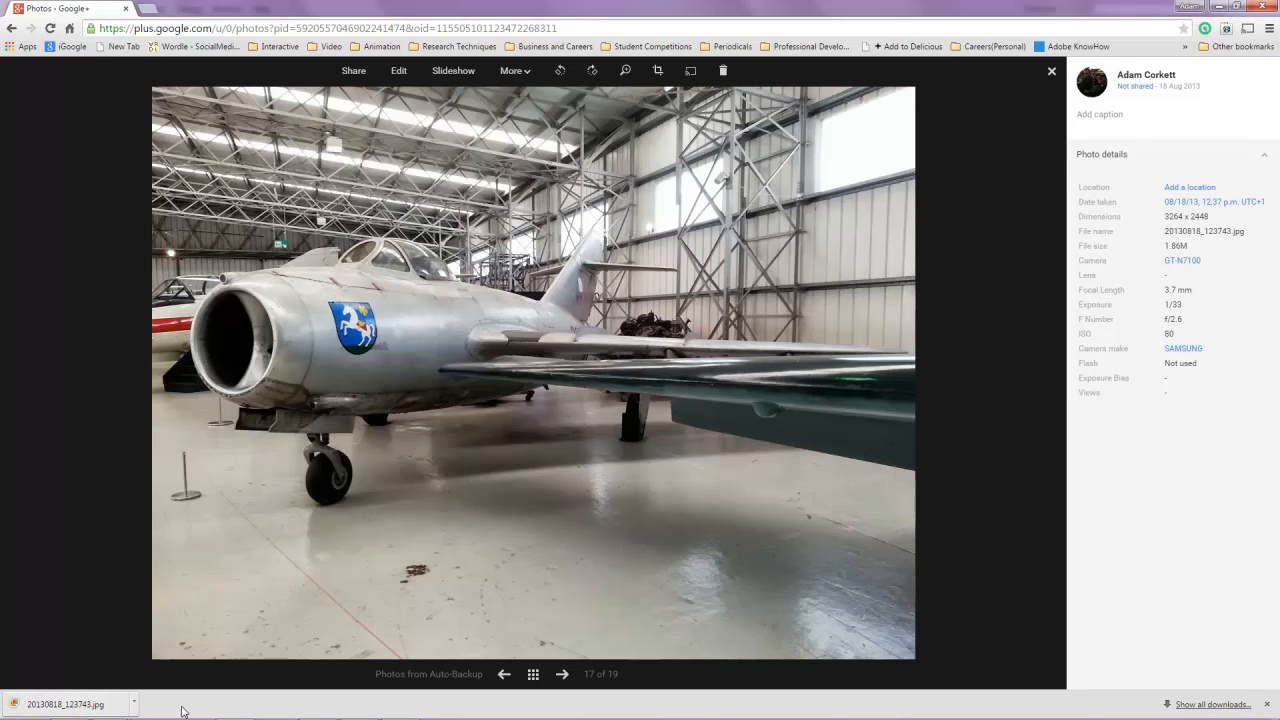
Switch to Flash Professional and display the jigsaw.fla stage together with its library of puzzle-piece symbols
click(1216, 6)
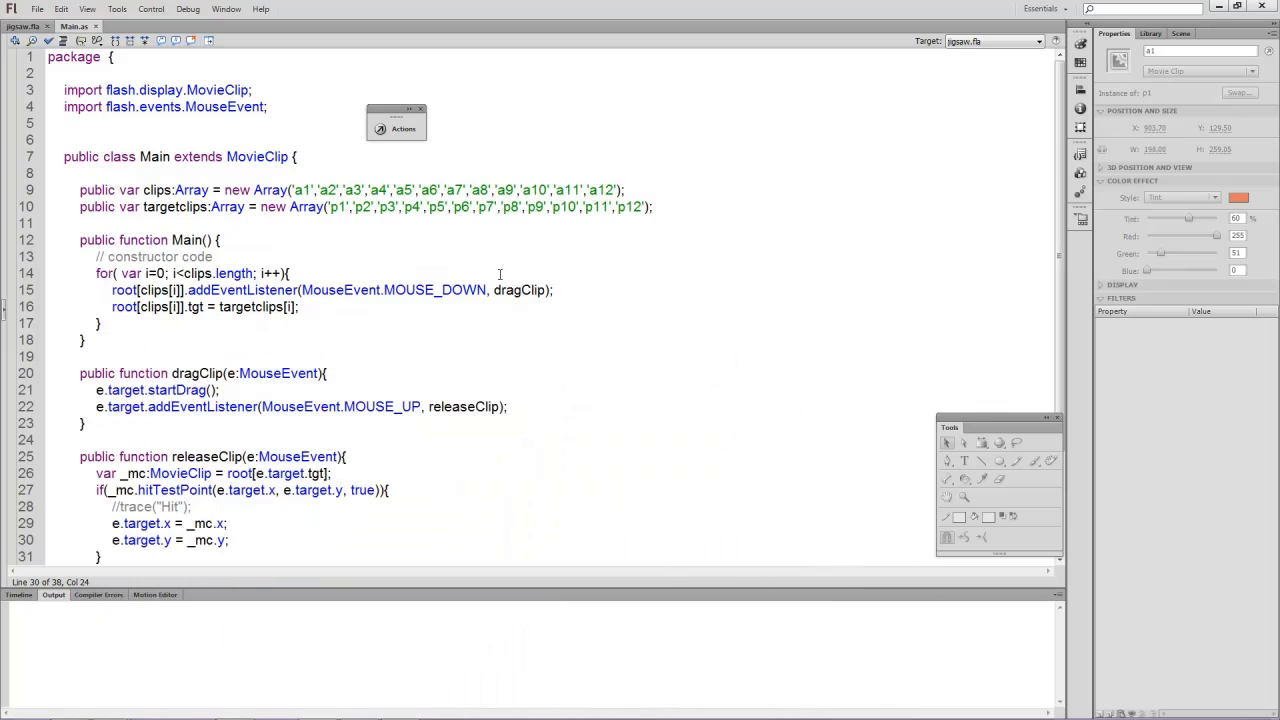
click(26, 28)
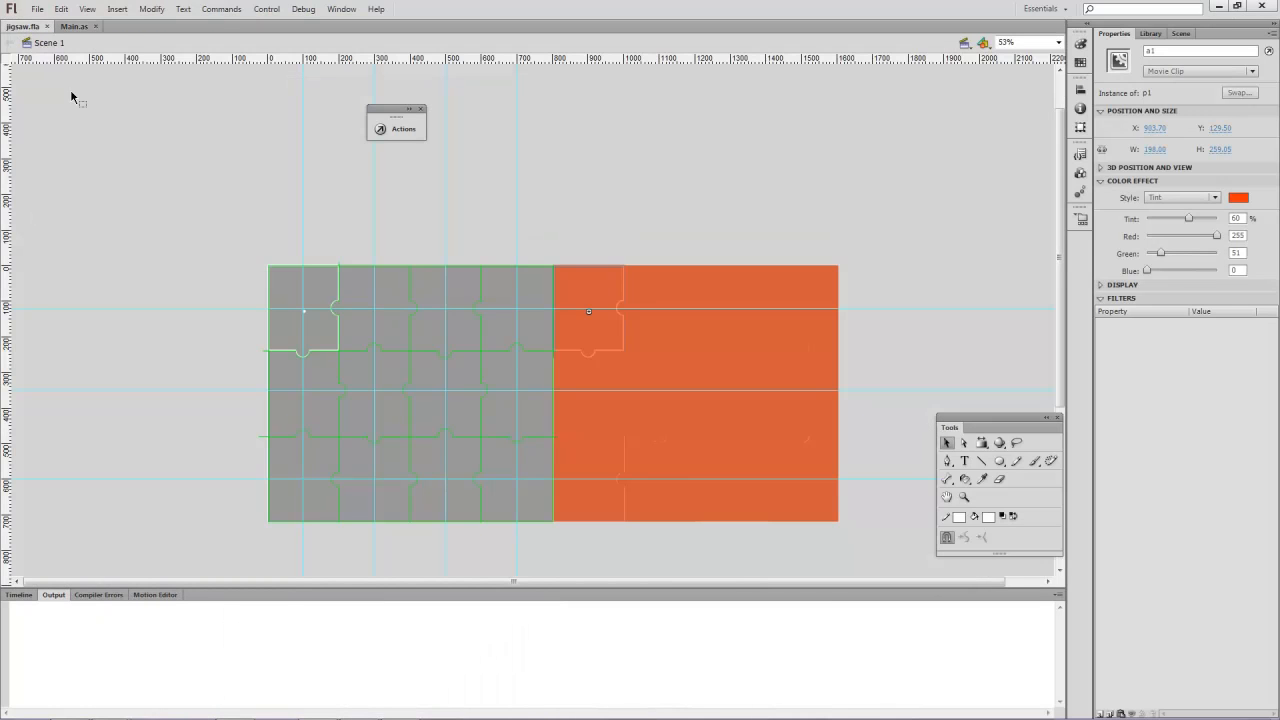
click(1151, 35)
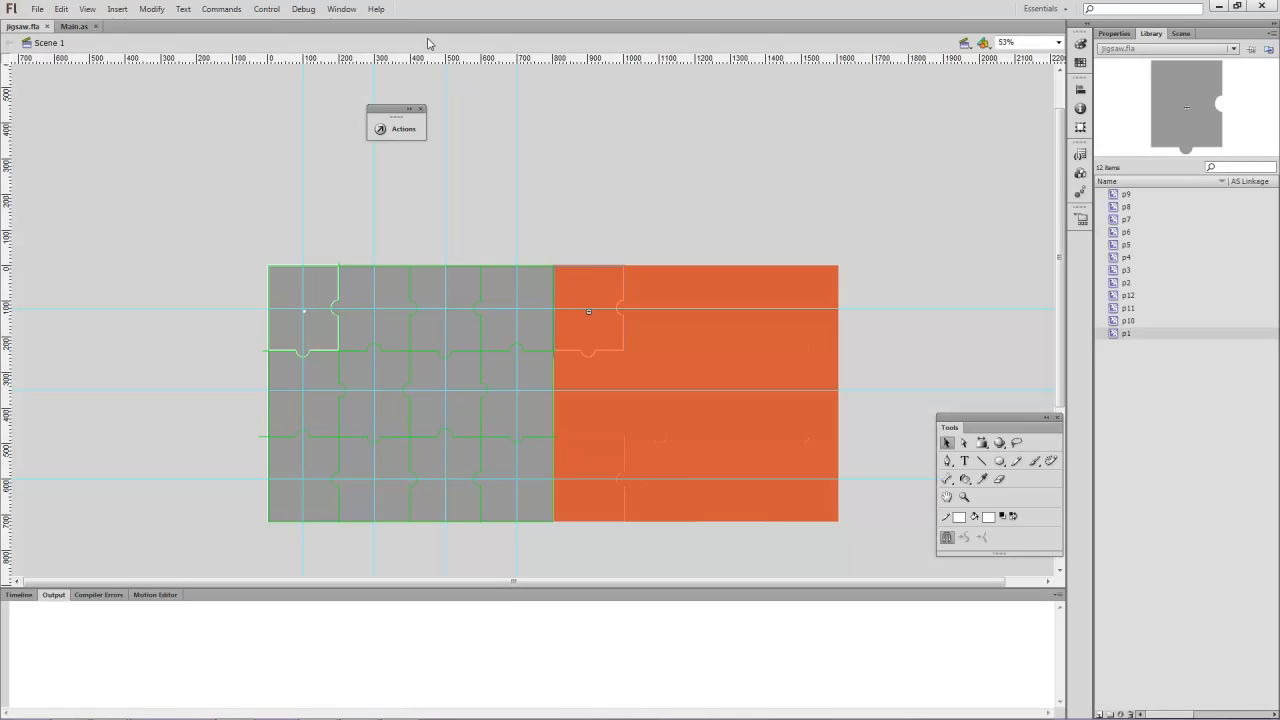
Launch Adobe Photoshop CS6 (64 Bit)
click(38, 10)
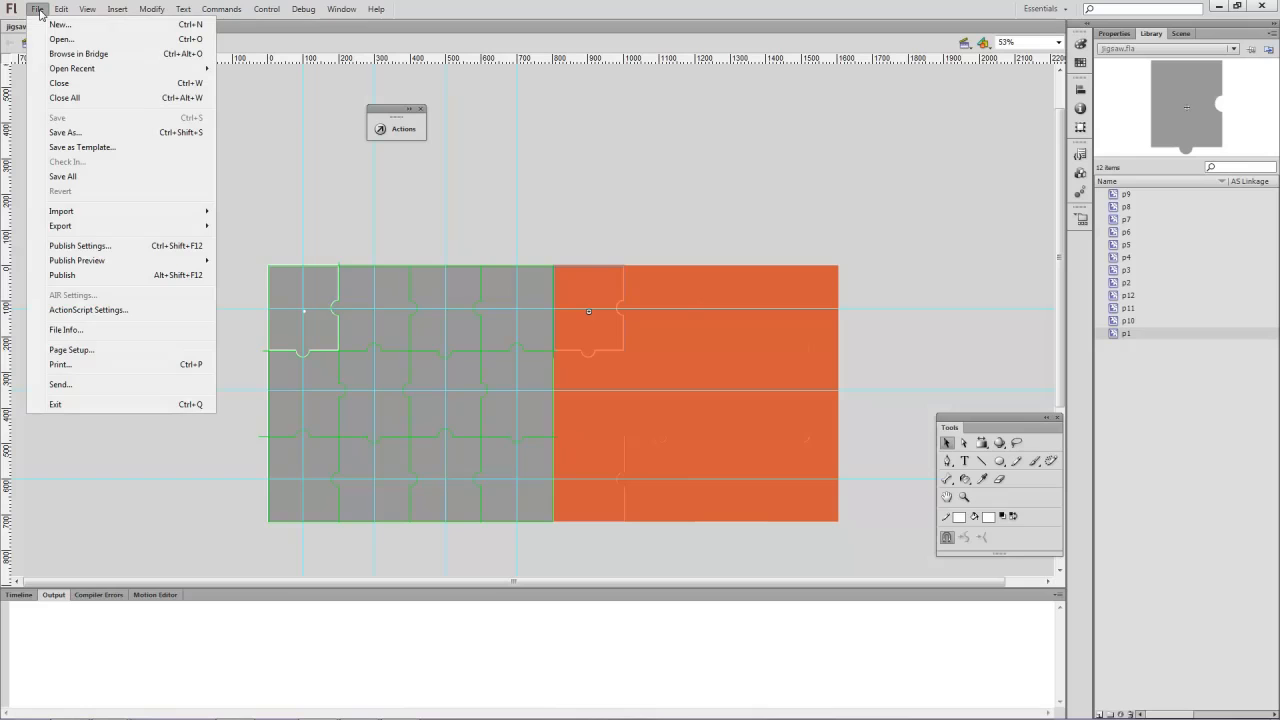
click(551, 5)
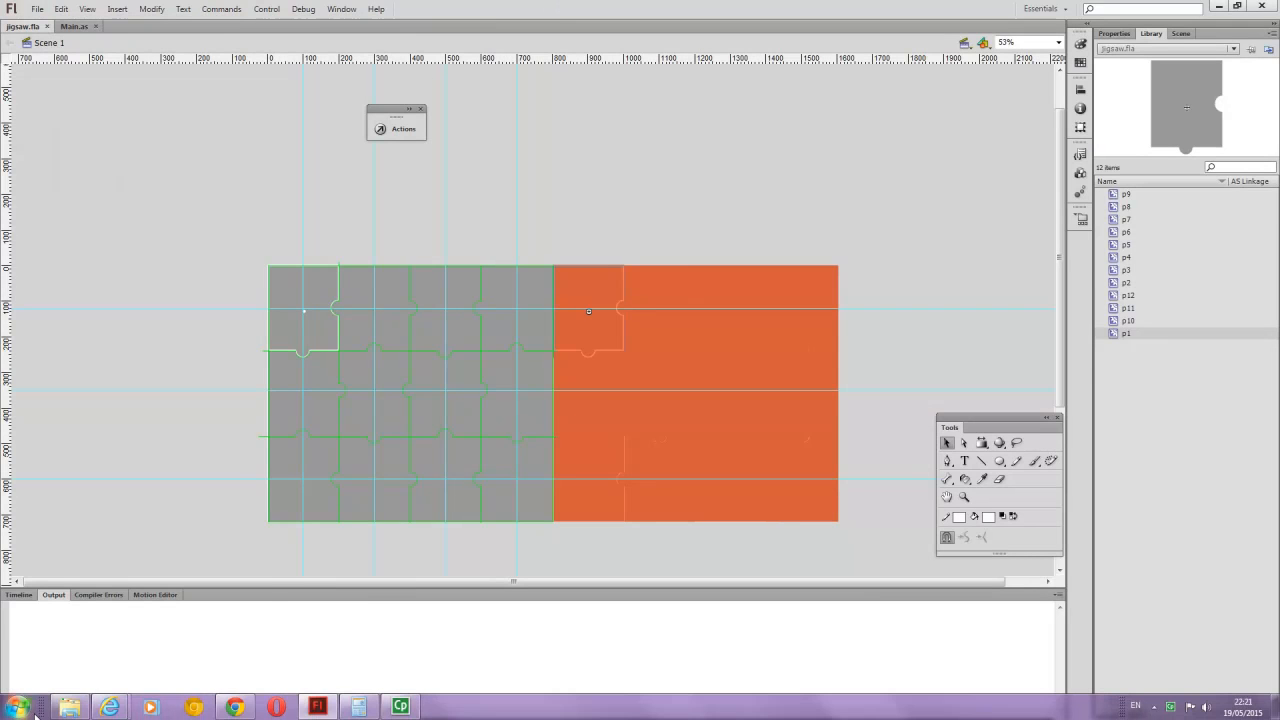
click(39, 708)
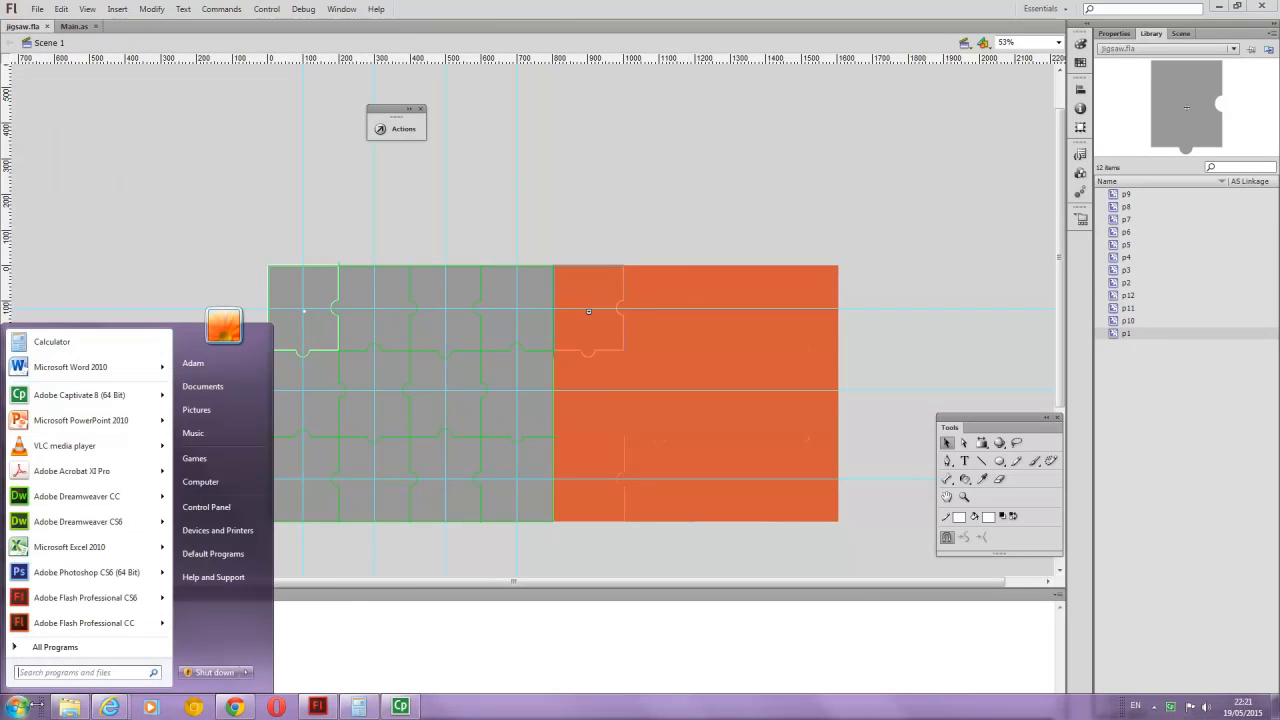
click(71, 566)
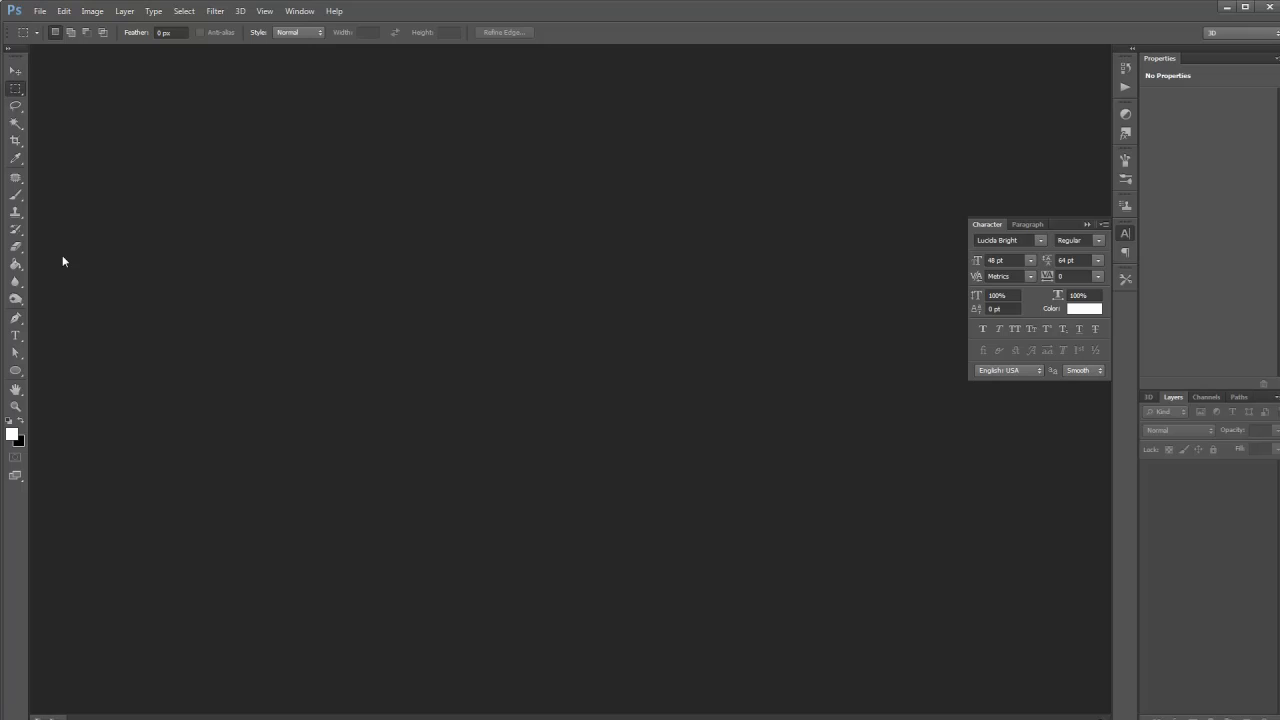
Open the aircraft photo 20130818_123743.jpg from the Chrome Downloads folder inside Downloads
click(38, 11)
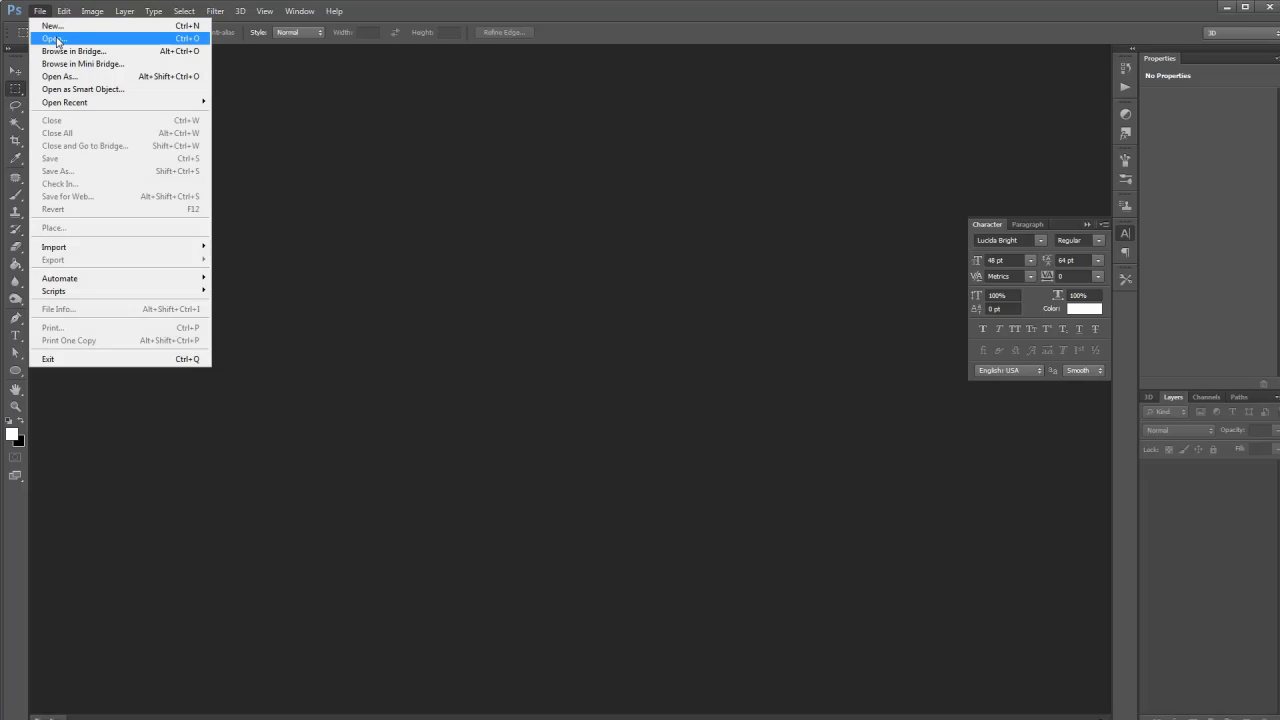
click(56, 40)
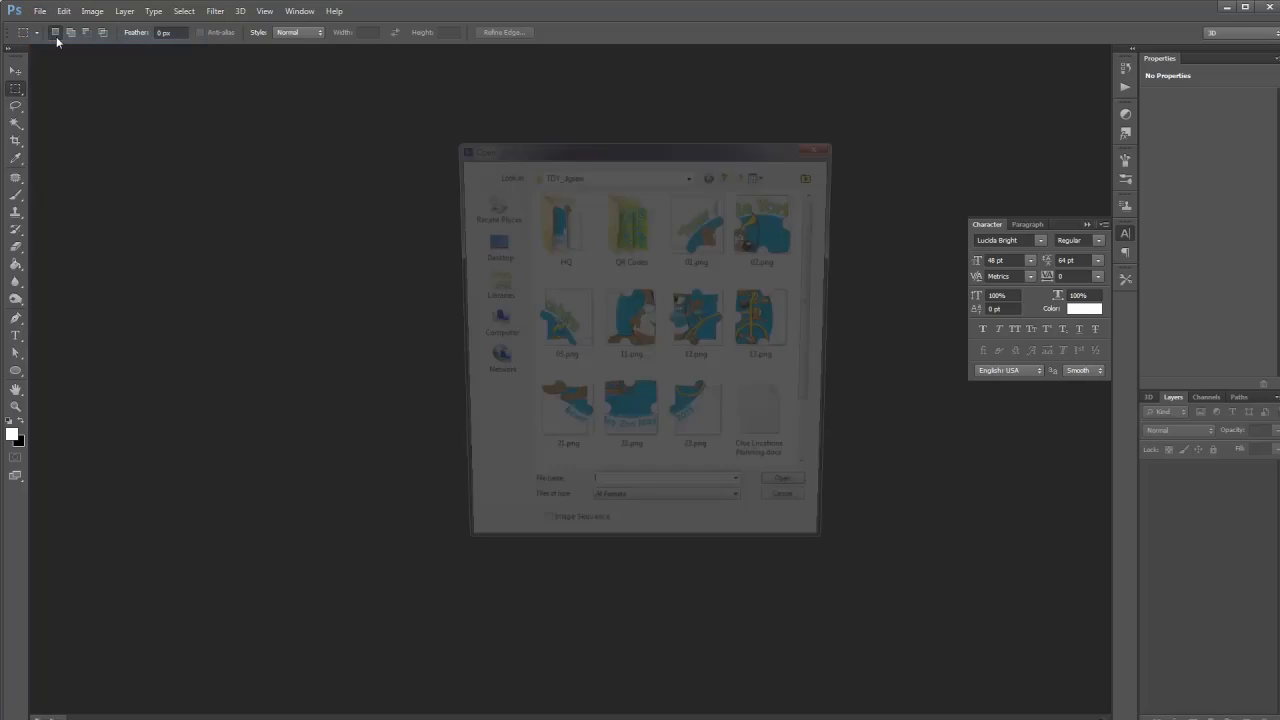
click(486, 290)
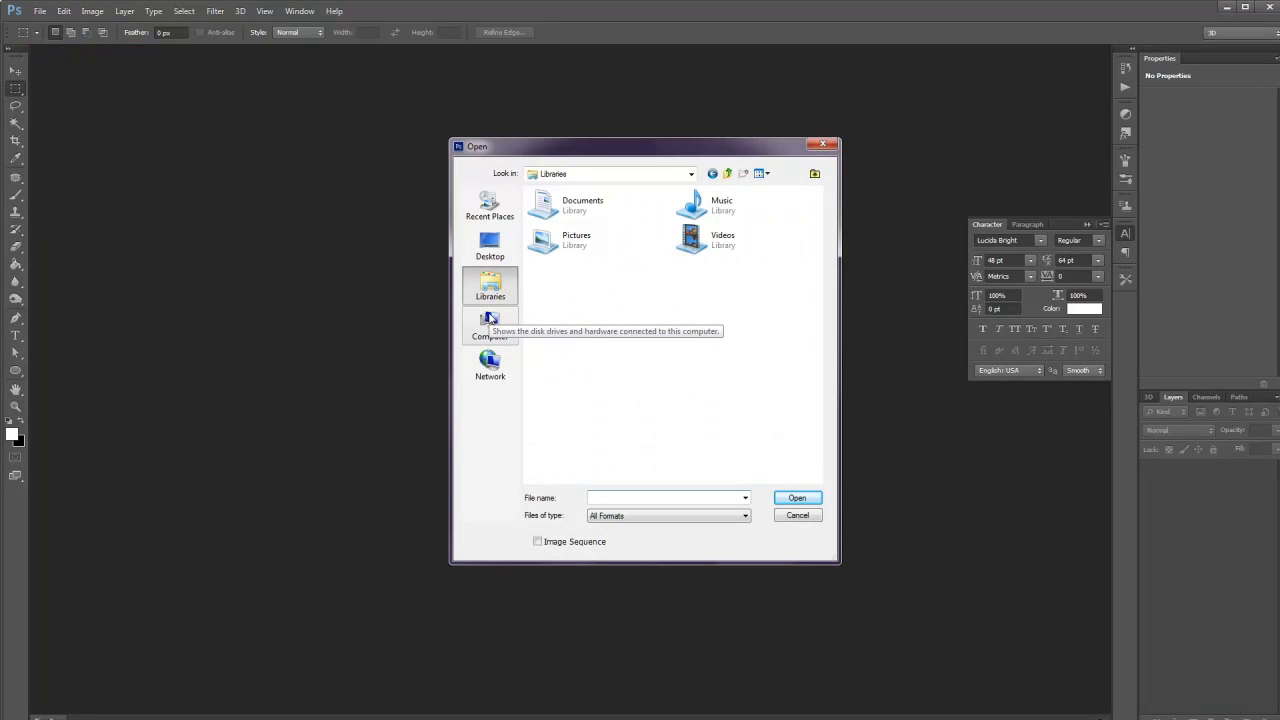
click(490, 208)
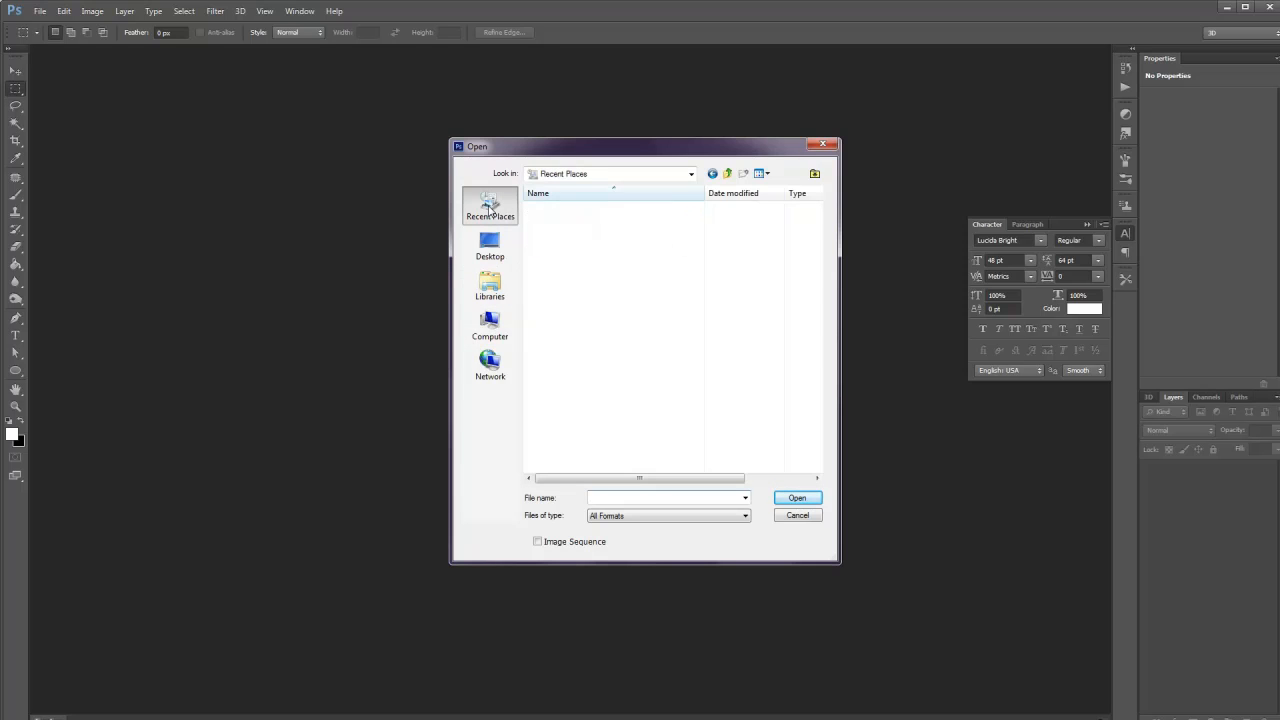
double_click(560, 284)
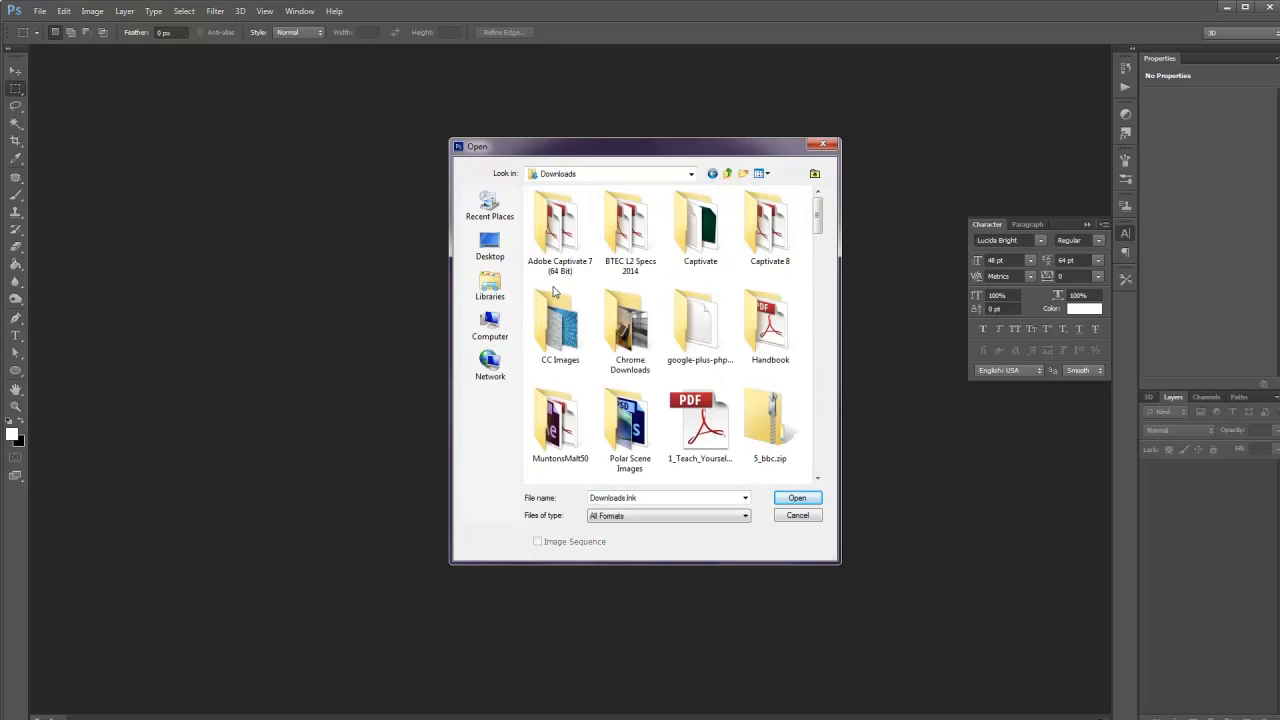
mouse_move(817, 232)
mouse_down()
mouse_move(817, 300)
mouse_move(814, 238)
mouse_up()
double_click(630, 245)
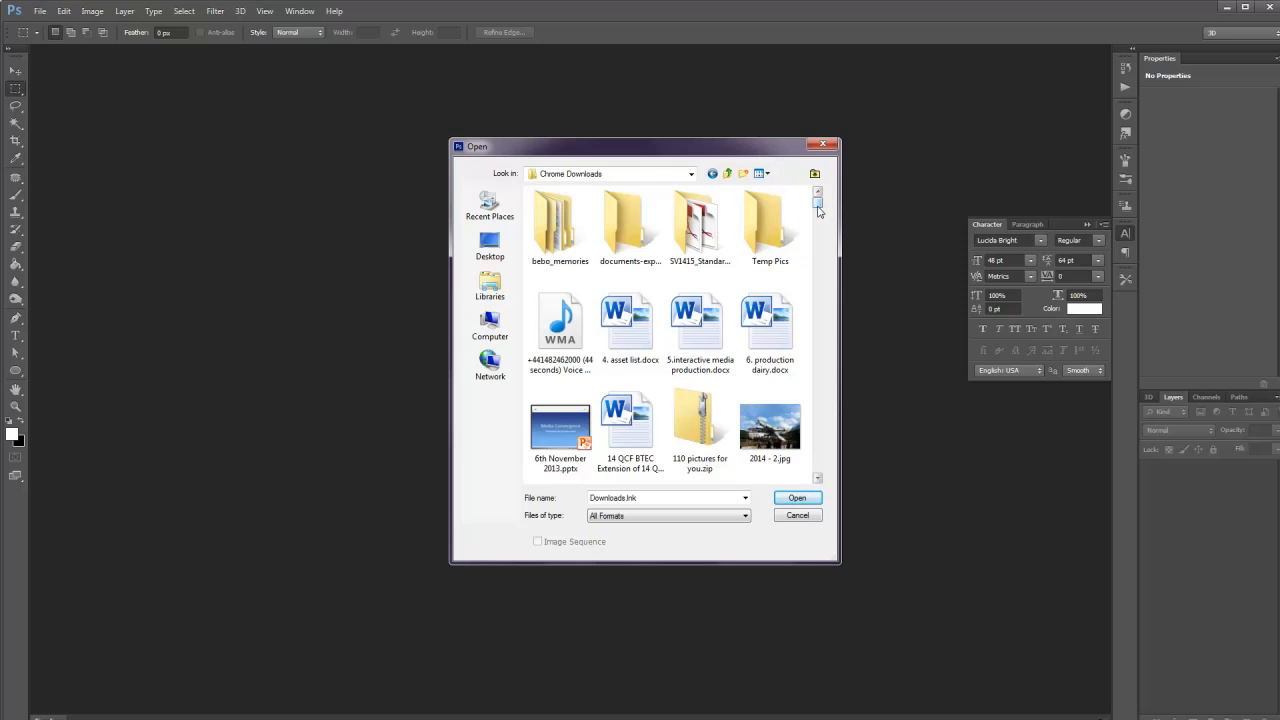
scroll(819, 211, down, 1)
scroll(819, 211, down, 5)
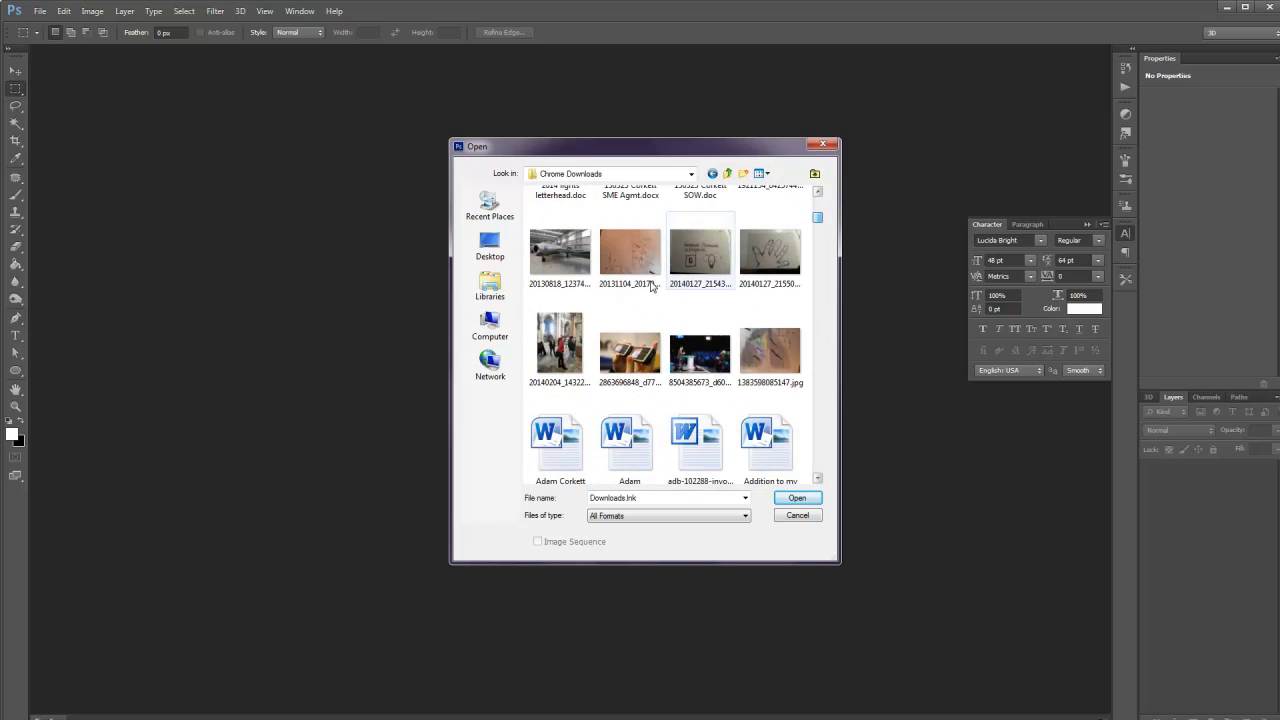
click(549, 262)
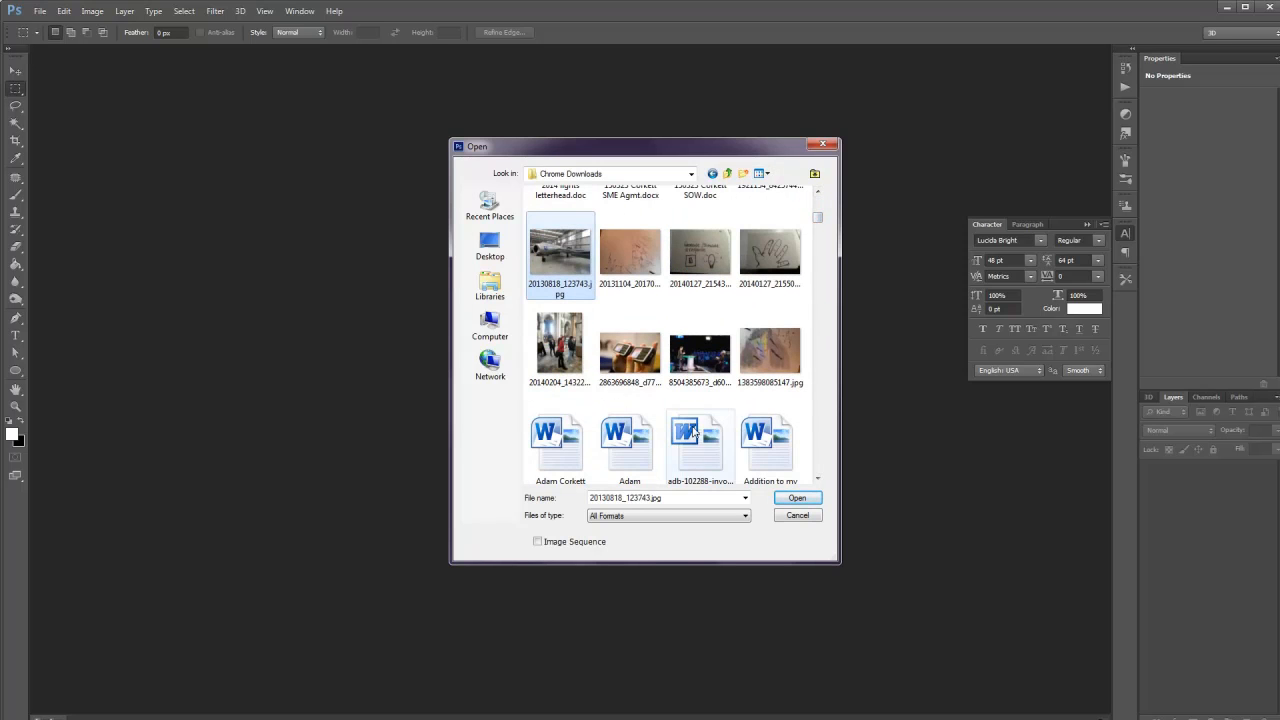
click(797, 498)
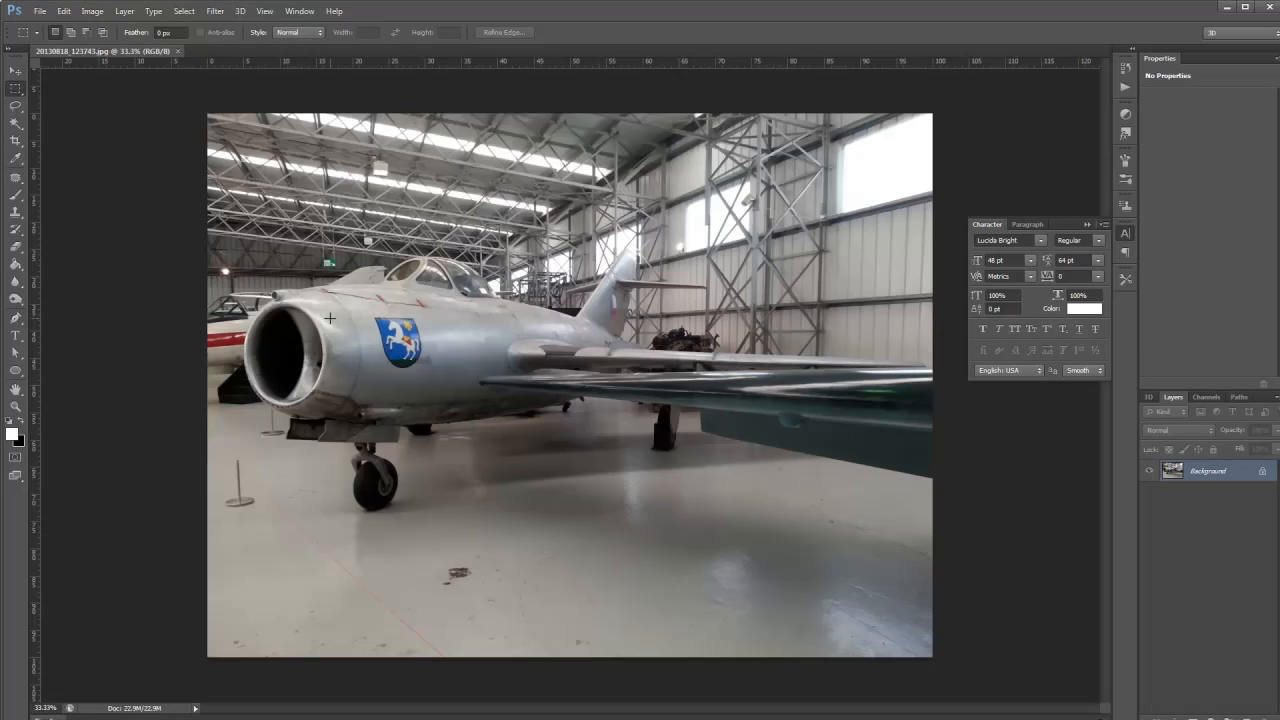
Resize the aircraft photo to 800 pixels wide by 600 pixels high with proportions constrained
click(92, 11)
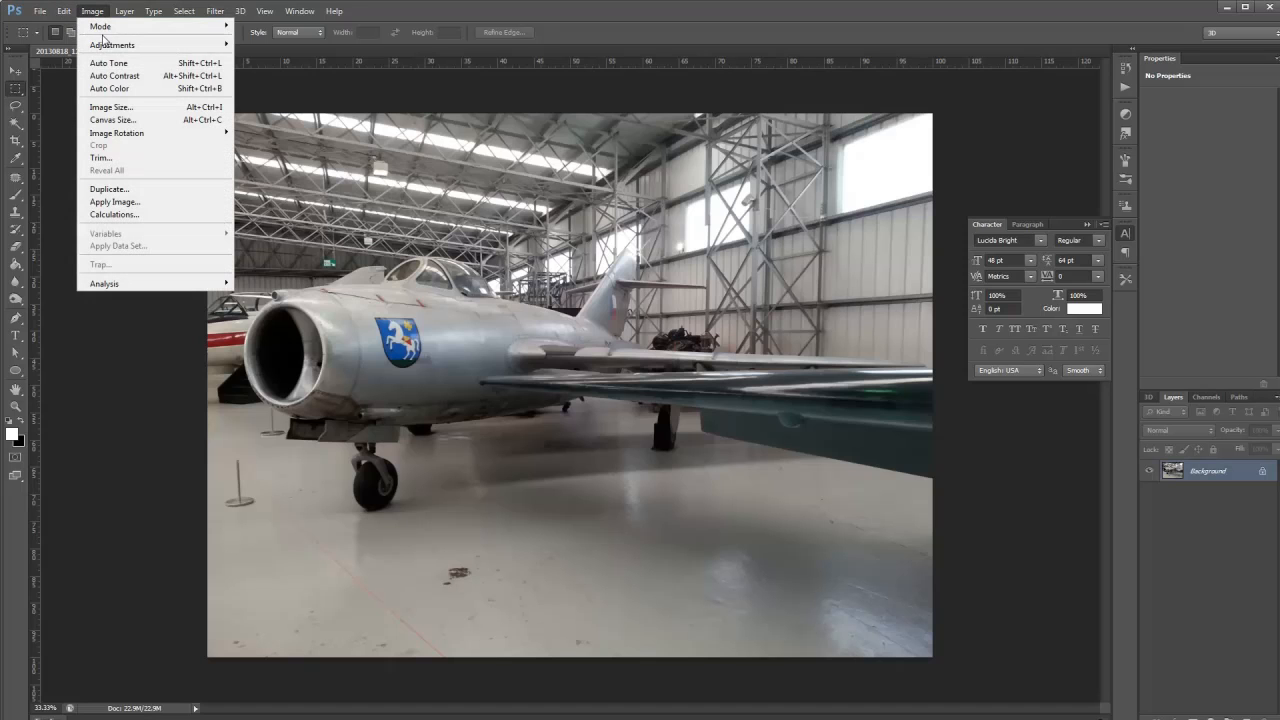
click(132, 108)
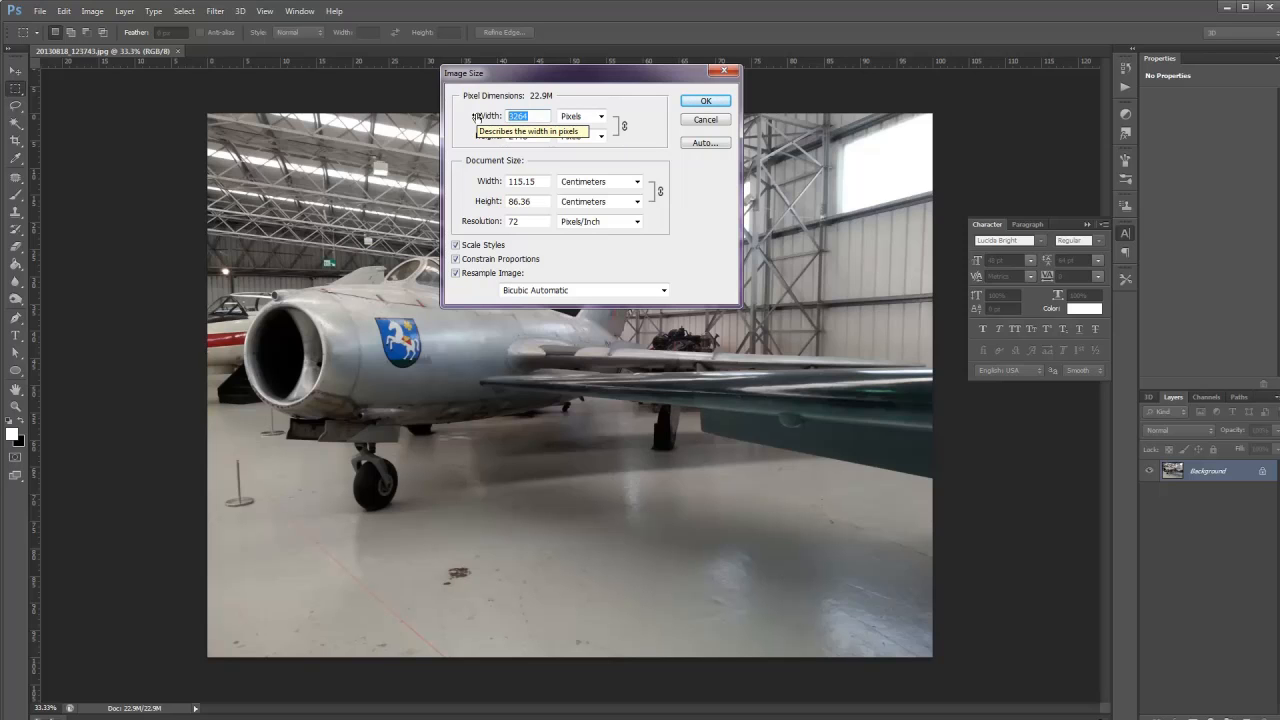
text(1600)
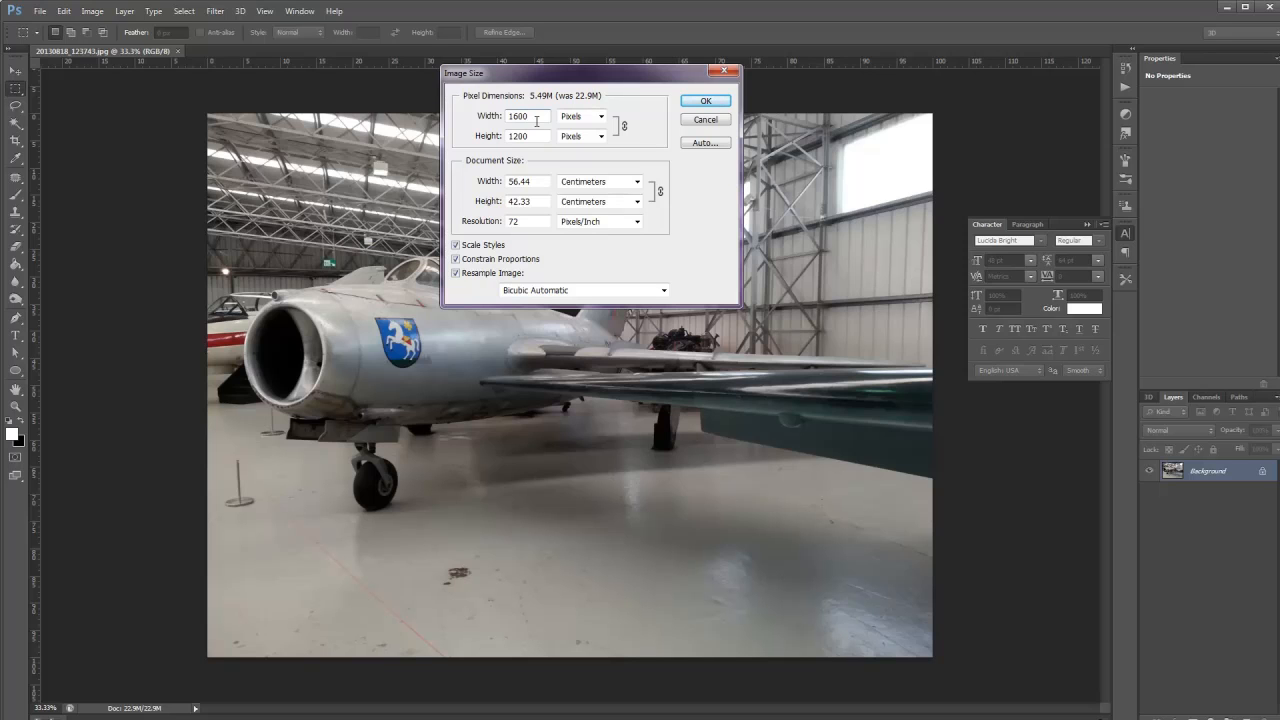
drag(536, 118, 500, 120)
key(ctrl+z)
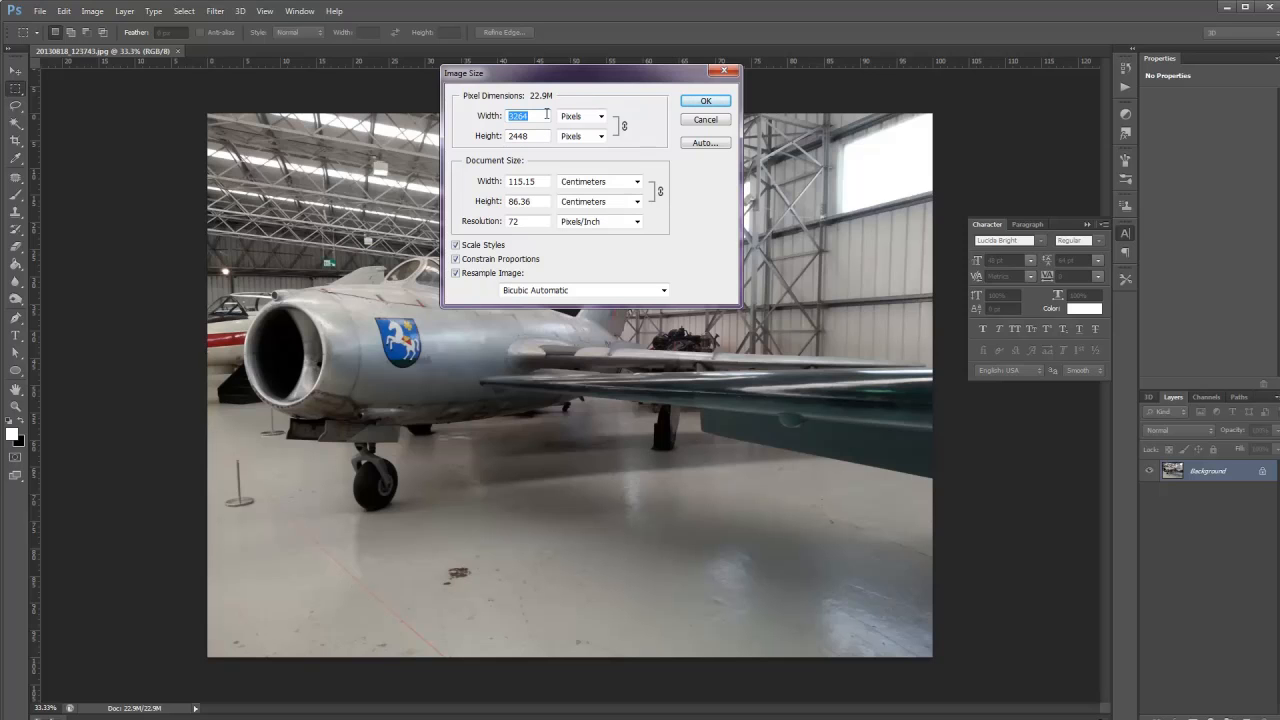
text(800)
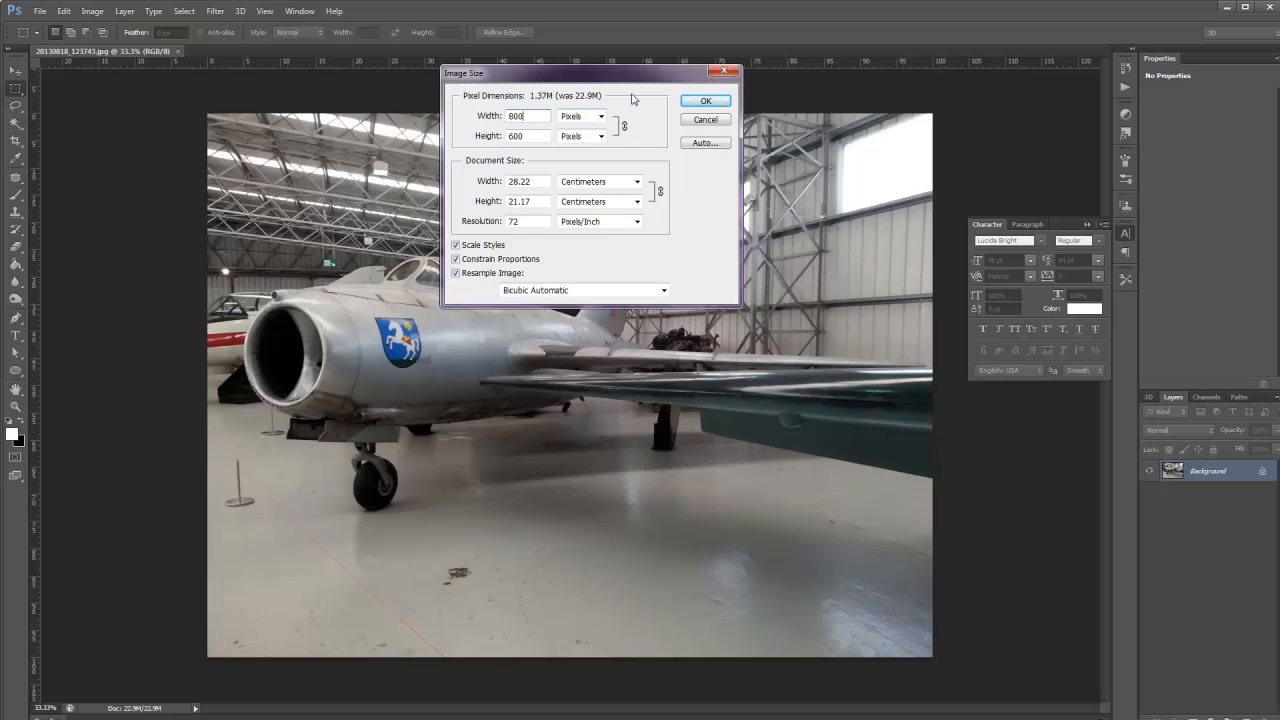
click(704, 104)
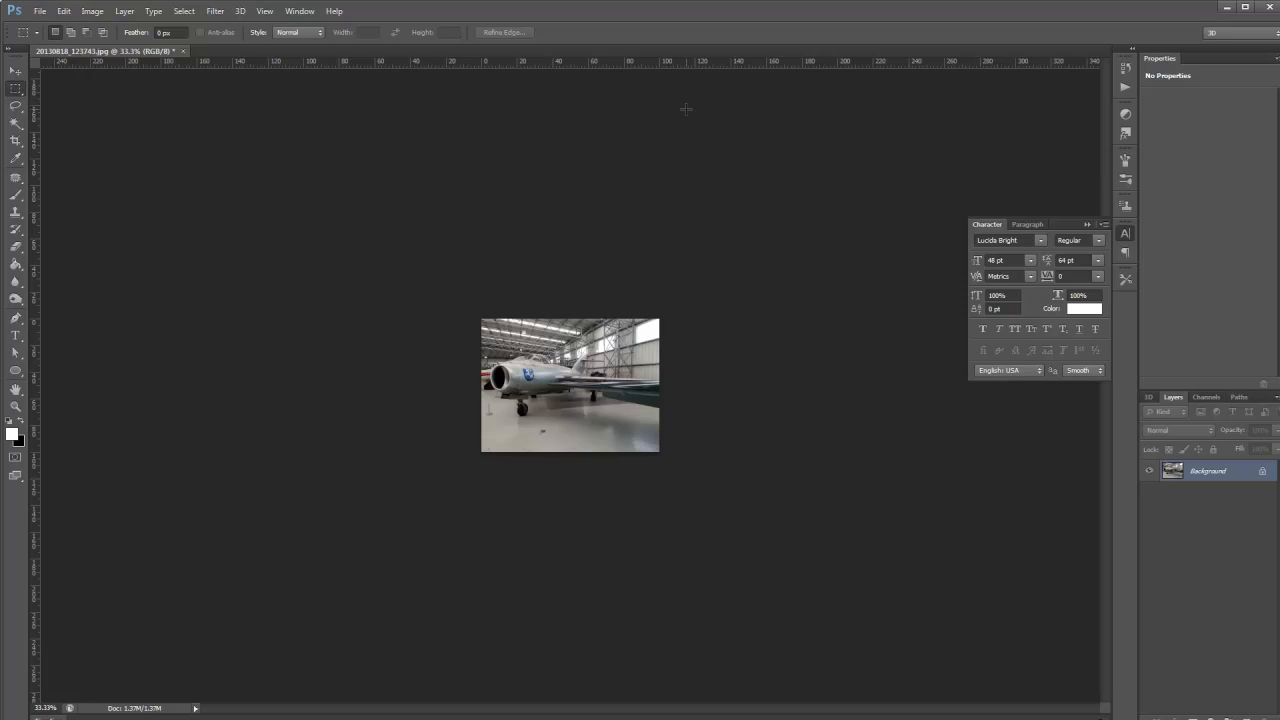
key(ctrl+1)
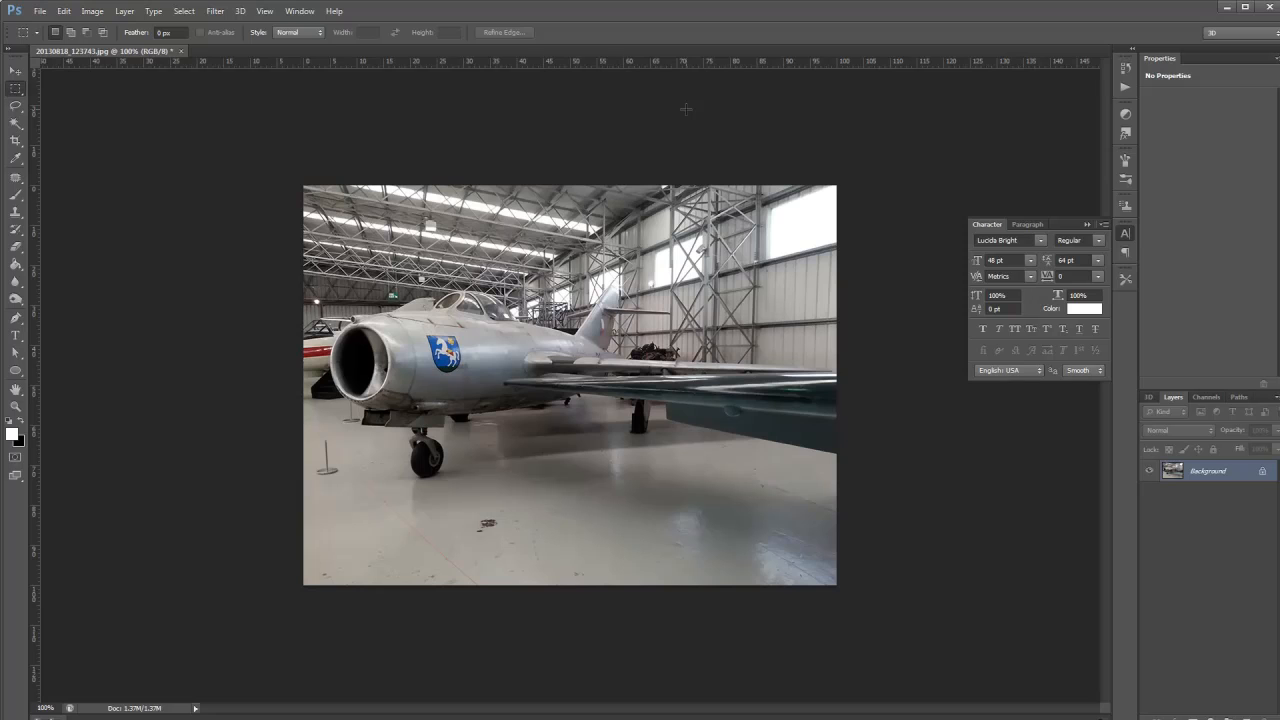
Start a Save for Web export of the resized photo and compare its format variants in the 4-Up view
click(40, 12)
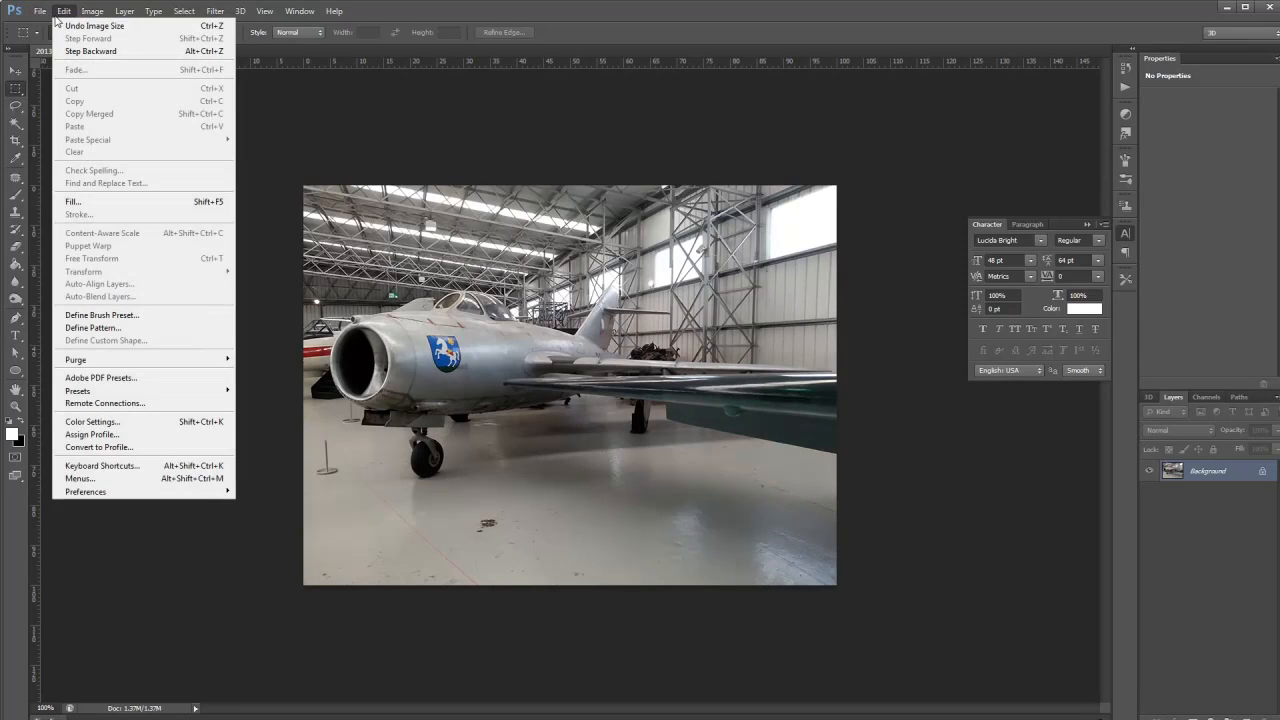
click(103, 196)
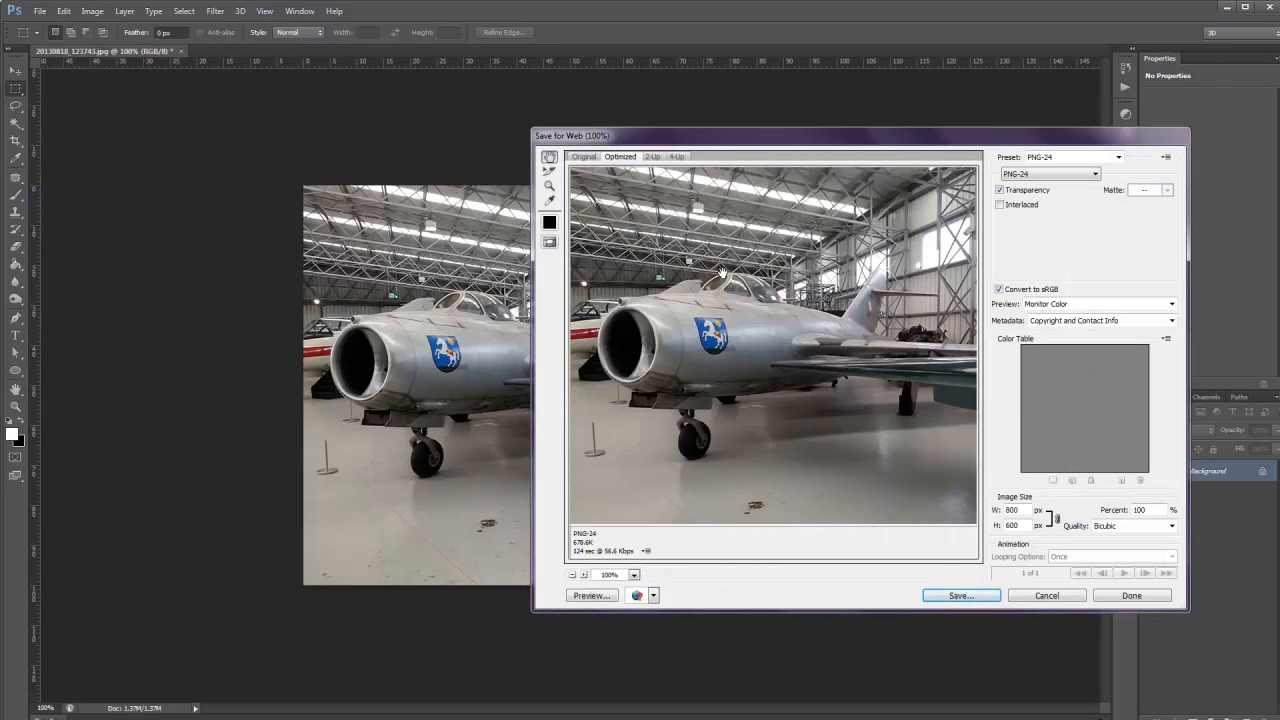
drag(729, 147, 611, 162)
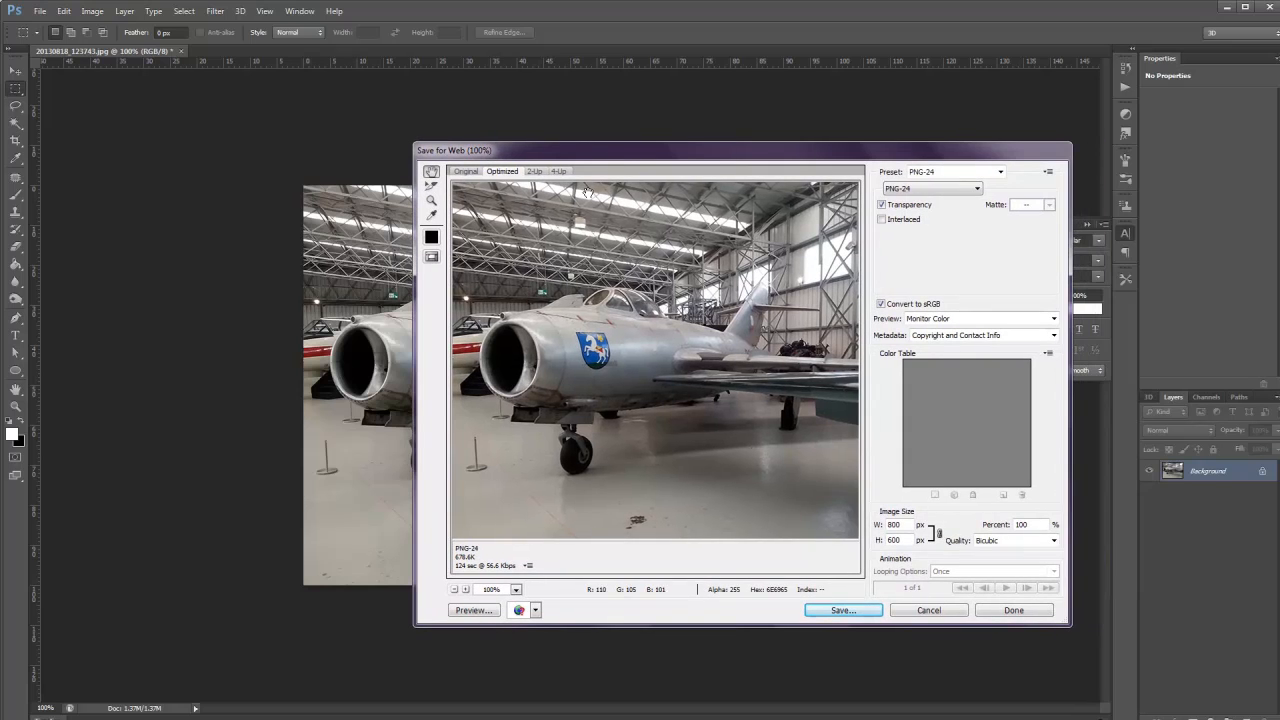
click(936, 189)
click(936, 195)
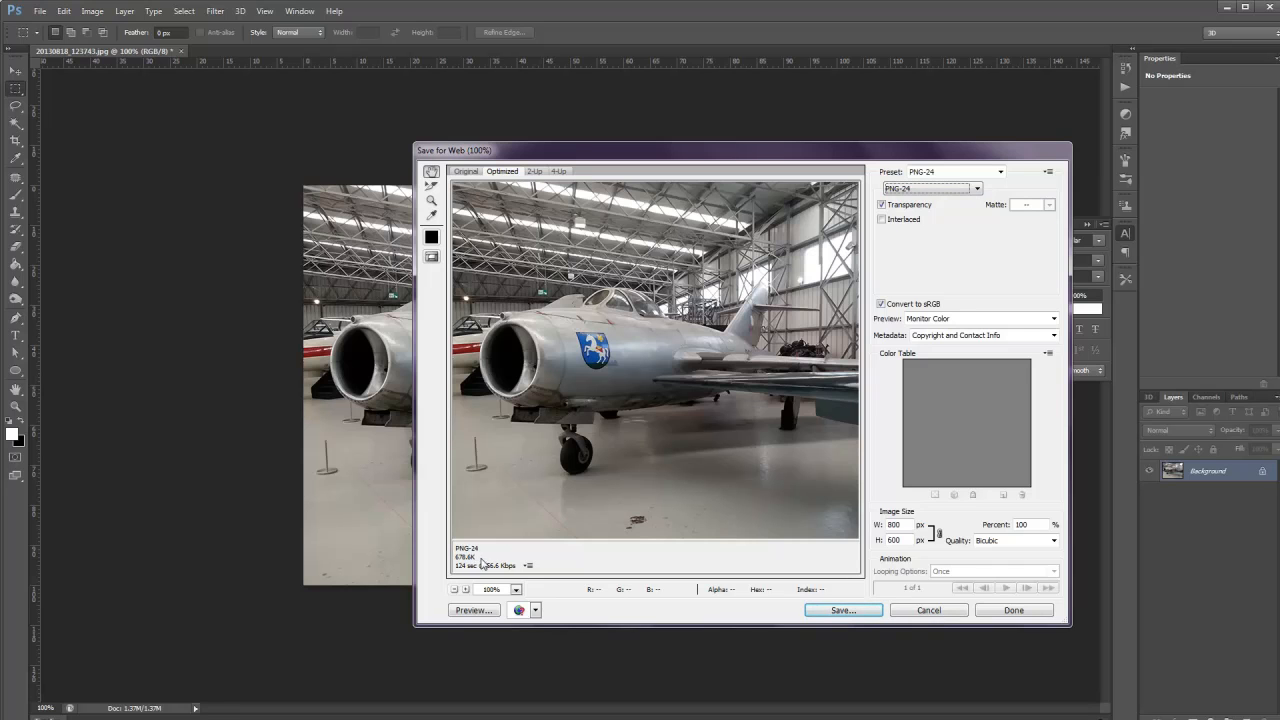
click(535, 172)
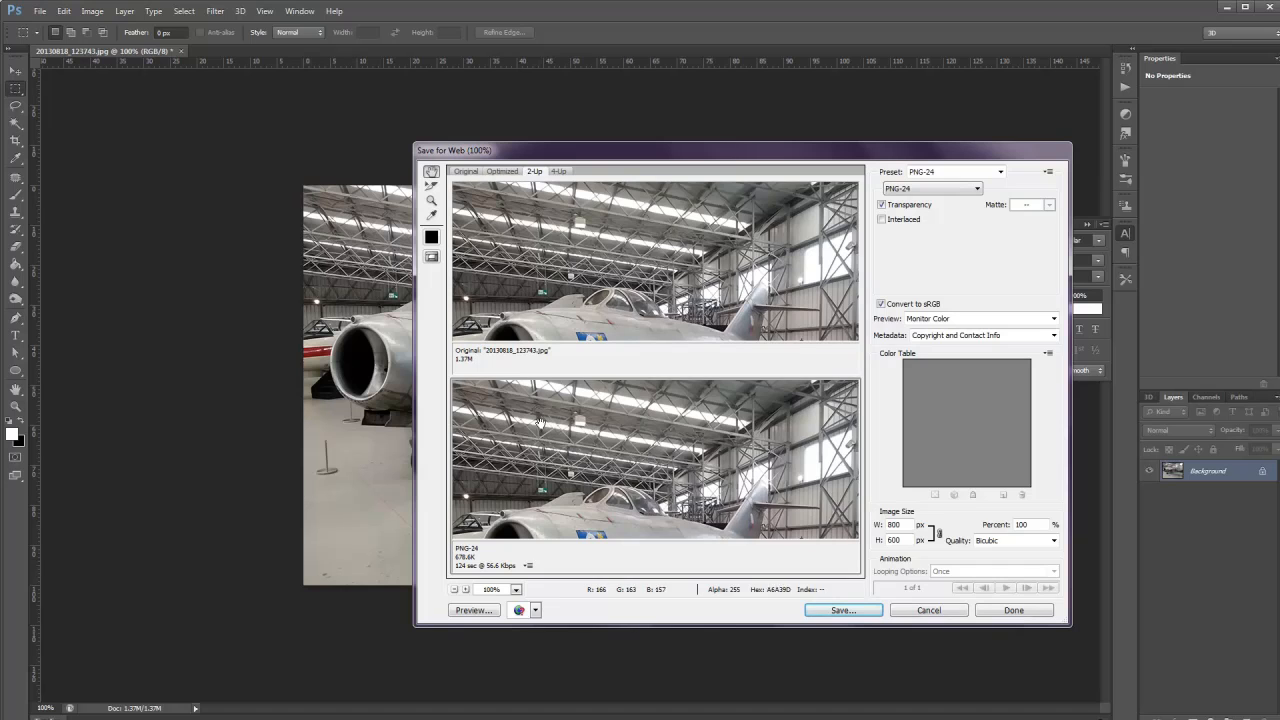
click(558, 172)
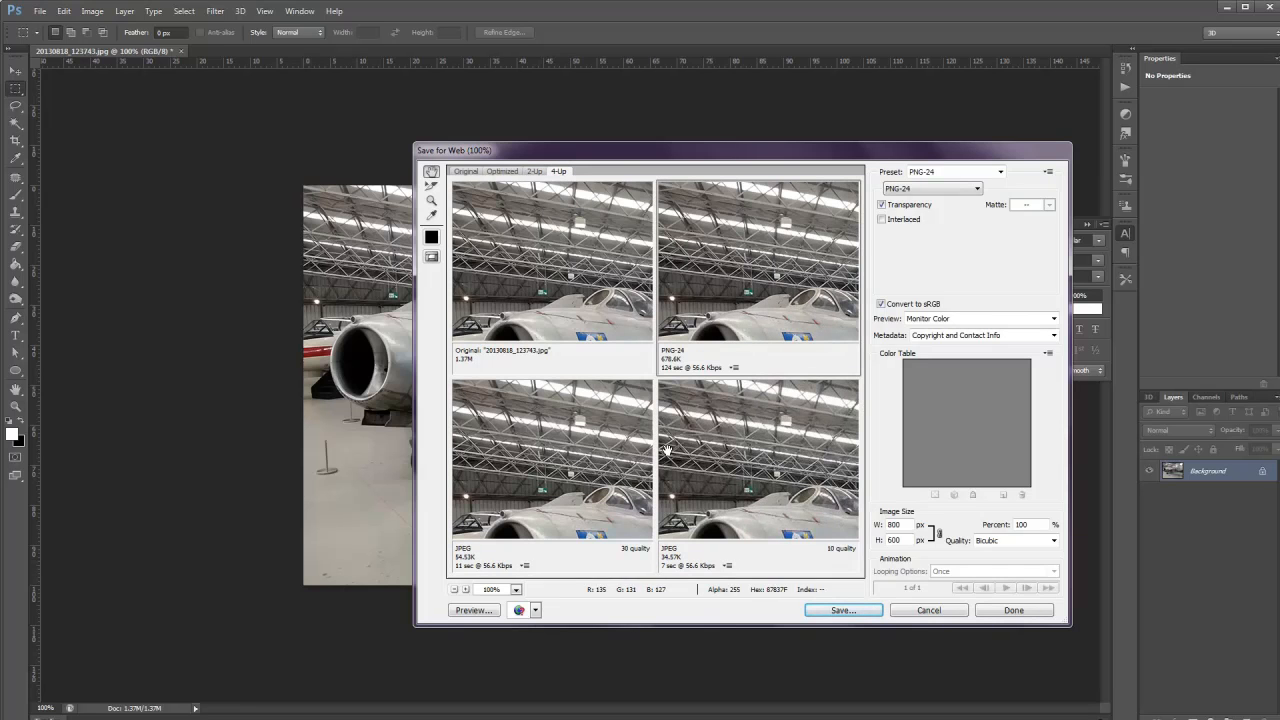
Choose the 30-quality JPEG variant for the export and raise its quality to 61
click(525, 468)
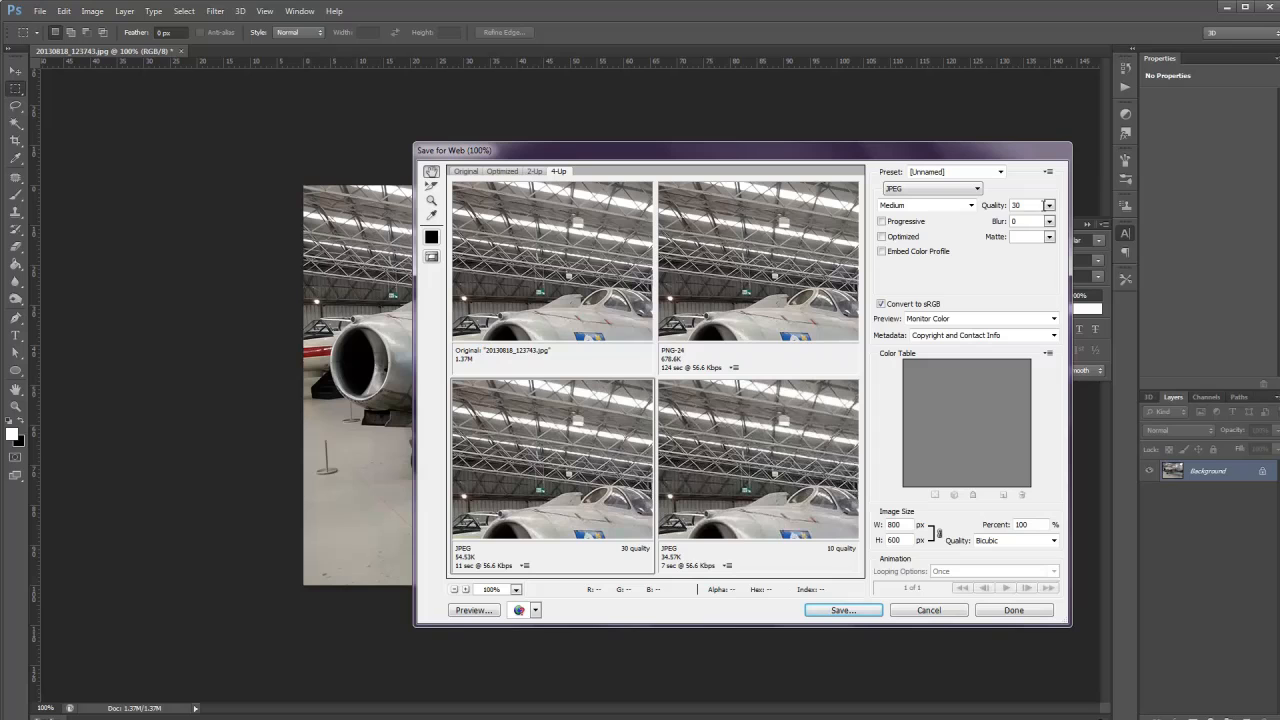
click(1048, 205)
drag(1002, 225, 1024, 229)
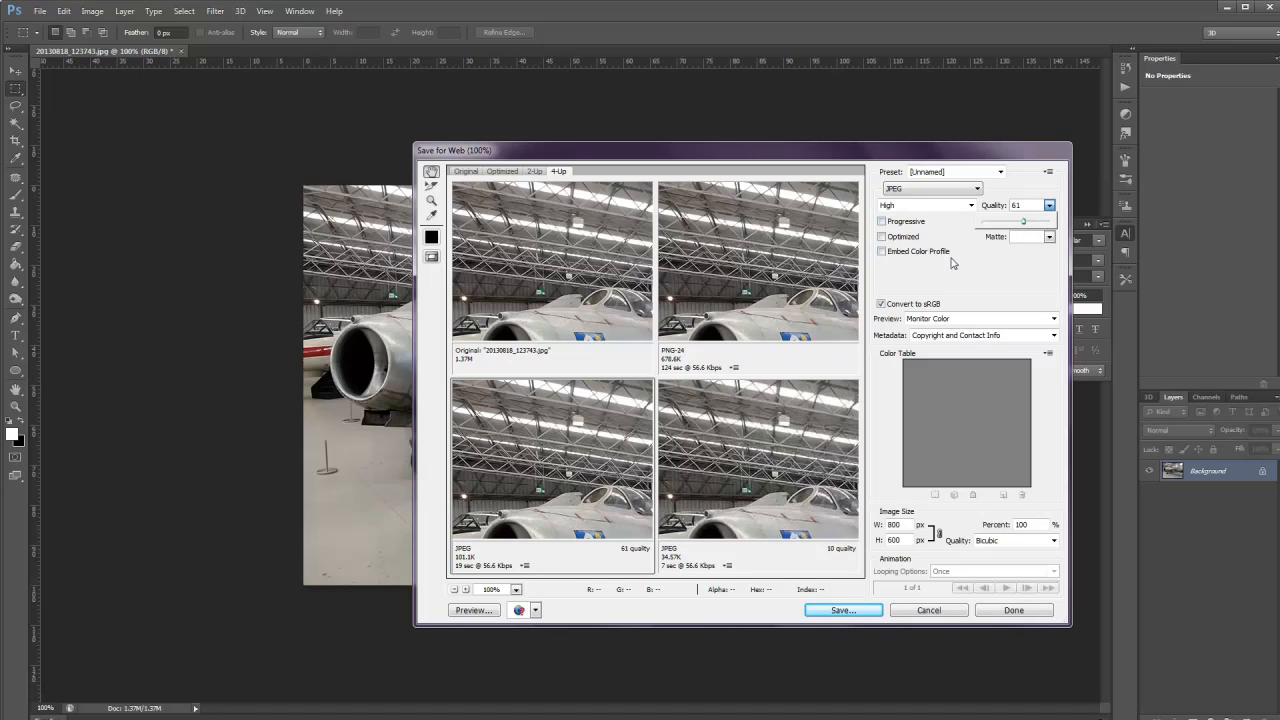
click(927, 288)
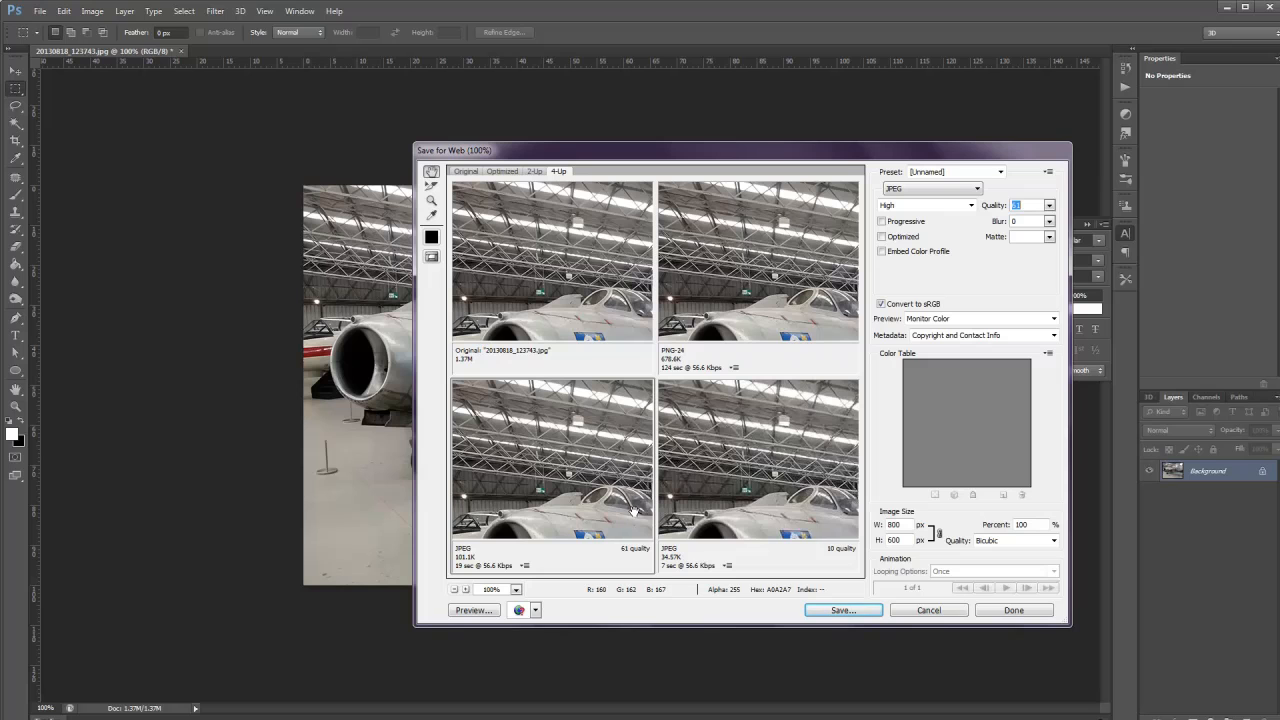
Save the optimized JPEG as planeCompressed.jpg in the Downloads folder, and quit Photoshop without saving changes to the original photo
click(853, 612)
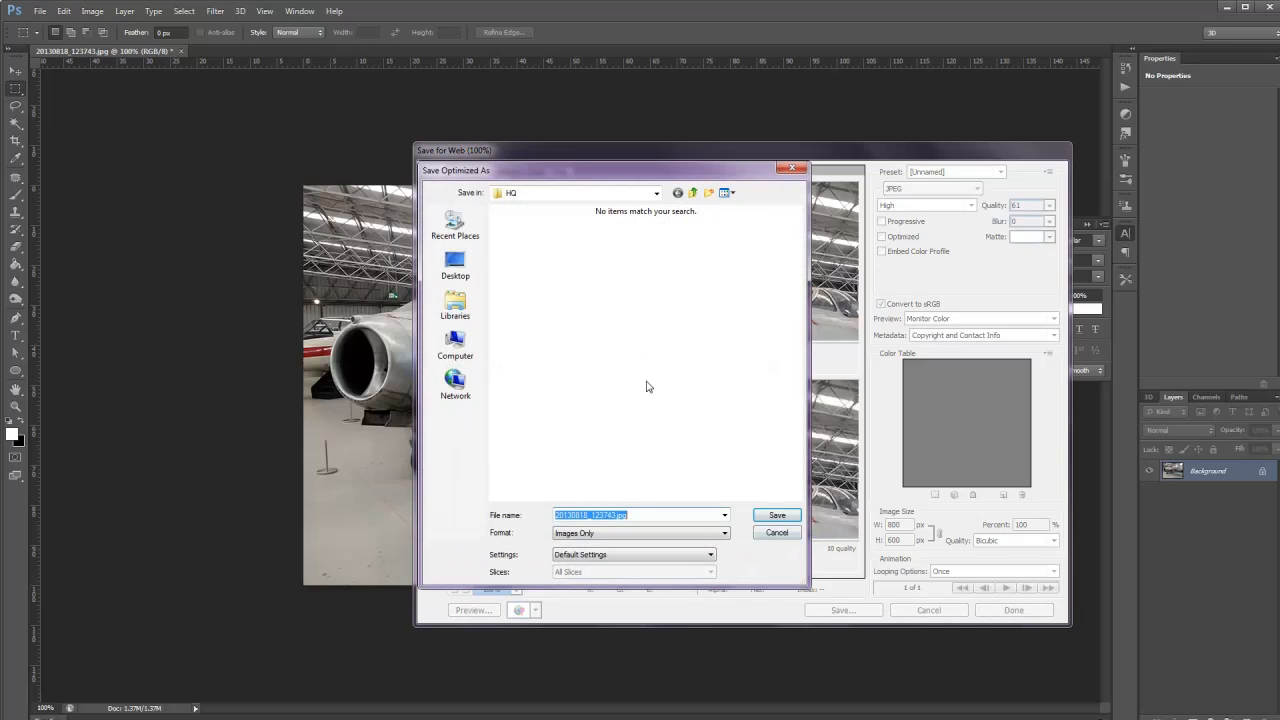
click(455, 225)
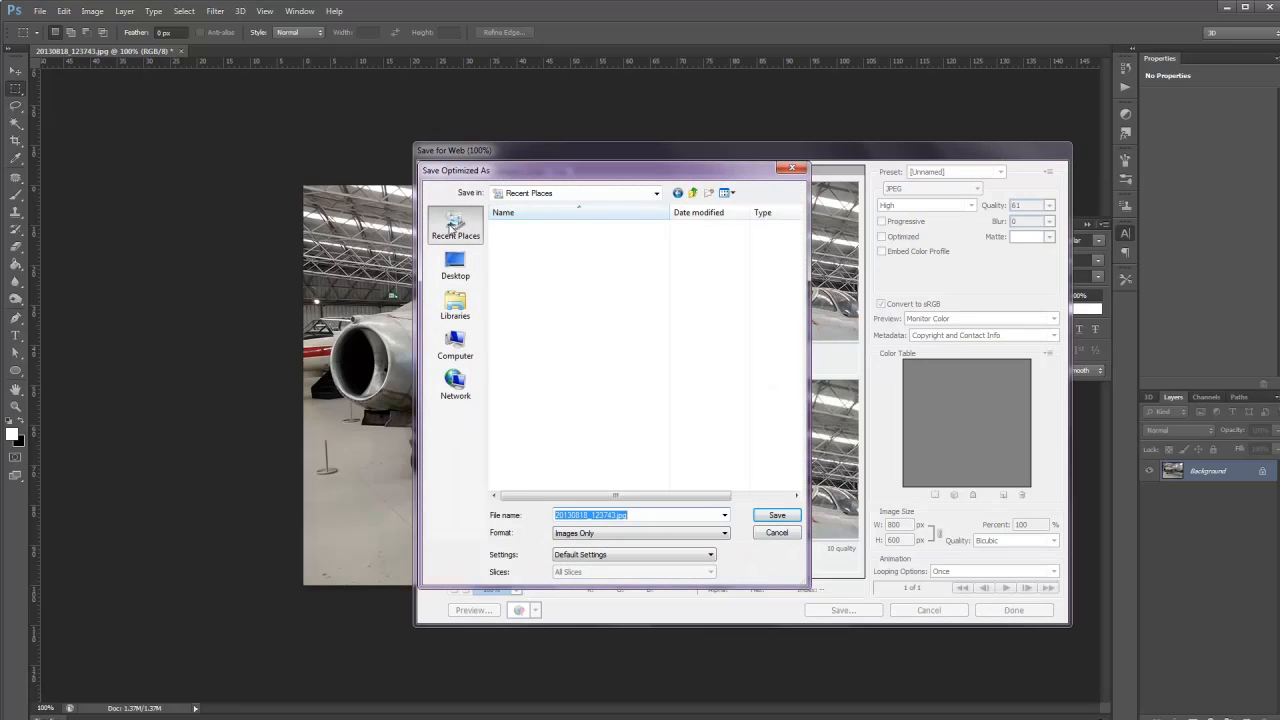
double_click(530, 304)
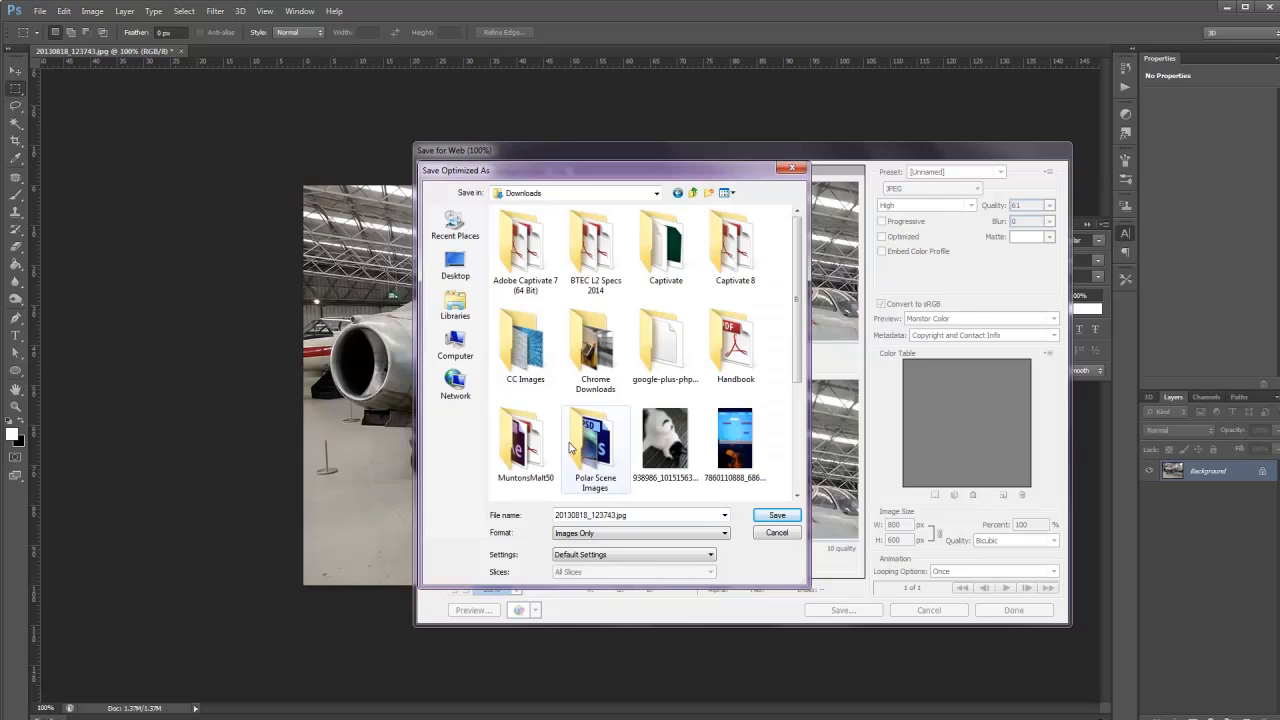
double_click(615, 514)
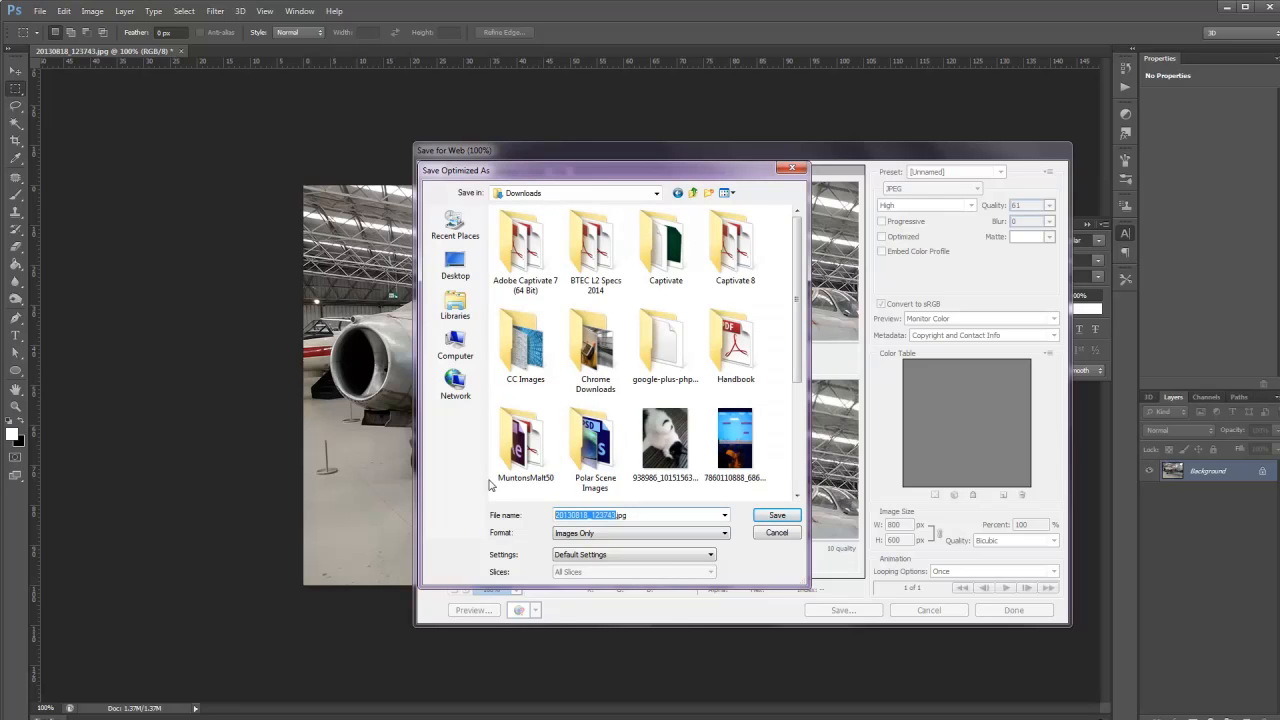
text(pp)
text(ane)
text(Compressed)
click(760, 518)
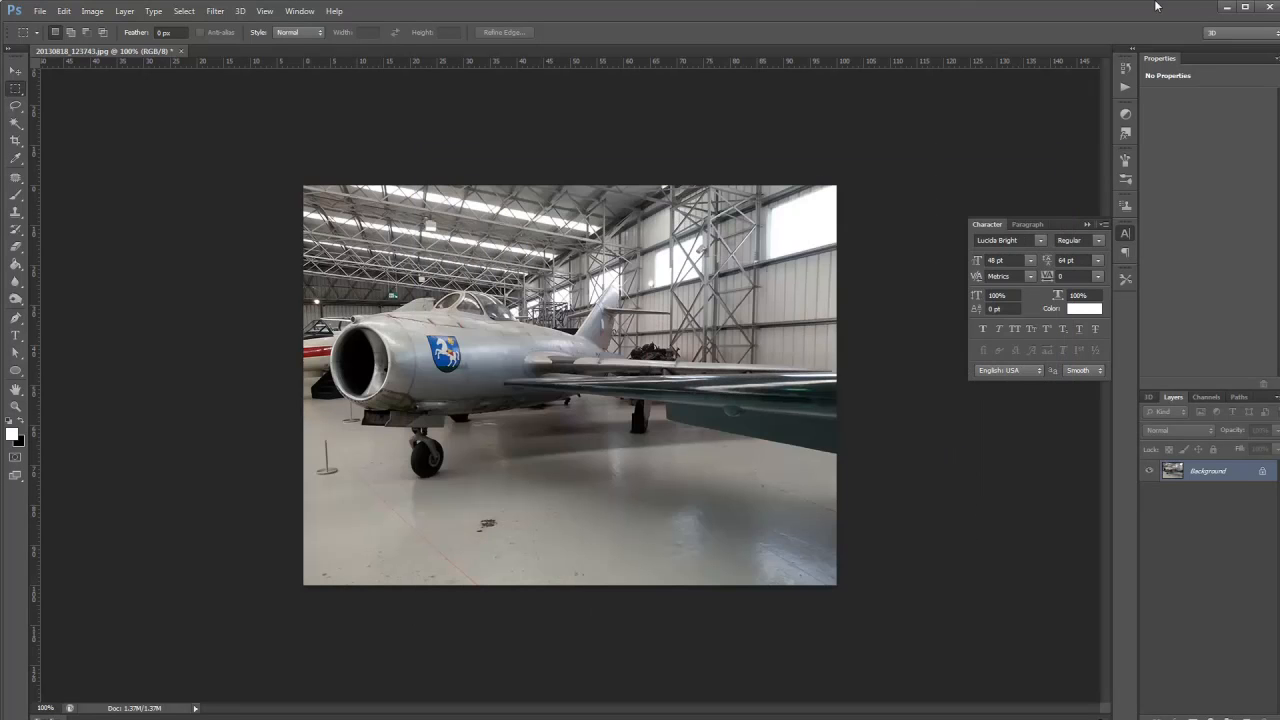
click(1270, 7)
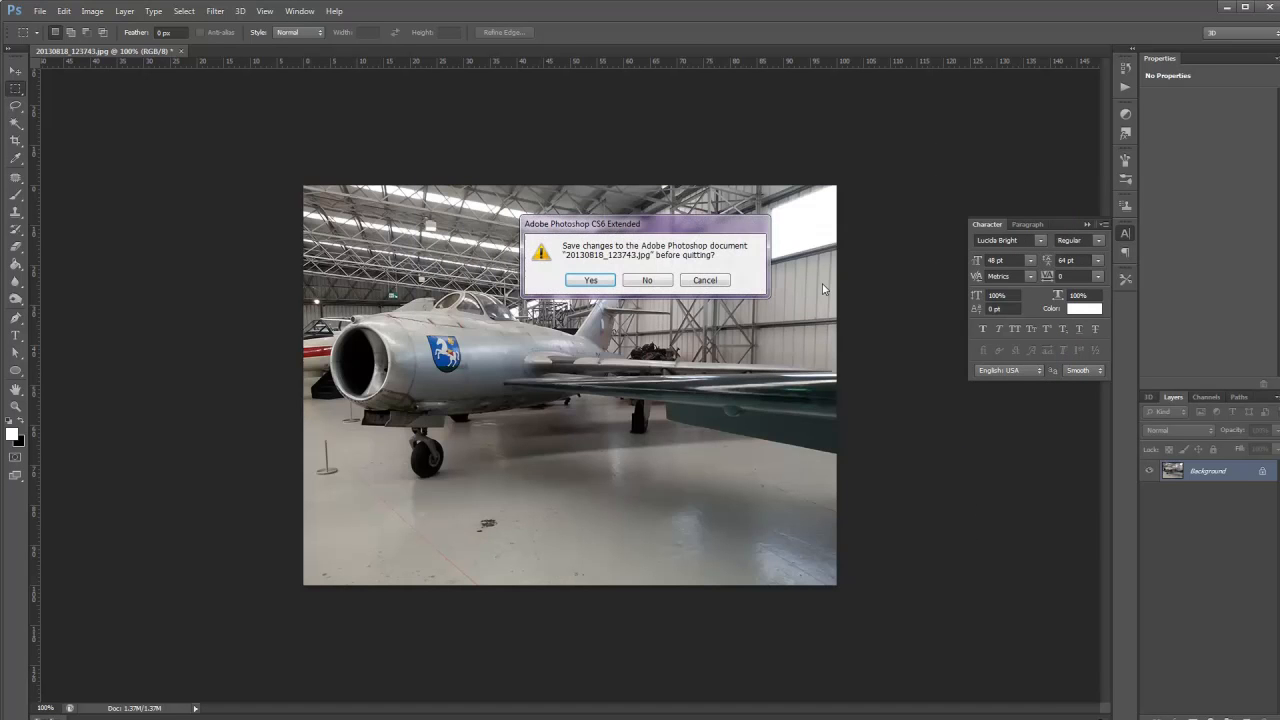
click(648, 282)
In Flash, import planeCompressed.jpg from the Downloads folder into the jigsaw.fla library and select it there
click(33, 9)
mouse_move(80, 220)
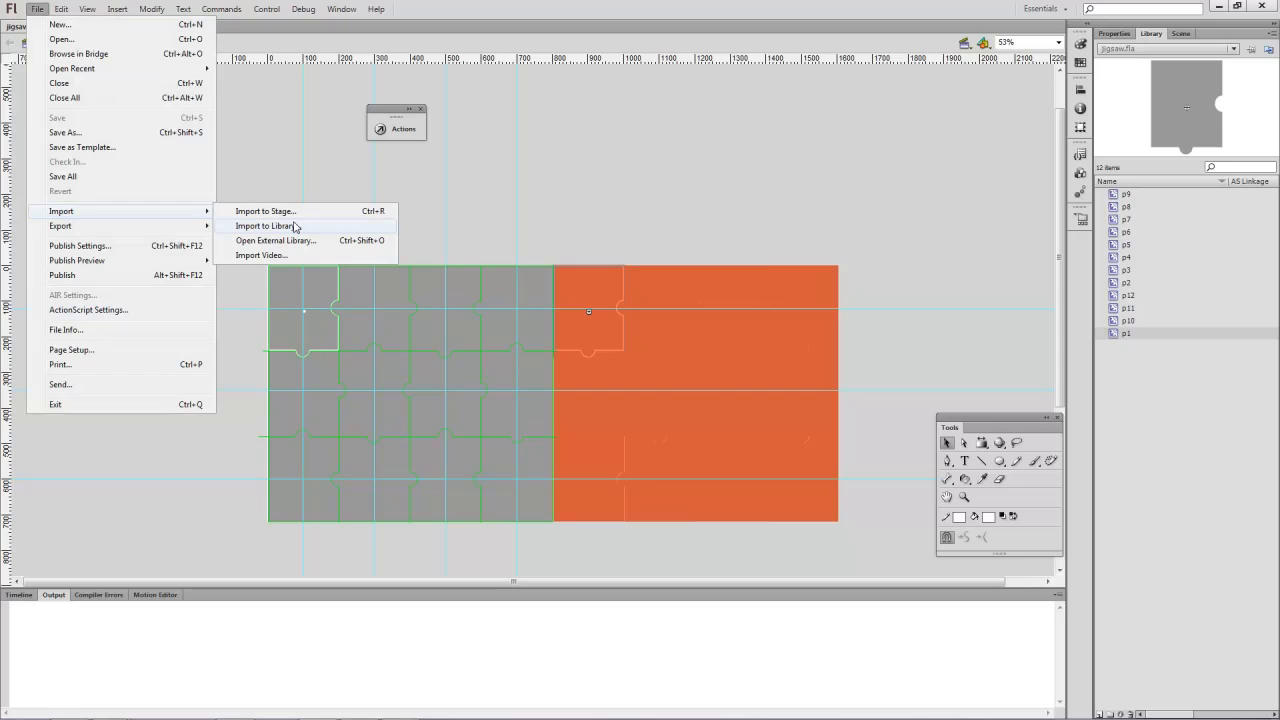
click(296, 227)
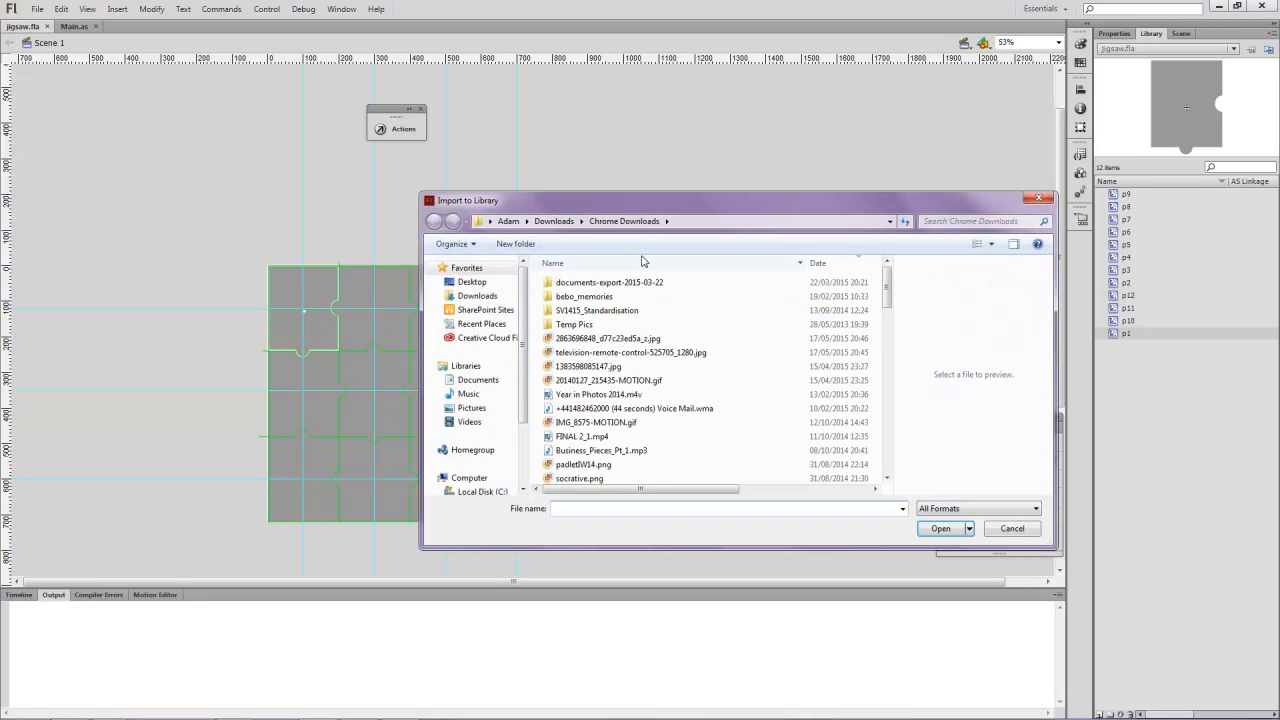
click(554, 221)
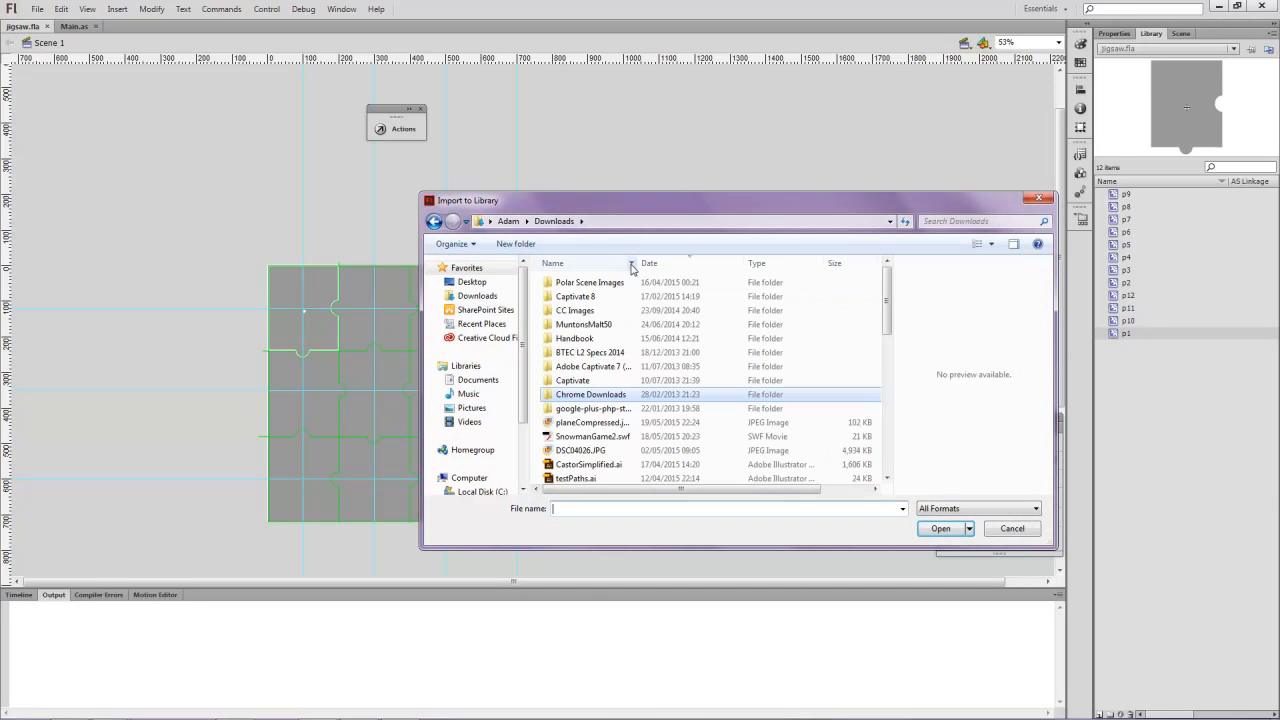
click(599, 423)
click(941, 528)
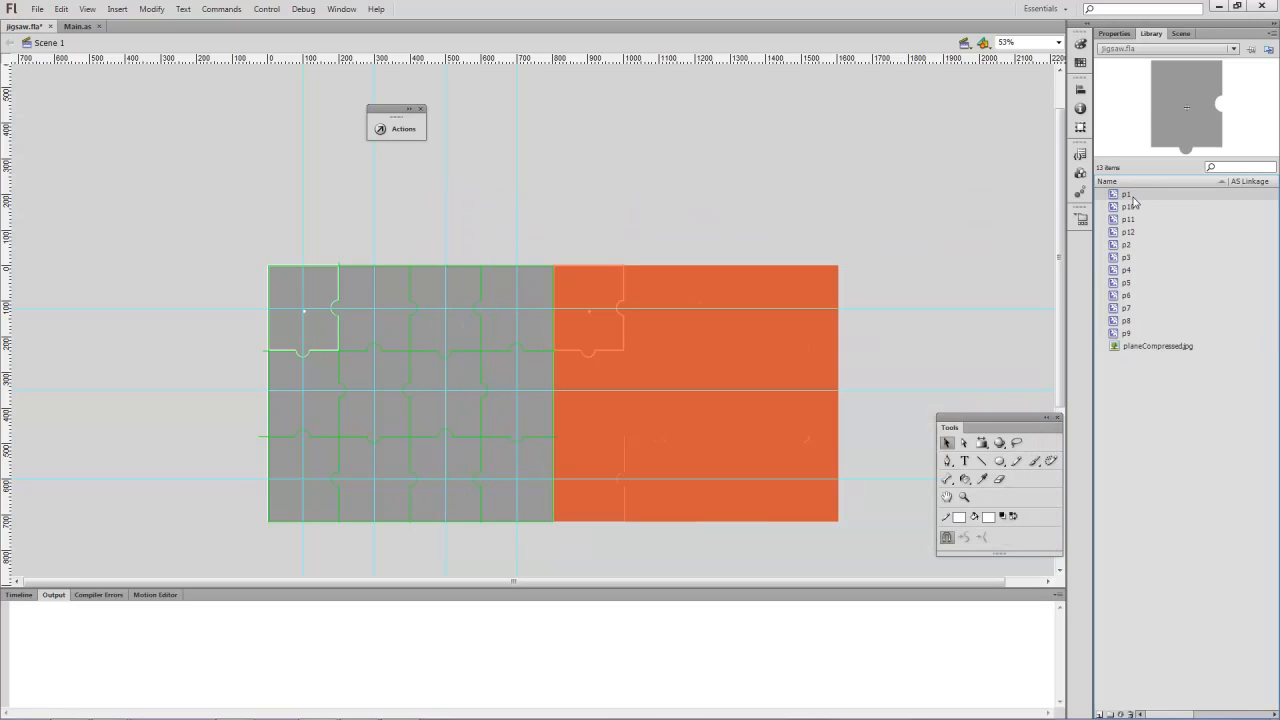
click(1131, 346)
drag(1128, 349, 1036, 380)
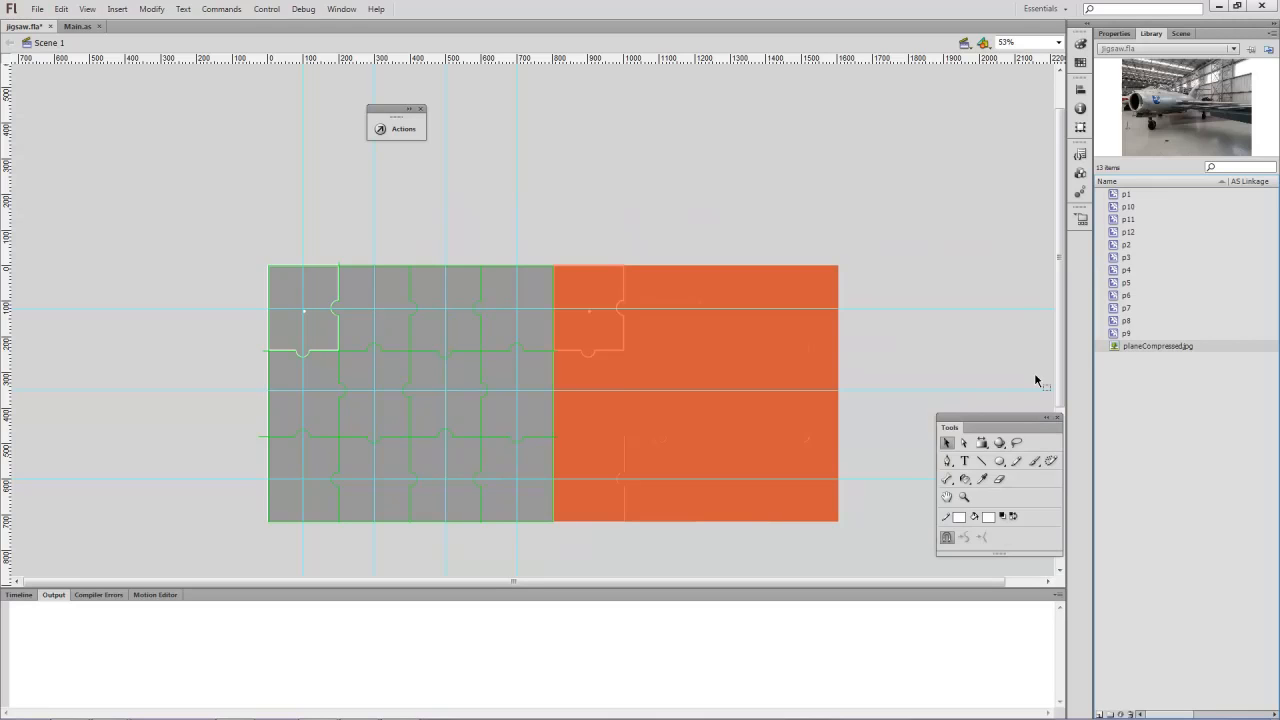
Remove the tint from all the orange puzzle pieces by setting their color effect style to None
click(615, 328)
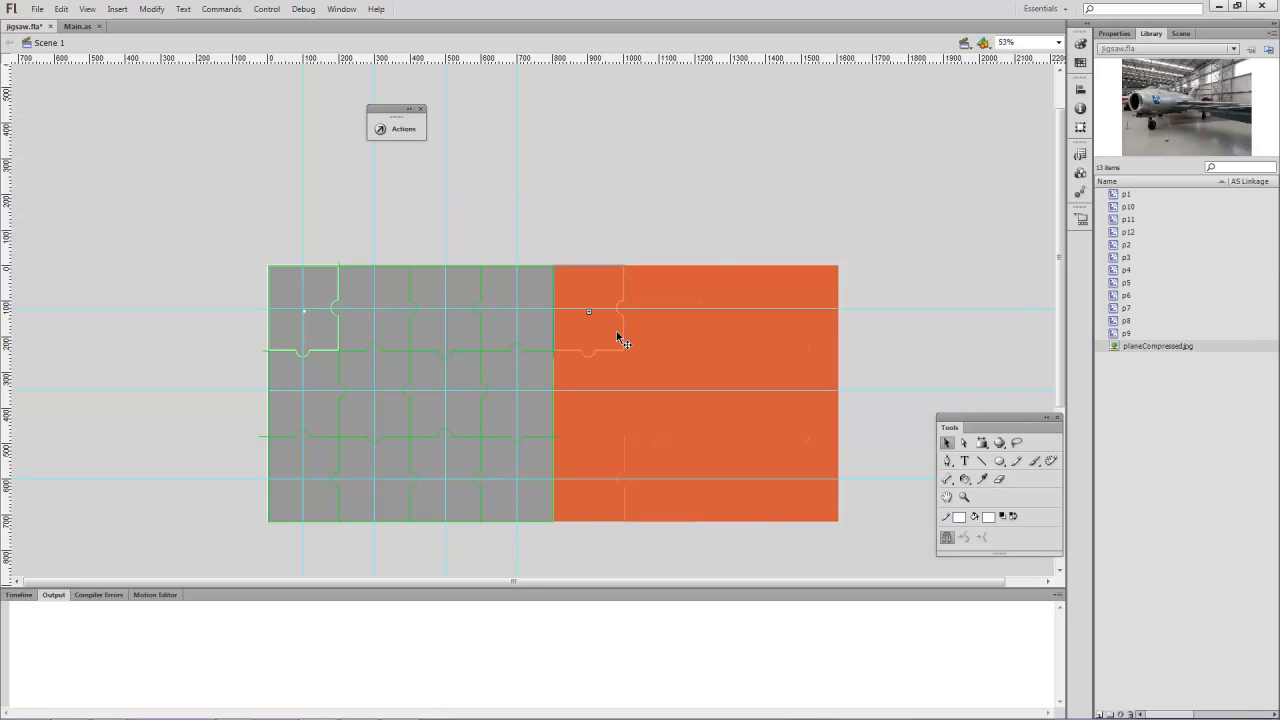
drag(872, 546, 580, 247)
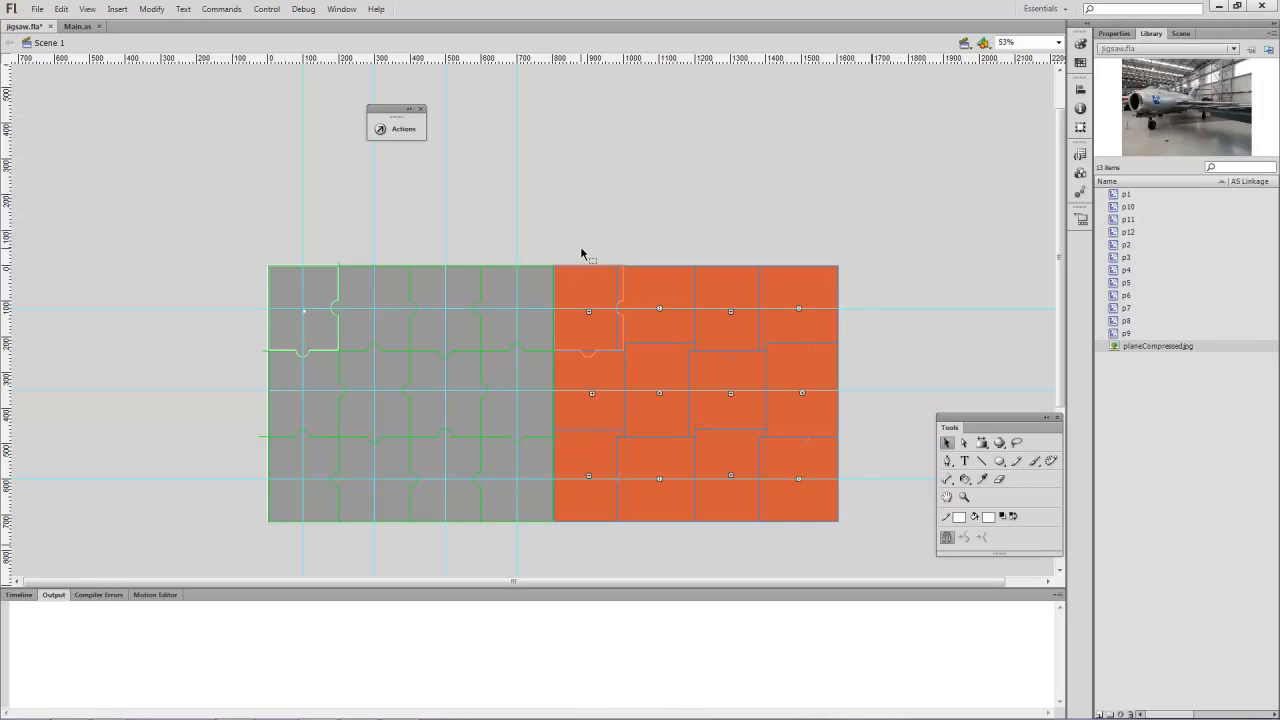
click(1113, 37)
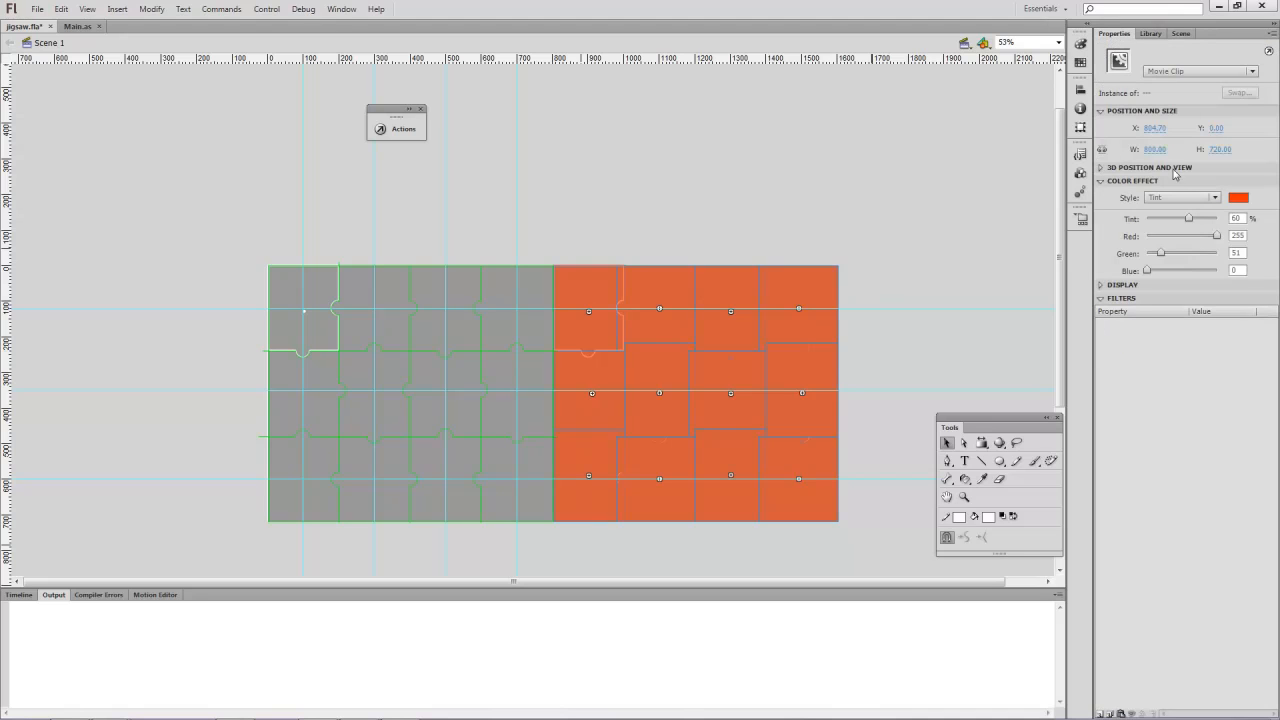
click(1207, 200)
click(1178, 213)
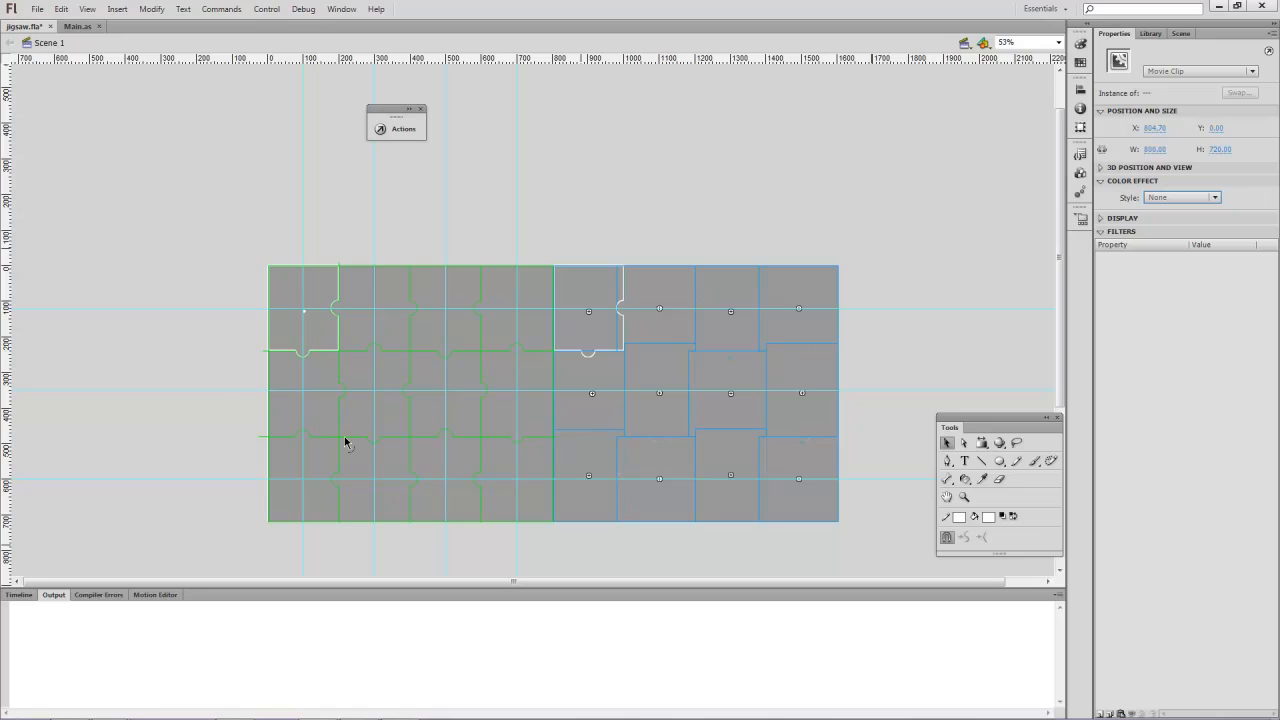
Open the p1 puzzle piece symbol for editing and show its timeline
click(596, 283)
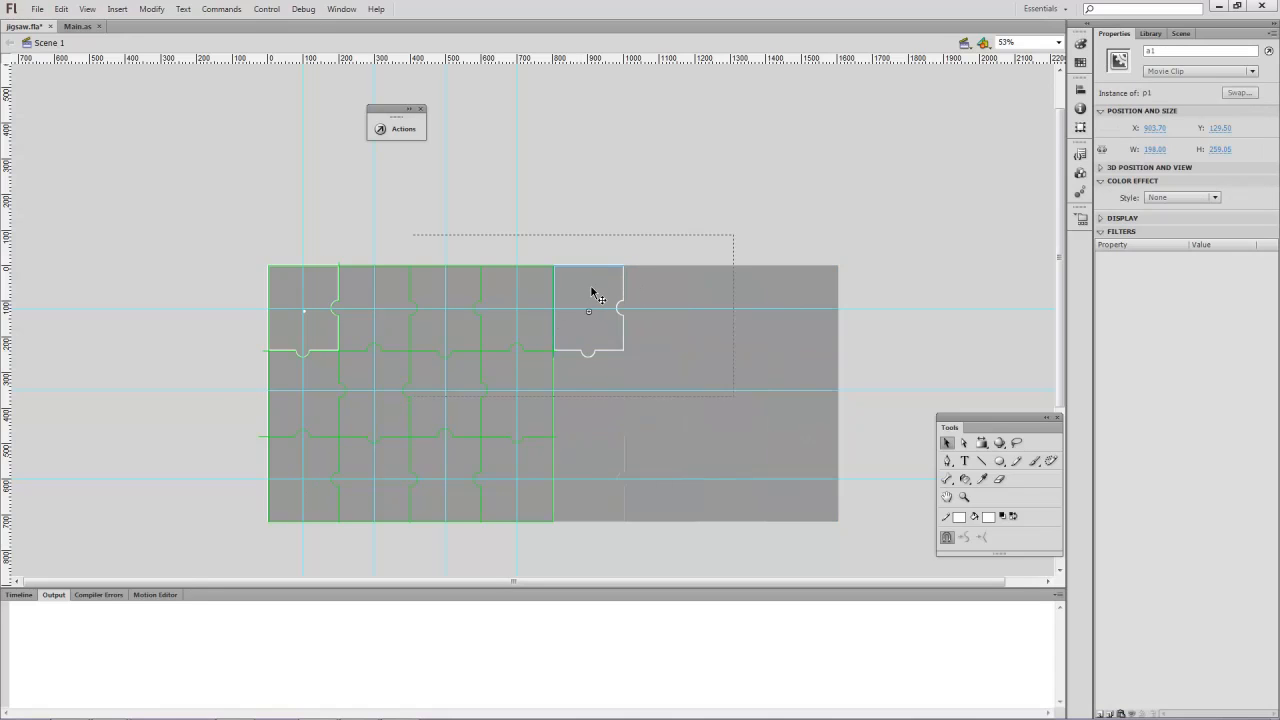
double_click(590, 284)
click(608, 284)
click(608, 260)
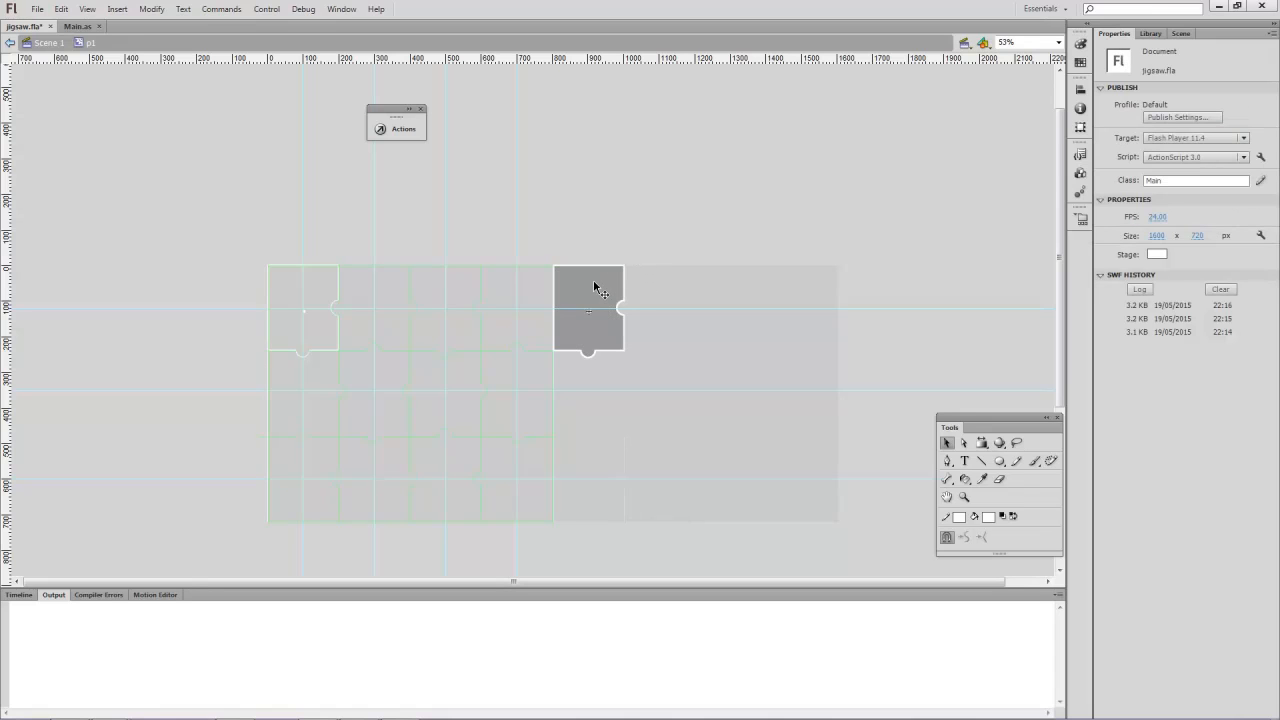
click(20, 595)
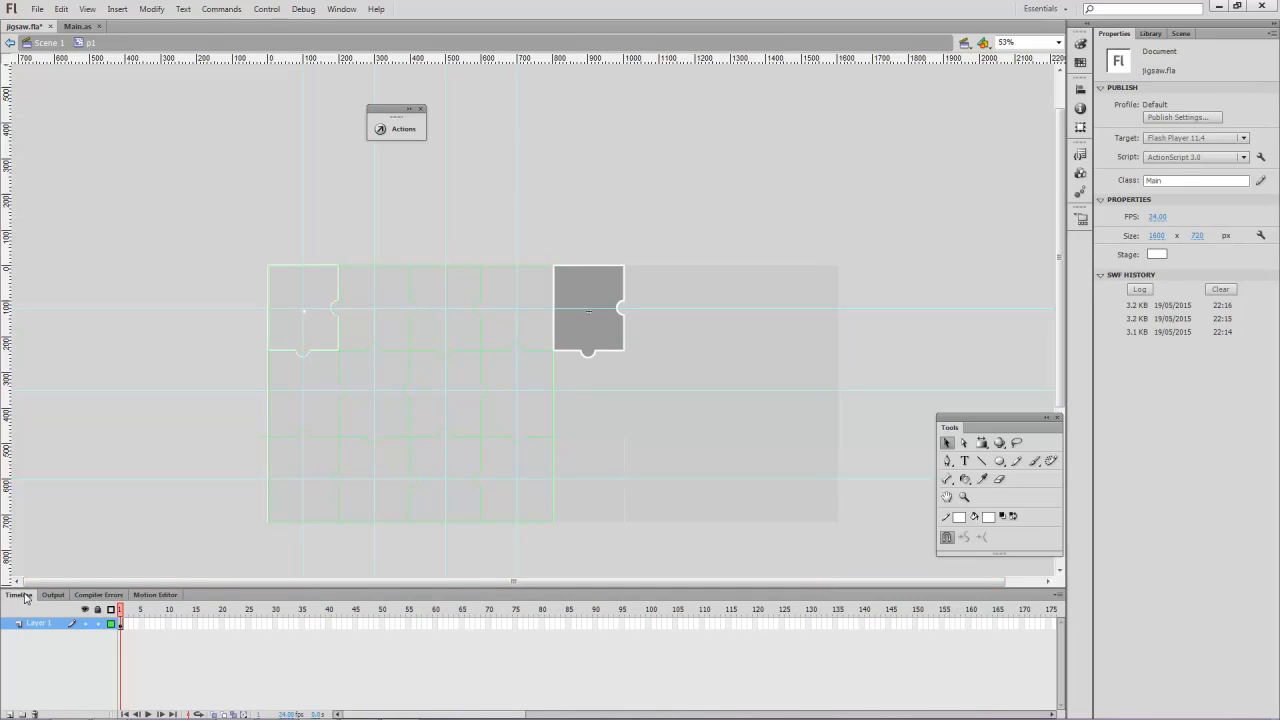
Copy the grey p1 piece shape and paste it in place on a new layer above Layer 1
click(581, 299)
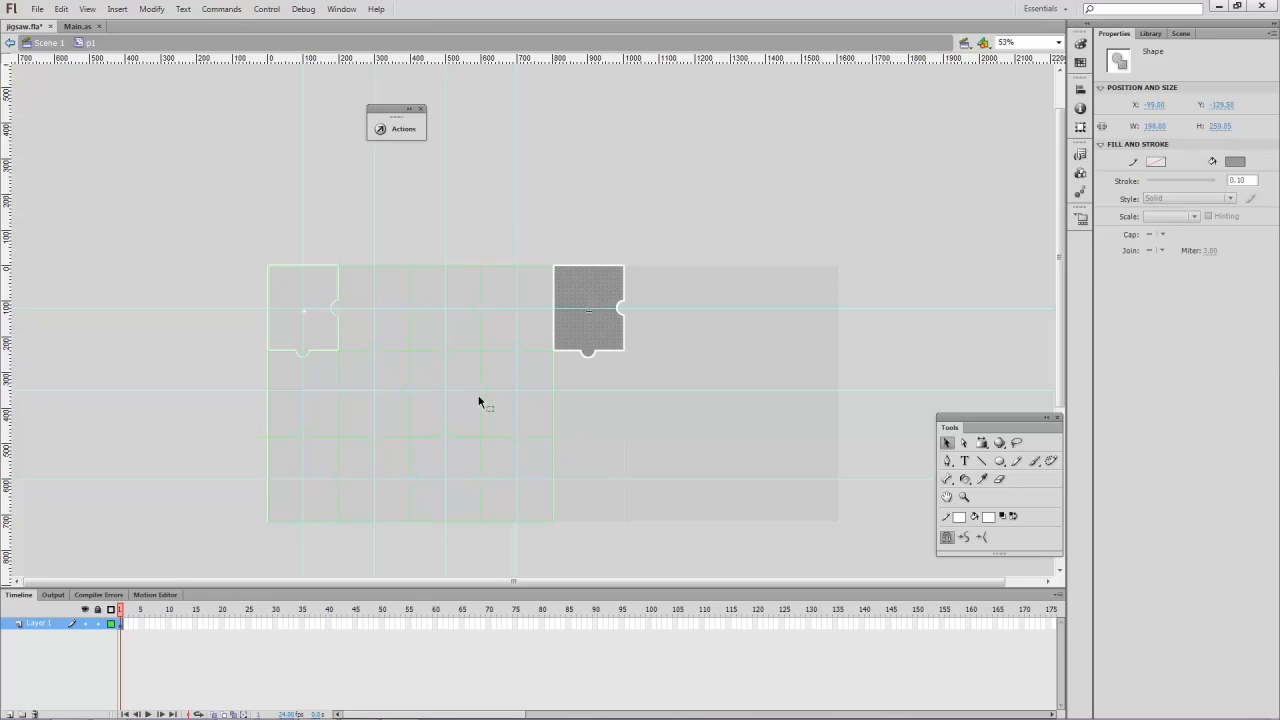
right_click(599, 240)
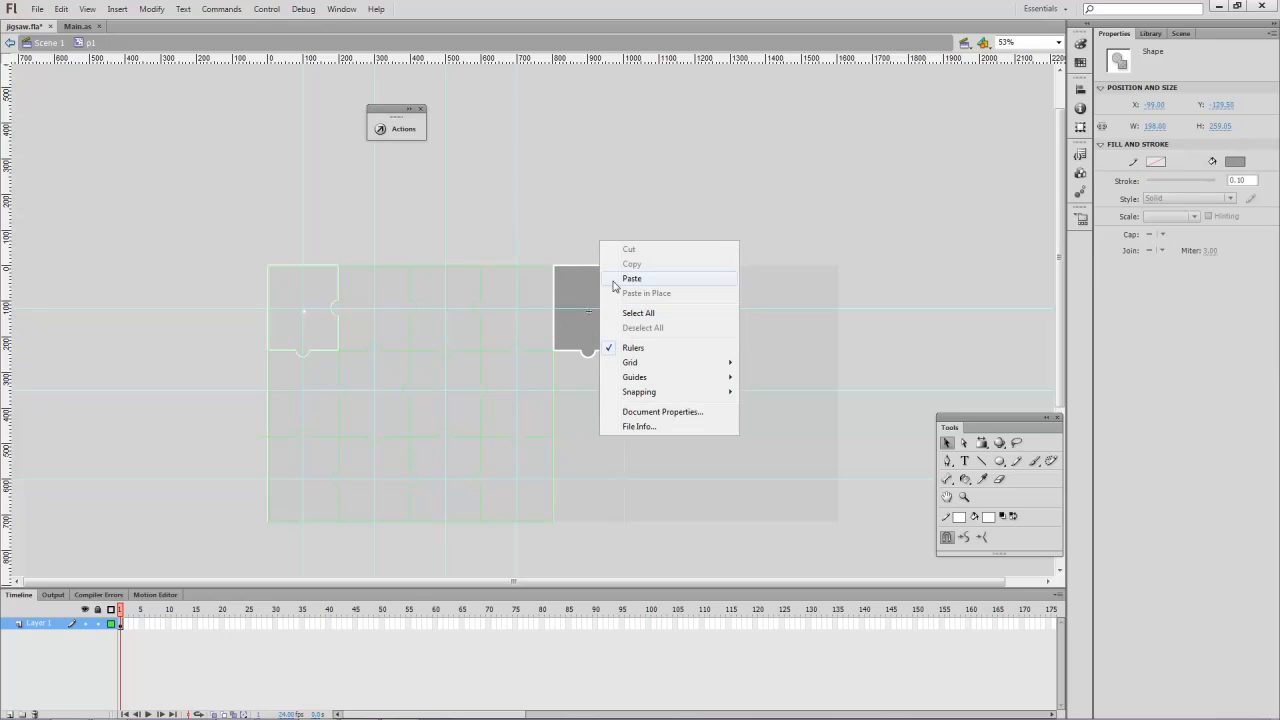
click(563, 292)
right_click(598, 281)
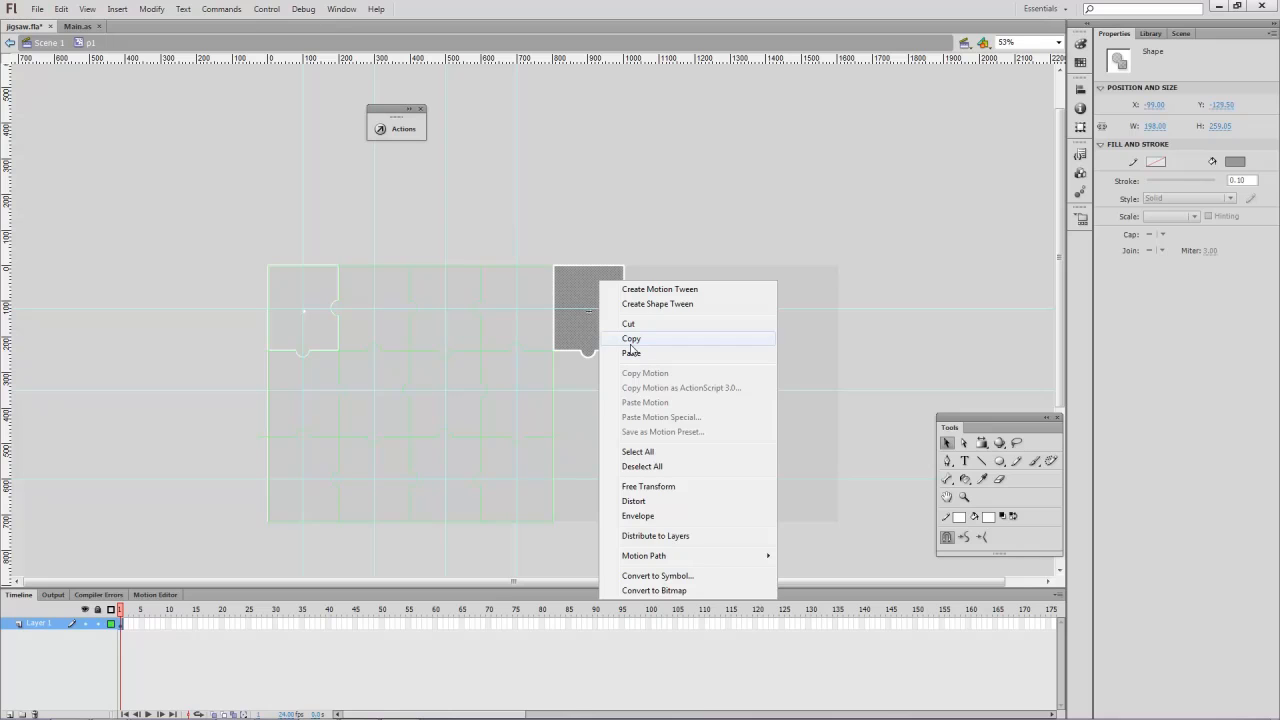
click(630, 340)
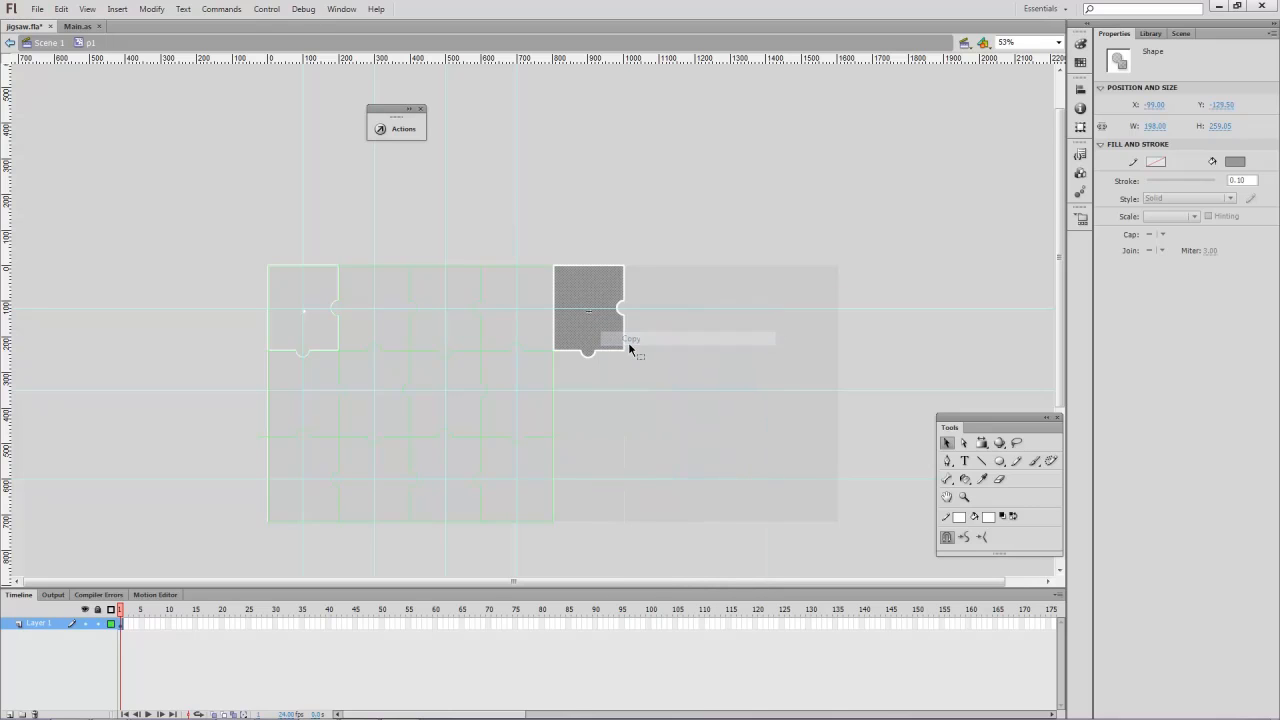
click(8, 714)
right_click(47, 624)
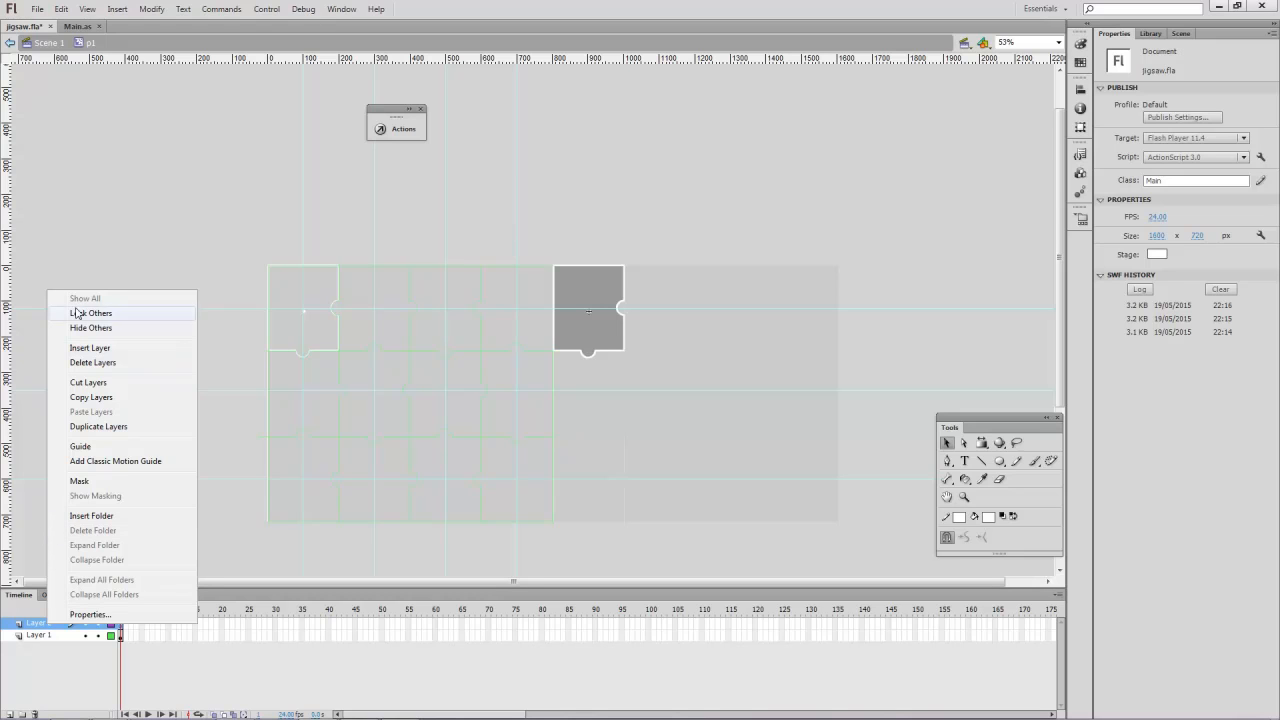
right_click(123, 266)
click(171, 318)
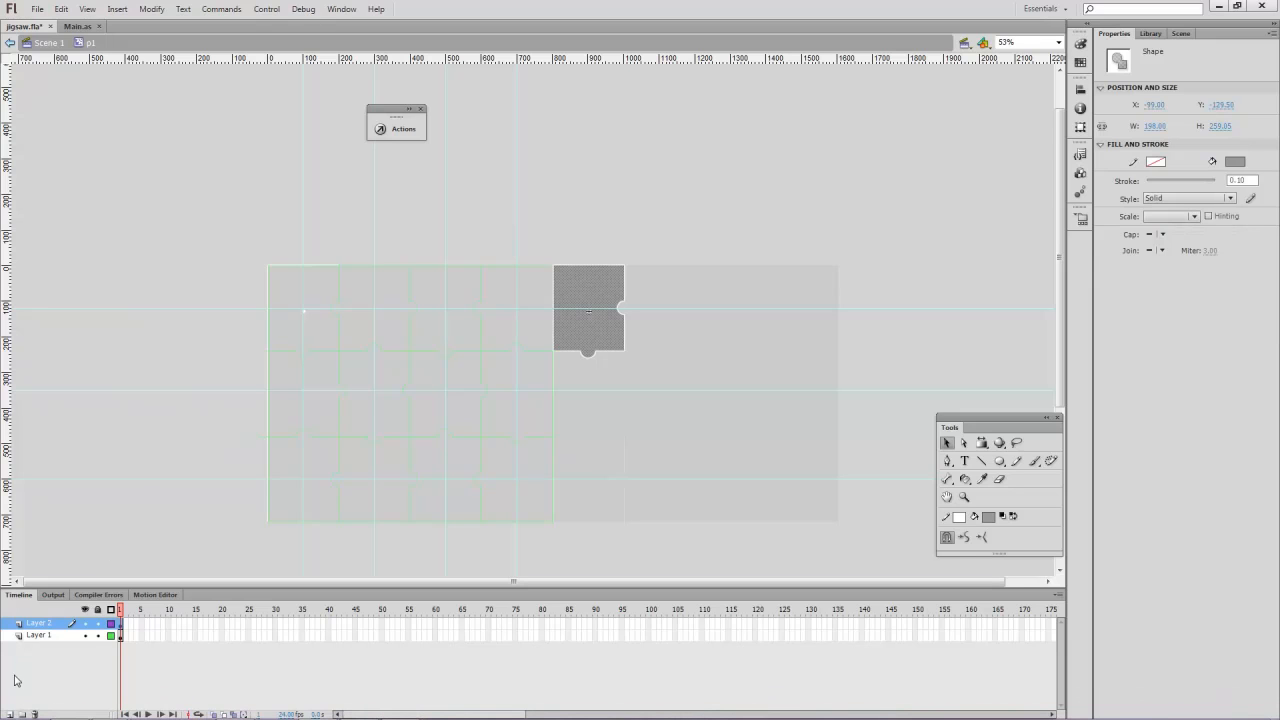
Add a layer named img between Layer 2 and Layer 1 of the p1 symbol
click(9, 714)
drag(48, 624, 52, 642)
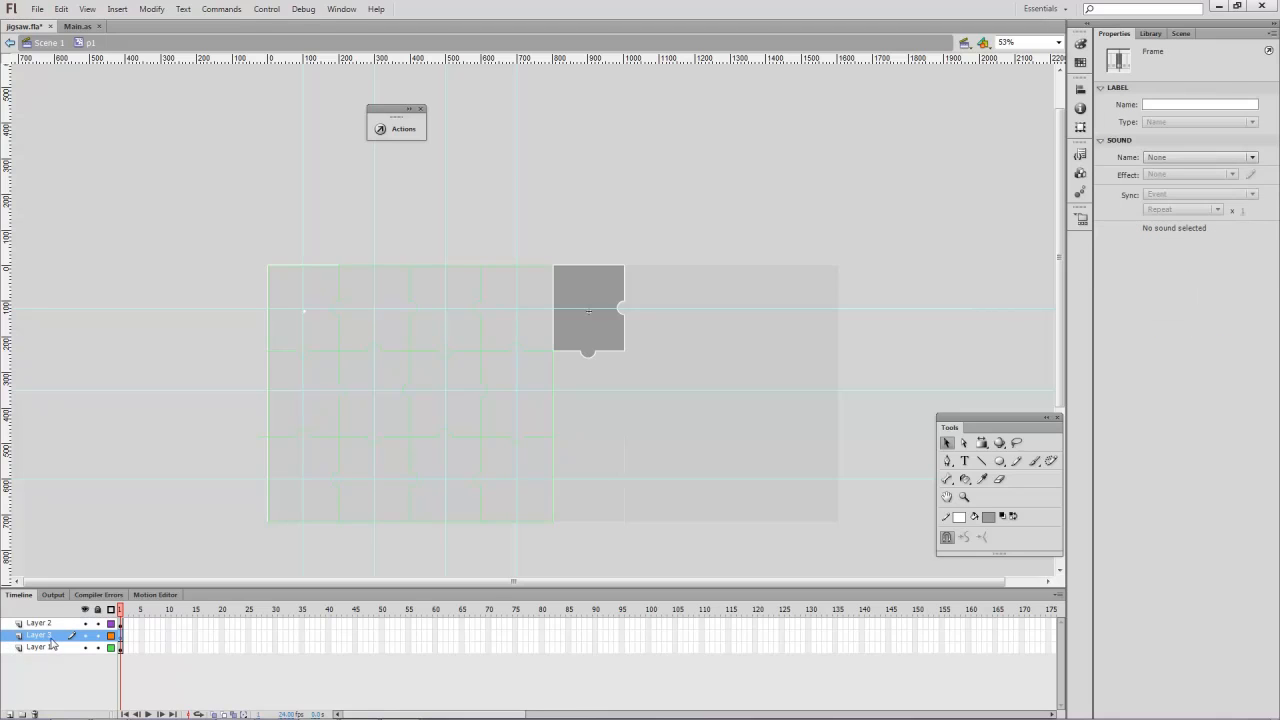
double_click(46, 636)
text(mg)
key(Return)
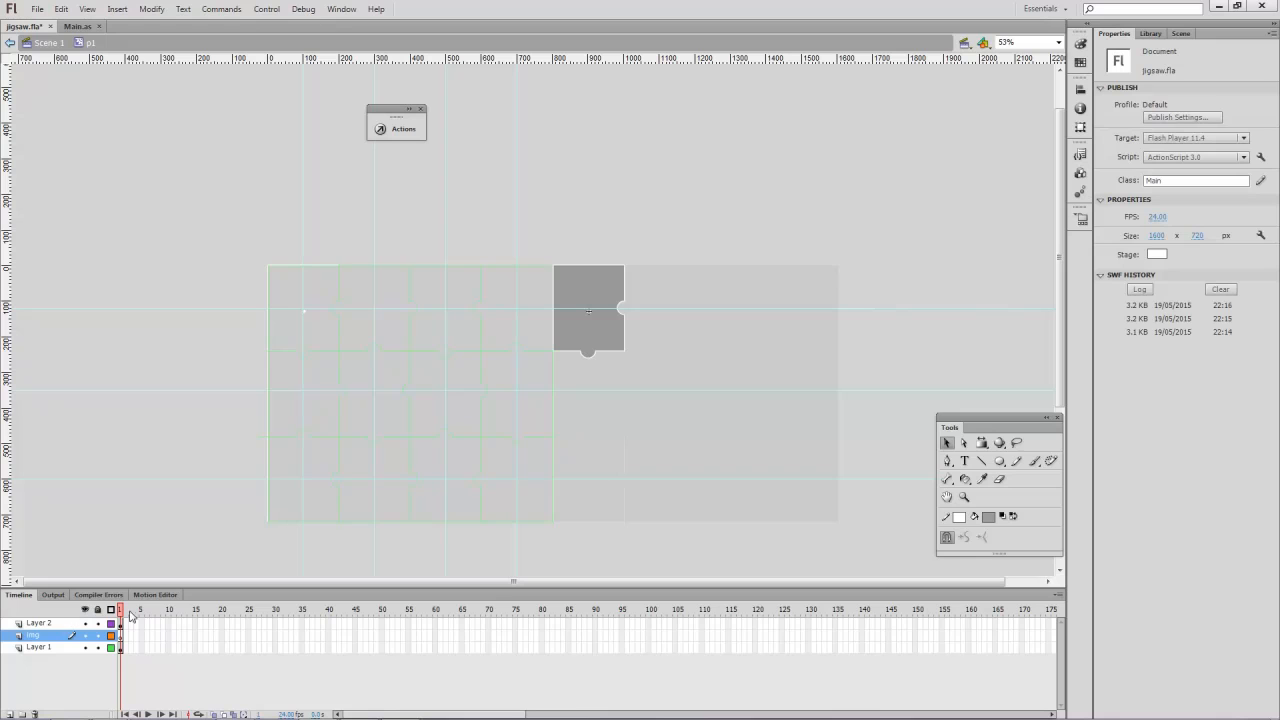
Place planeCompressed.jpg on the img layer, with its top-left corner on the top-left corner of the p1 piece
click(1148, 34)
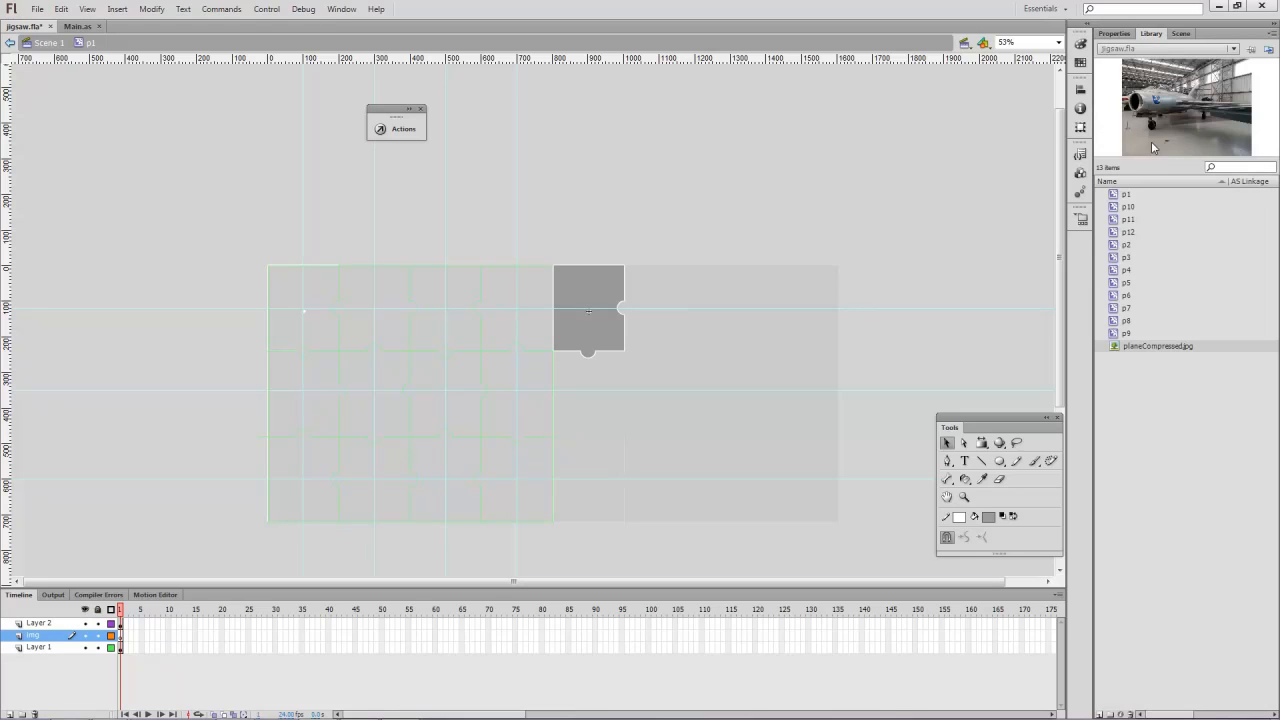
drag(1124, 348, 697, 378)
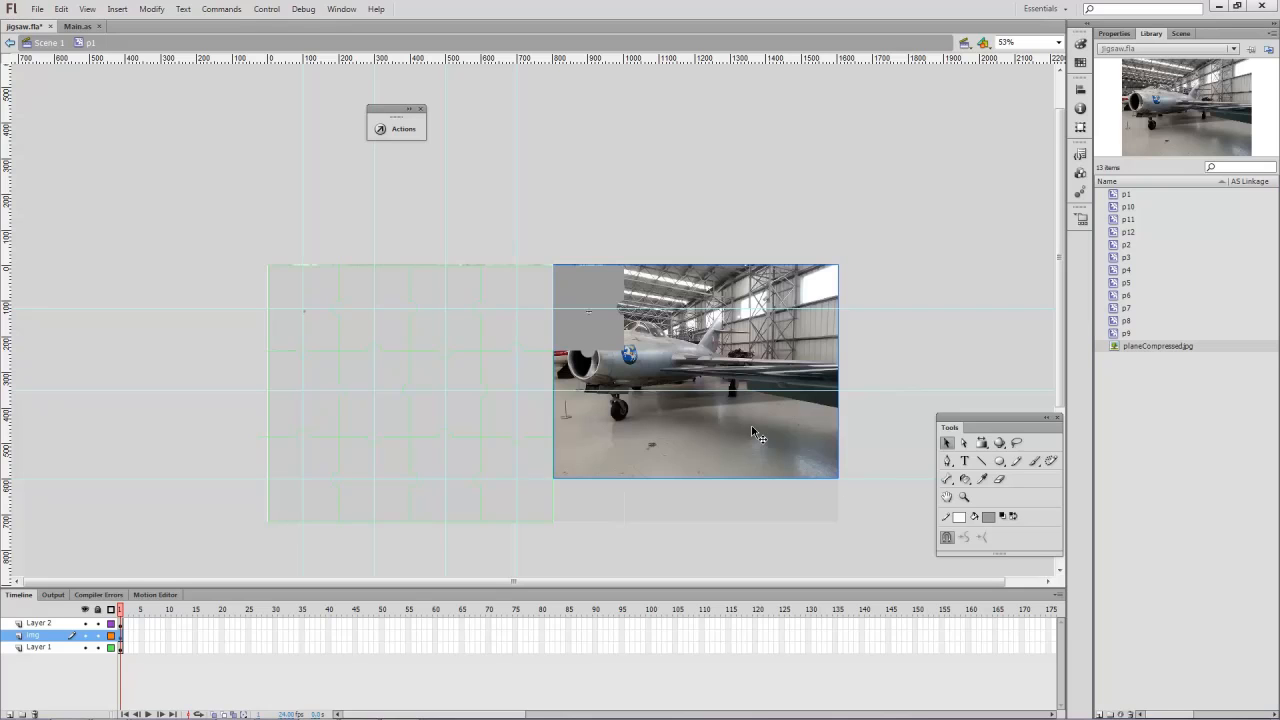
key(Down)
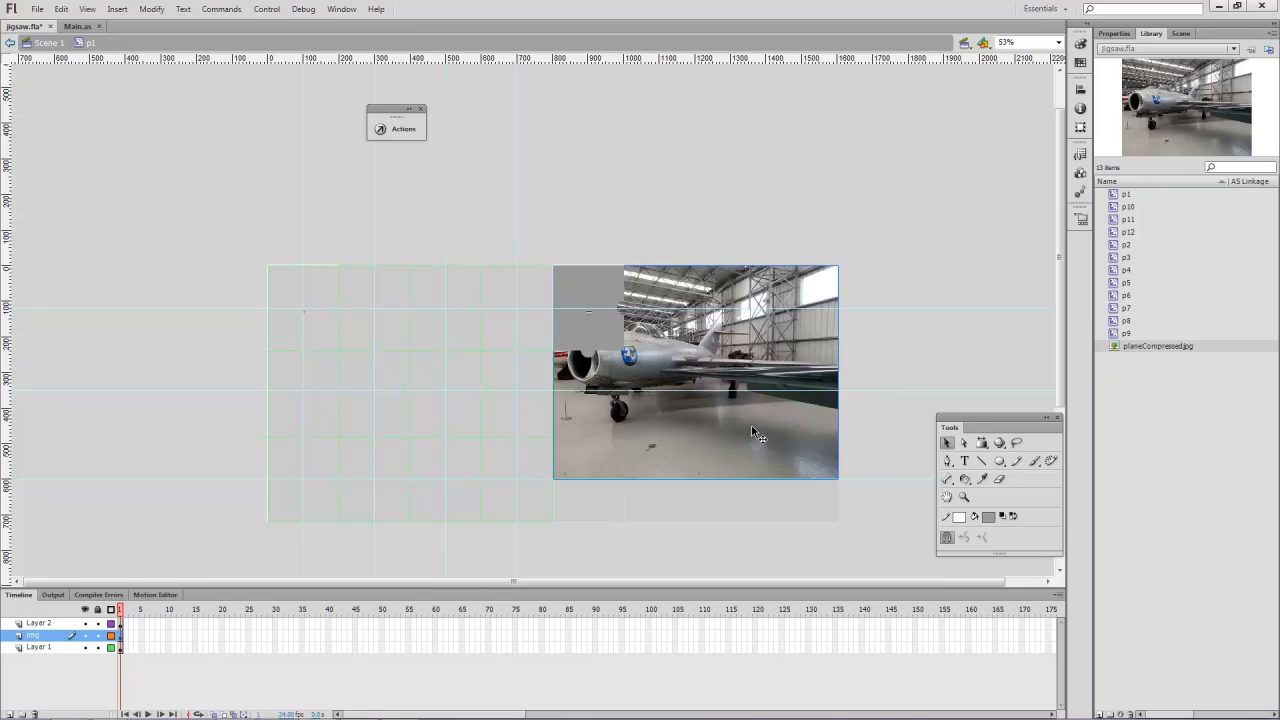
Enlarge the aircraft image with Free Transform and move it to cover the full piece area, its left edge on the p1 piece's left edge
click(982, 445)
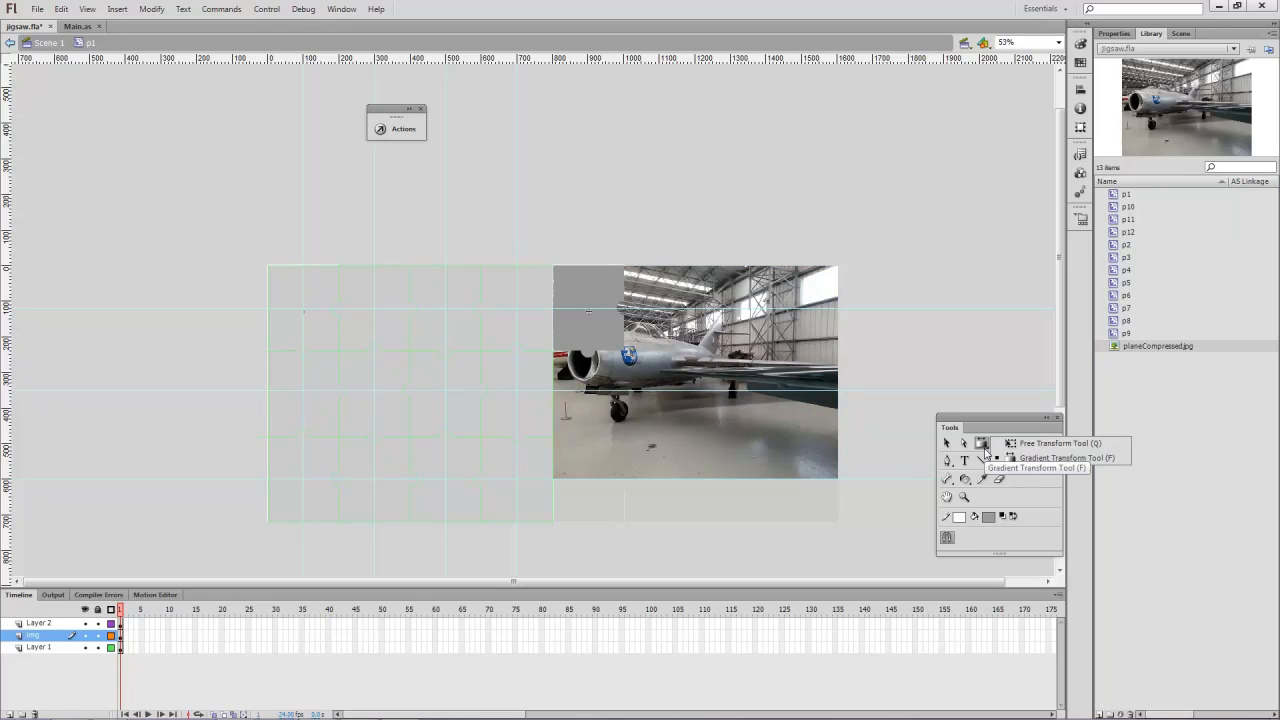
click(1040, 443)
click(826, 472)
drag(837, 479, 903, 521)
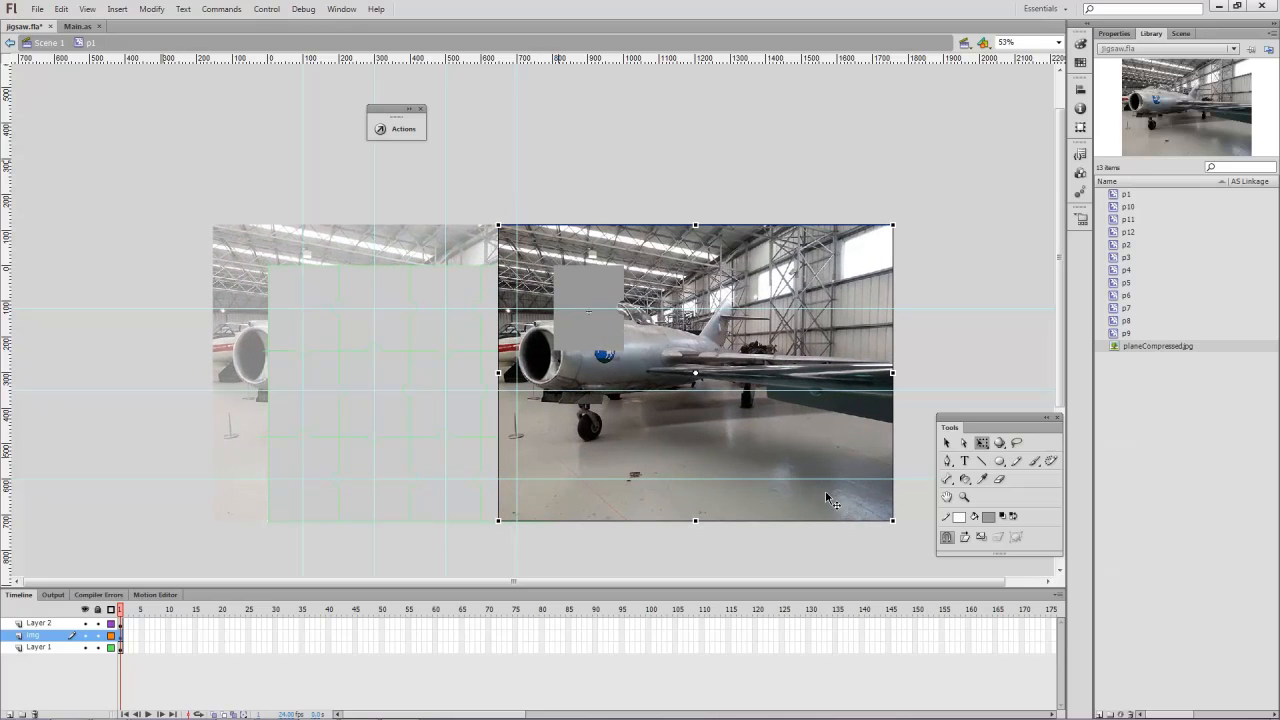
drag(826, 502, 879, 508)
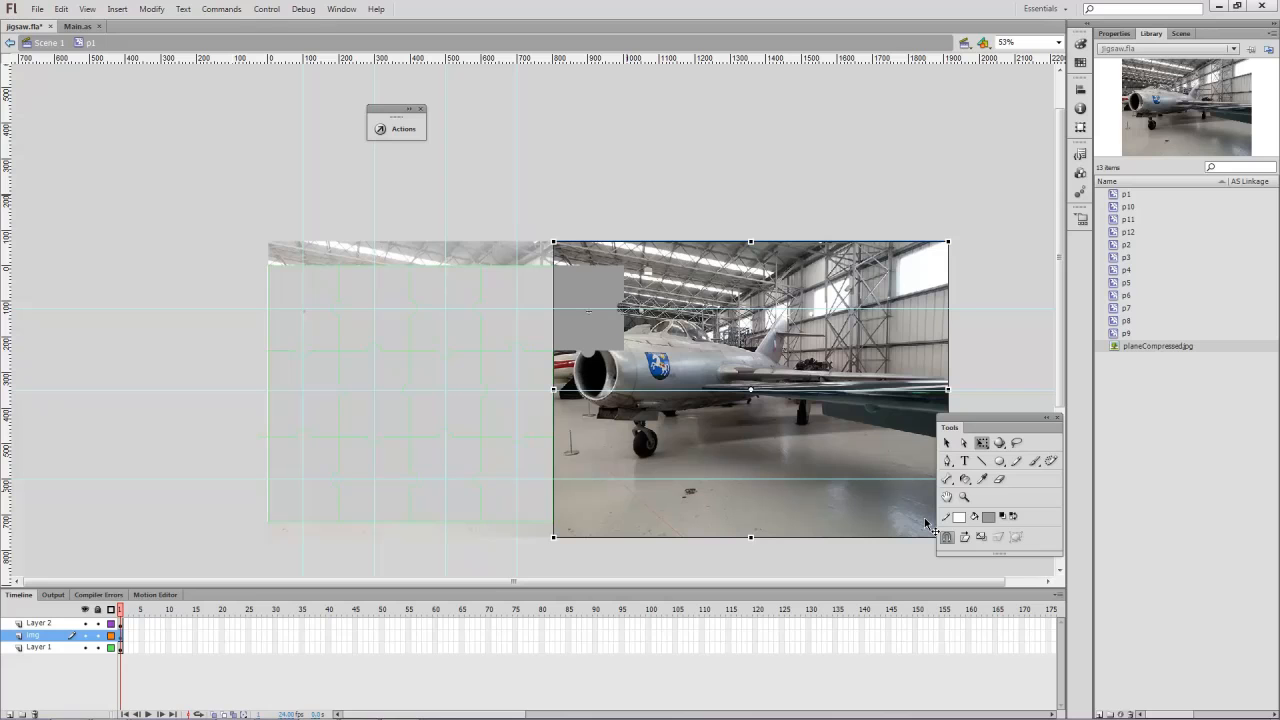
Copy the aircraft image in the p1 symbol, make Layer 2 a mask over the img layer, and return to Scene 1
right_click(50, 628)
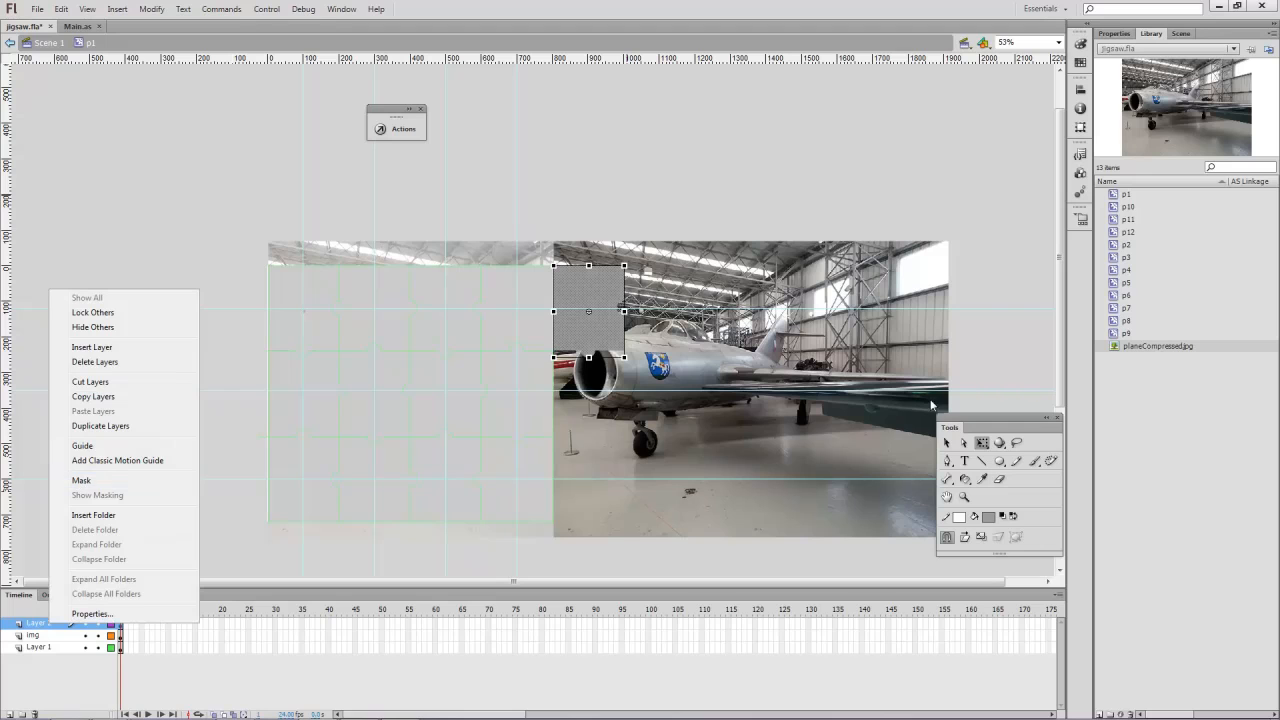
click(947, 442)
click(778, 402)
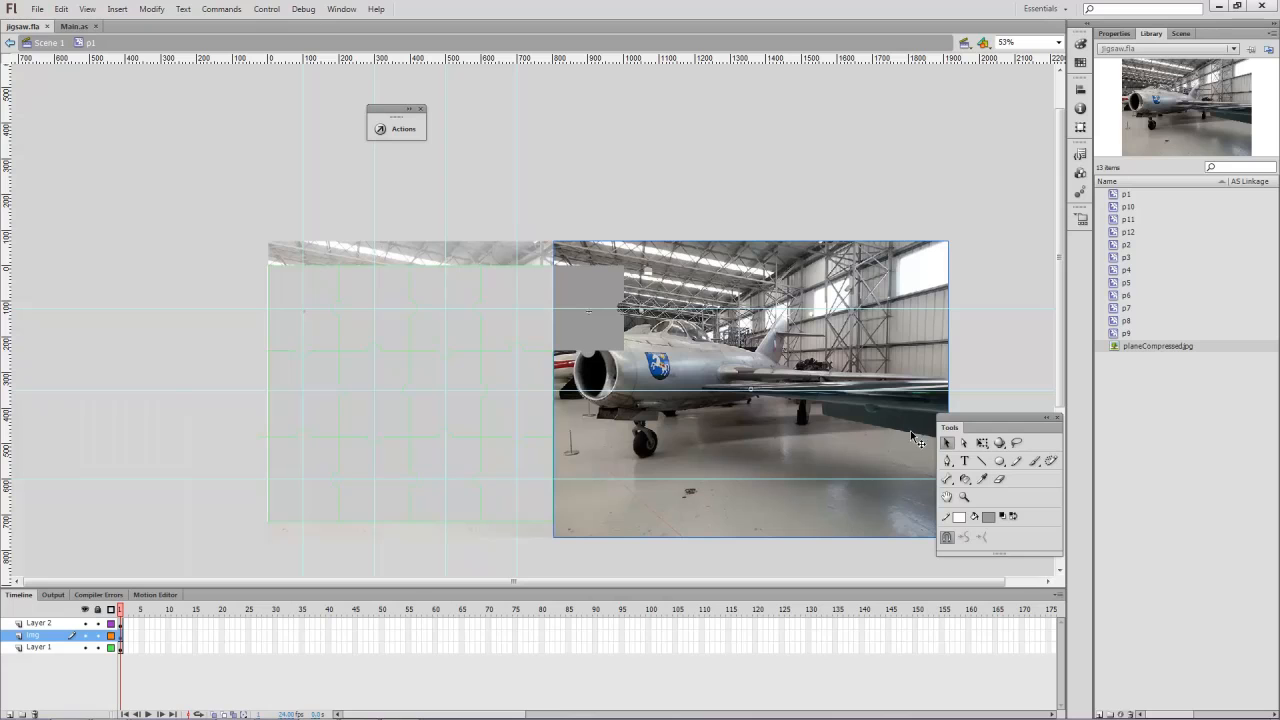
right_click(682, 344)
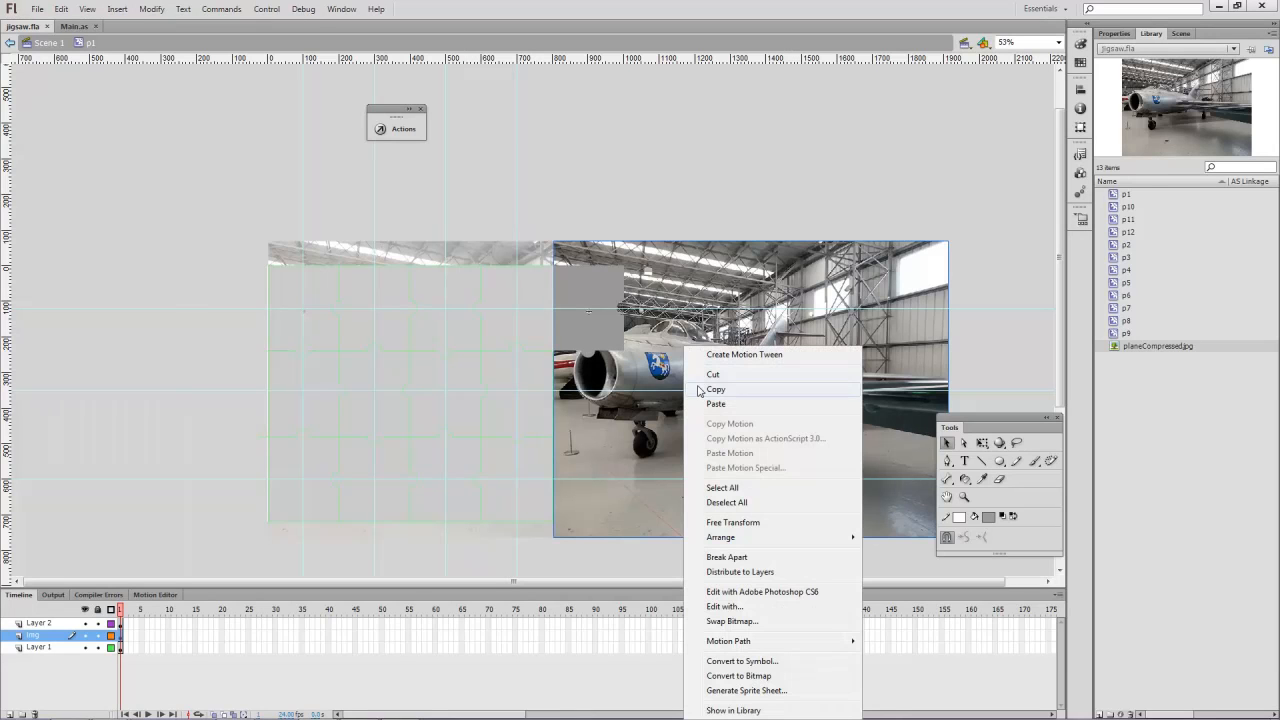
click(700, 390)
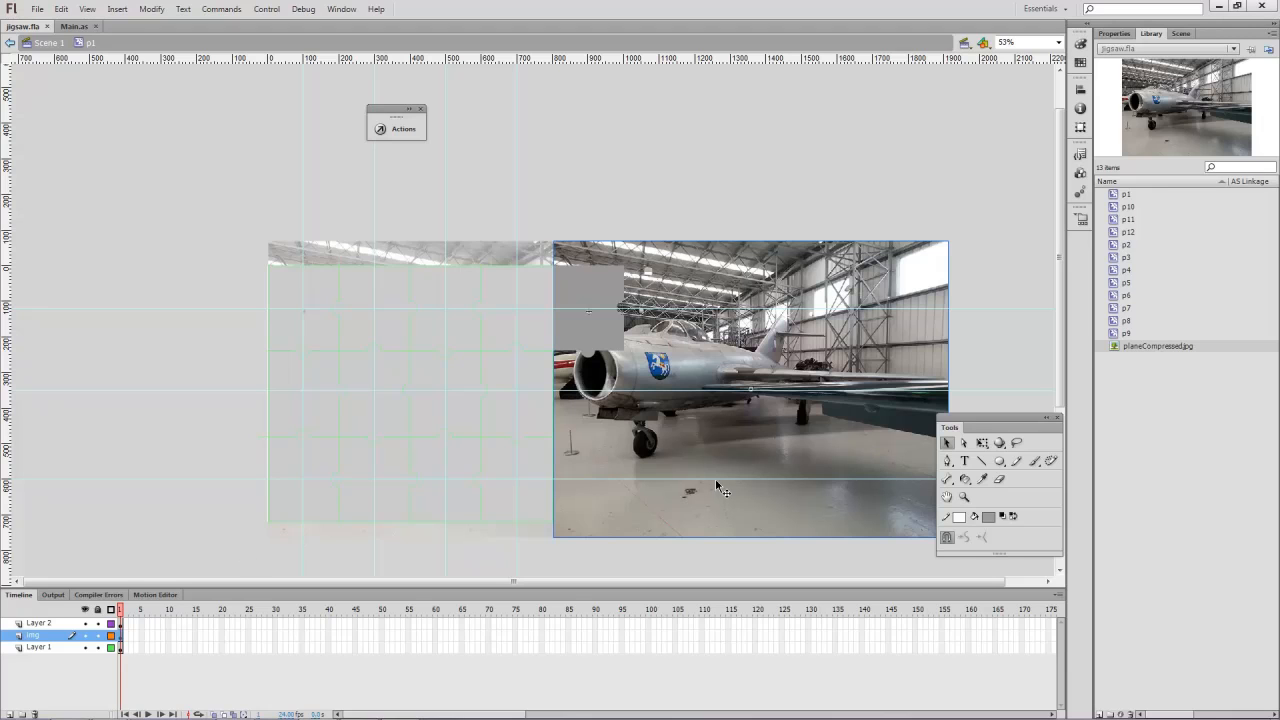
right_click(43, 624)
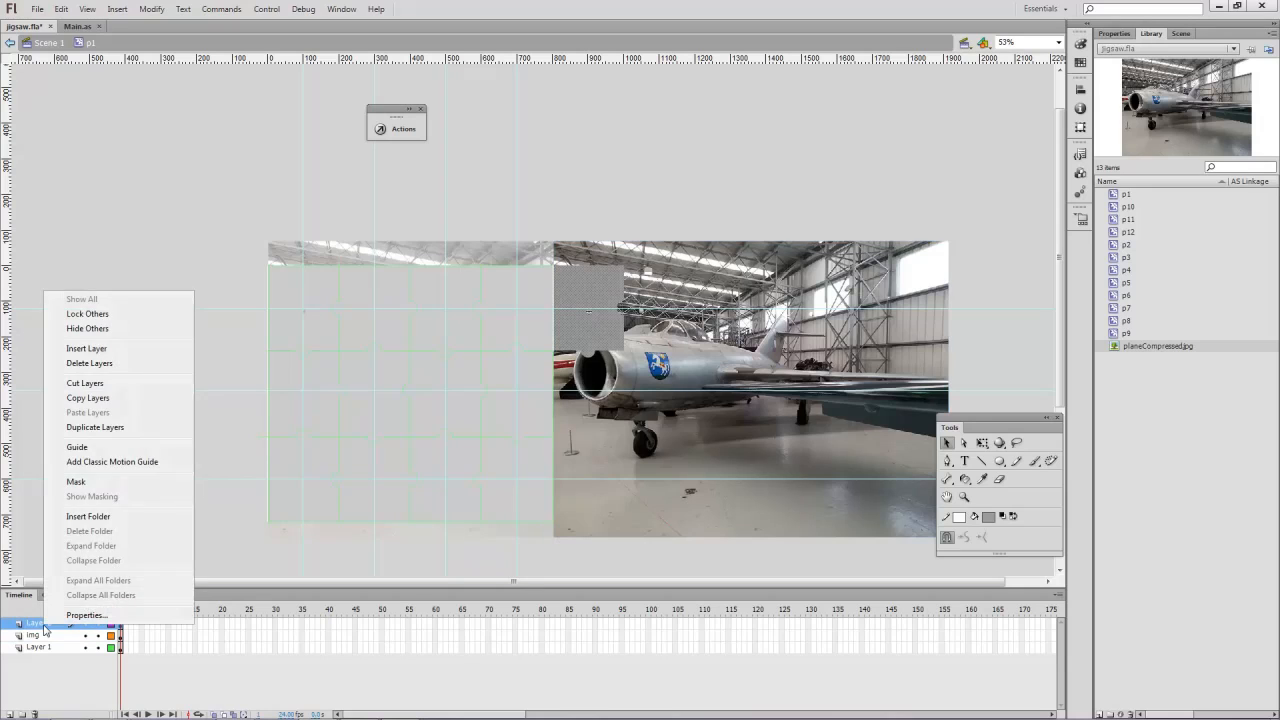
click(92, 484)
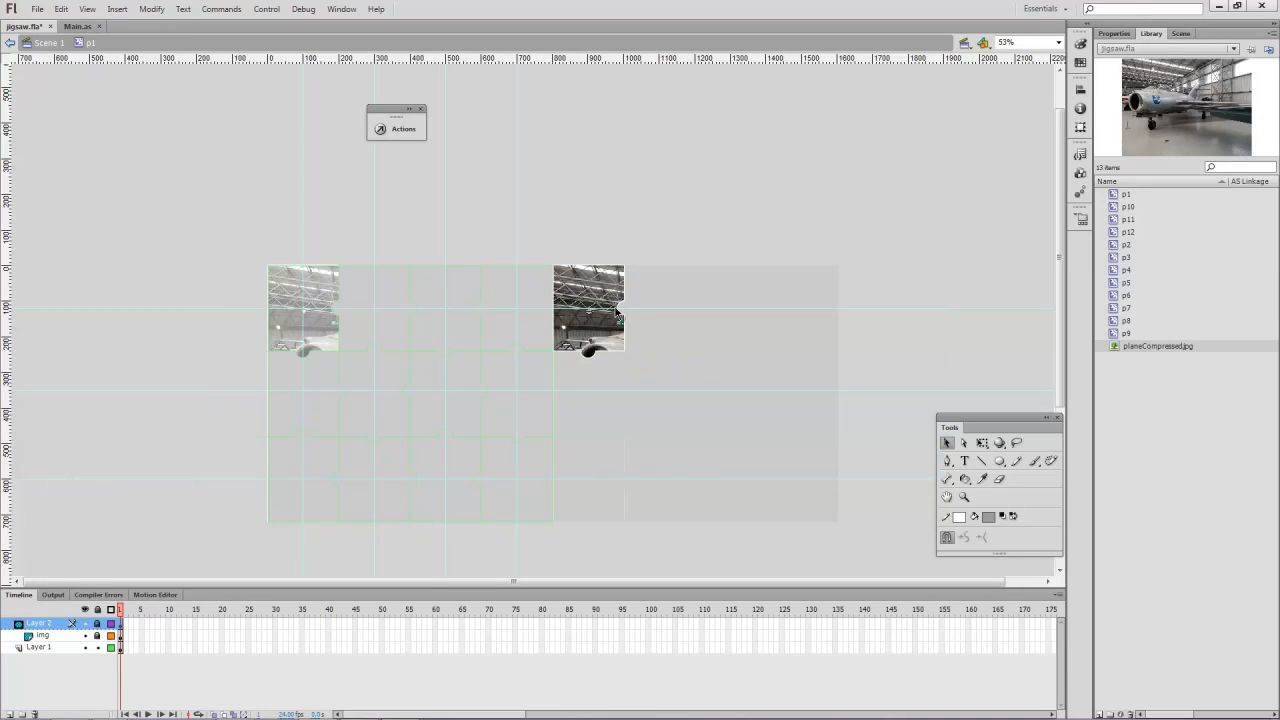
click(48, 44)
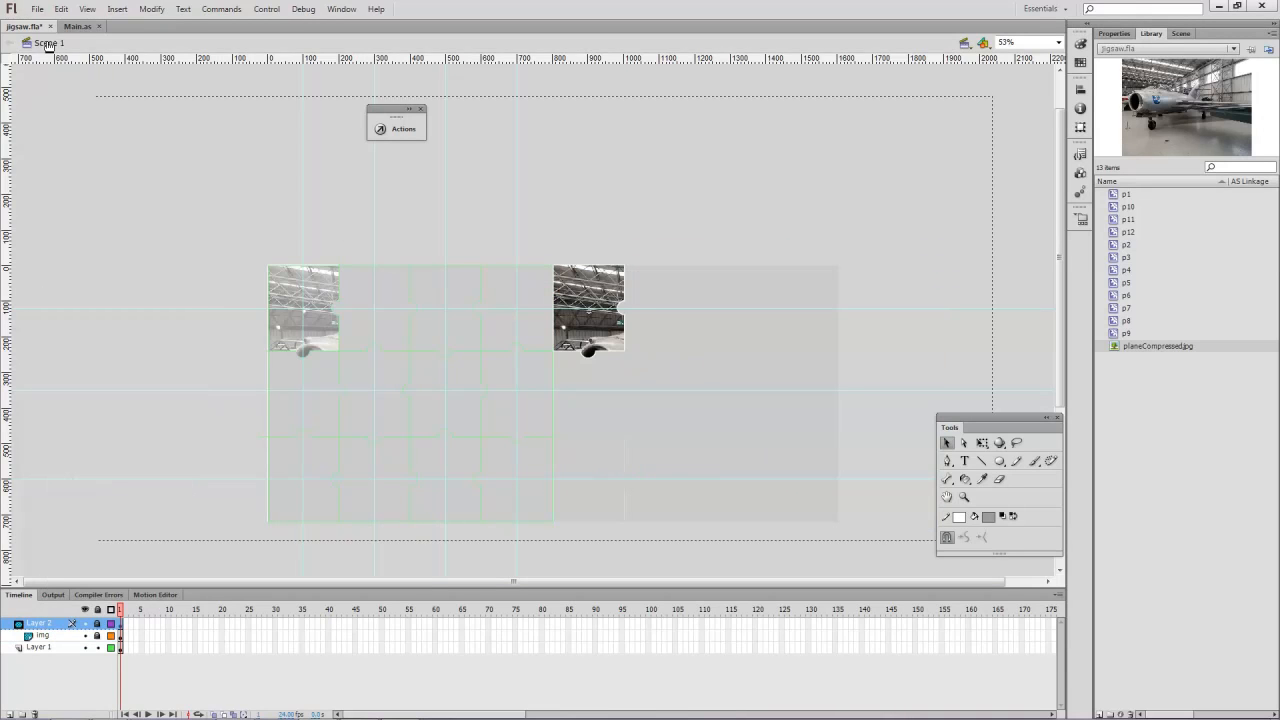
Try pasting the copied aircraft image onto Layer 1 of the p2 symbol, and delete the pasted copies
click(652, 285)
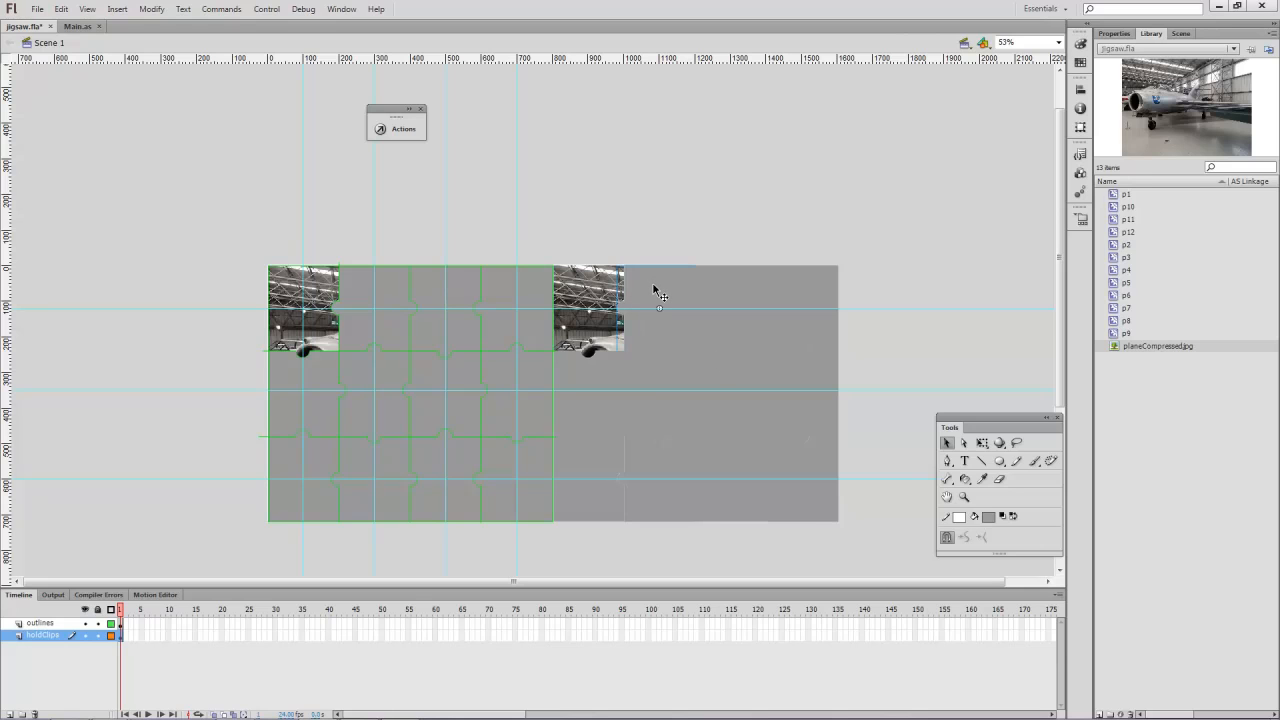
double_click(655, 288)
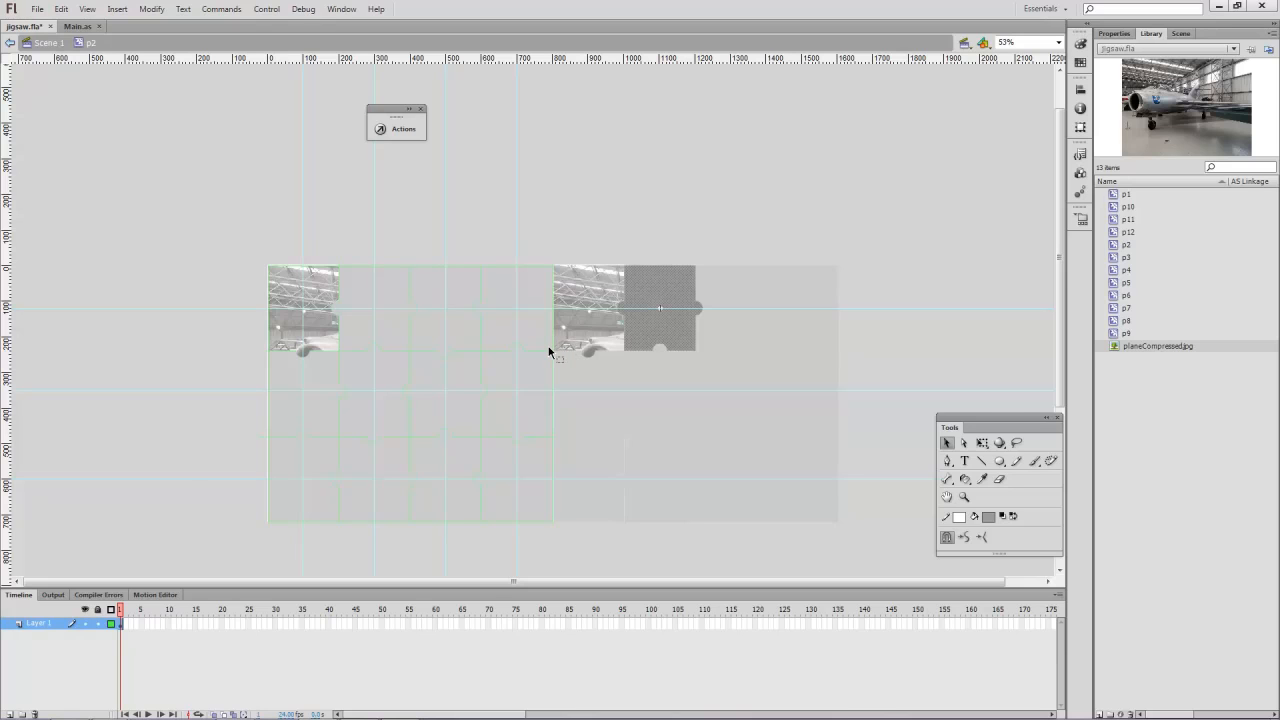
key(ctrl+v)
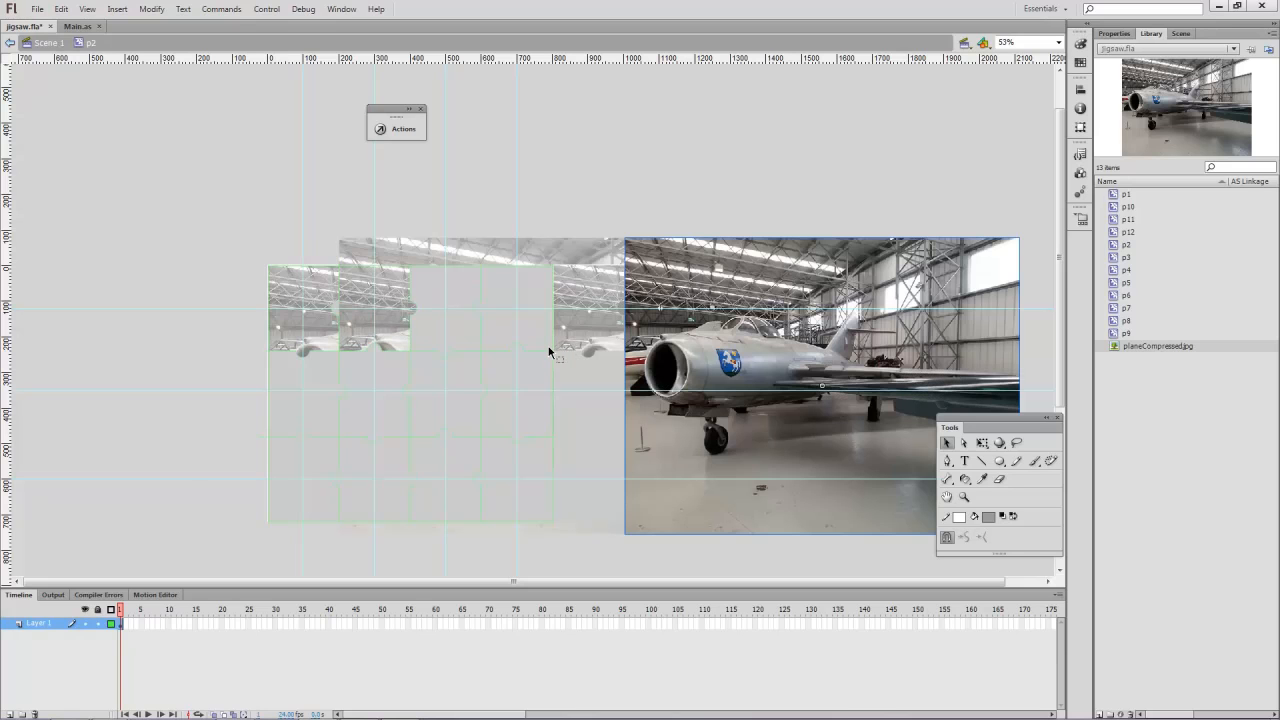
key(Delete)
key(ctrl+v)
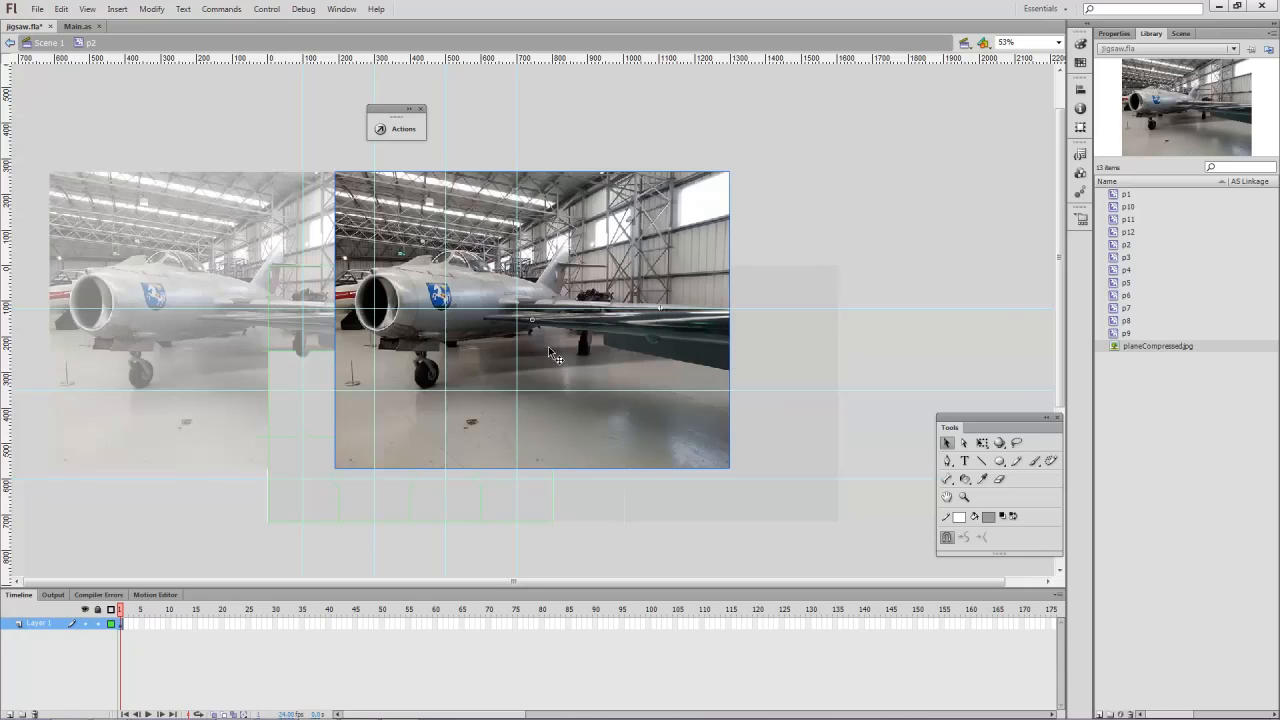
key(Delete)
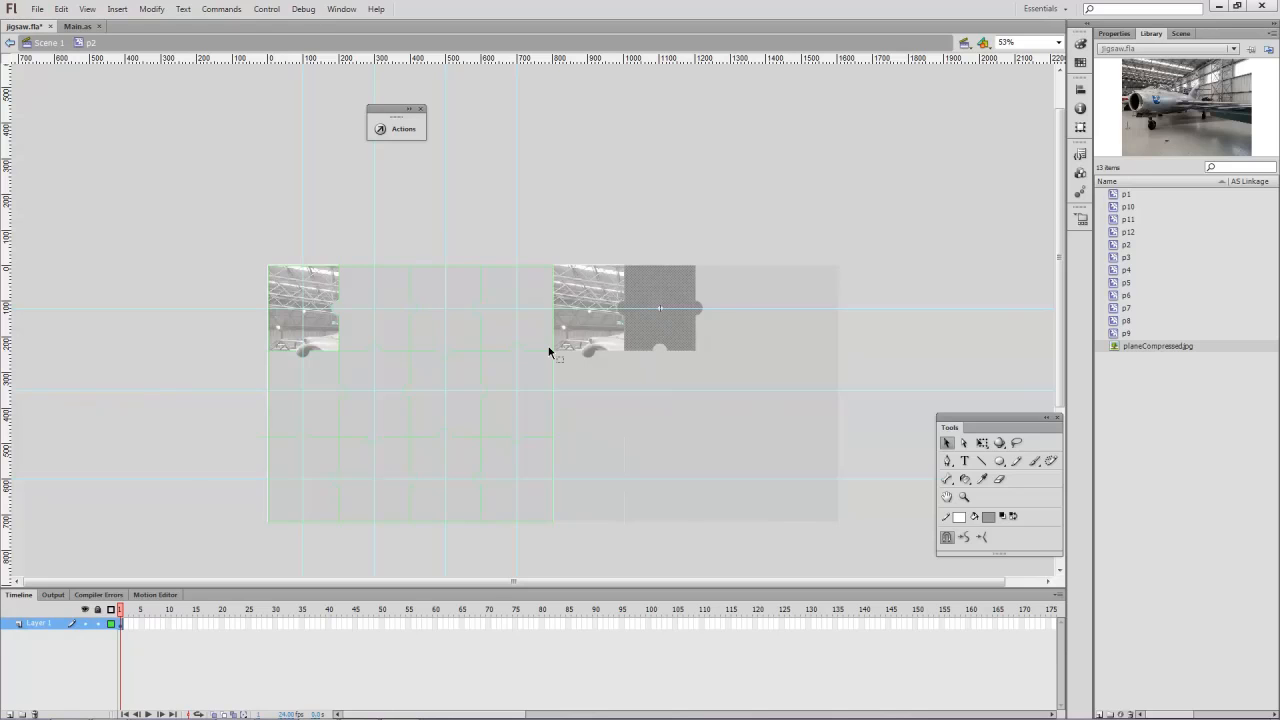
double_click(548, 352)
Copy the aircraft image from Layer 4 of the p1 symbol and return to Scene 1
key(q)
click(594, 300)
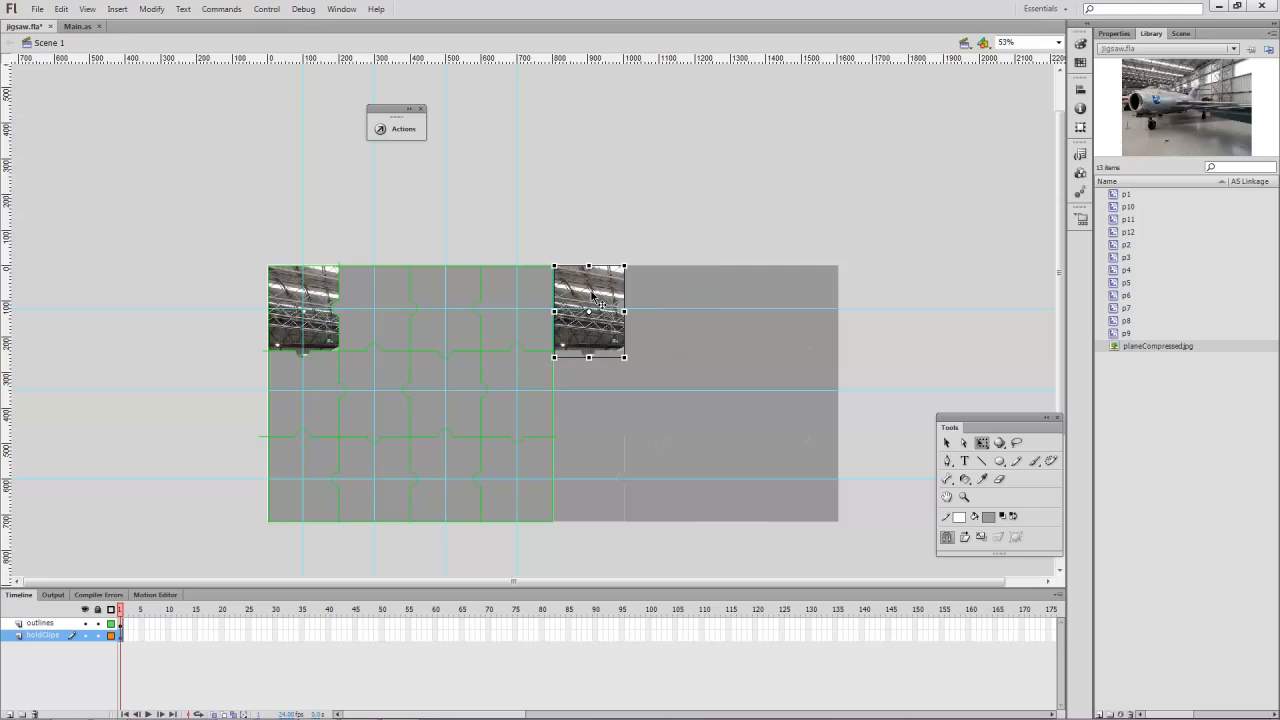
double_click(594, 300)
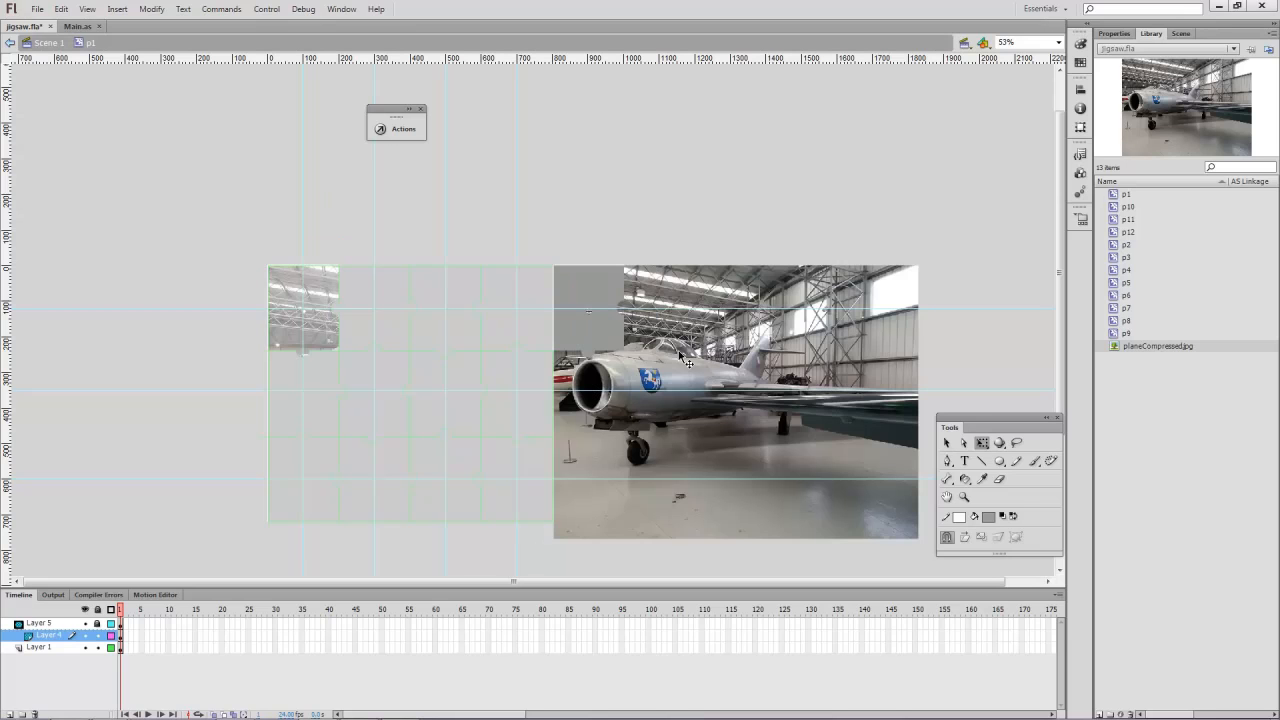
right_click(688, 362)
click(707, 391)
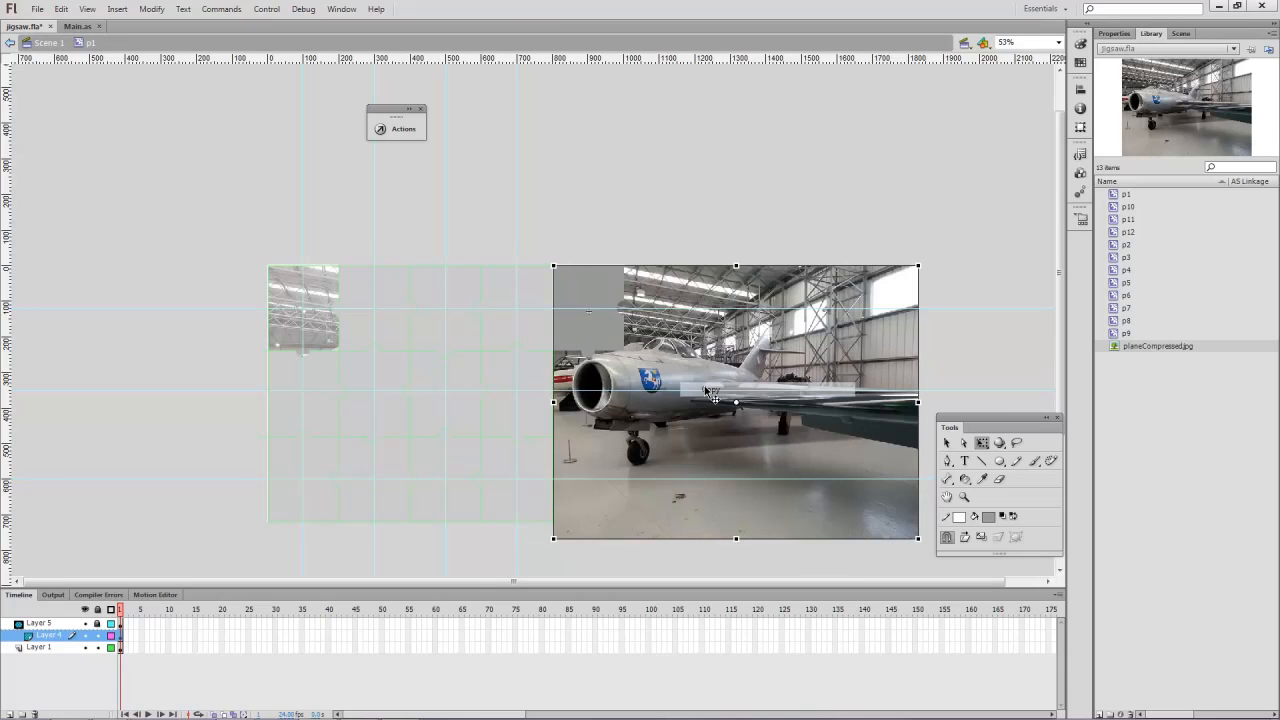
click(49, 42)
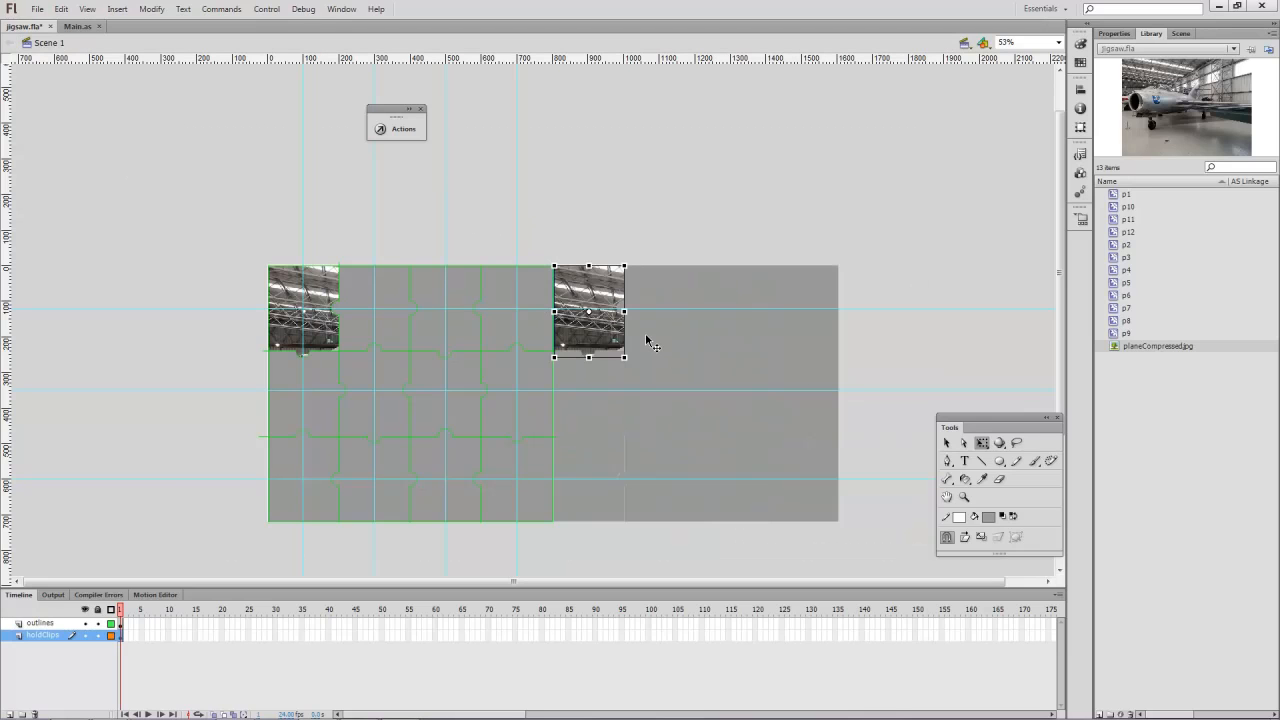
Paste the aircraft image on Layer 2 of the p2 symbol and align its top-left corner with the p1 piece's top-left corner
double_click(646, 342)
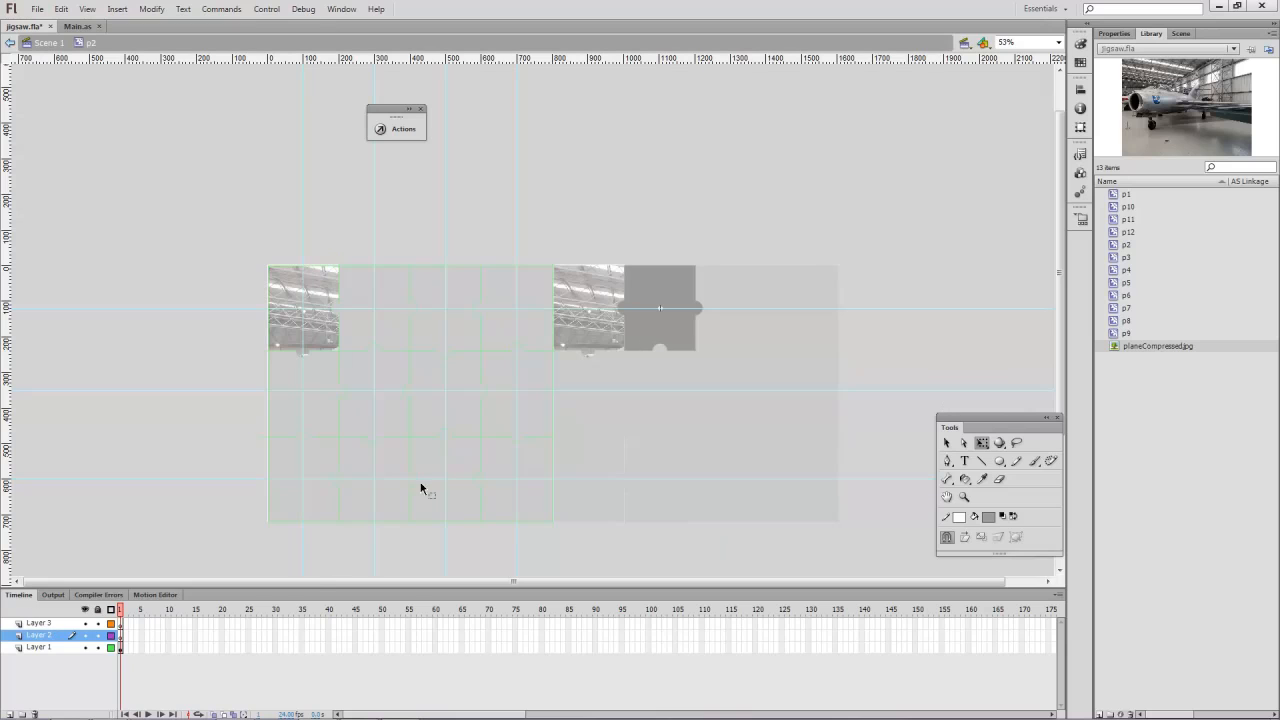
click(36, 625)
click(38, 635)
right_click(63, 557)
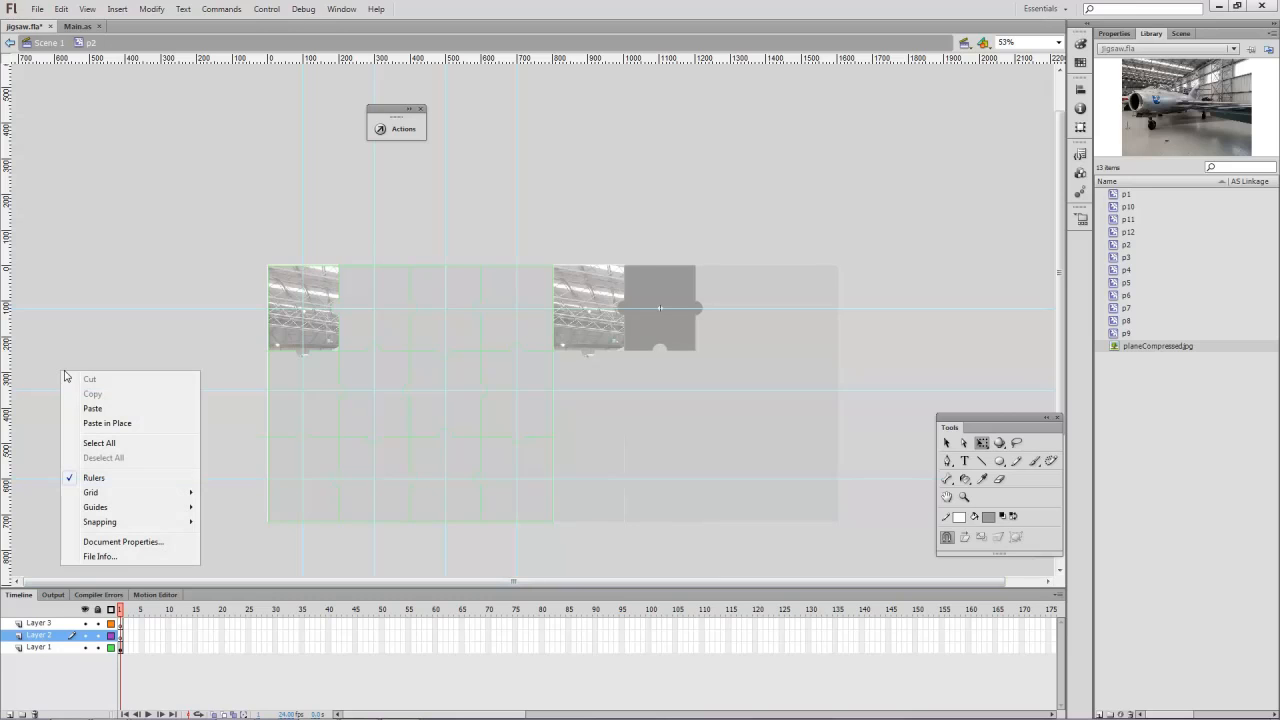
click(113, 408)
drag(563, 375, 765, 465)
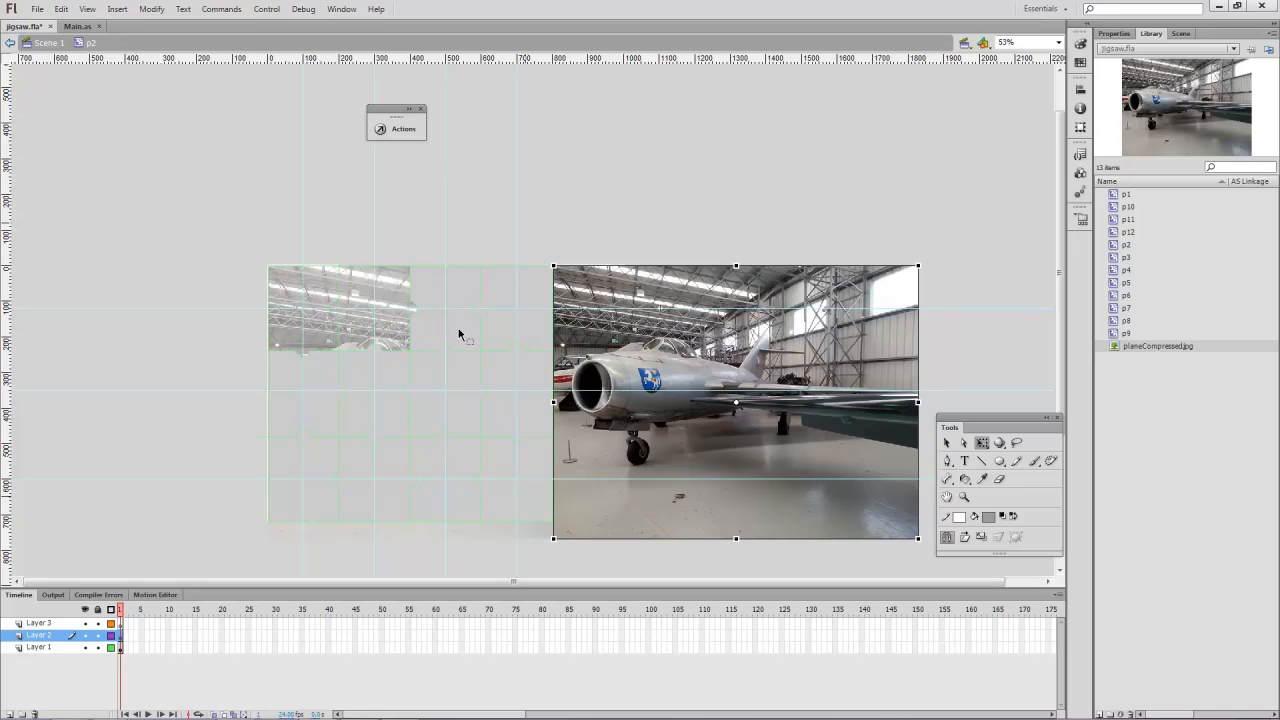
key(ctrl+equal)
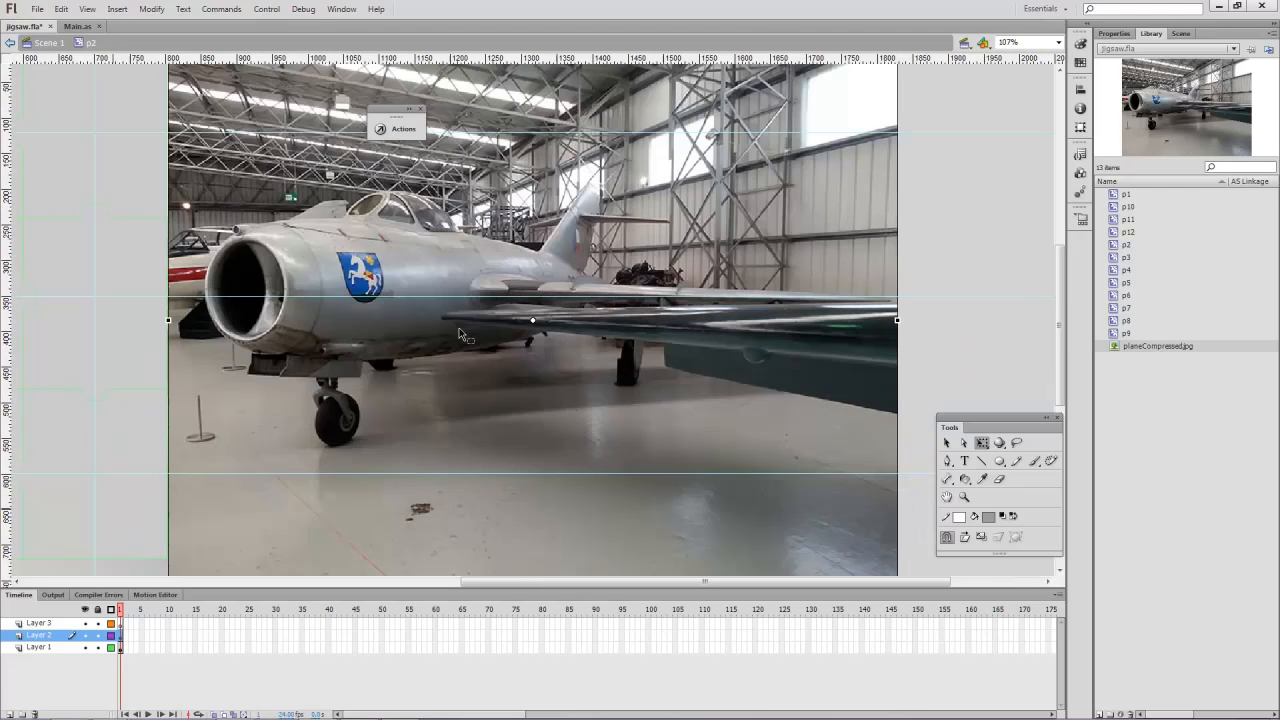
key(ctrl+minus)
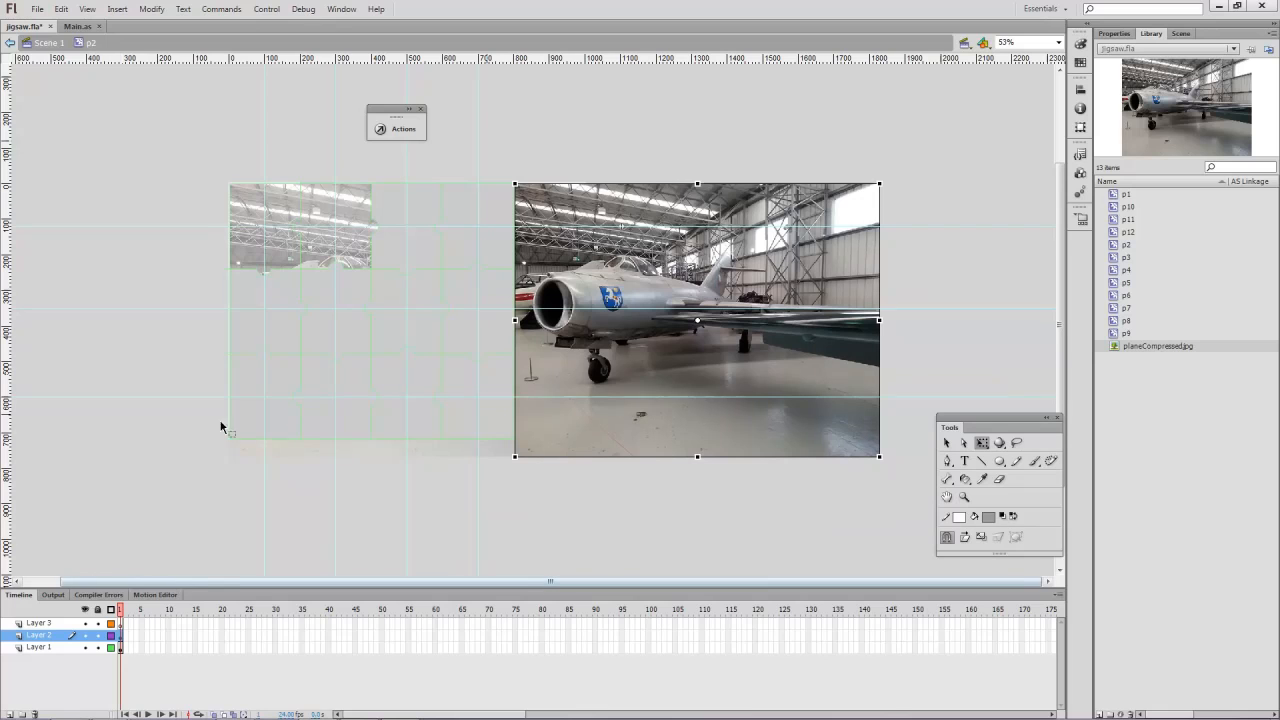
click(45, 42)
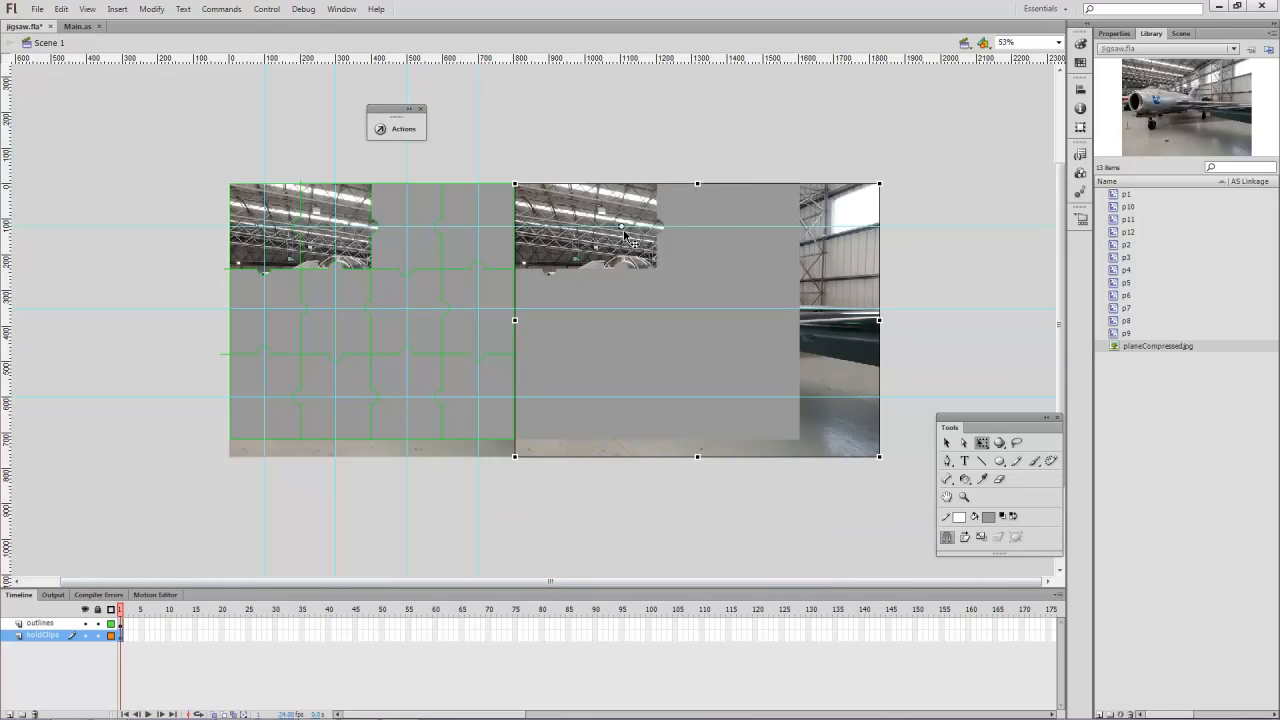
Add a layer in the p3 symbol and paste the aircraft image on it, with its top-left corner on the p1 piece's top-left corner
double_click(706, 205)
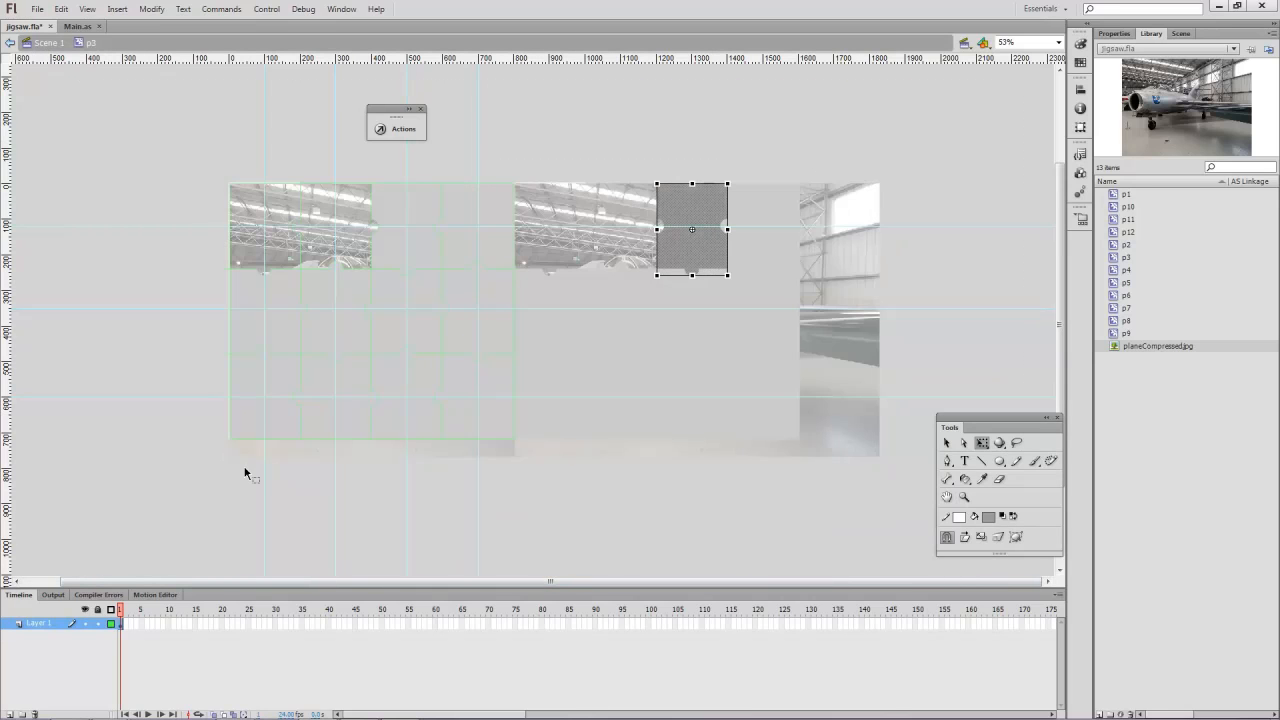
click(8, 714)
right_click(167, 333)
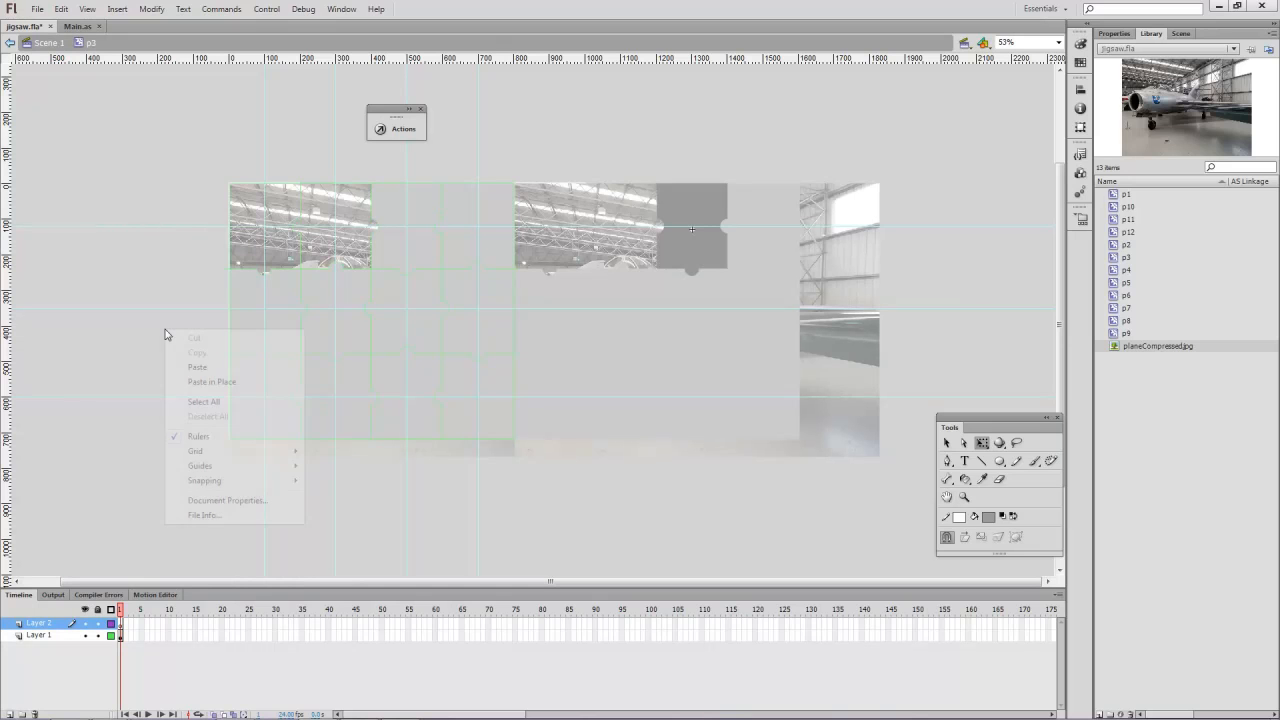
click(189, 368)
drag(590, 287, 847, 290)
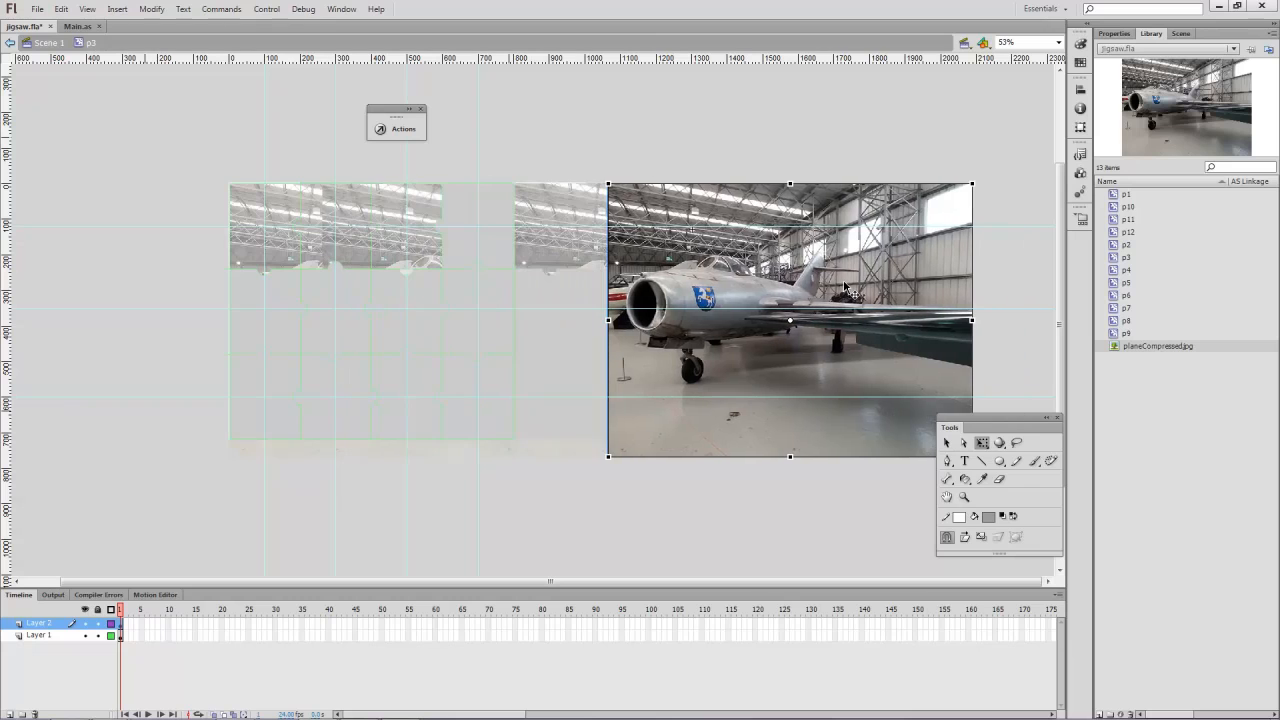
drag(770, 292, 677, 292)
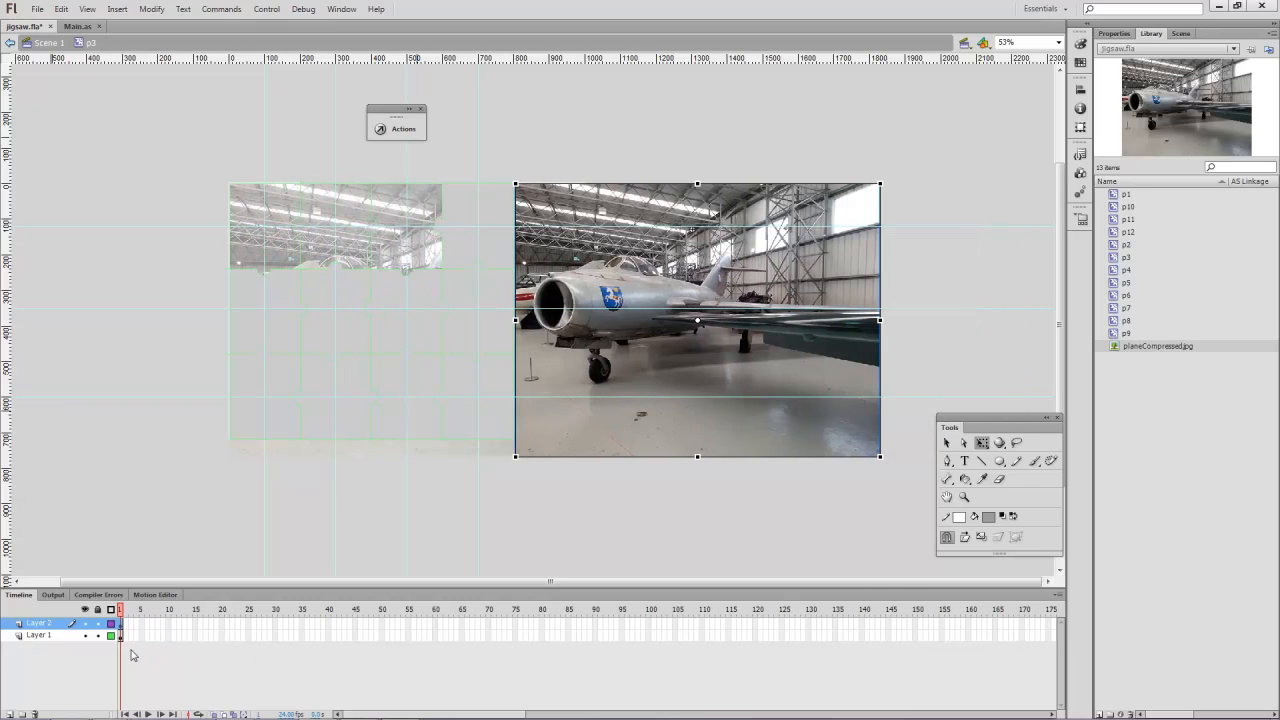
click(49, 43)
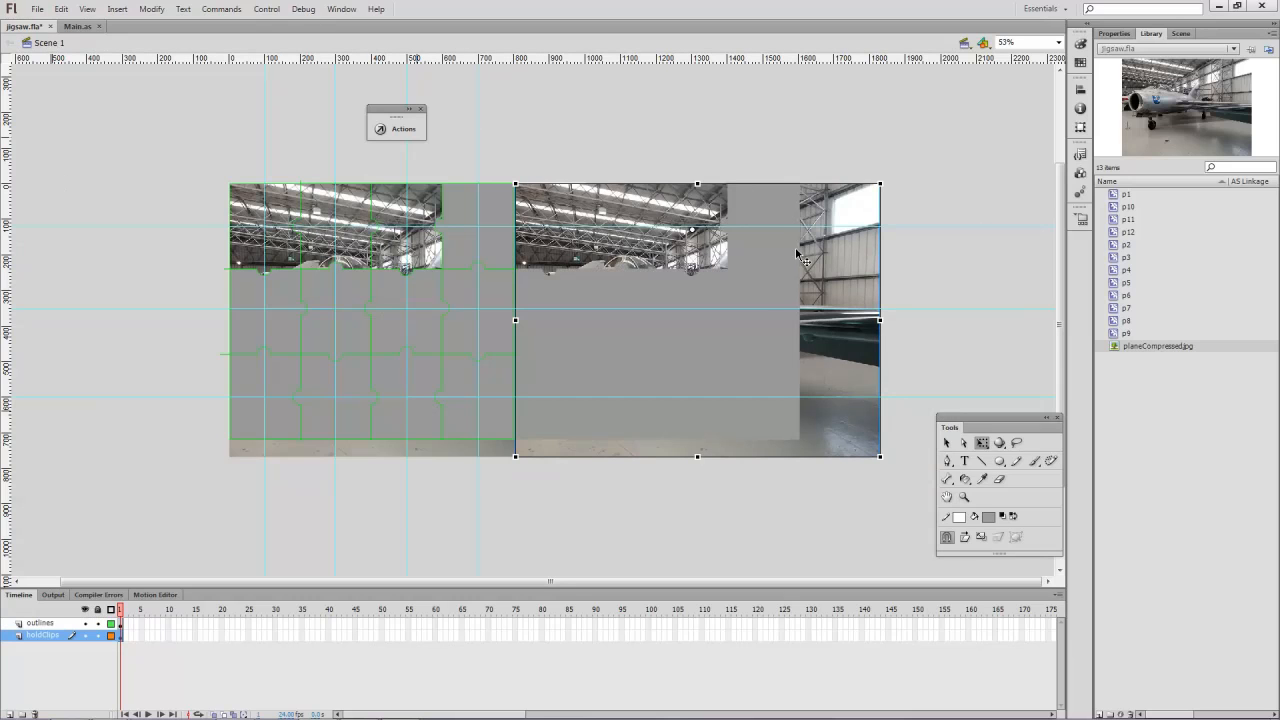
Add a layer in the p4 symbol and paste the aircraft image on it, with its top-left corner on the p1 piece's top-left corner
click(776, 232)
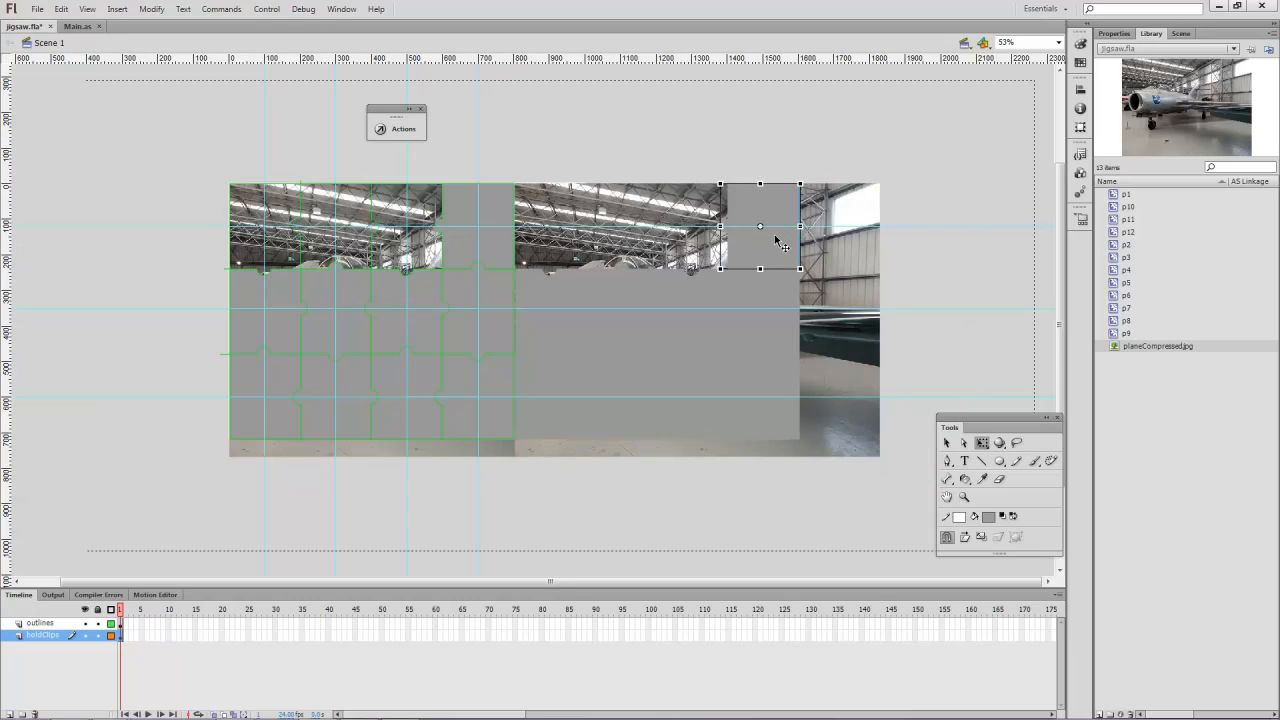
double_click(775, 237)
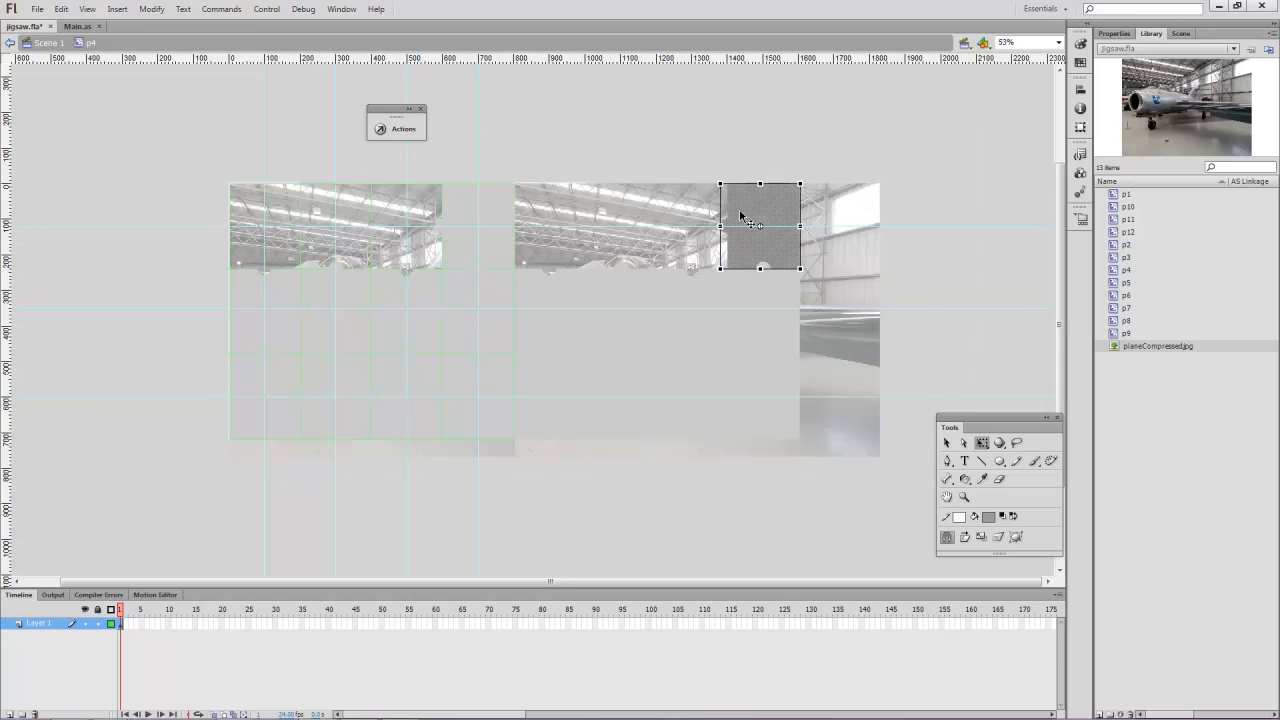
click(8, 714)
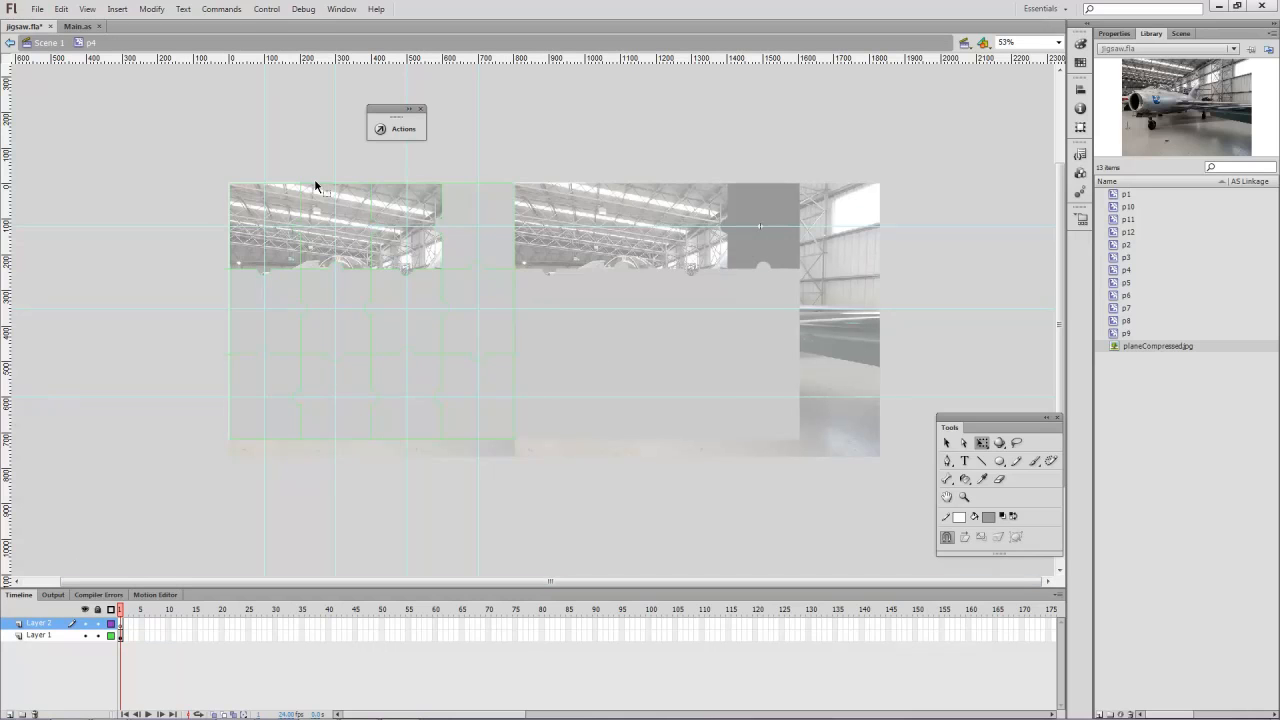
key(ctrl+v)
drag(555, 273, 710, 268)
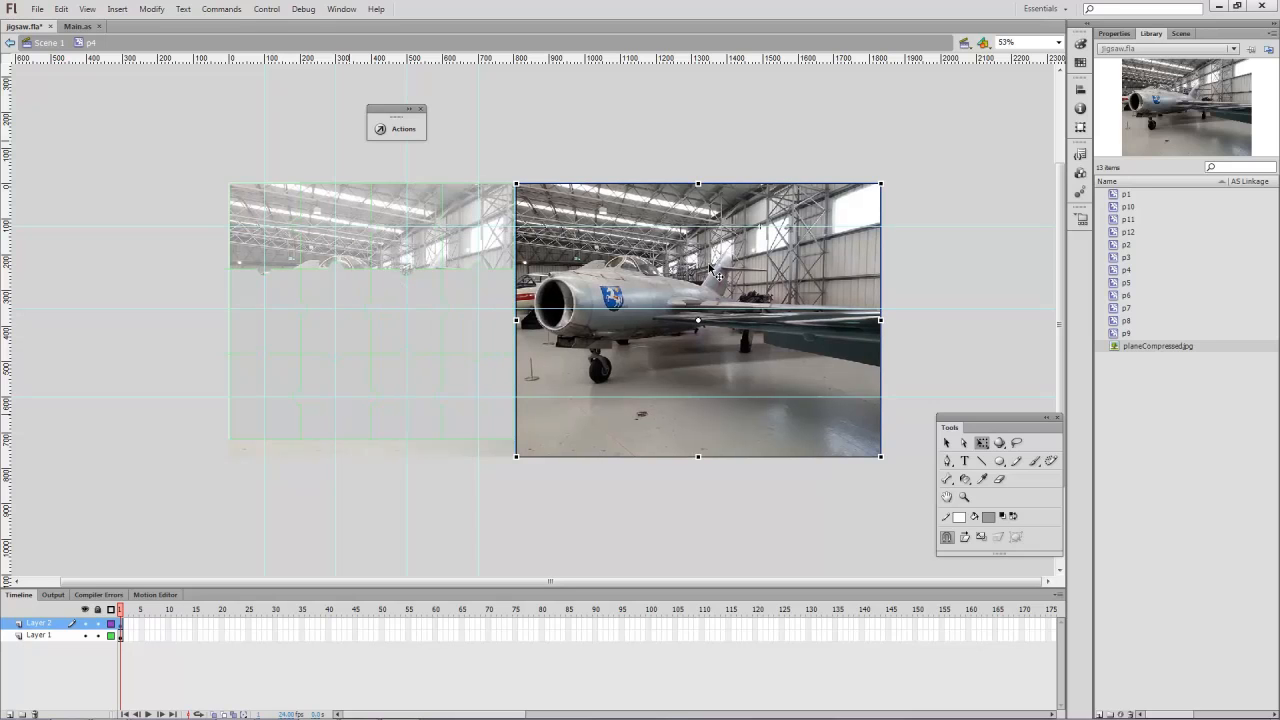
double_click(620, 119)
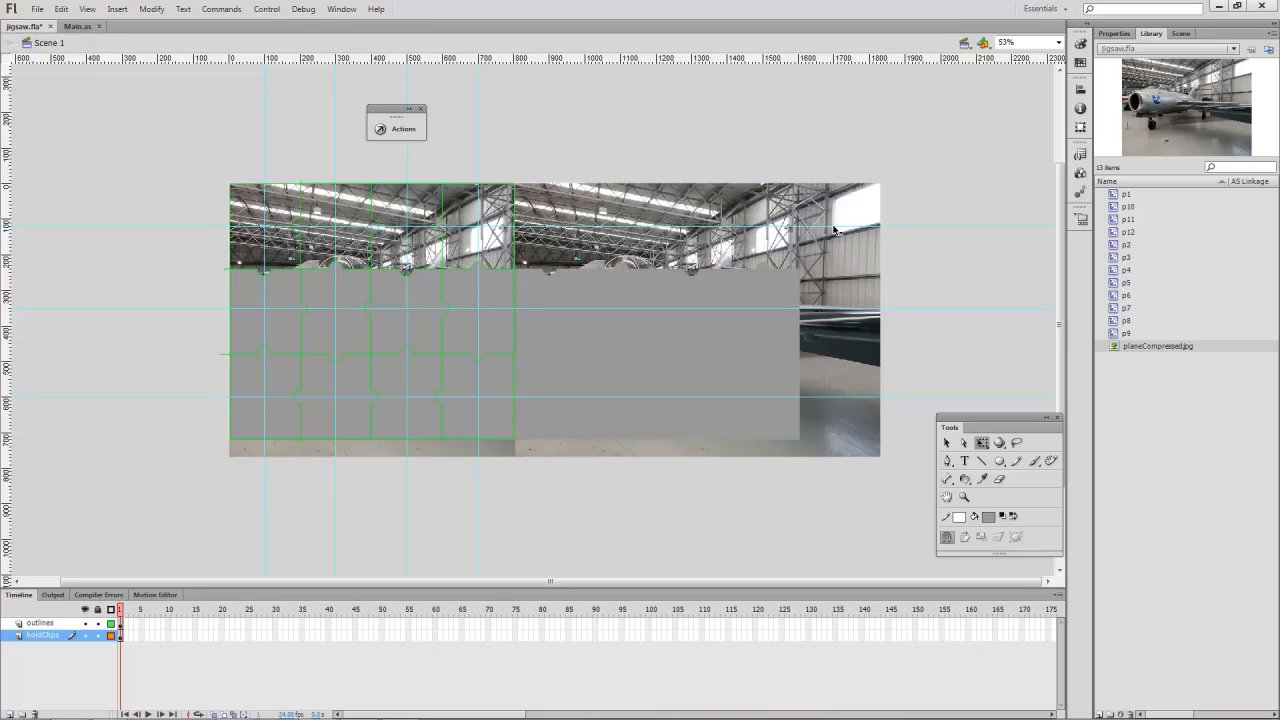
click(834, 212)
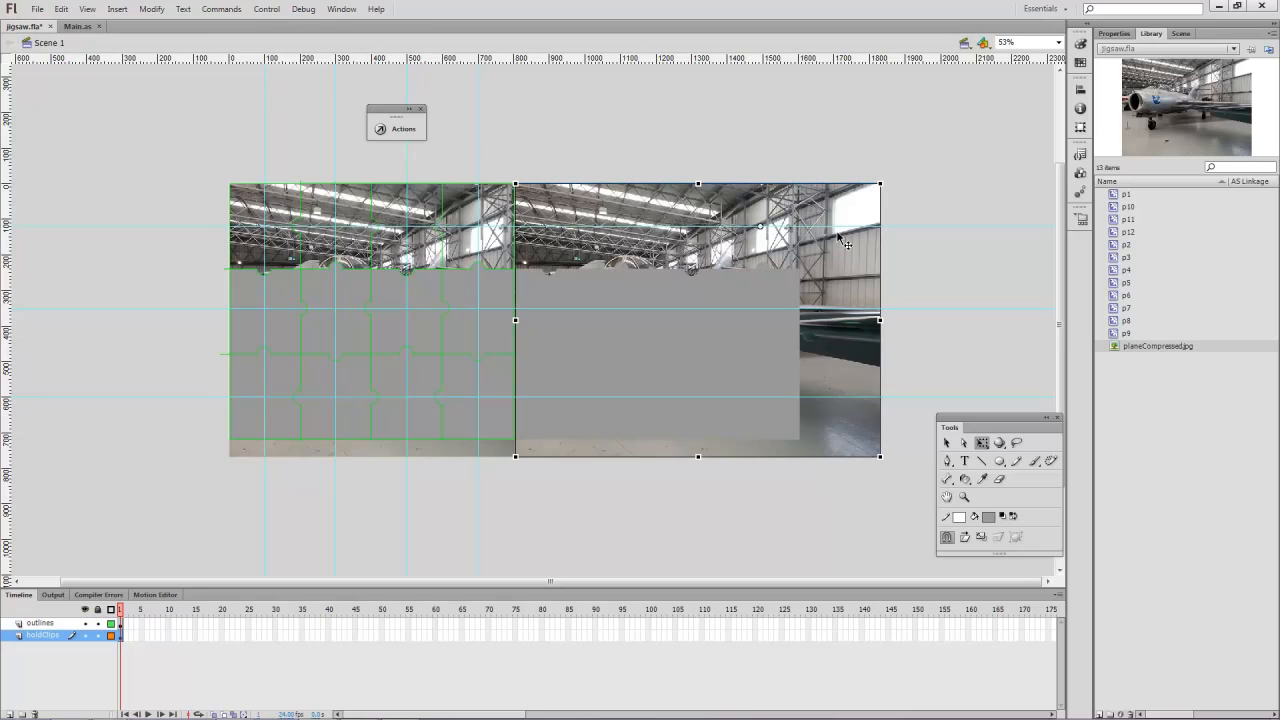
Add a layer in the p5 symbol and paste the aircraft image on it, with its top-left corner on the p1 piece's top-left corner
click(546, 294)
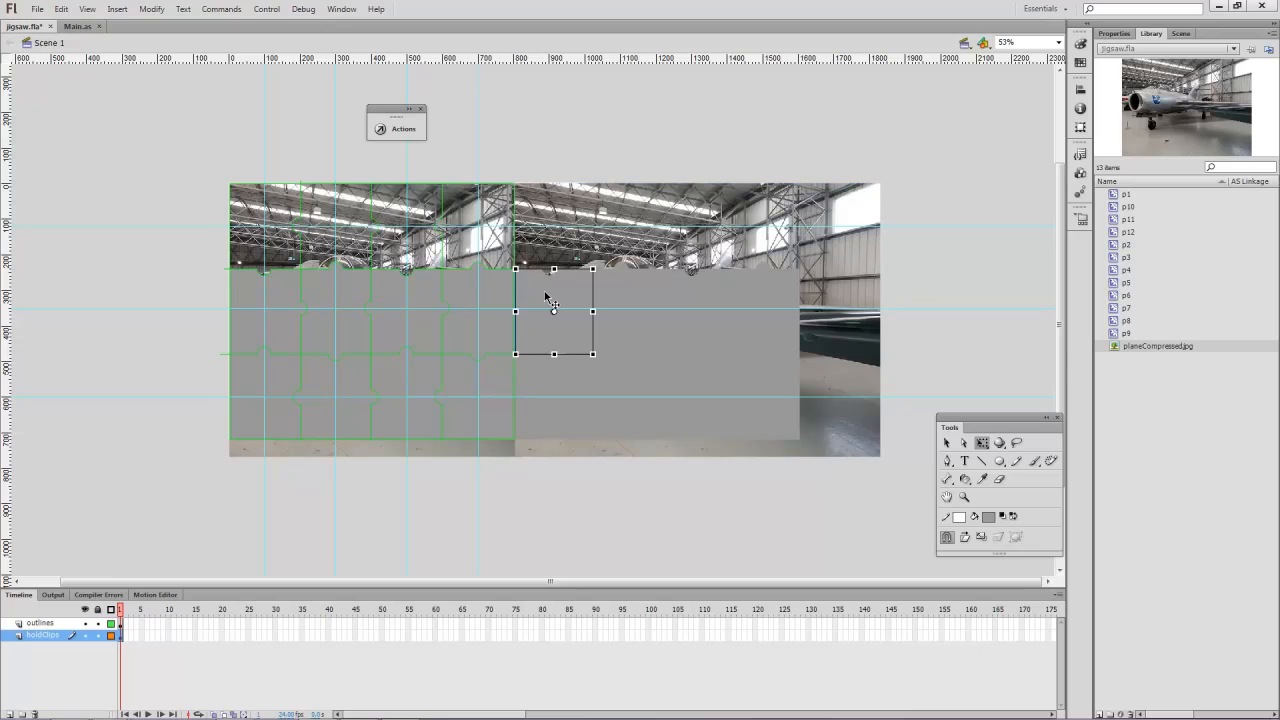
double_click(553, 298)
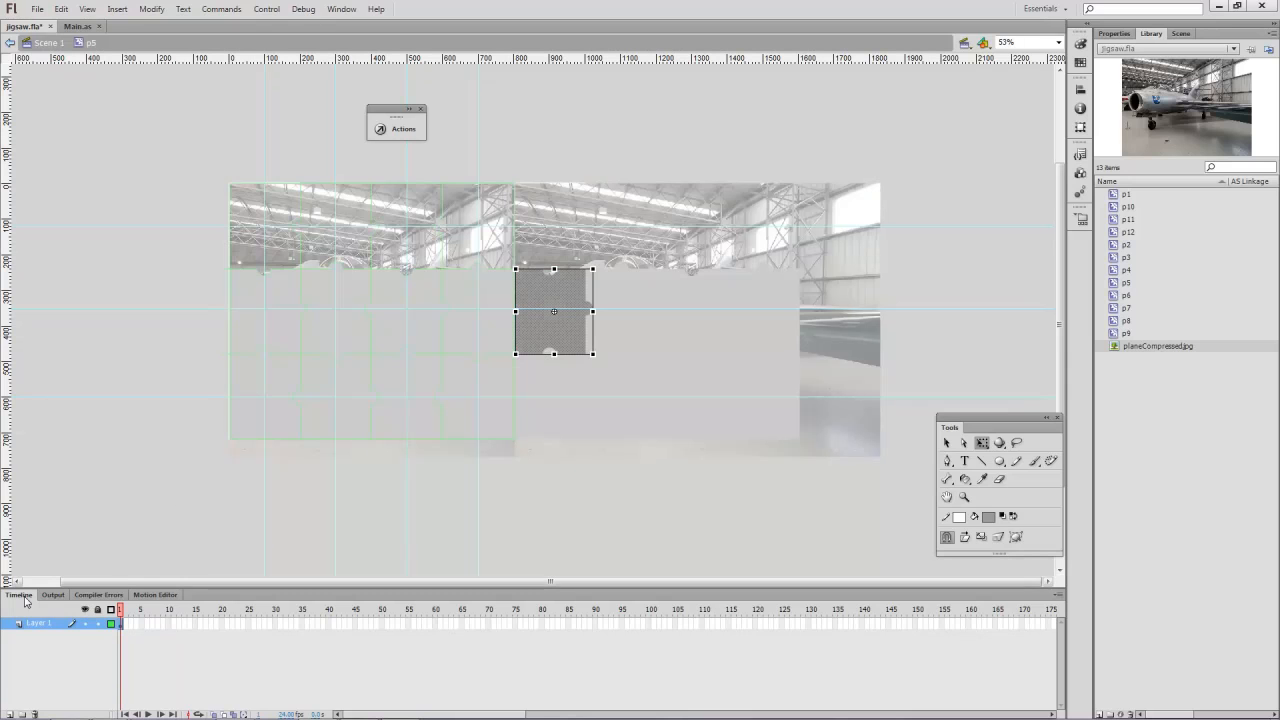
click(8, 713)
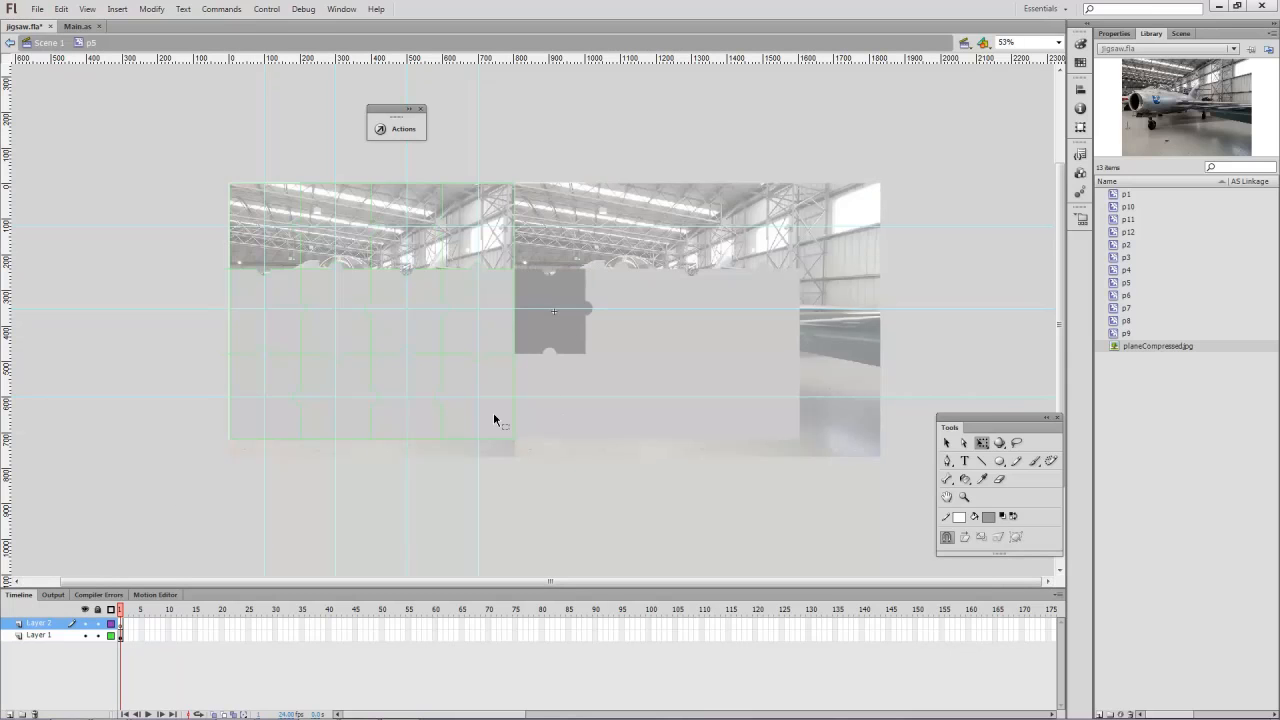
key(ctrl+v)
drag(612, 367, 761, 362)
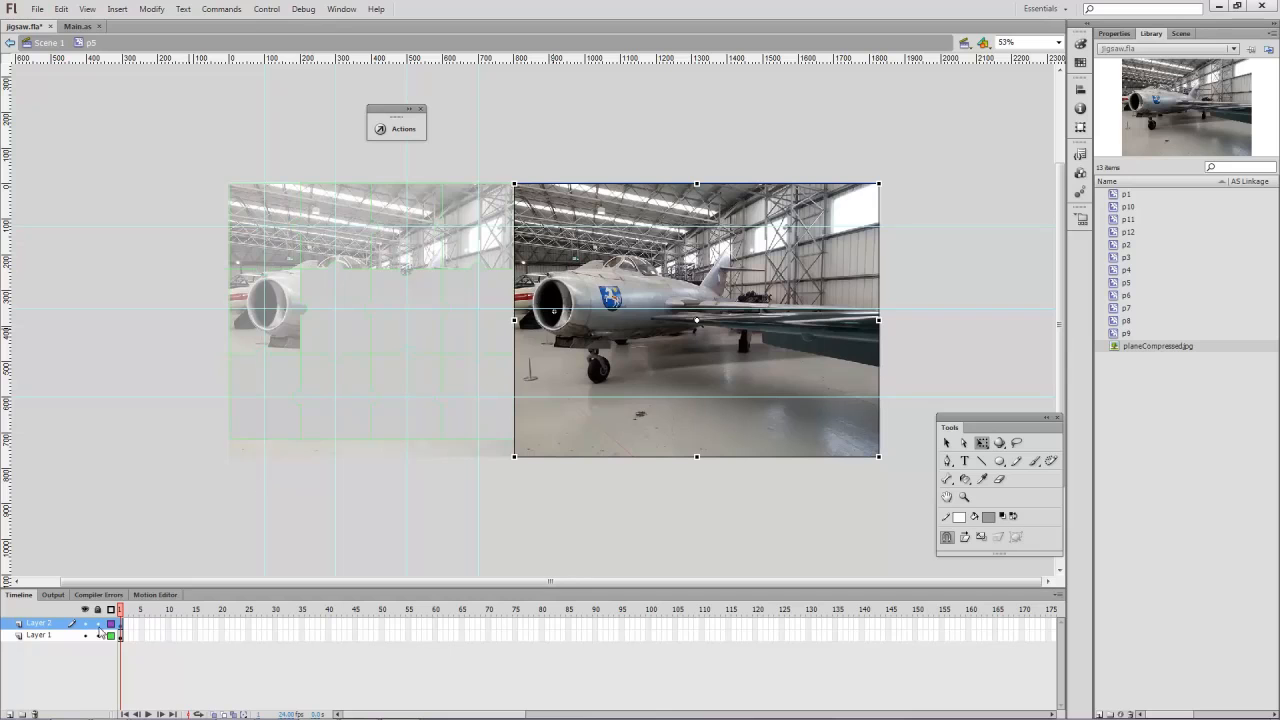
click(48, 43)
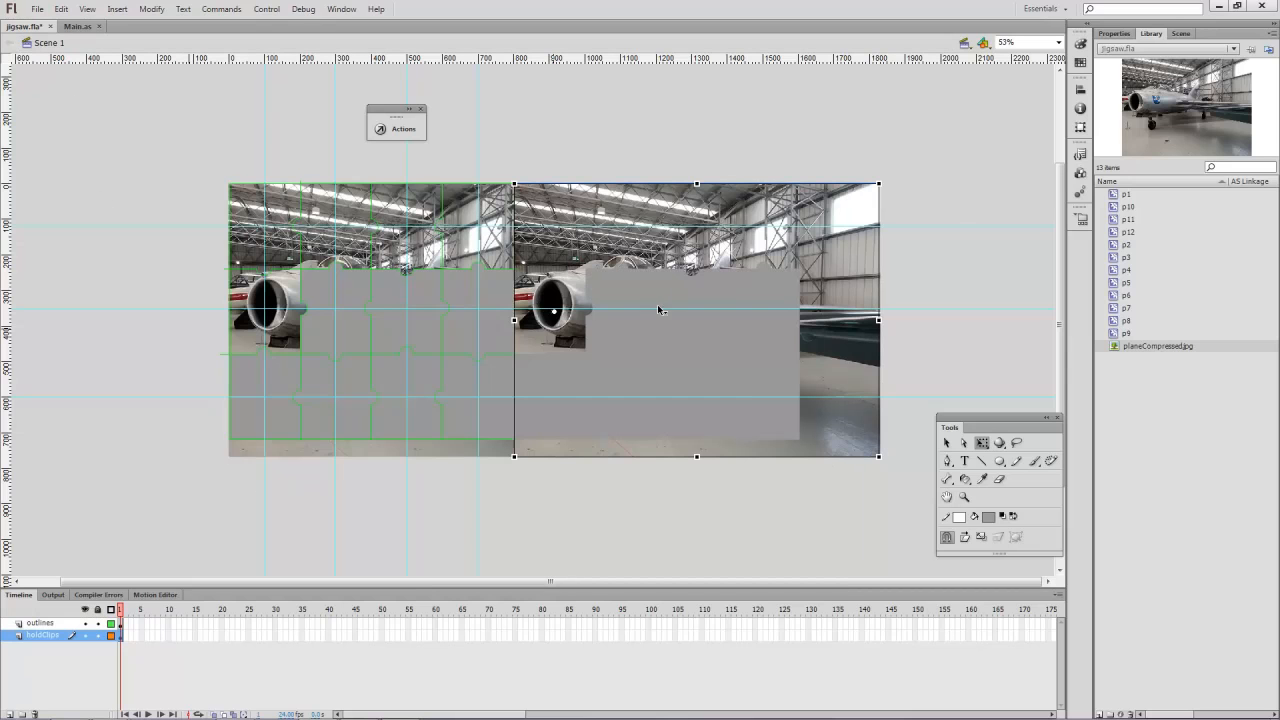
Paste the aircraft image on a new layer of the p6 symbol, align it with the p1 piece's top-left corner, and place a vertical guide at its edge
double_click(640, 320)
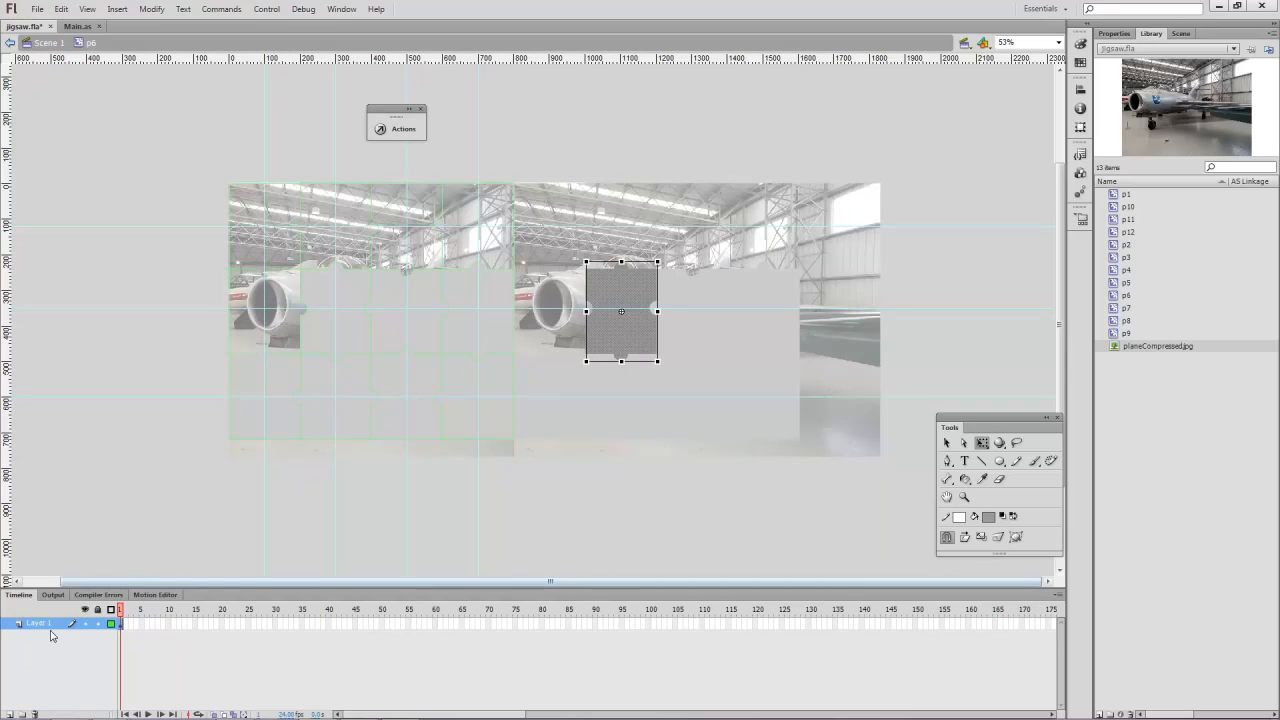
click(9, 713)
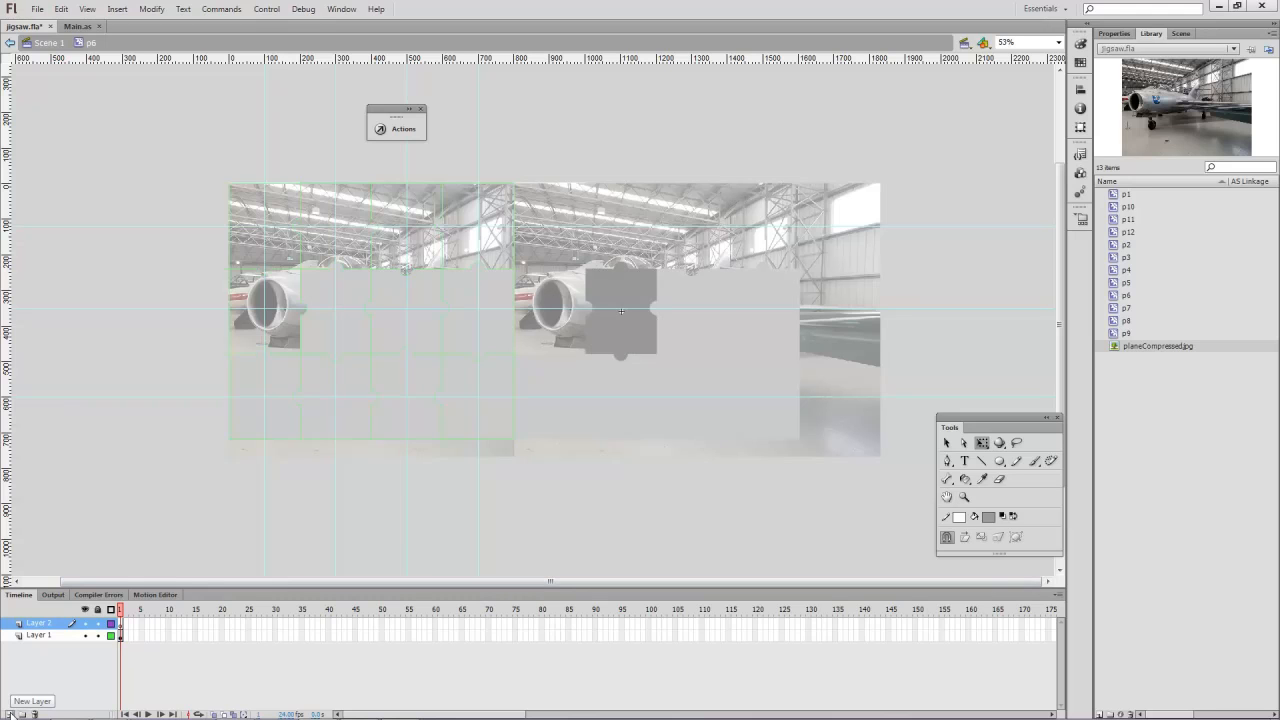
key(ctrl+shift+v)
drag(520, 377, 686, 362)
key(Left)
key(Left)
key(Left)
key(Left)
key(Left)
key(Left)
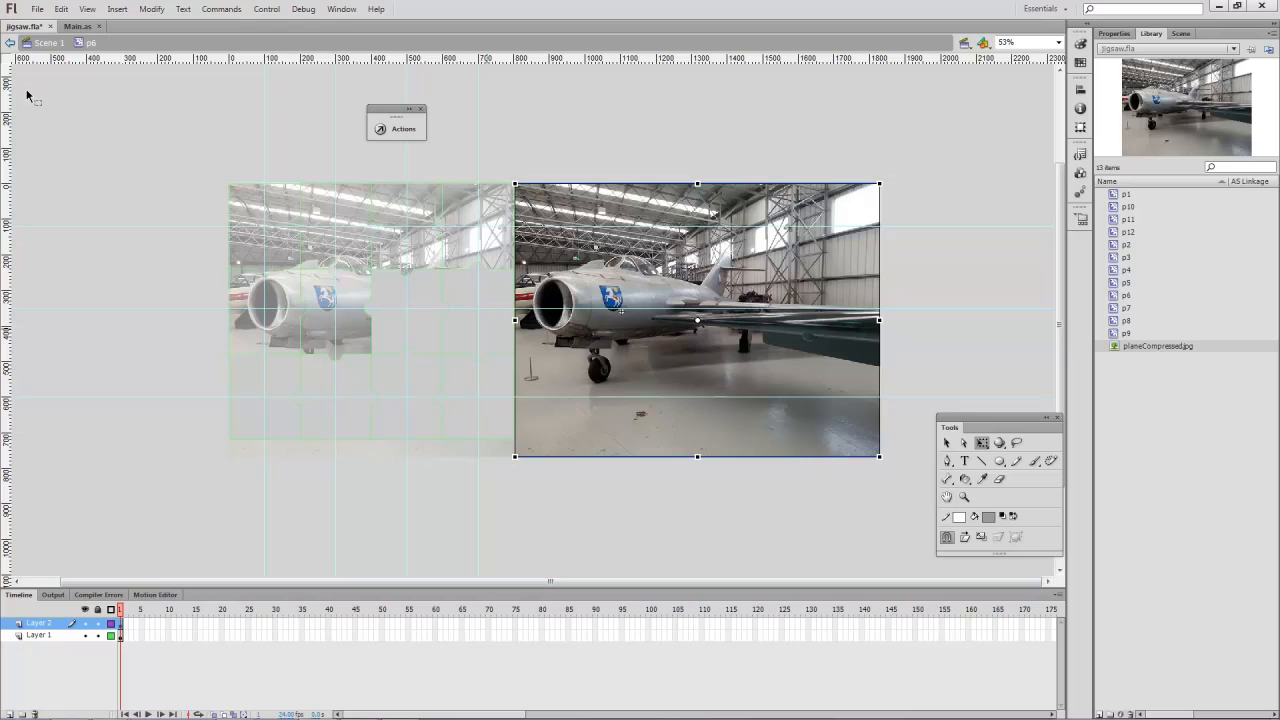
drag(7, 148, 516, 138)
click(44, 44)
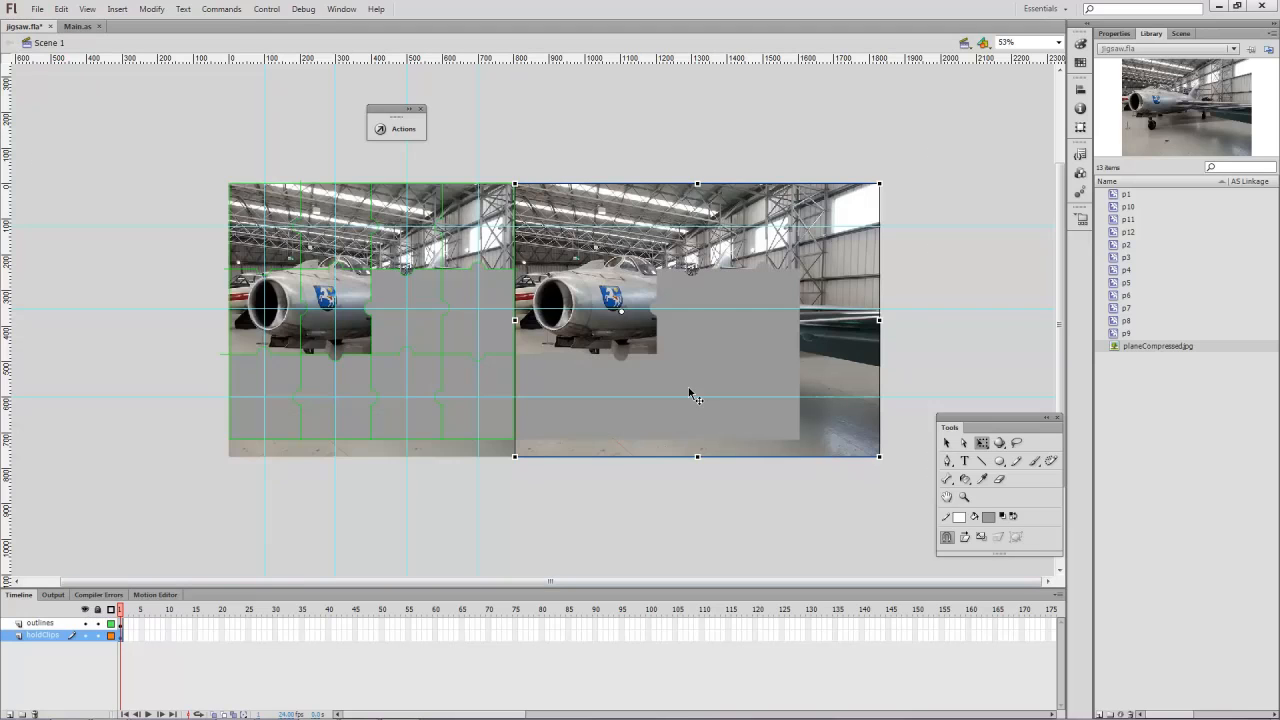
Add a layer in the p7 symbol, paste the aircraft image on it with its left edge at the 700 px guide, and return to Scene 1
click(703, 347)
double_click(703, 348)
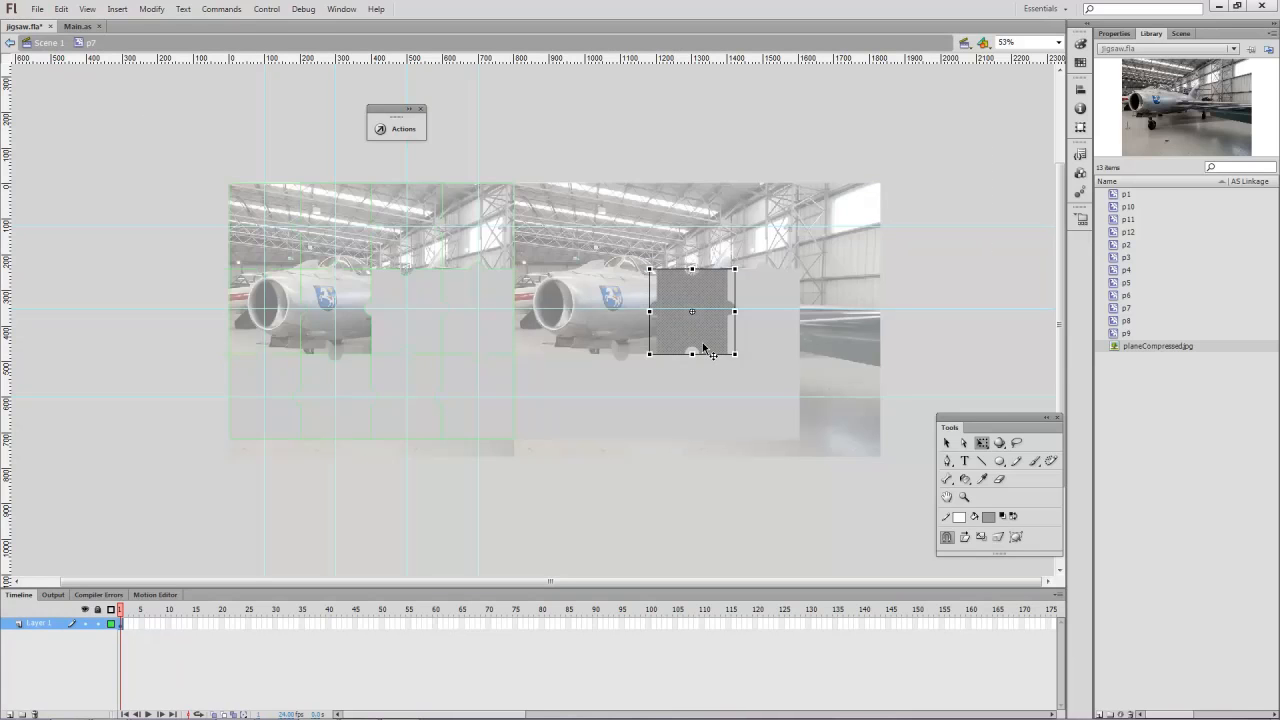
click(8, 714)
key(ctrl+v)
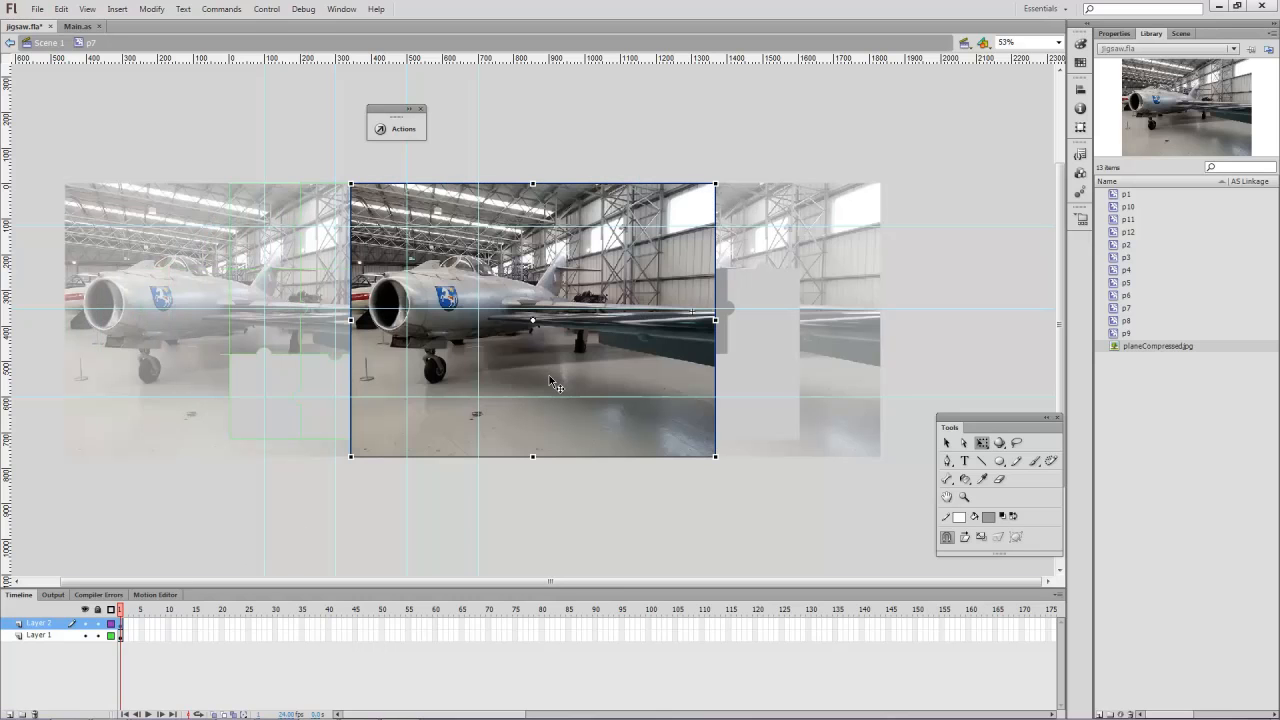
drag(549, 375, 677, 370)
double_click(88, 383)
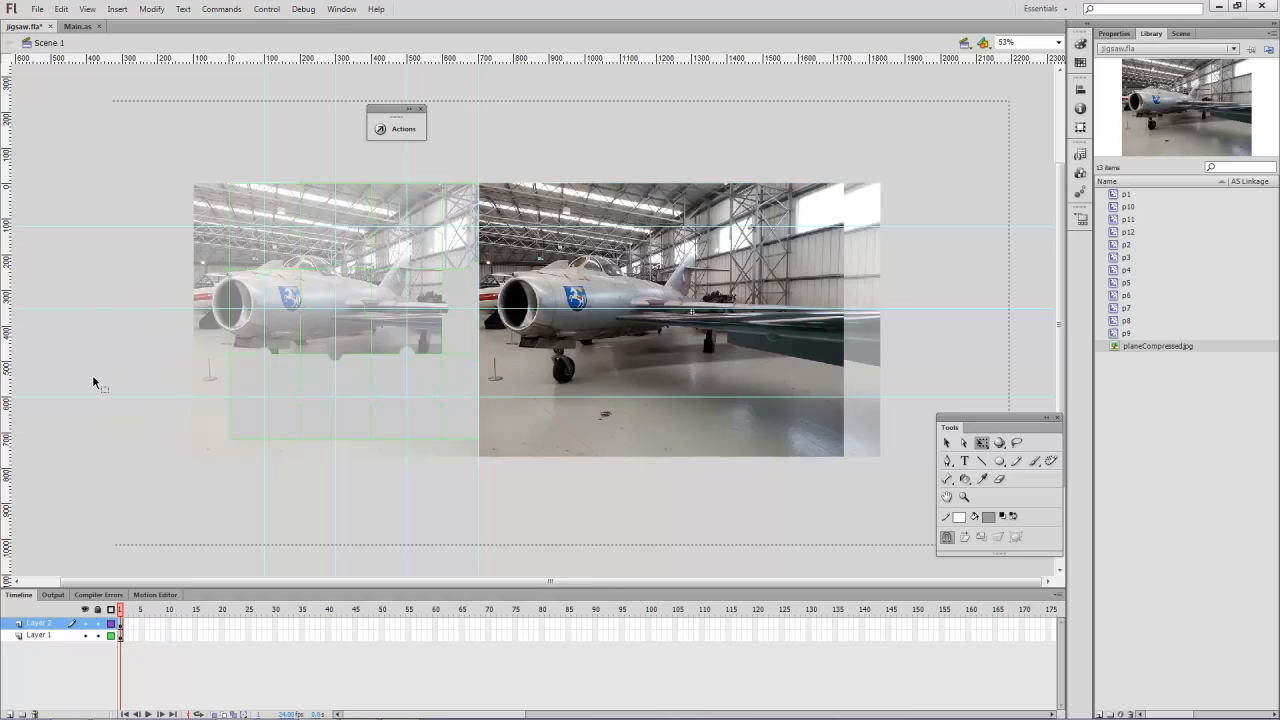
click(767, 335)
double_click(767, 335)
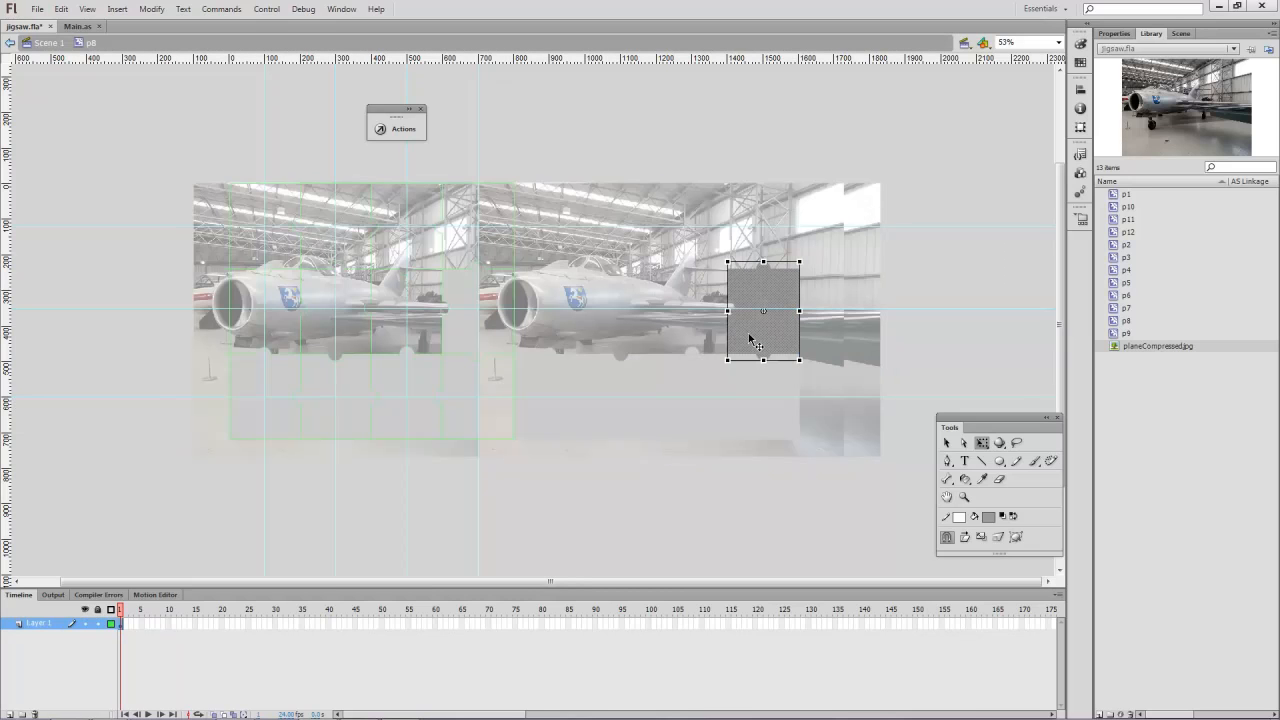
double_click(394, 557)
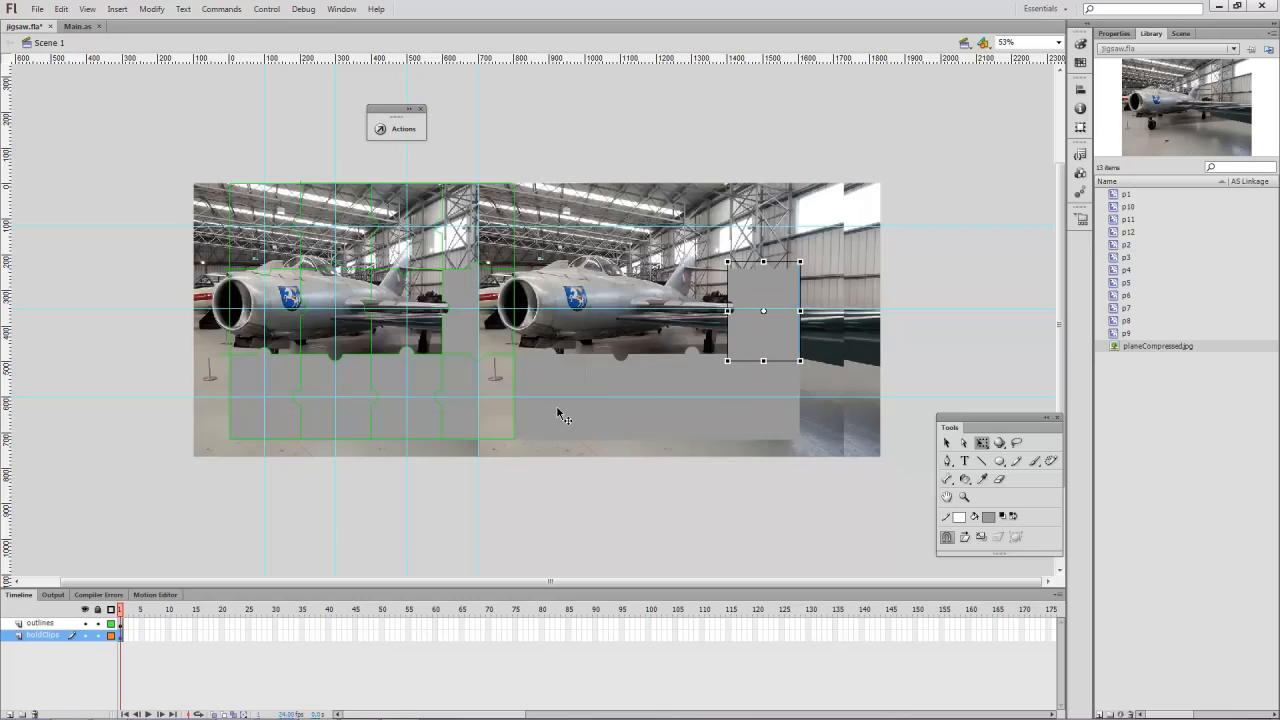
Move the p7 symbol's aircraft image onto the p1 piece's top-left corner and place a vertical guide at its left edge
click(675, 327)
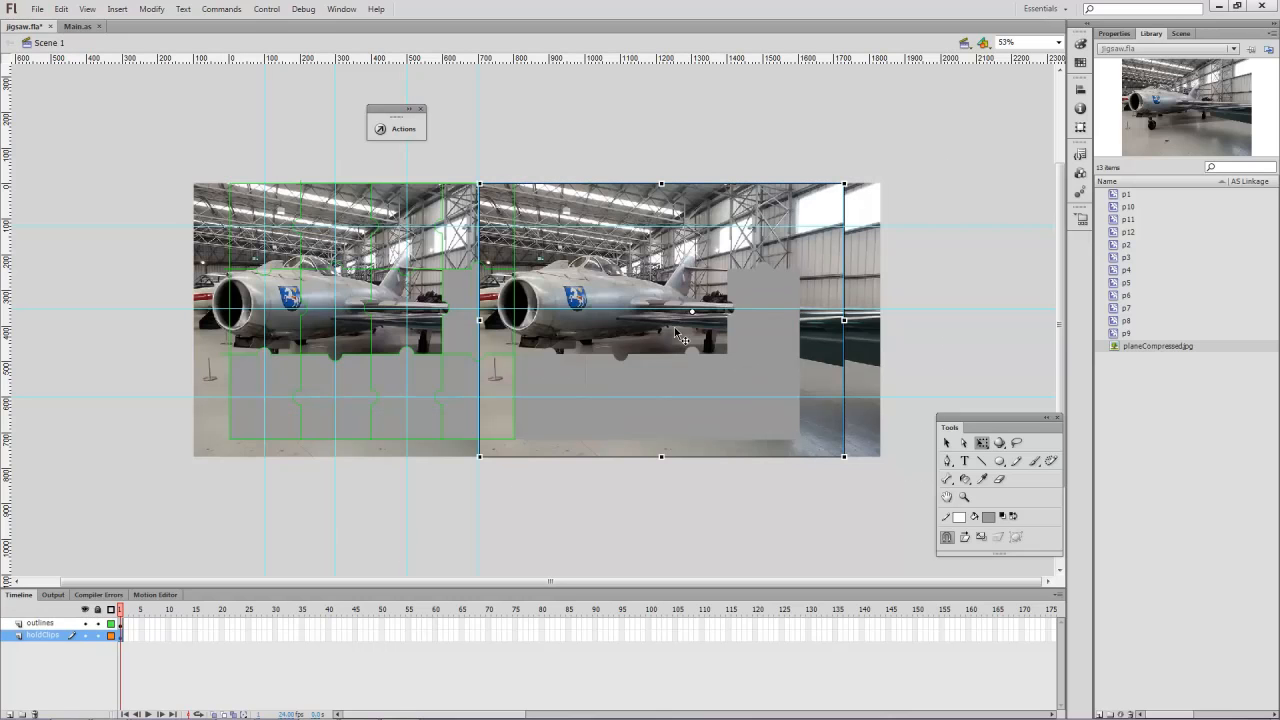
double_click(565, 341)
drag(561, 333, 586, 332)
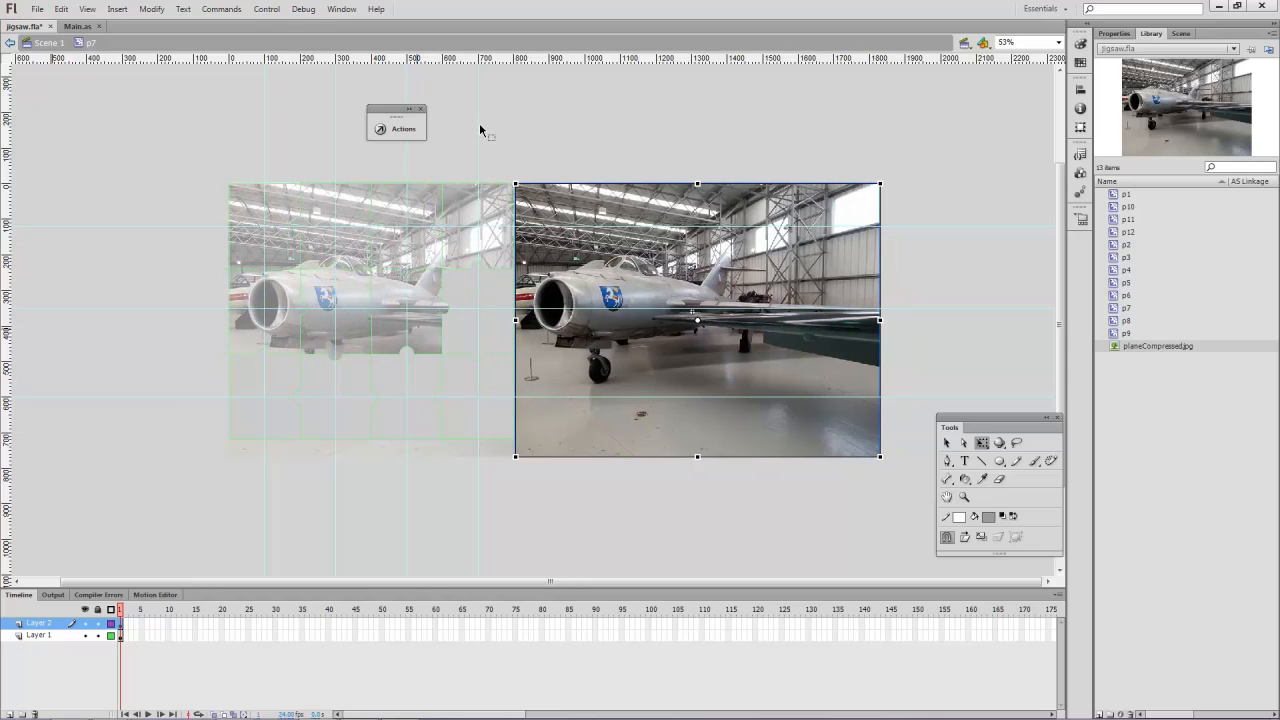
drag(6, 189, 515, 178)
click(48, 43)
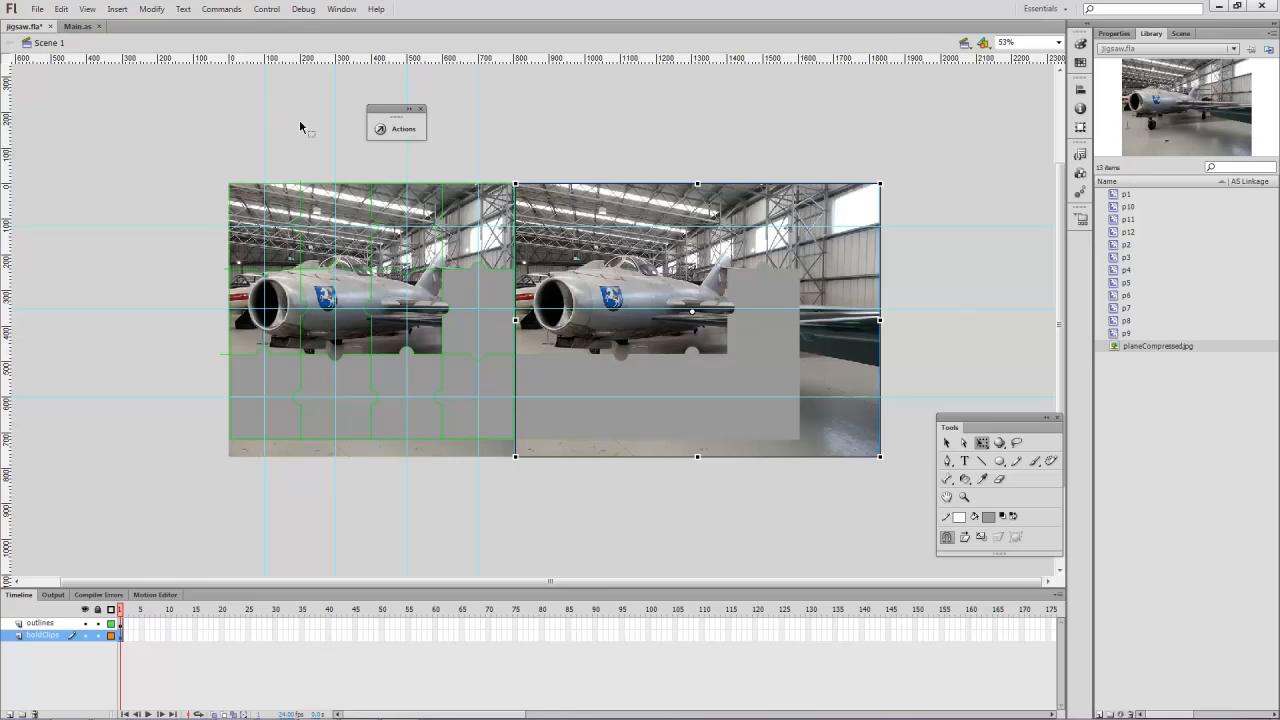
Add a vertical guide at 800 px in Scene 1 and paste the aircraft image on a new layer of the p8 symbol, aligned to that guide
drag(3, 145, 515, 142)
click(771, 307)
double_click(771, 298)
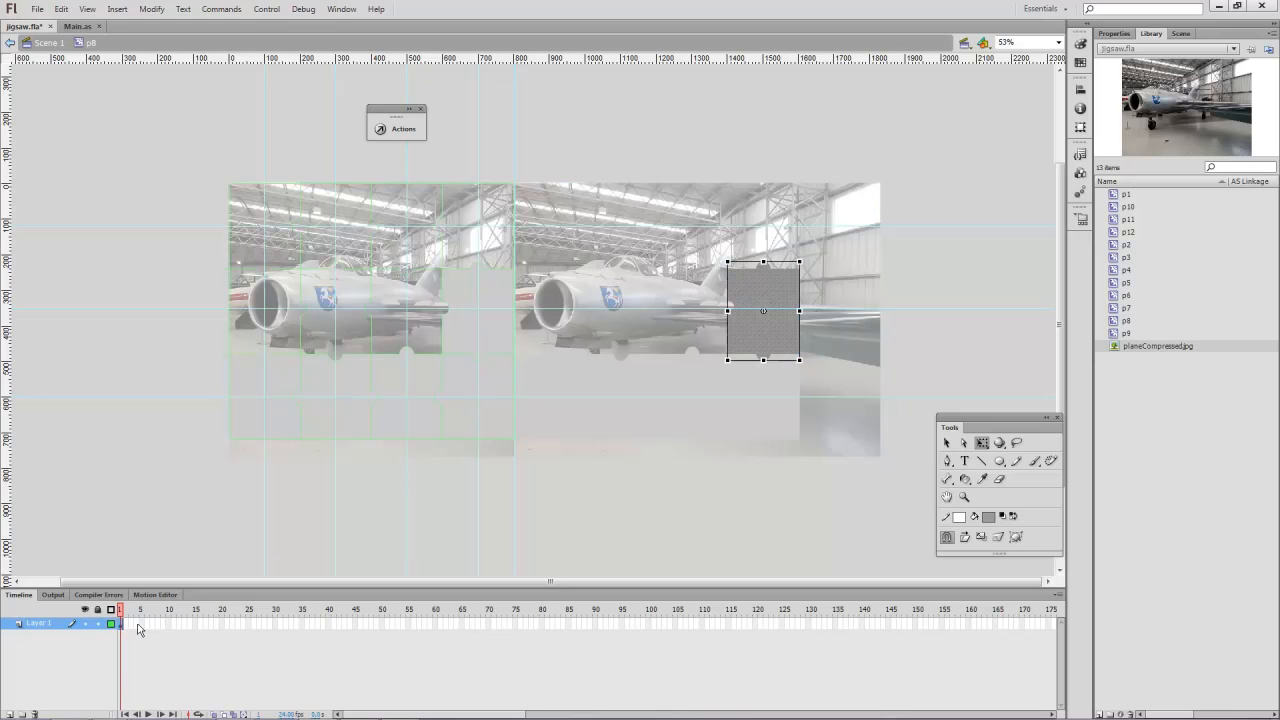
click(7, 714)
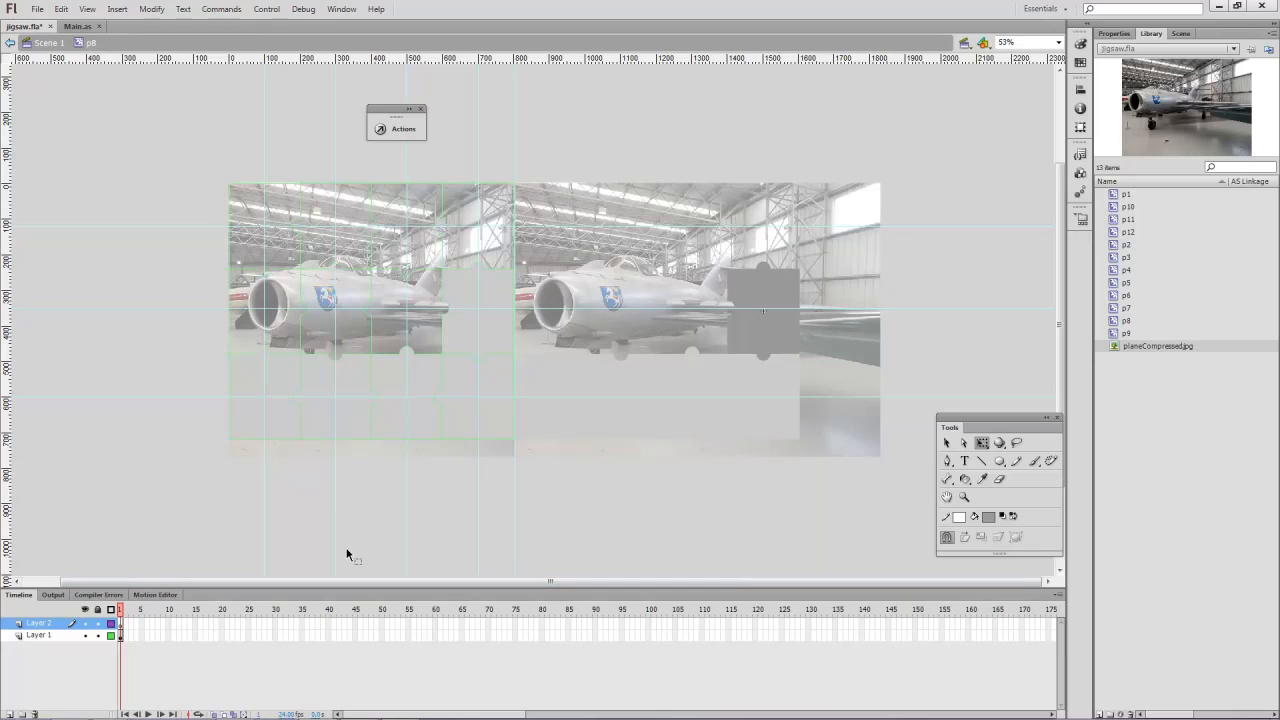
key(ctrl+v)
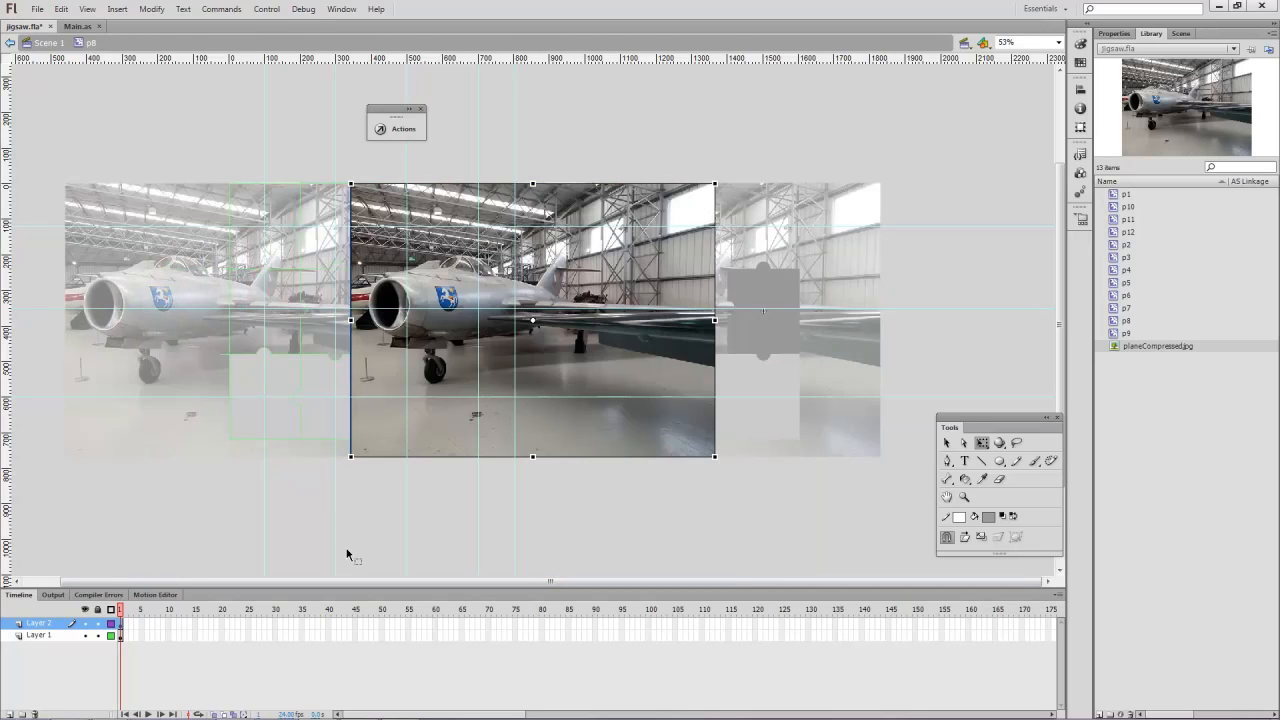
drag(594, 369, 760, 374)
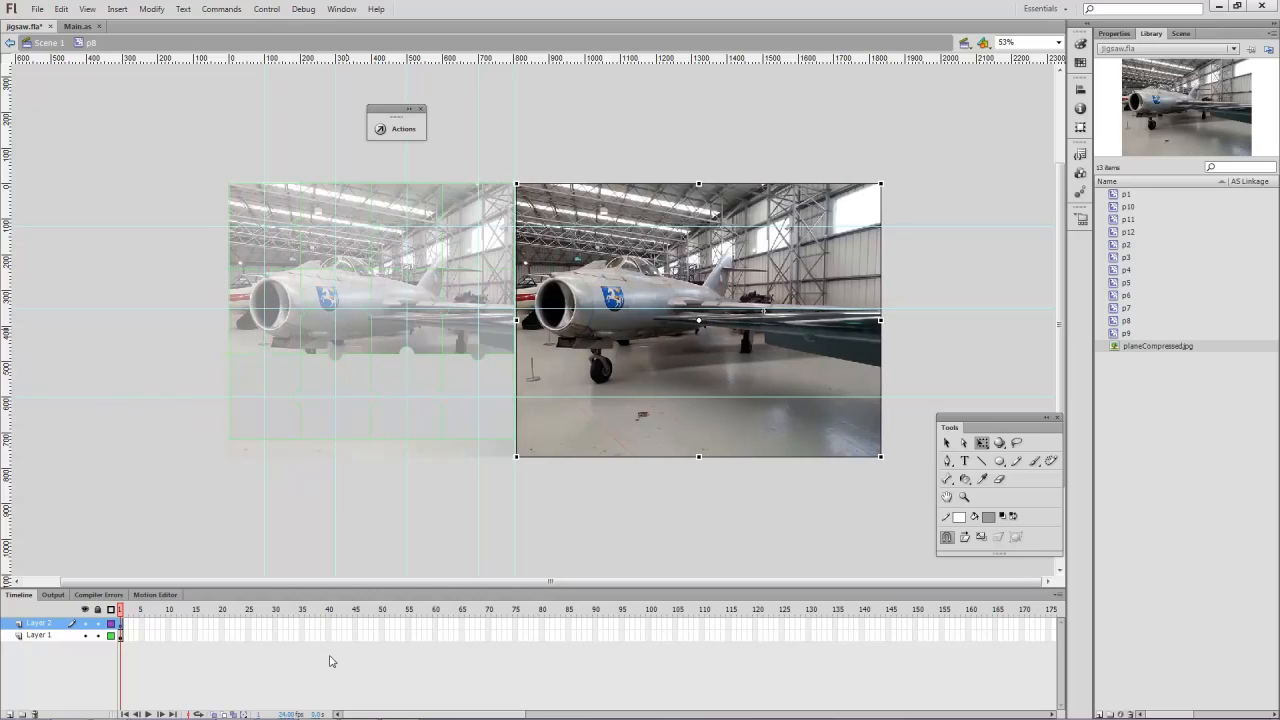
click(45, 43)
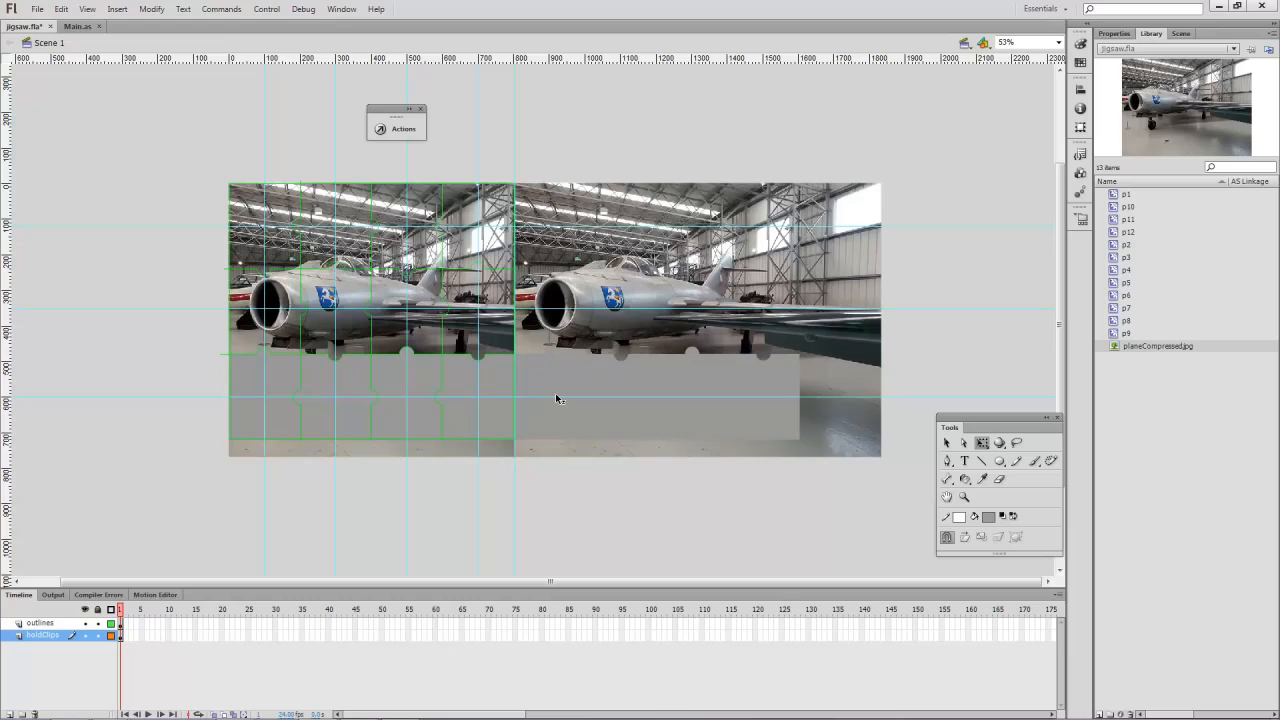
Add a layer in the p9 symbol and paste the aircraft image on it, with its left edge on the 800 px guide
click(552, 376)
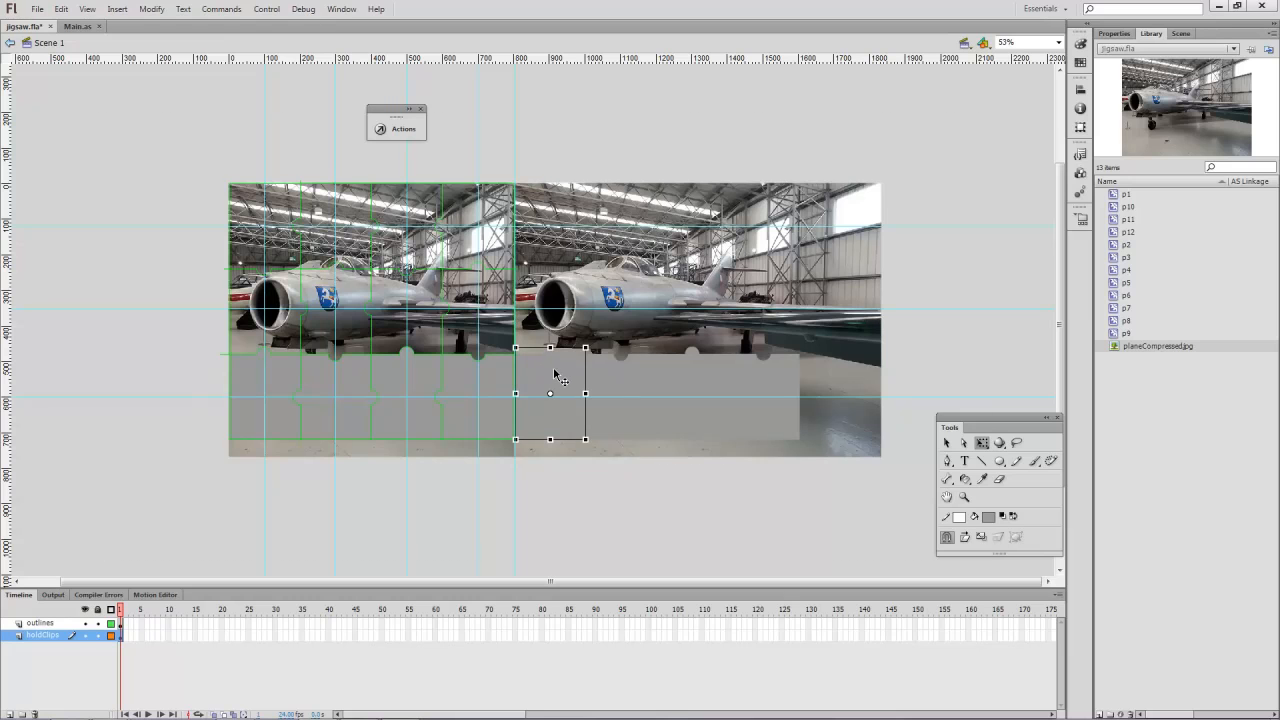
double_click(552, 378)
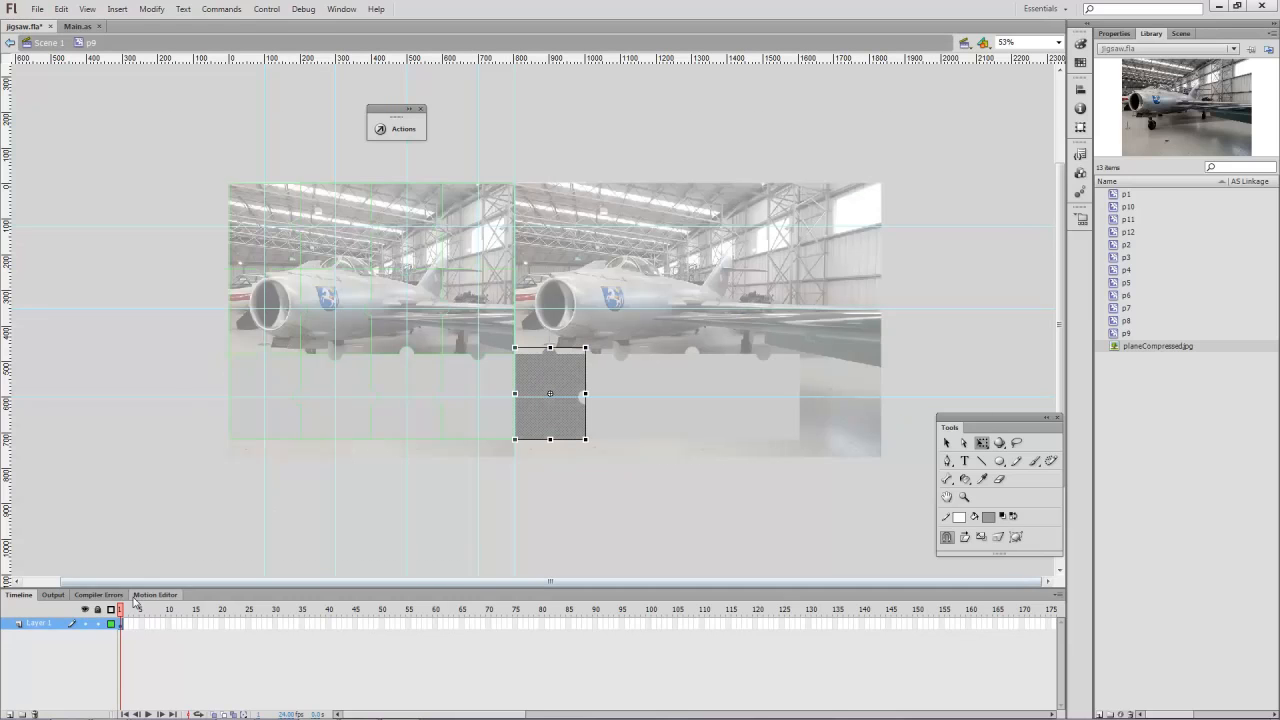
click(8, 714)
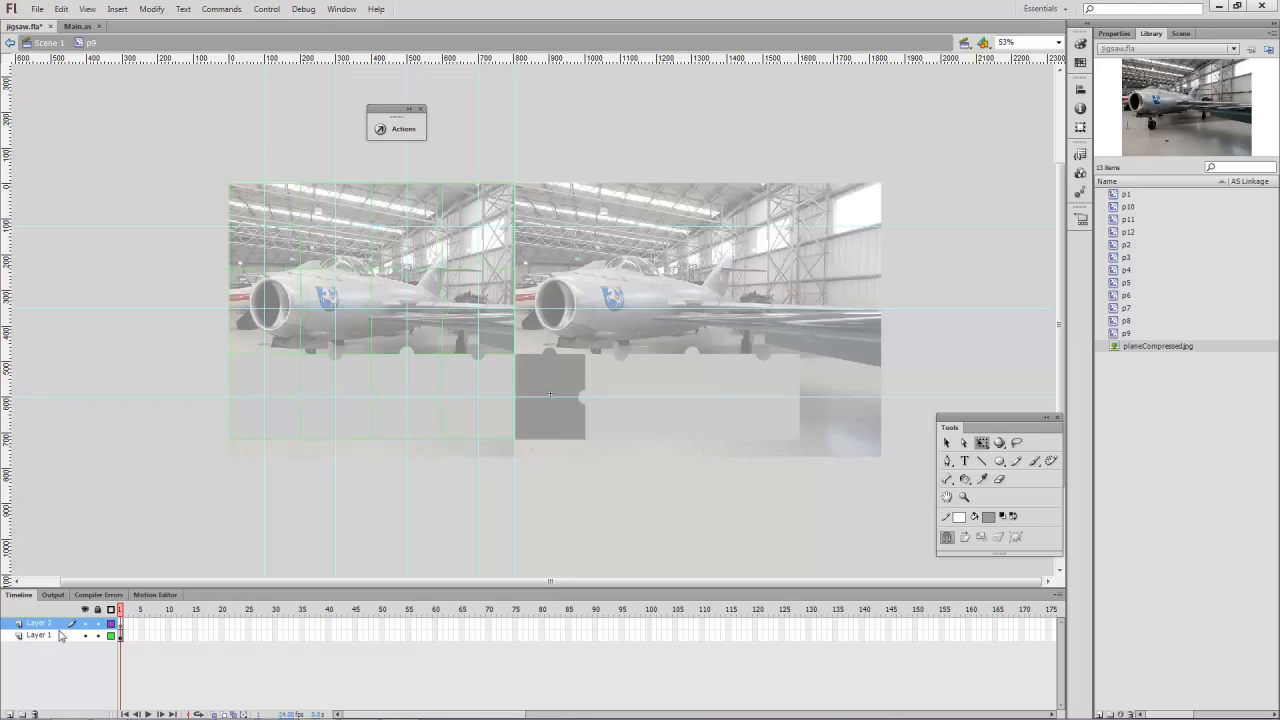
key(ctrl+v)
drag(654, 405, 792, 367)
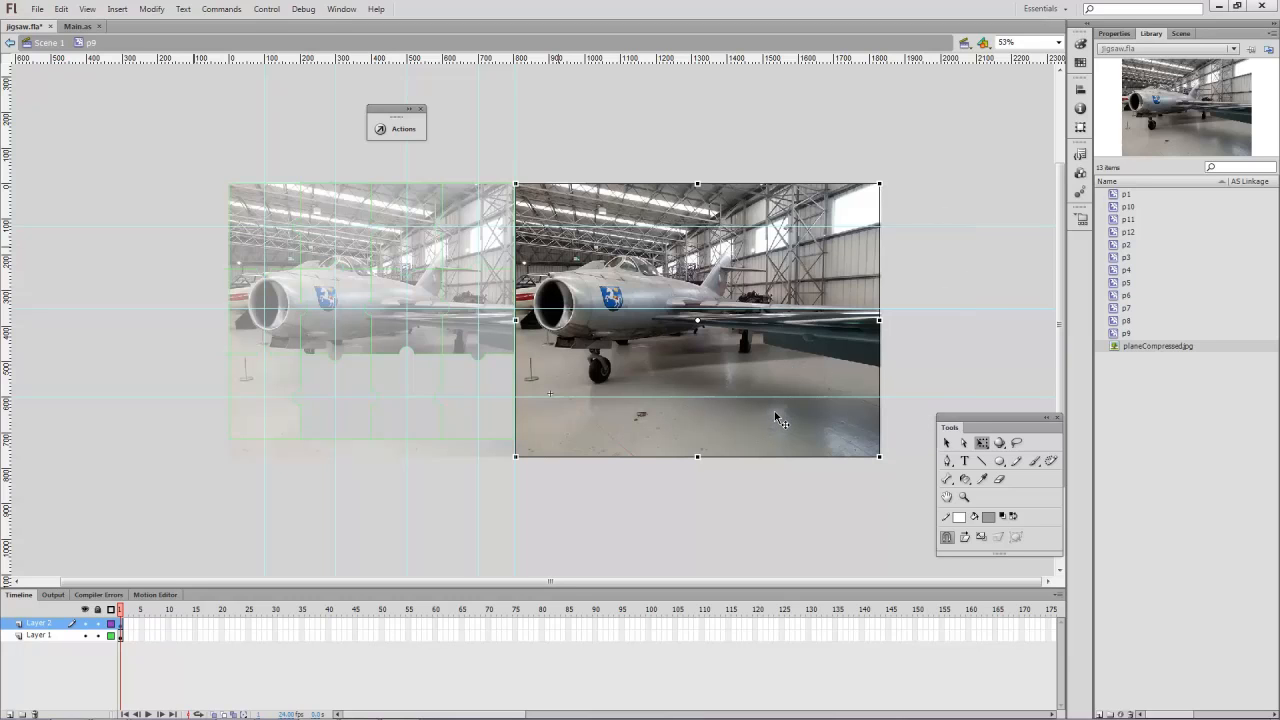
key(Right)
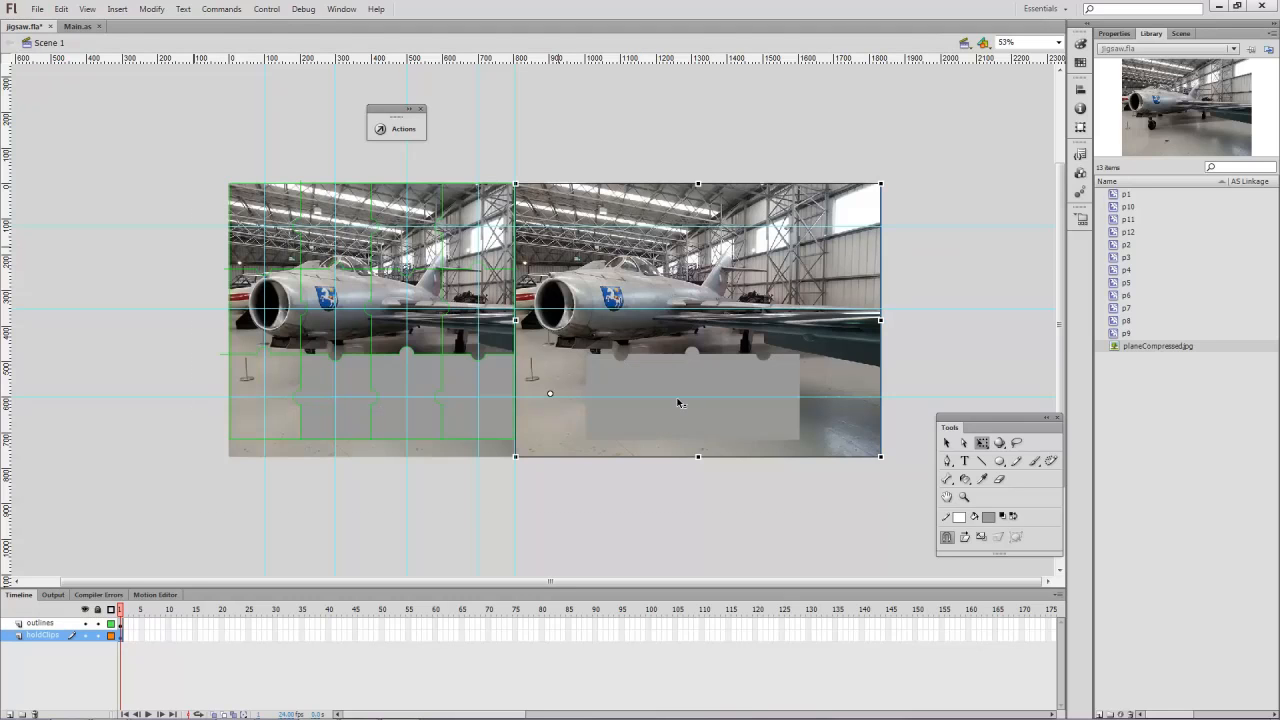
Add a layer in the p10 symbol, paste the aircraft image on it with its left edge on the 800 px guide, and return to Scene 1
click(628, 375)
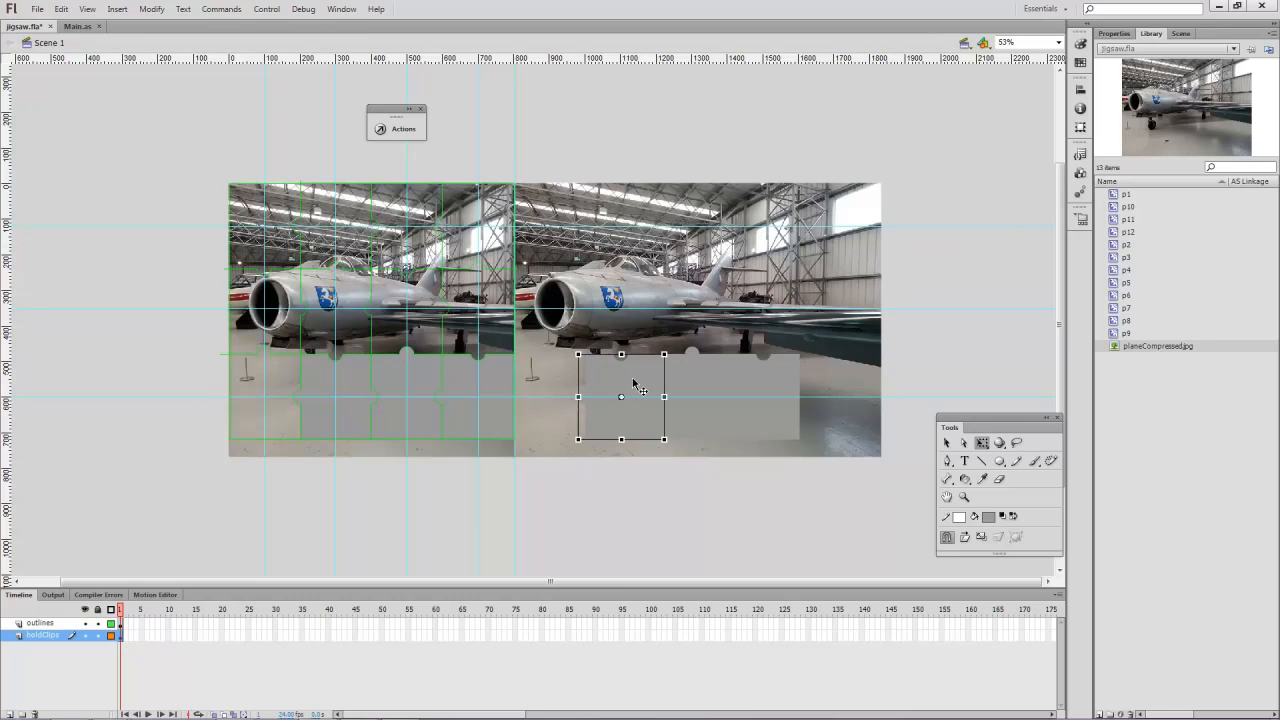
double_click(633, 383)
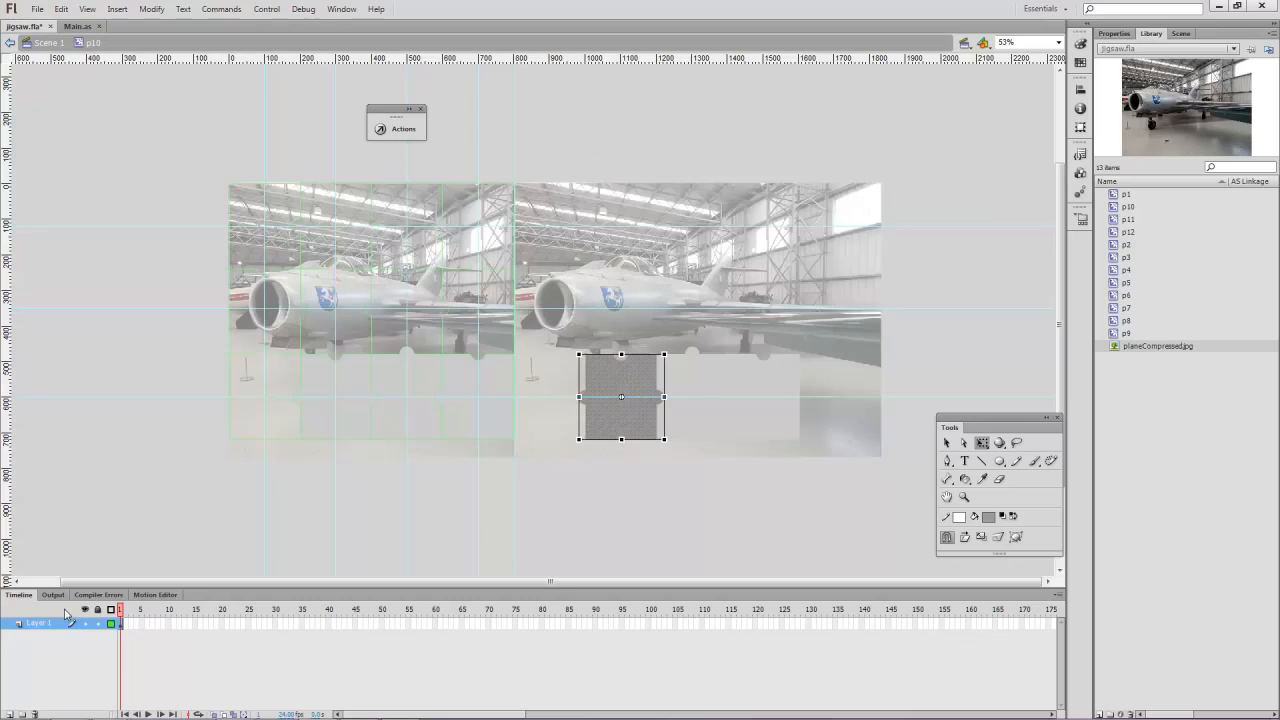
click(11, 711)
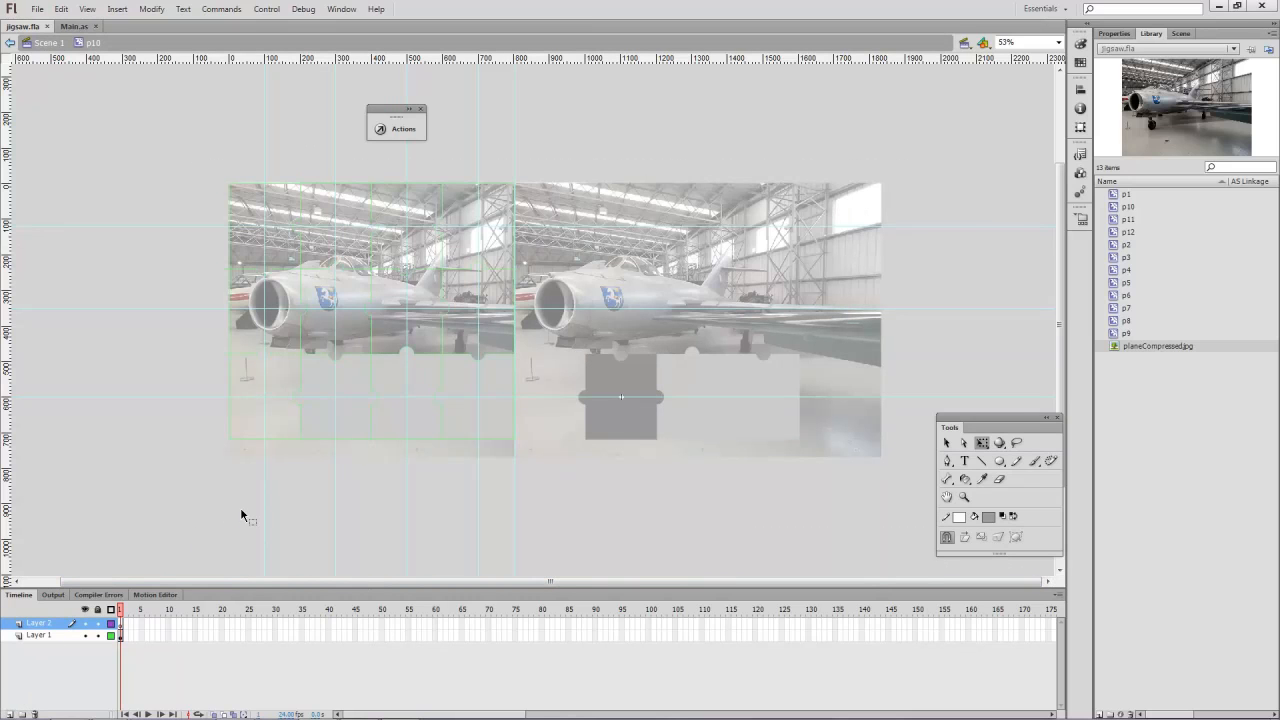
key(ctrl+v)
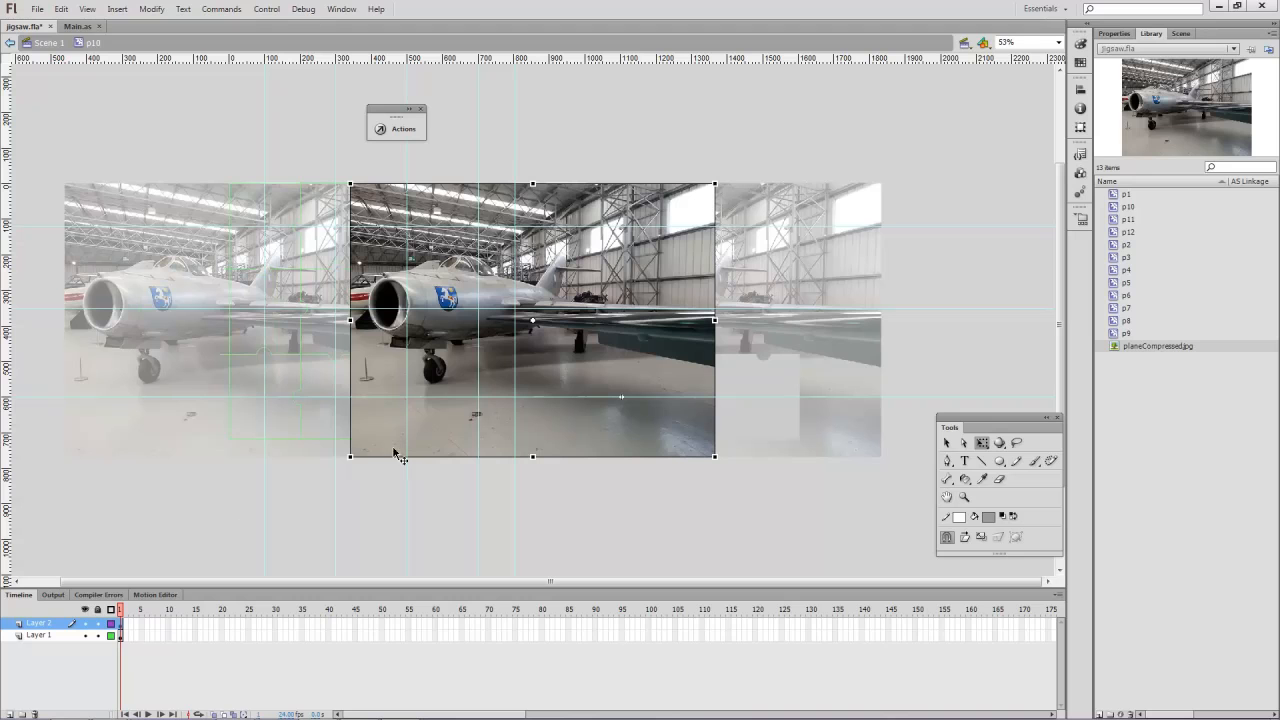
drag(620, 365, 788, 366)
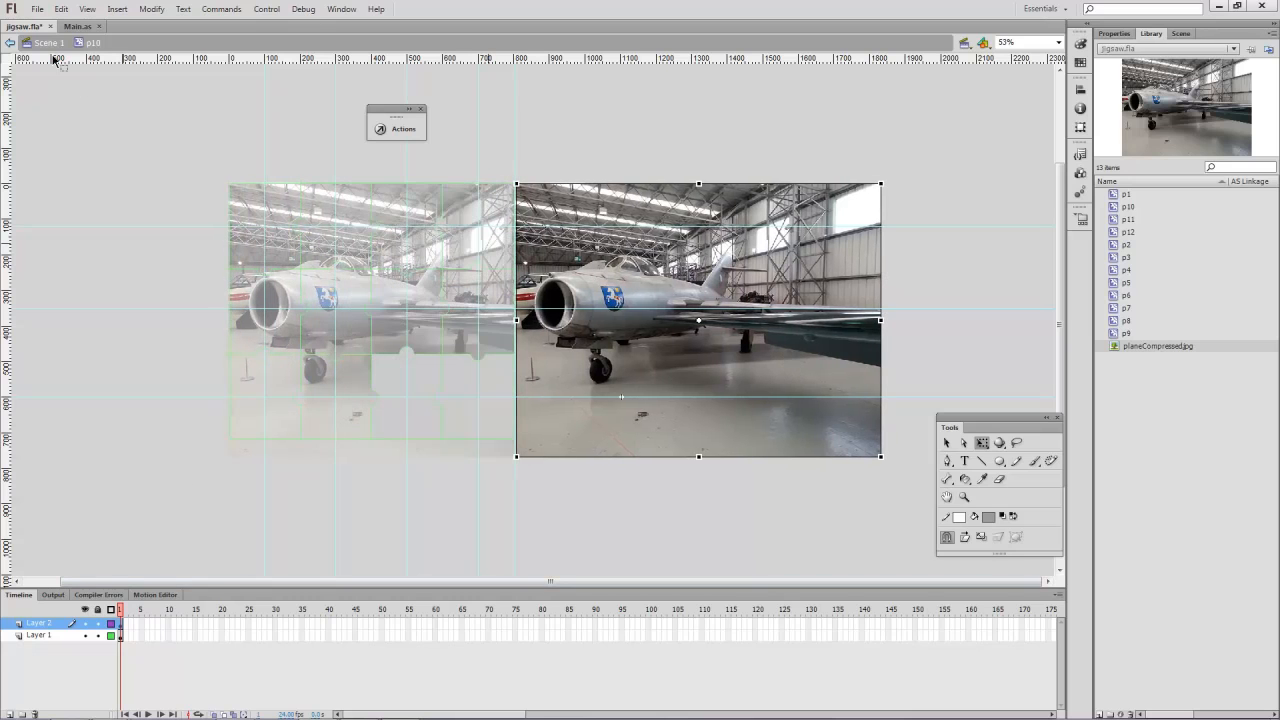
click(26, 42)
Paste the aircraft image on Layer 1 of the p11 symbol with its left edge on the 800 px guide, and return to Scene 1
double_click(690, 362)
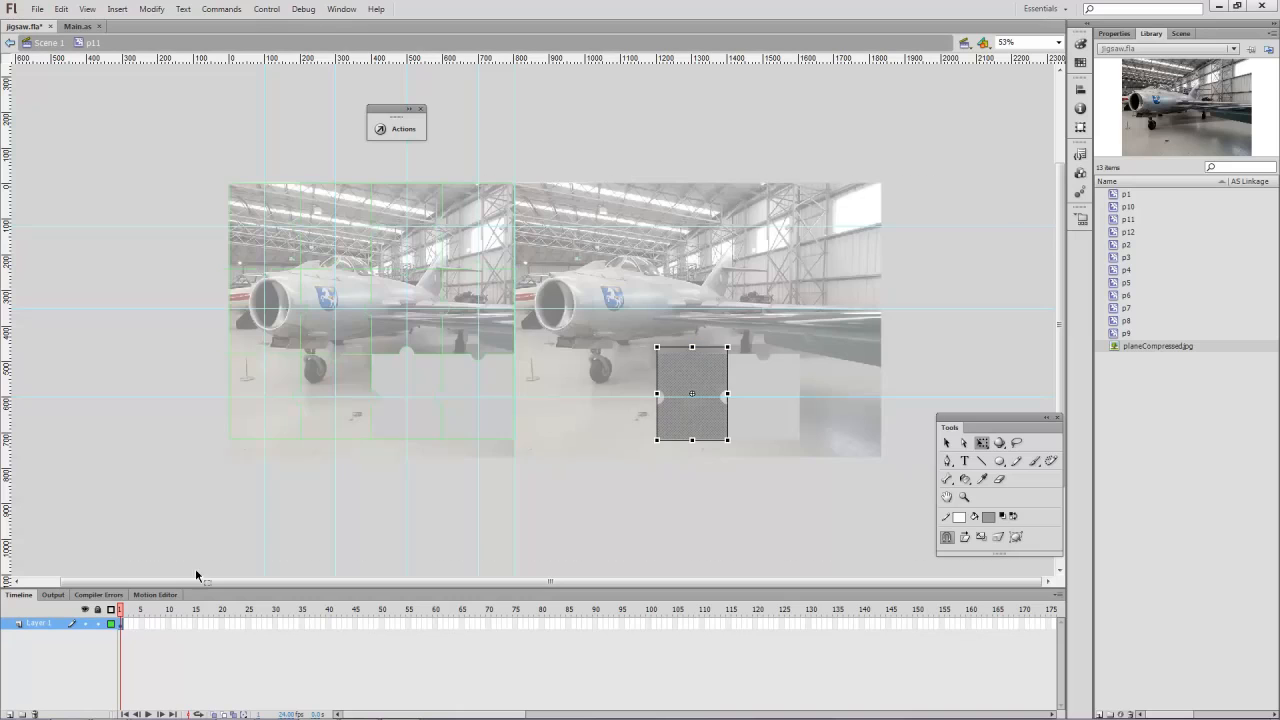
key(ctrl+v)
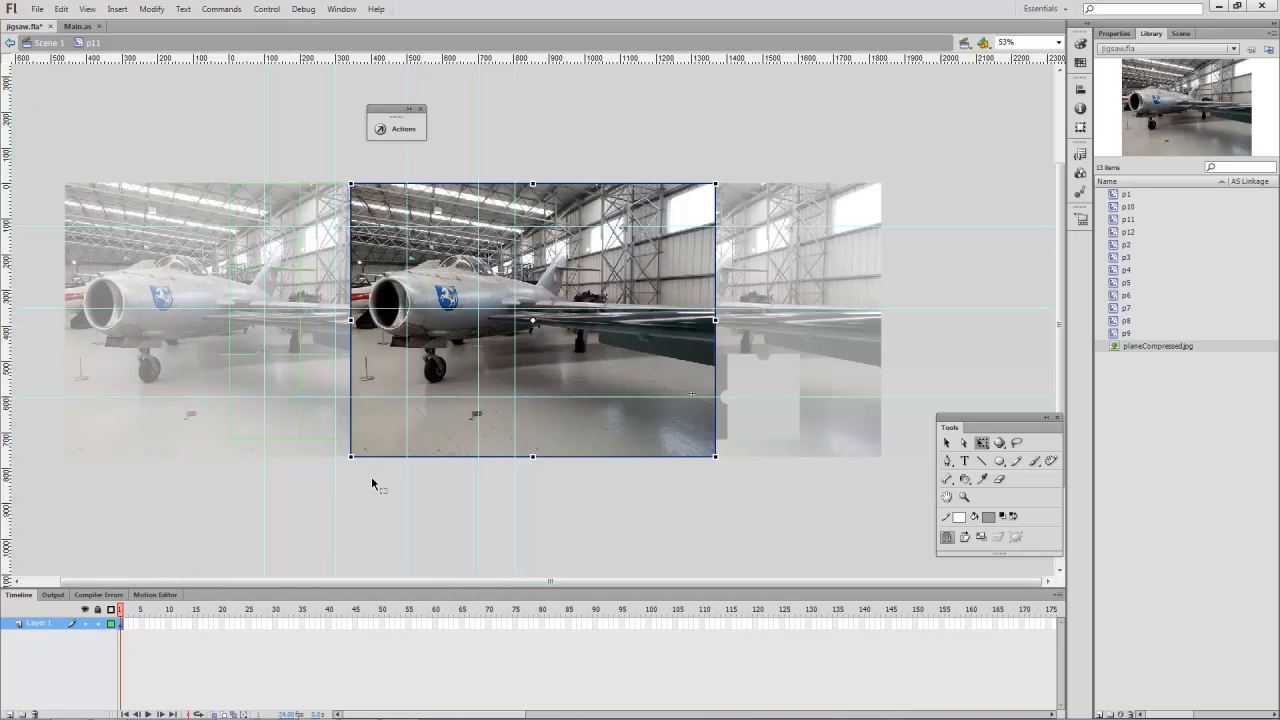
drag(582, 250, 754, 253)
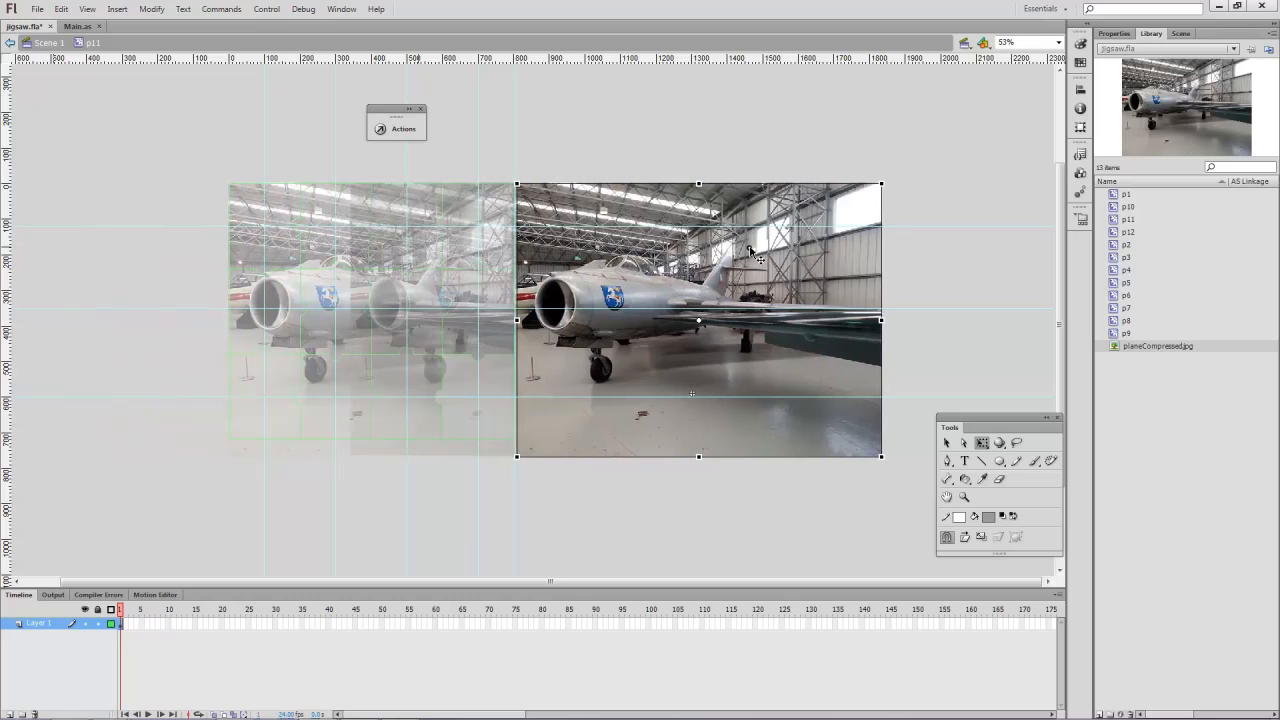
click(38, 41)
Add a layer in the p12 symbol, paste the aircraft image on it aligned to the 800 px guide, and return to Scene 1
double_click(779, 407)
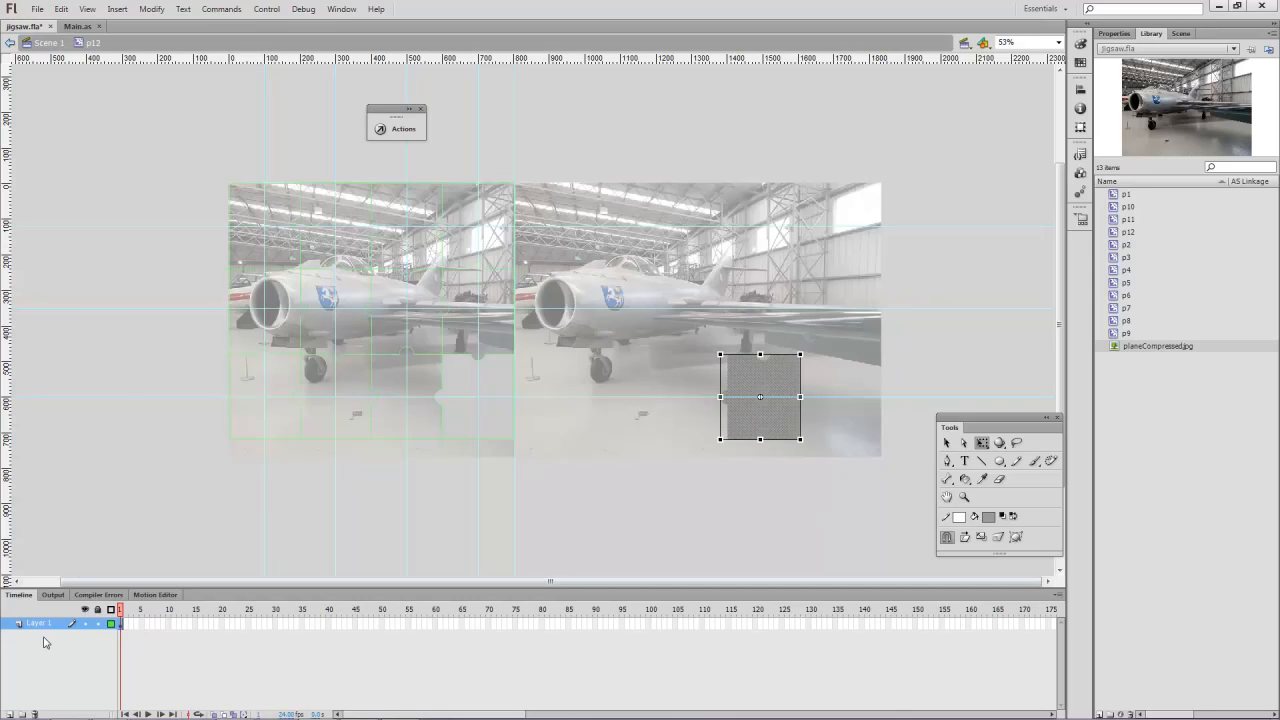
click(9, 714)
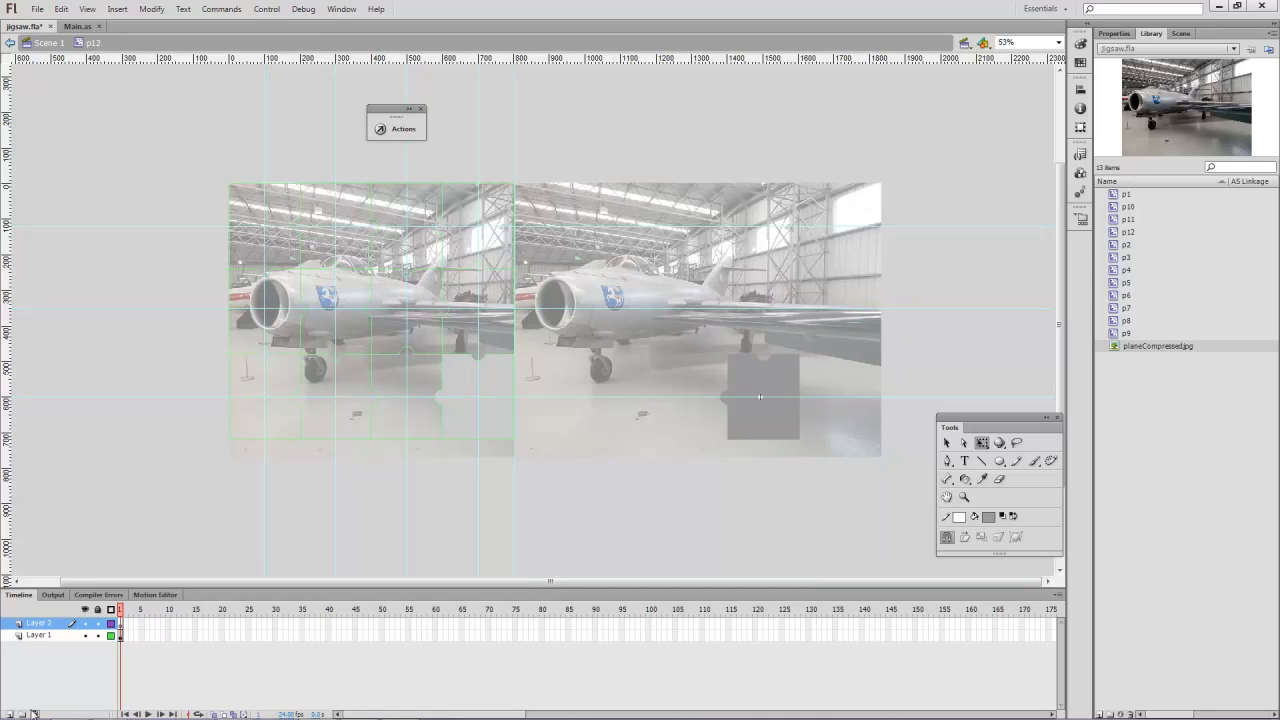
key(ctrl+v)
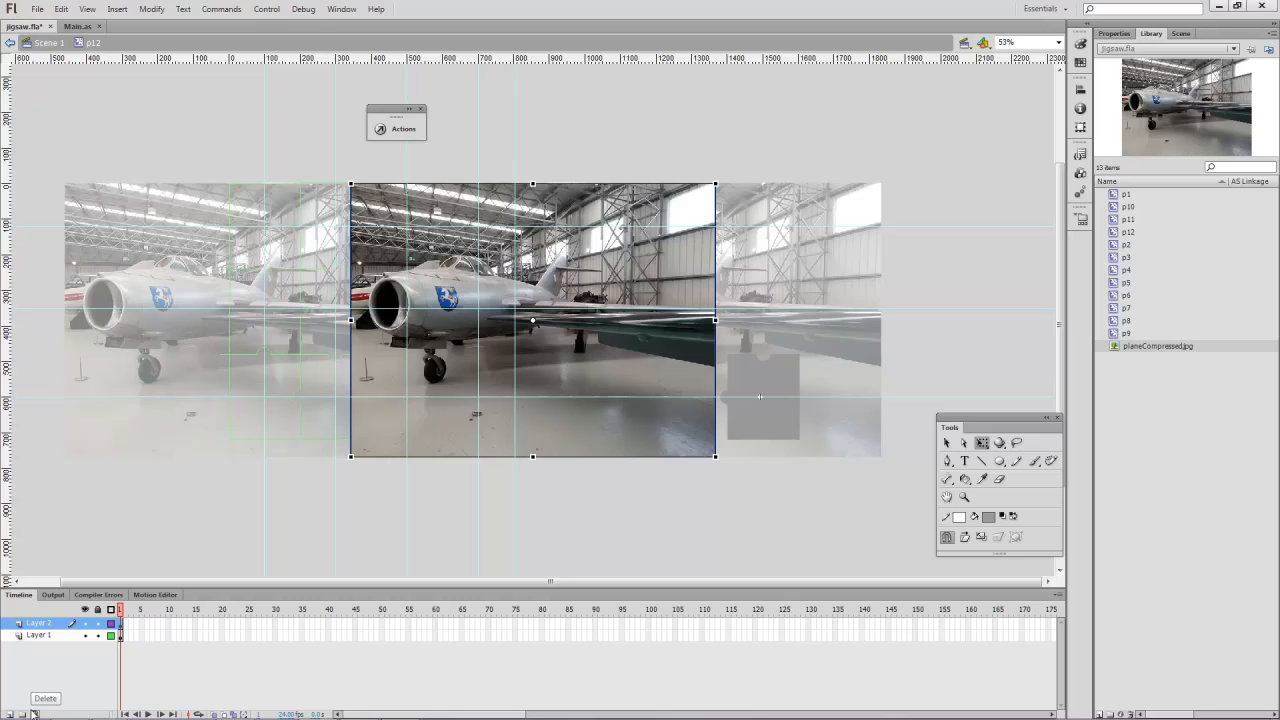
drag(596, 364, 762, 399)
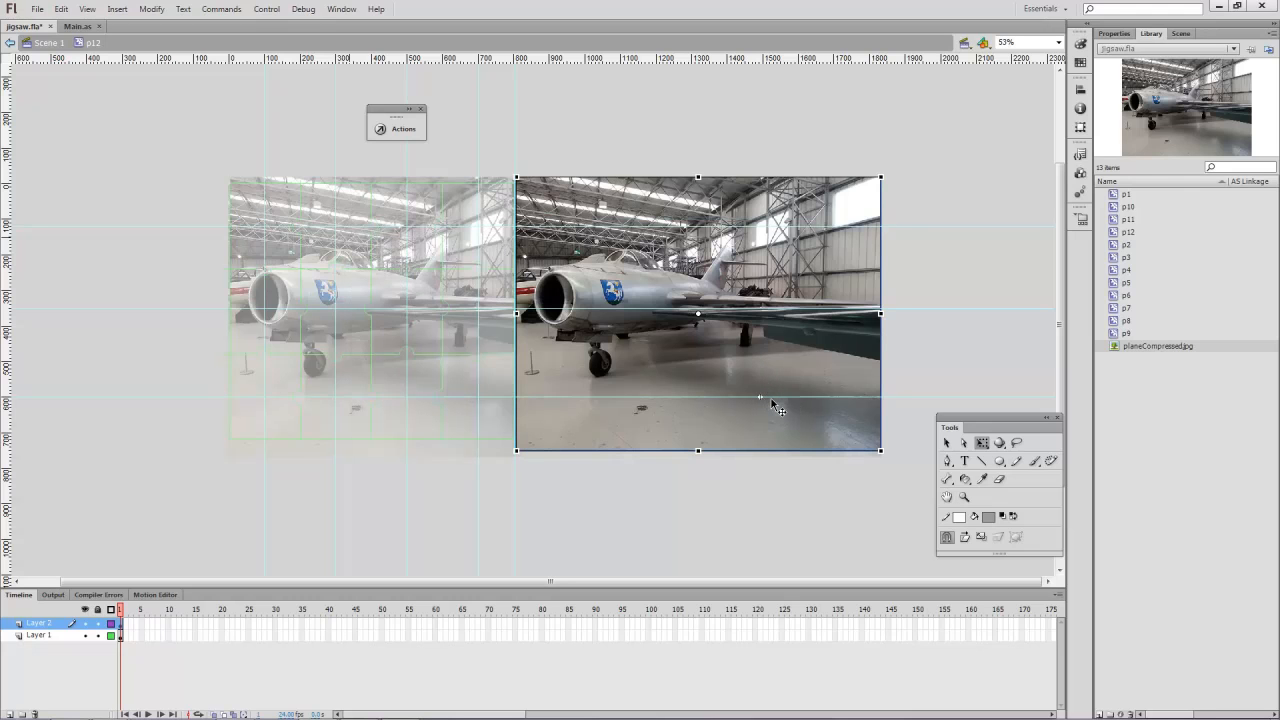
key(ctrl+z)
drag(671, 362, 838, 383)
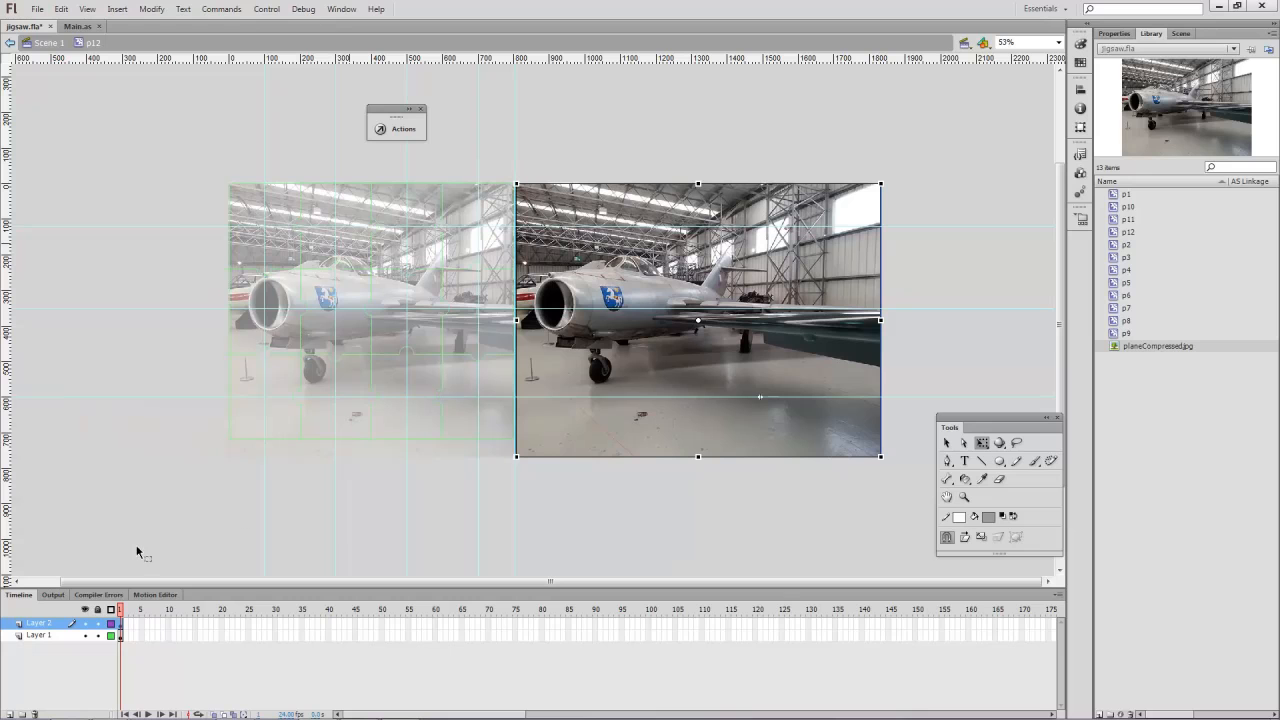
click(34, 45)
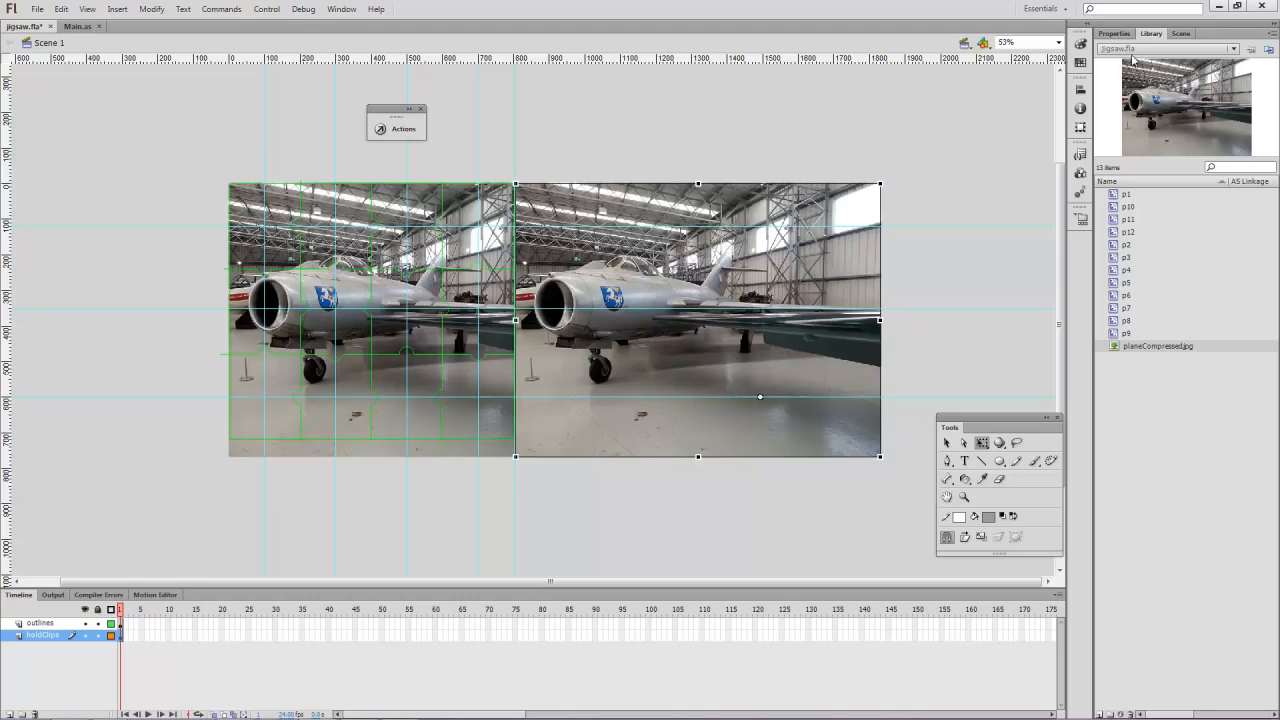
Open the p1 symbol and lock its masked aircraft image layer, Layer 4
double_click(1119, 195)
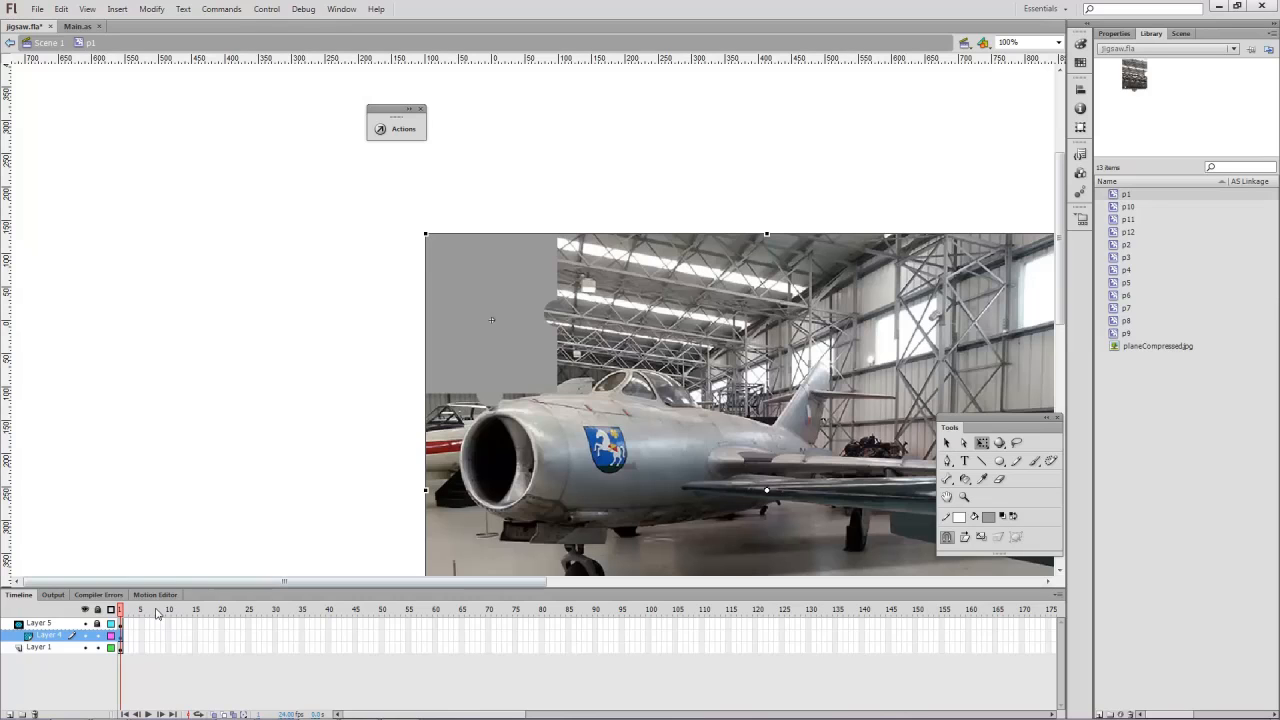
click(98, 636)
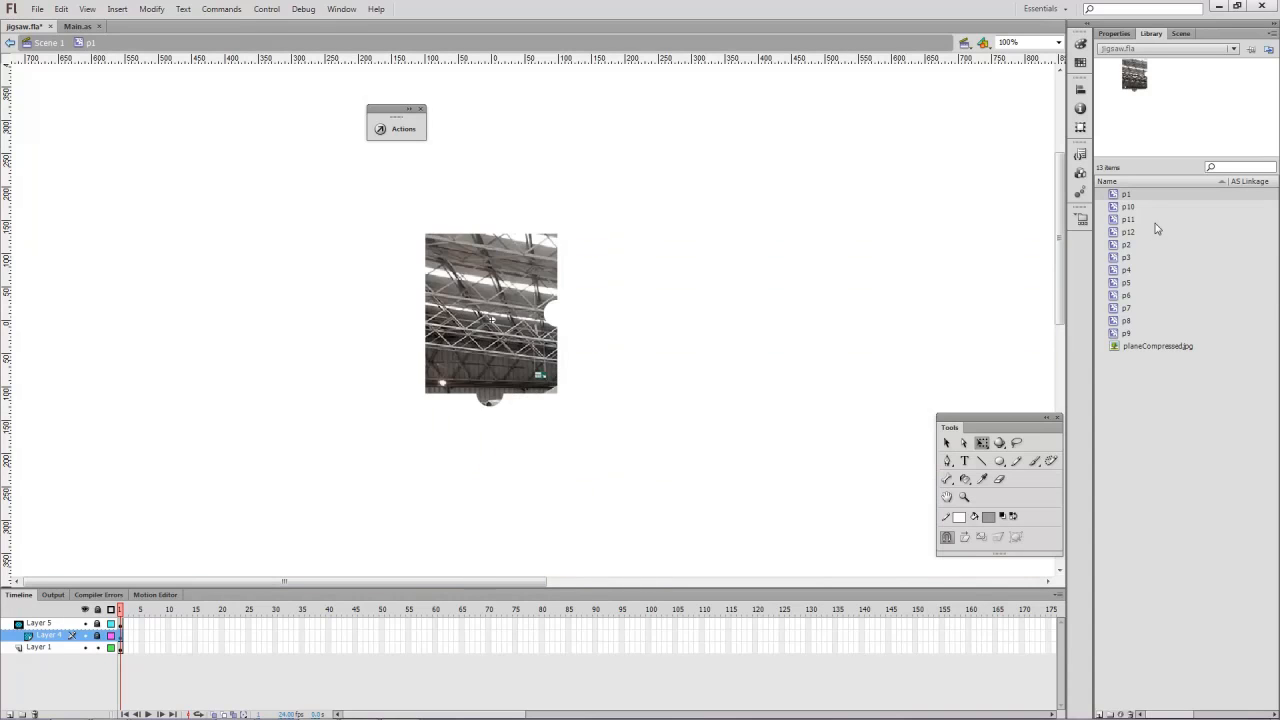
In the p2 symbol, copy the piece shape from Layer 1 in place onto Layer 3 and make Layer 3 a mask
double_click(1122, 247)
double_click(1117, 247)
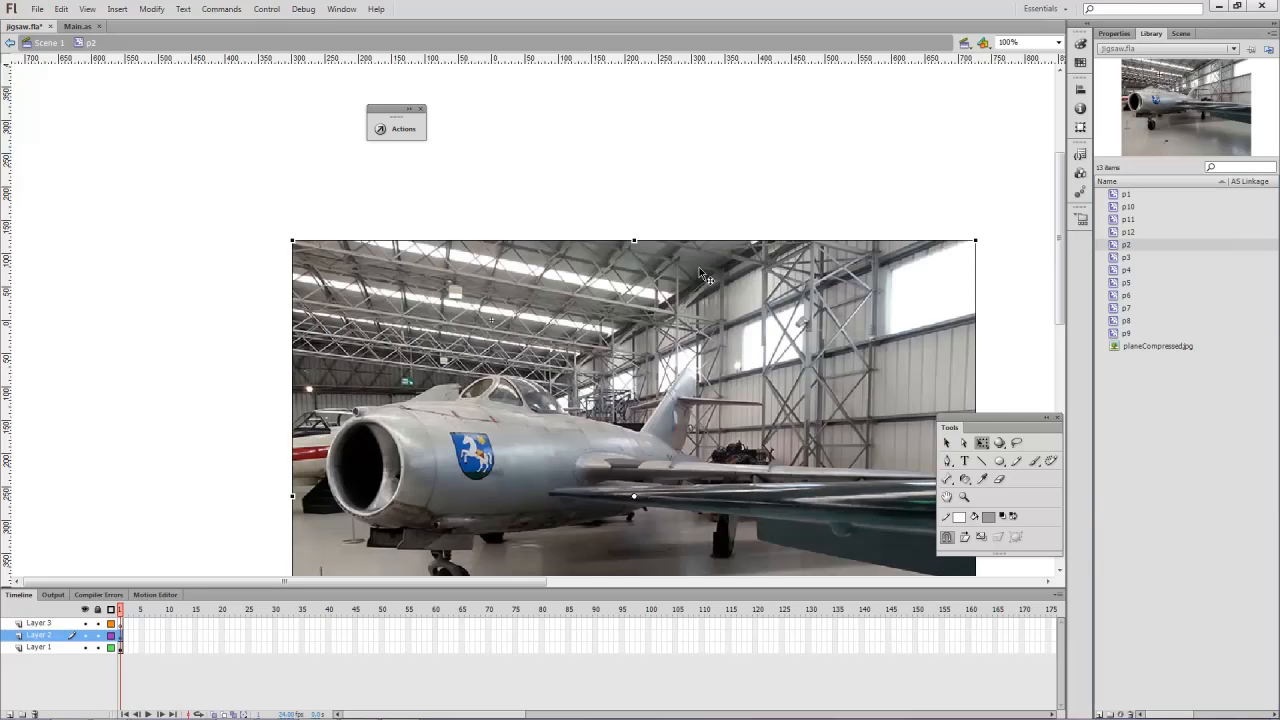
click(58, 648)
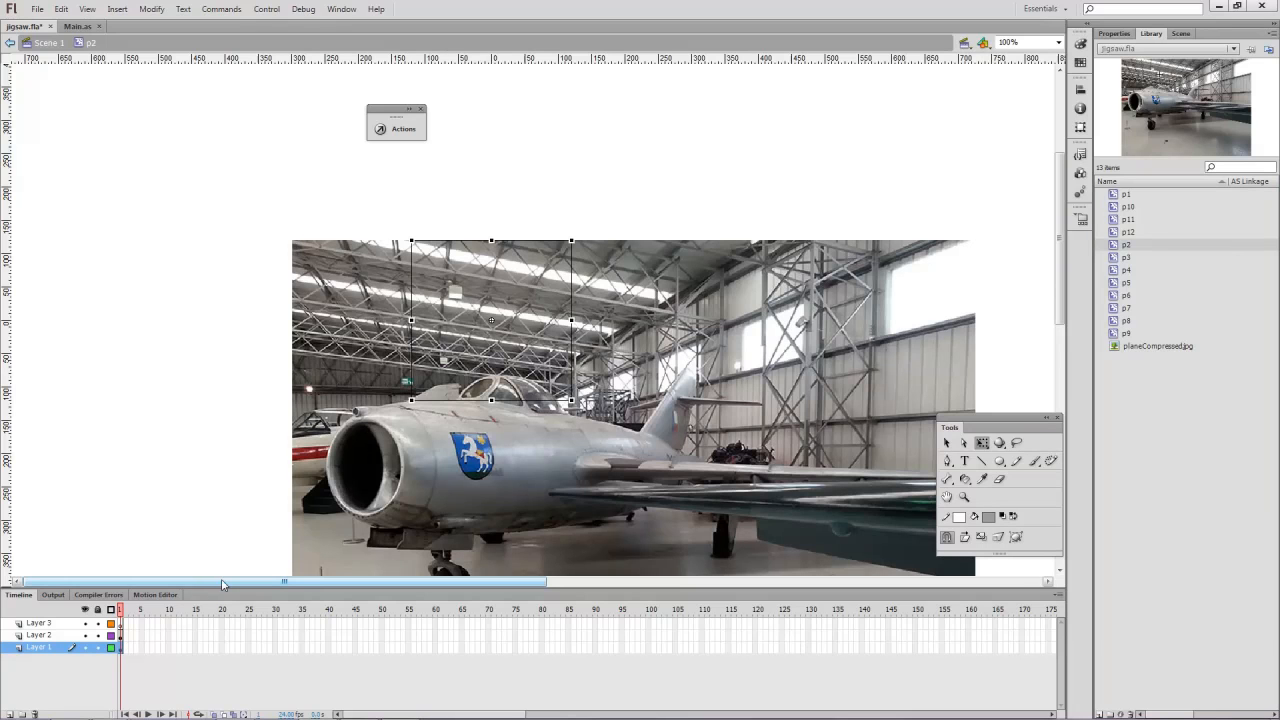
click(57, 624)
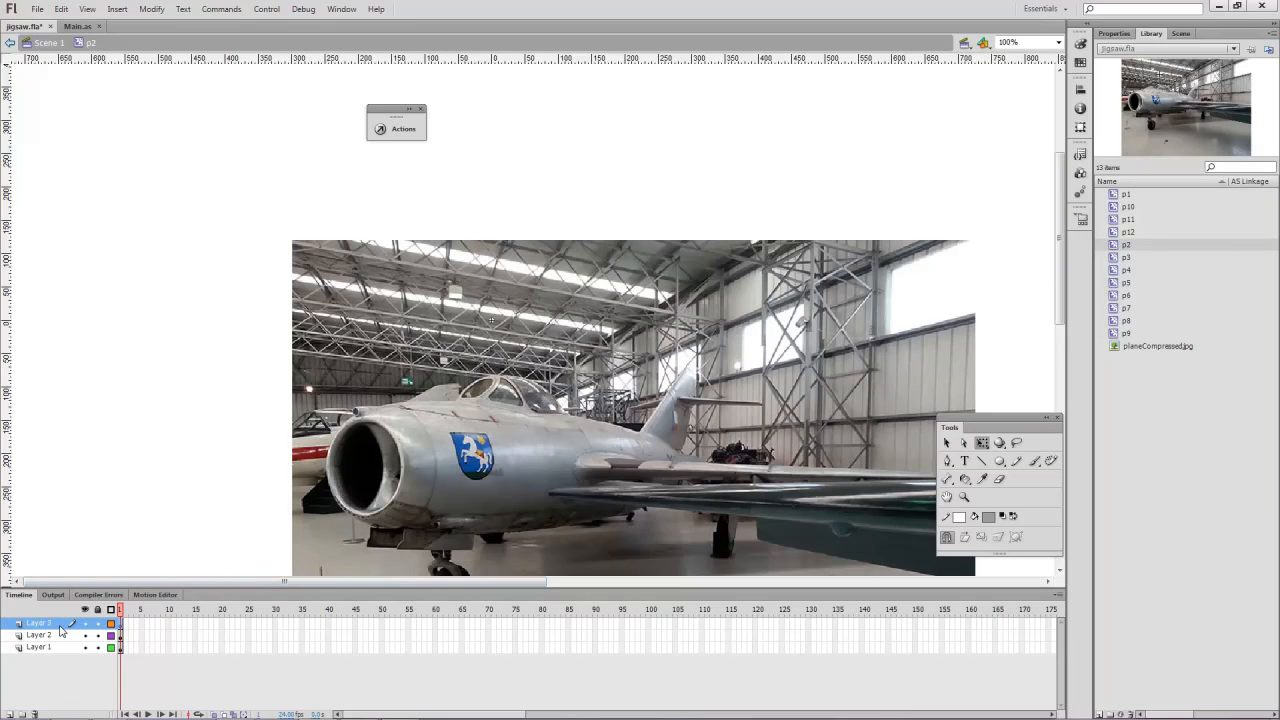
key(ctrl+shift+v)
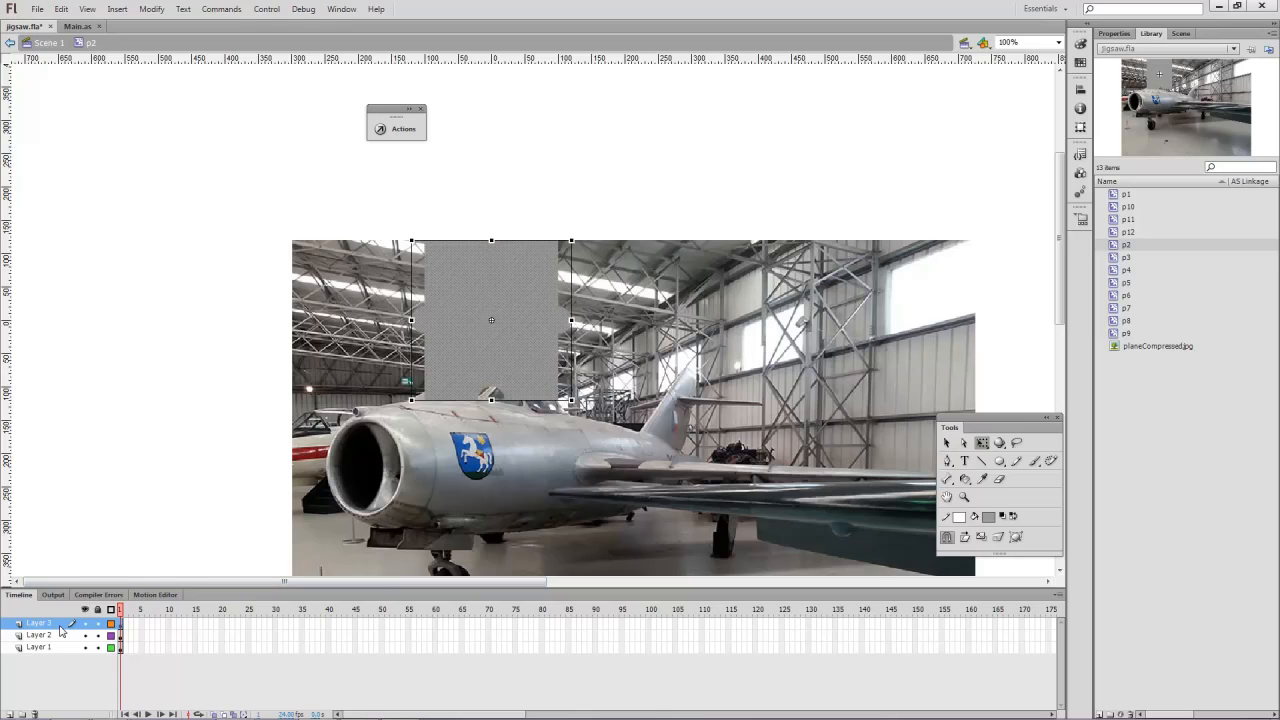
right_click(218, 377)
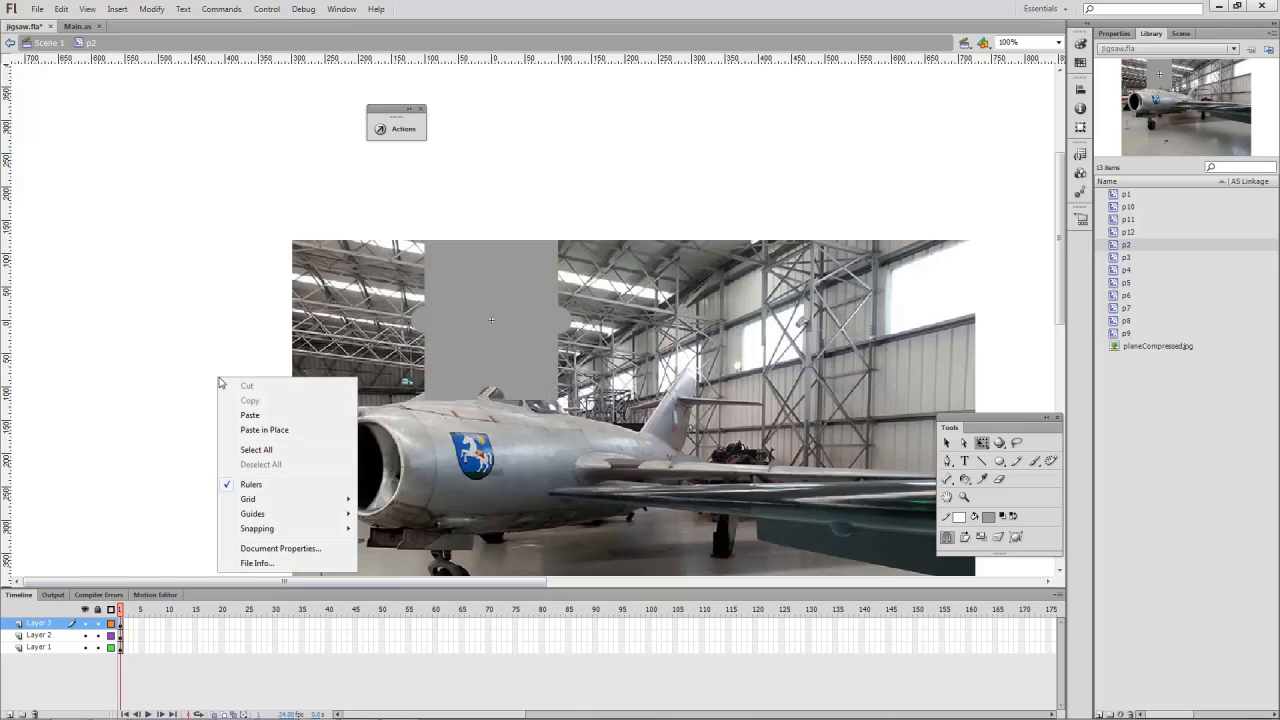
right_click(48, 622)
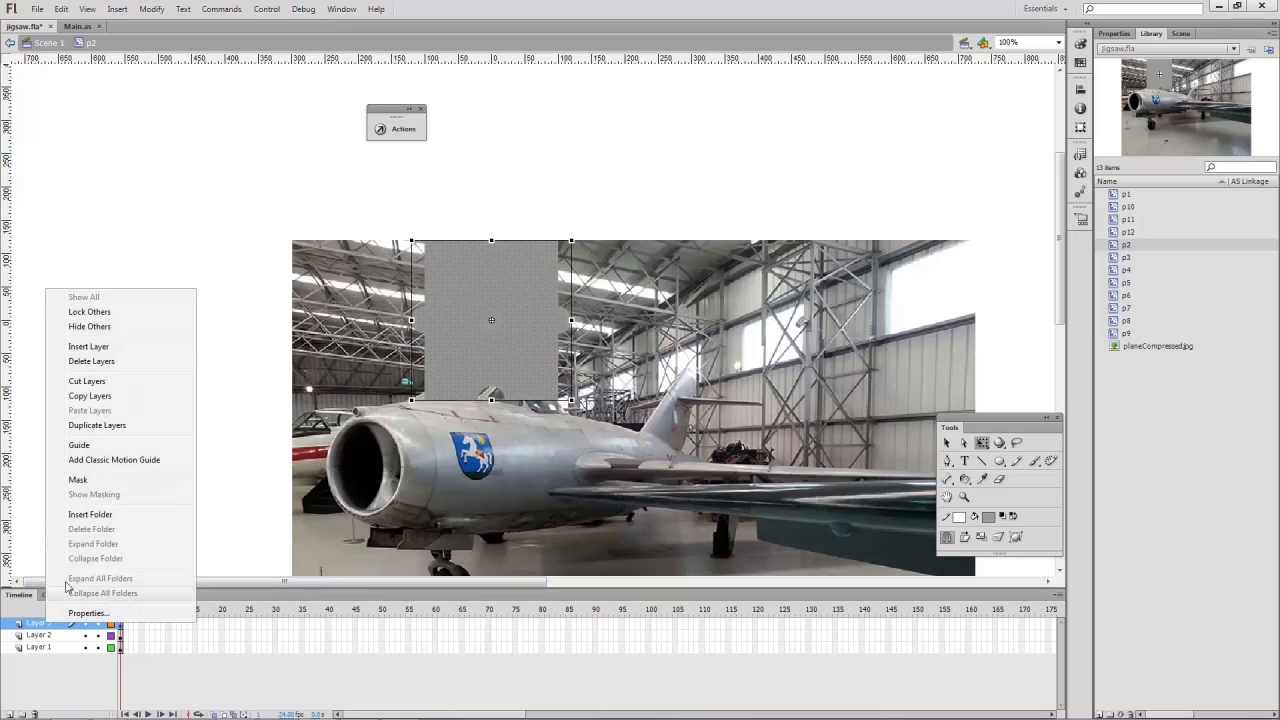
click(78, 479)
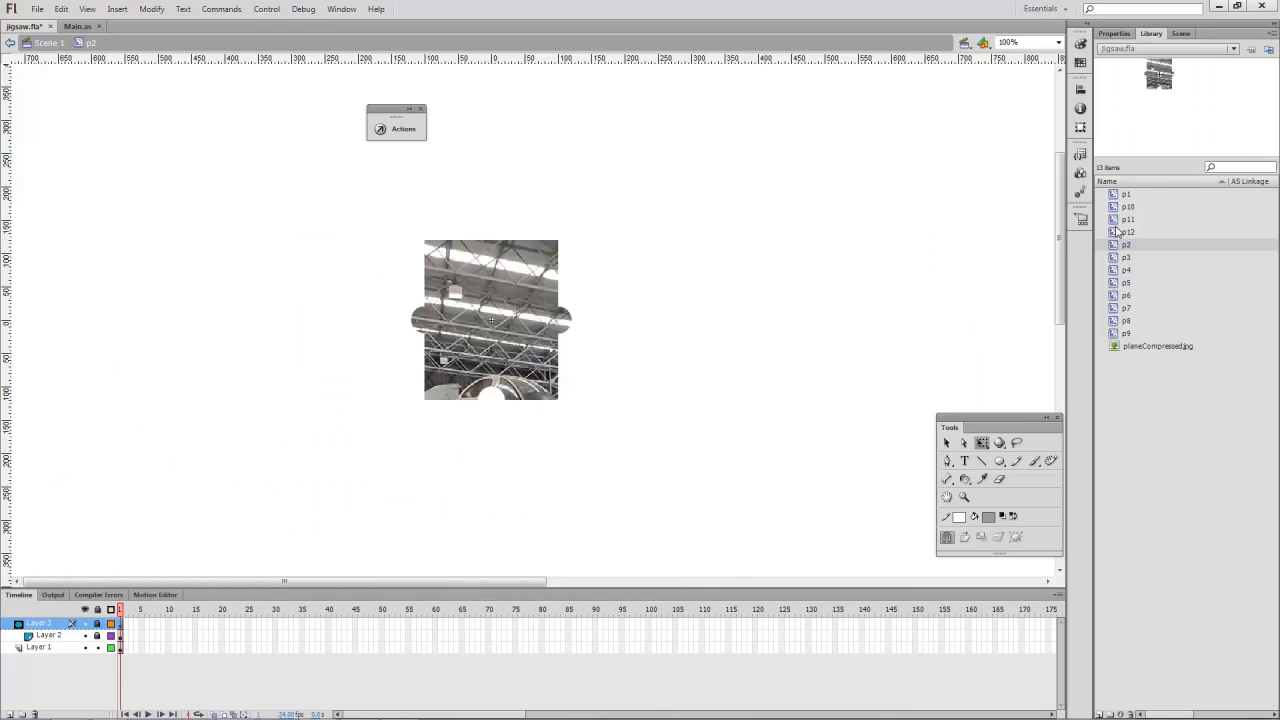
In the p3 symbol, add a layer above the aircraft image, copy the Layer 1 piece shape onto it in place, and make it a mask
double_click(1115, 258)
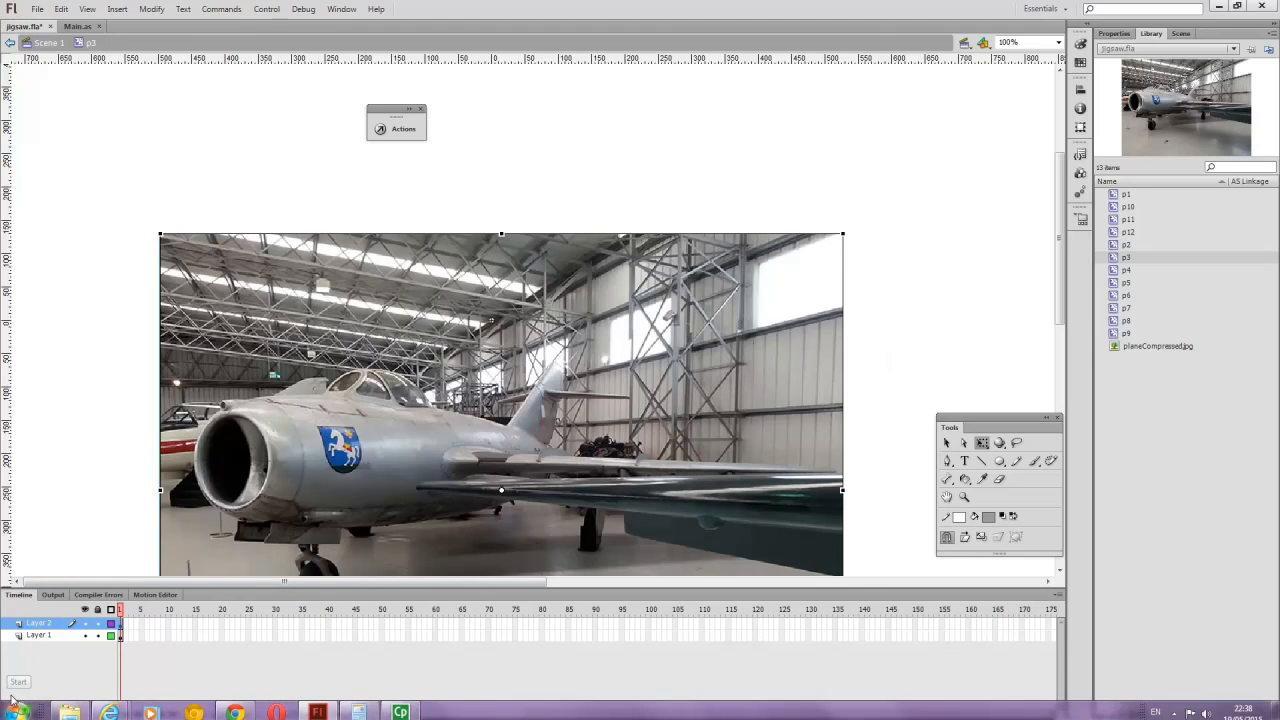
click(9, 714)
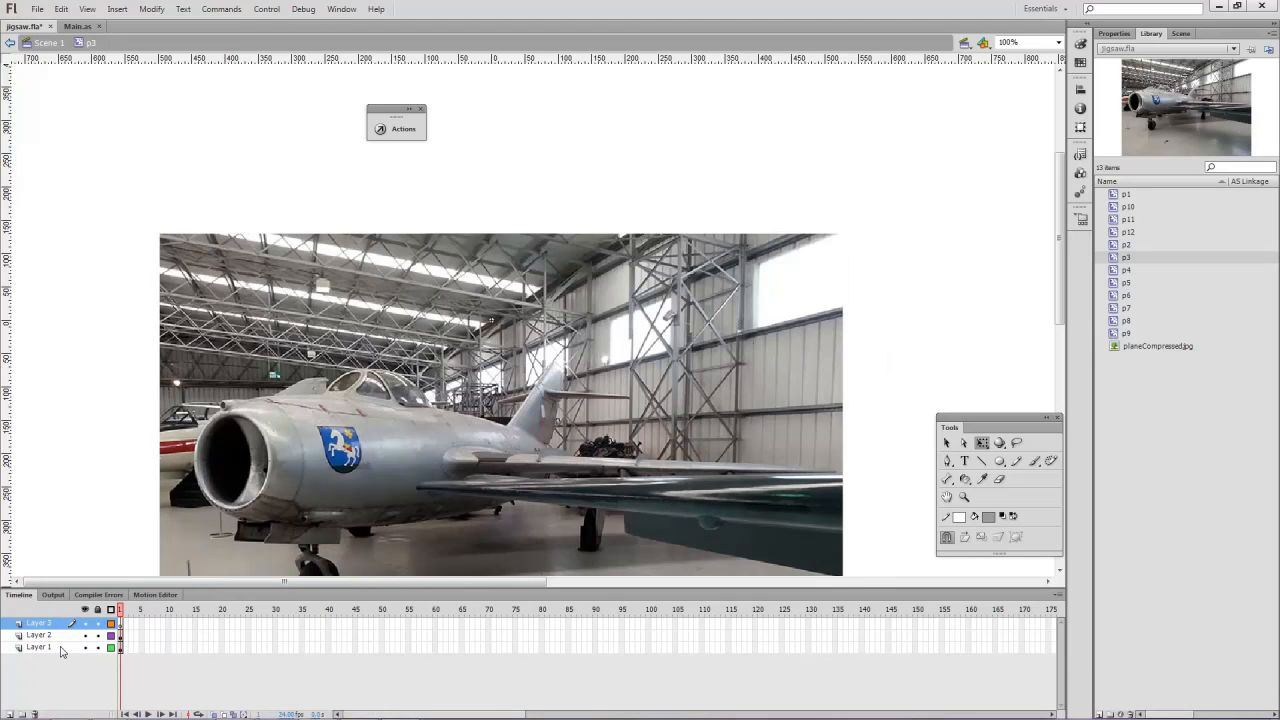
click(60, 648)
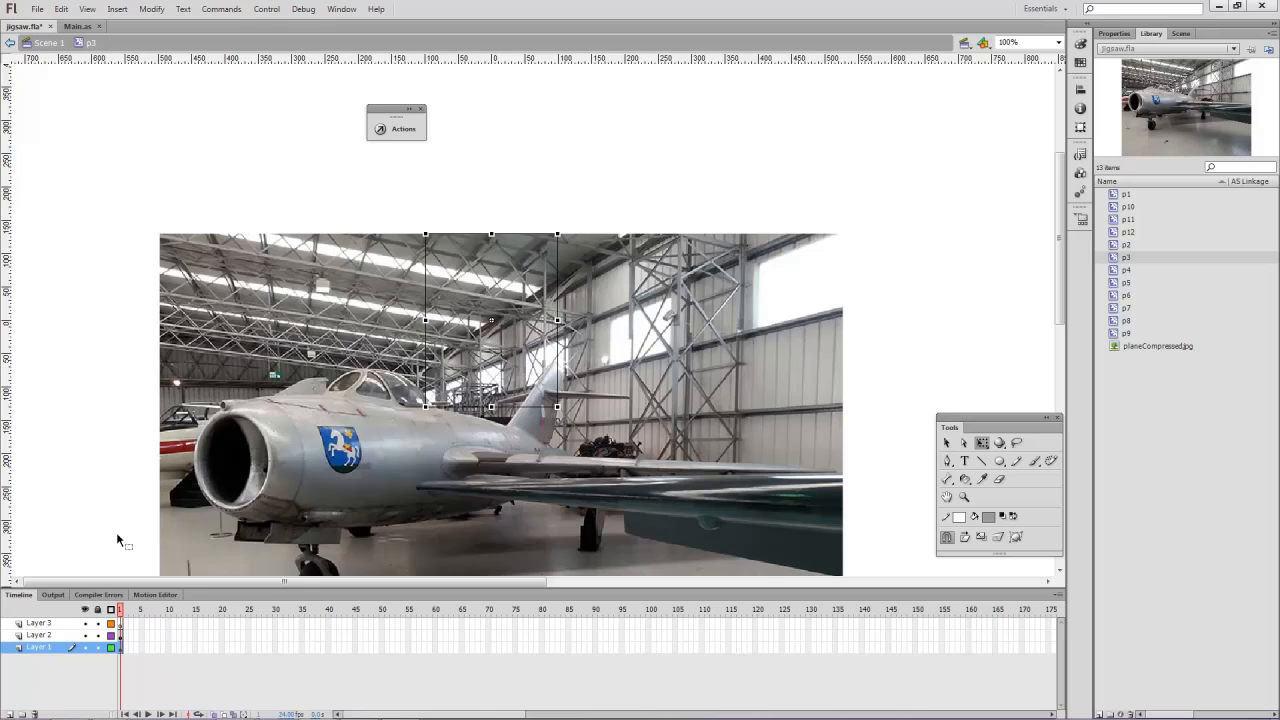
click(59, 618)
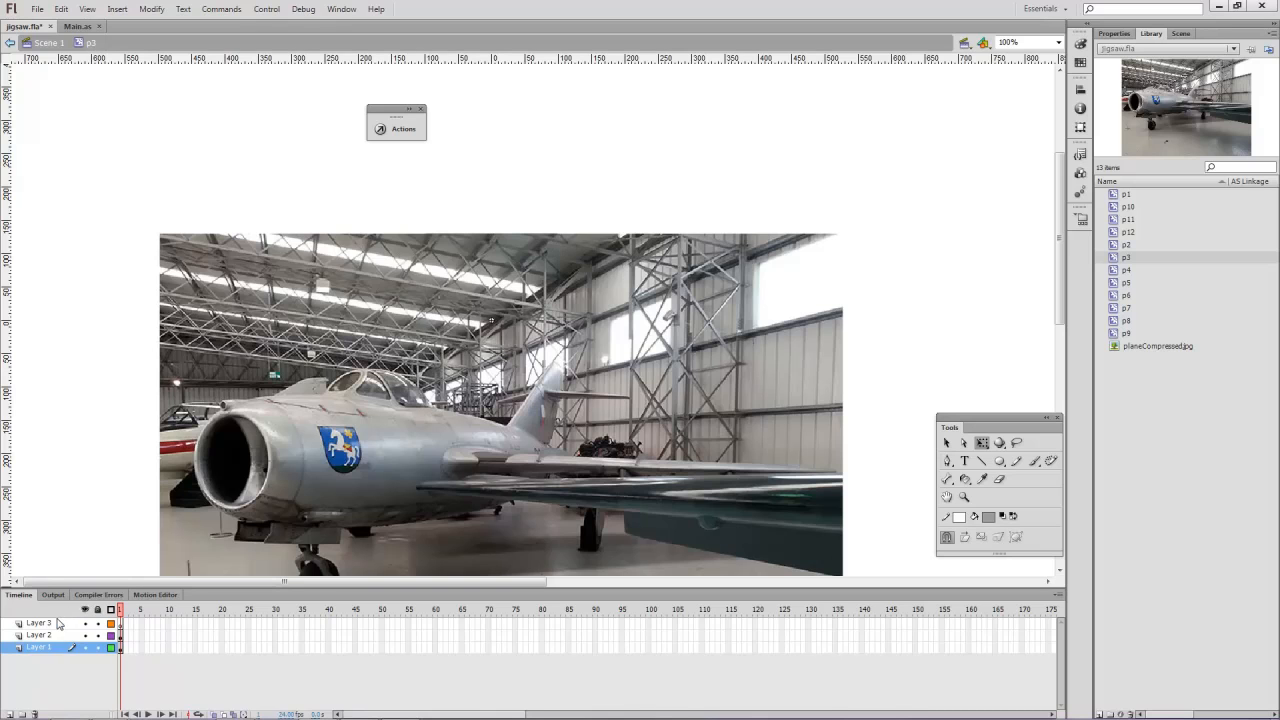
click(59, 623)
right_click(90, 306)
click(130, 358)
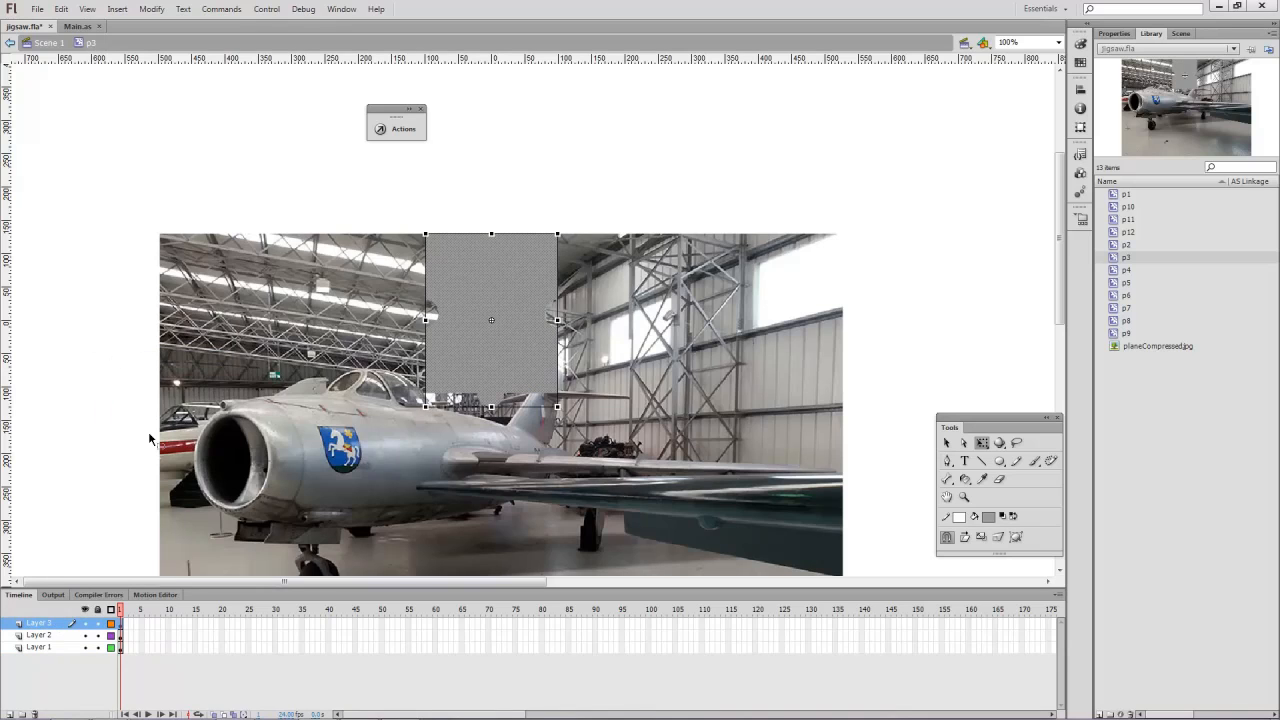
right_click(53, 622)
click(98, 480)
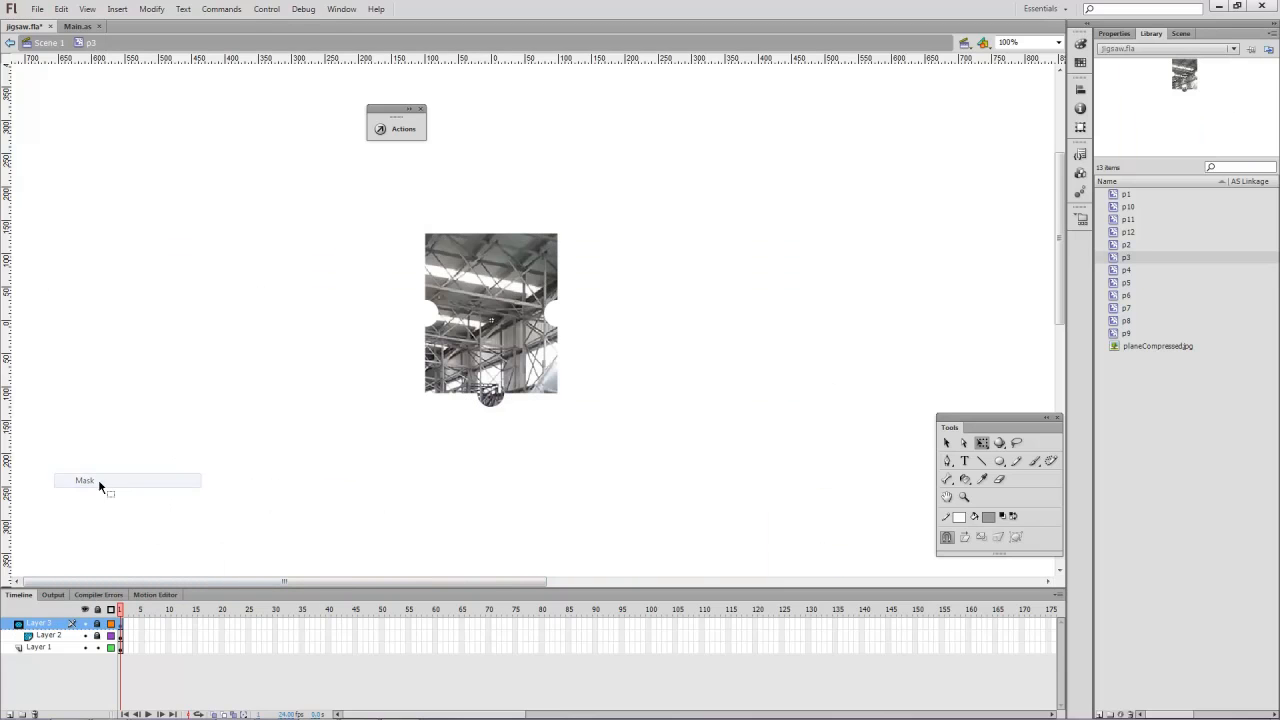
In the p4 symbol, add a top layer, copy the Layer 1 piece shape onto it in place, and turn that layer into a mask
double_click(1125, 270)
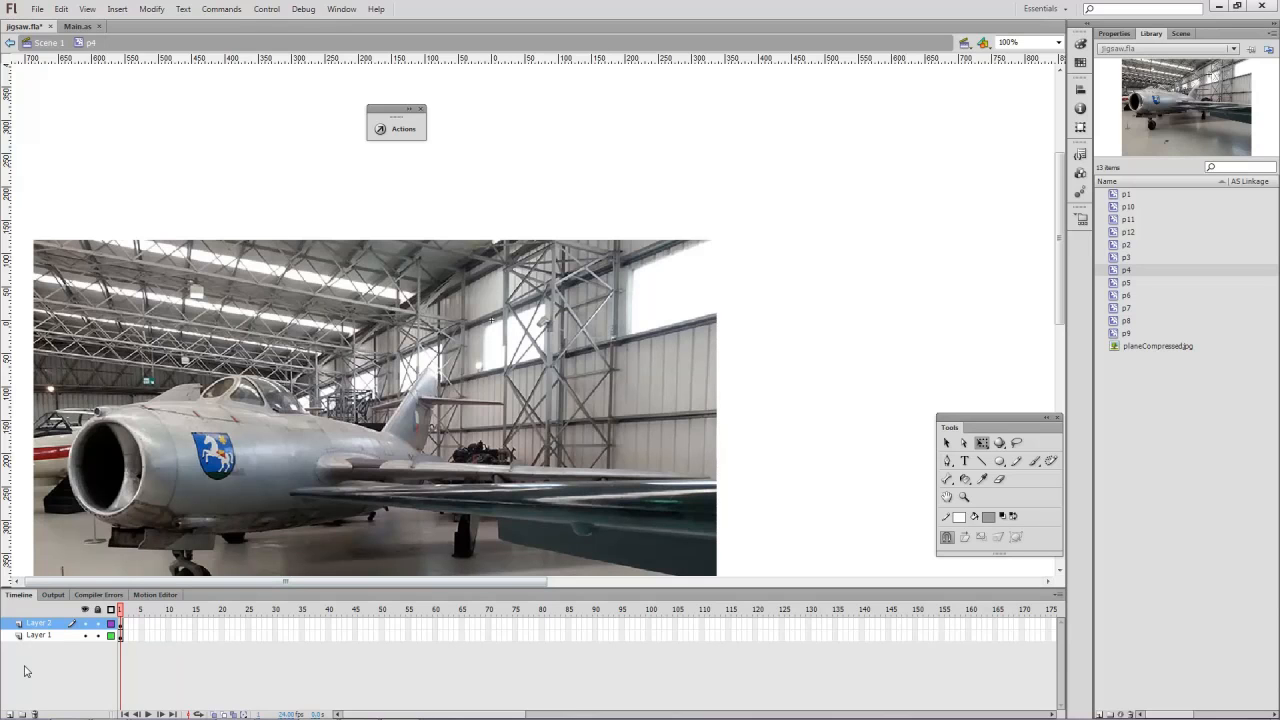
click(9, 714)
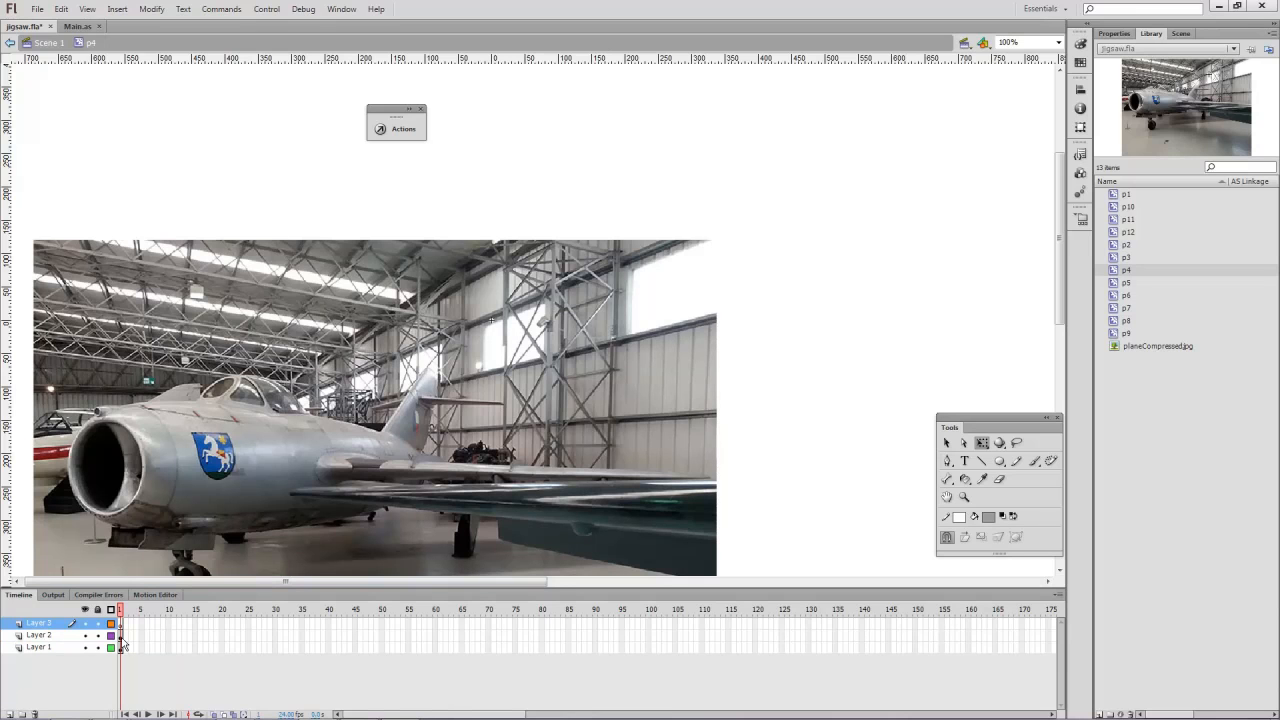
click(66, 648)
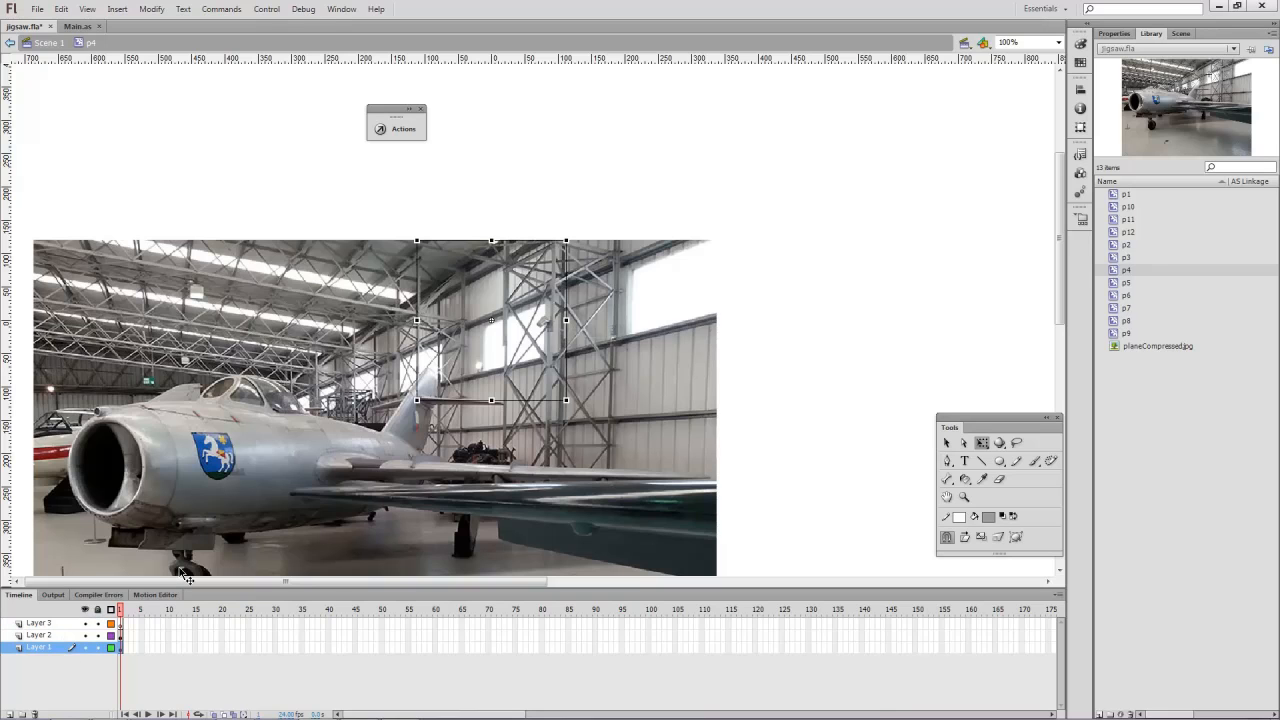
click(61, 625)
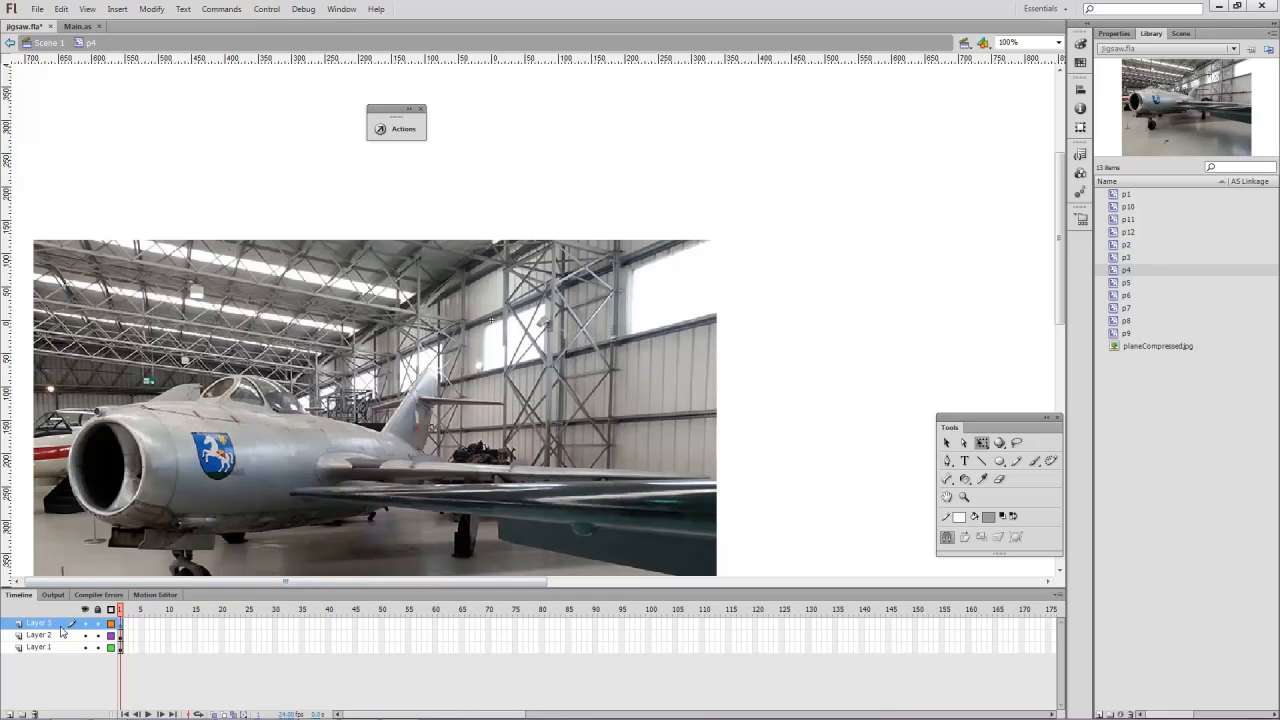
click(61, 627)
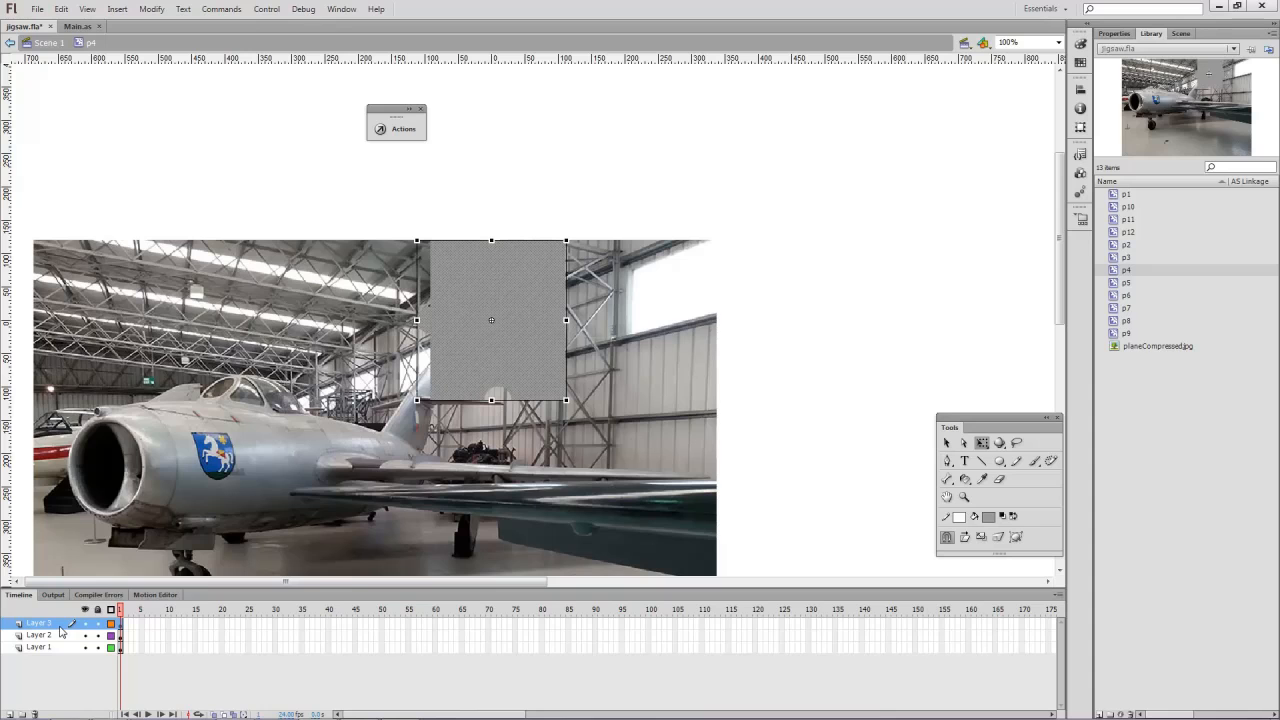
right_click(61, 630)
click(140, 490)
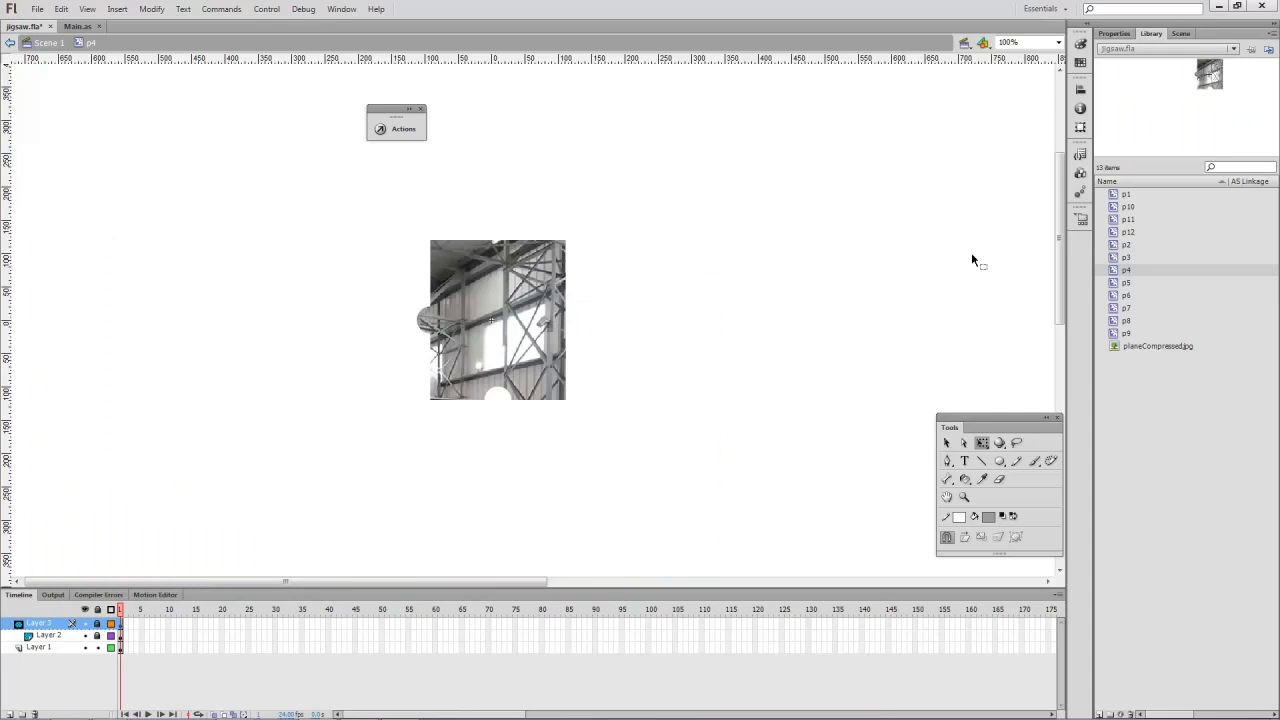
Open the p5 symbol, copy the piece shape on Layer 1, and add a new layer directly above it
double_click(1112, 284)
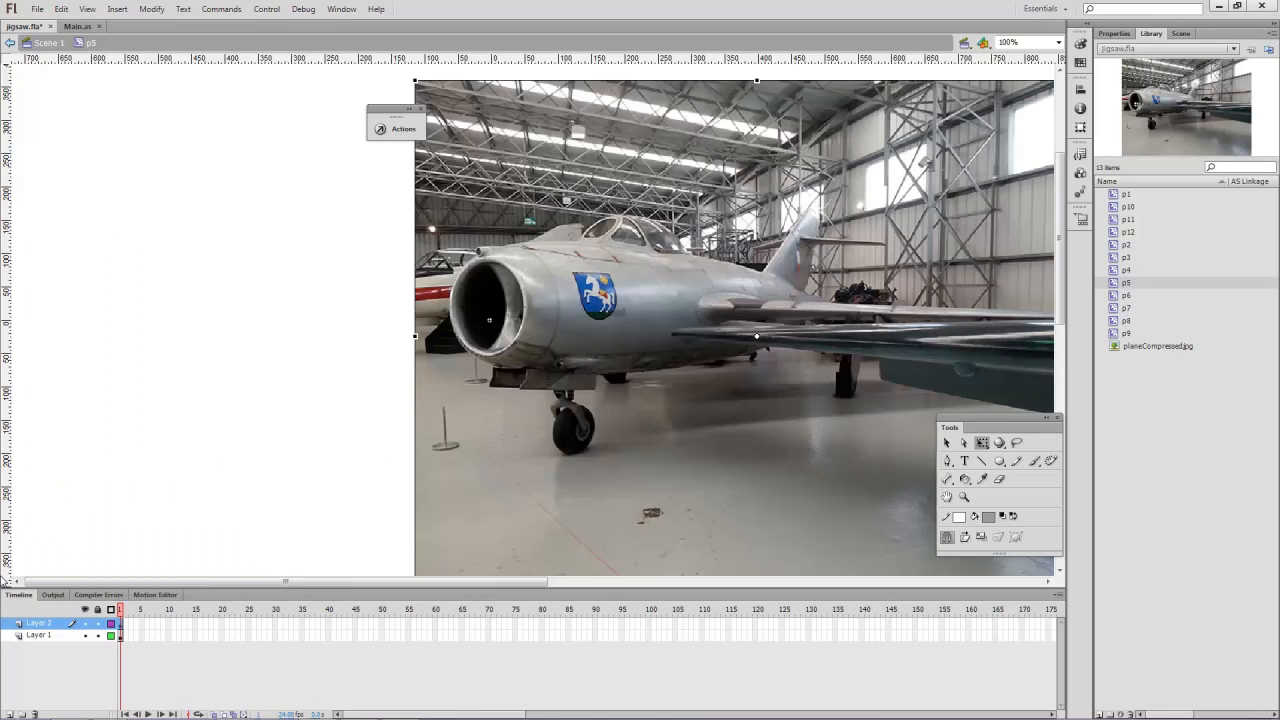
click(24, 638)
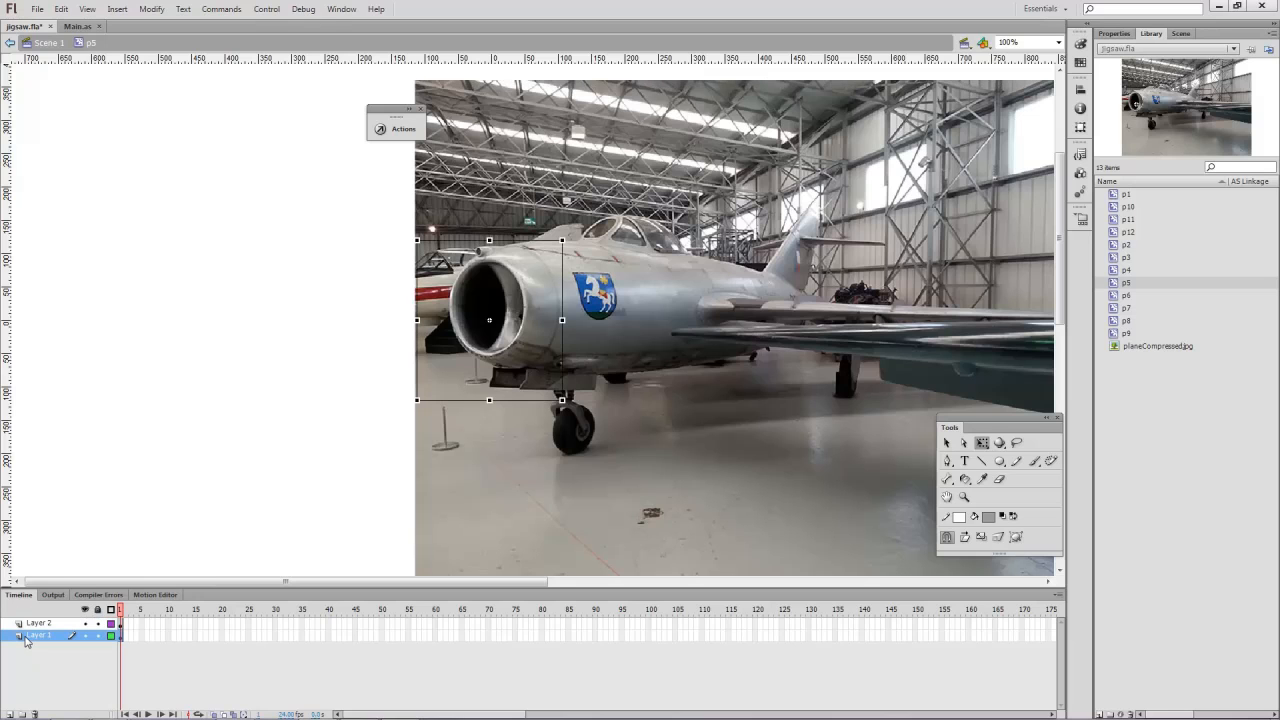
click(8, 713)
click(36, 622)
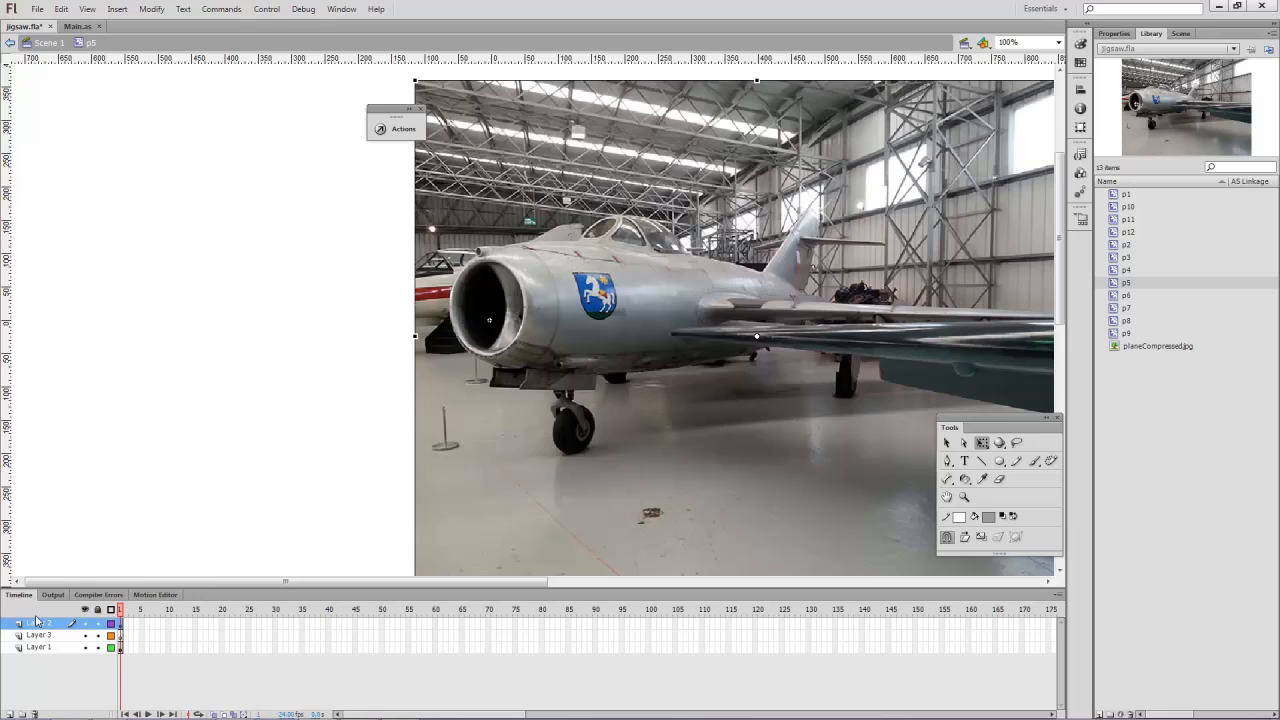
key(ctrl+shift+v)
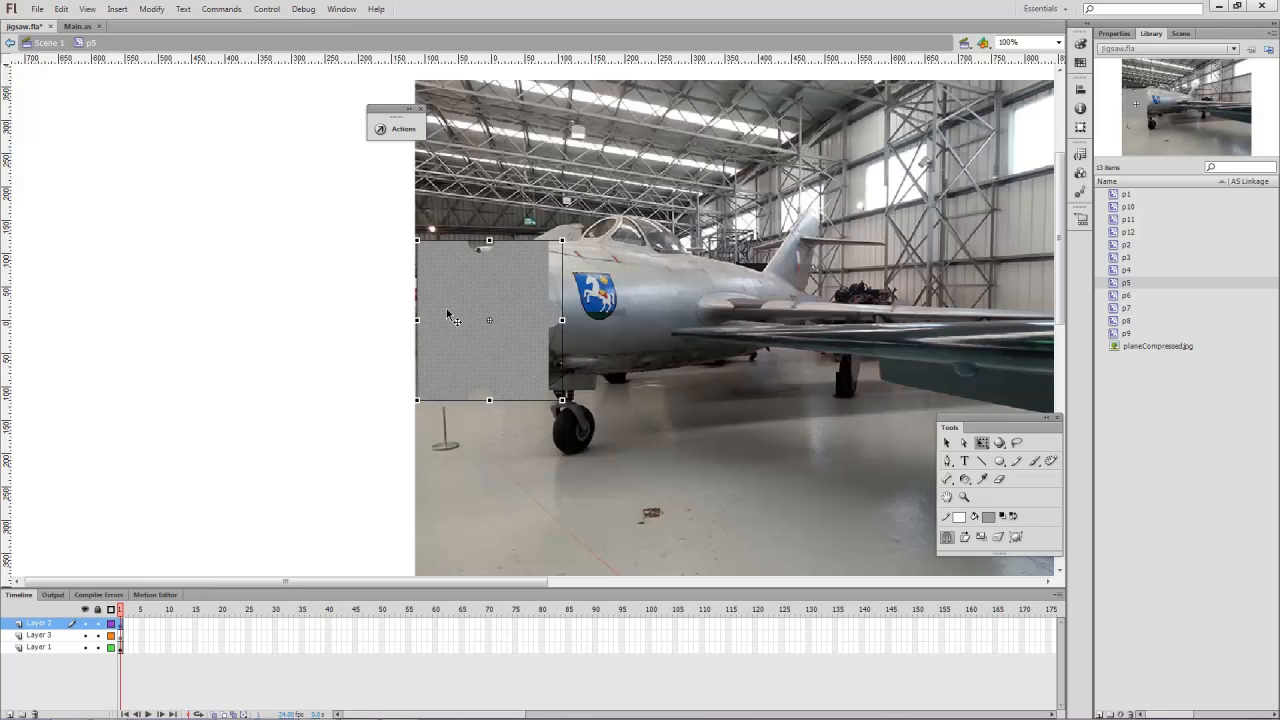
click(64, 637)
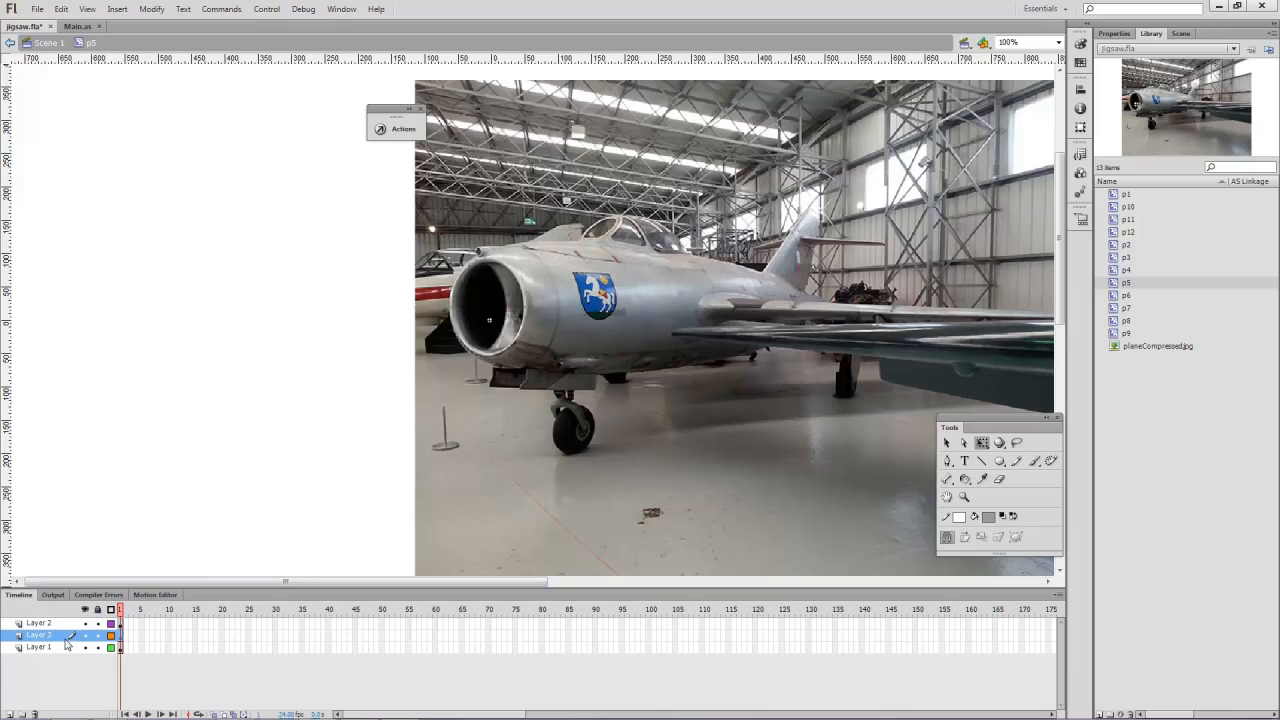
click(64, 625)
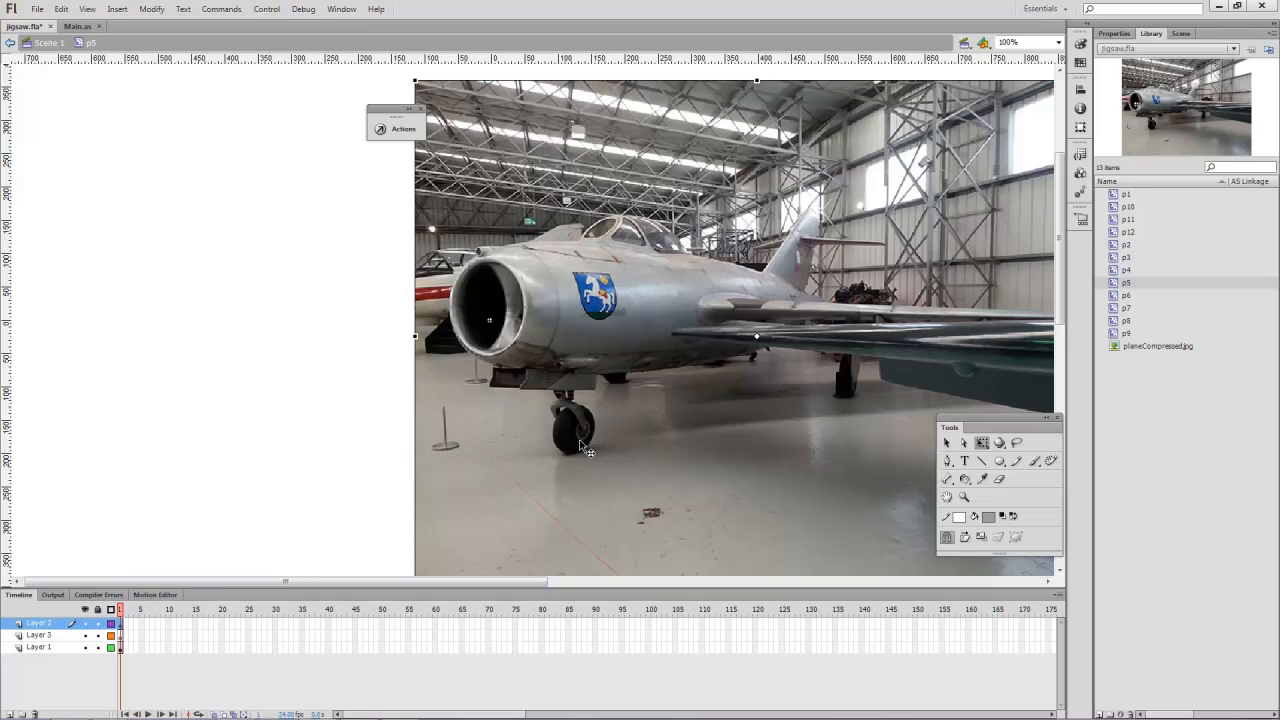
In p5, move Layer 3 above the aircraft image layer, paste the piece shape in place on it, and make it a mask
click(40, 633)
drag(40, 633, 46, 624)
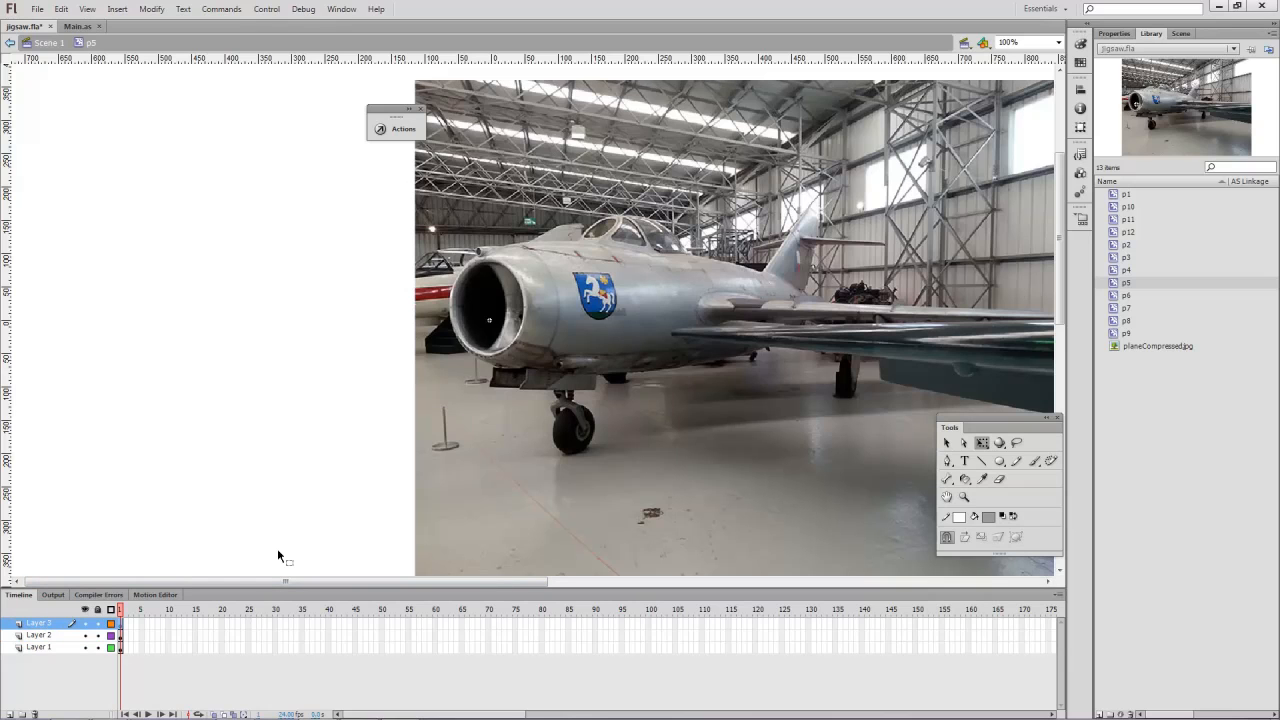
right_click(55, 624)
click(120, 444)
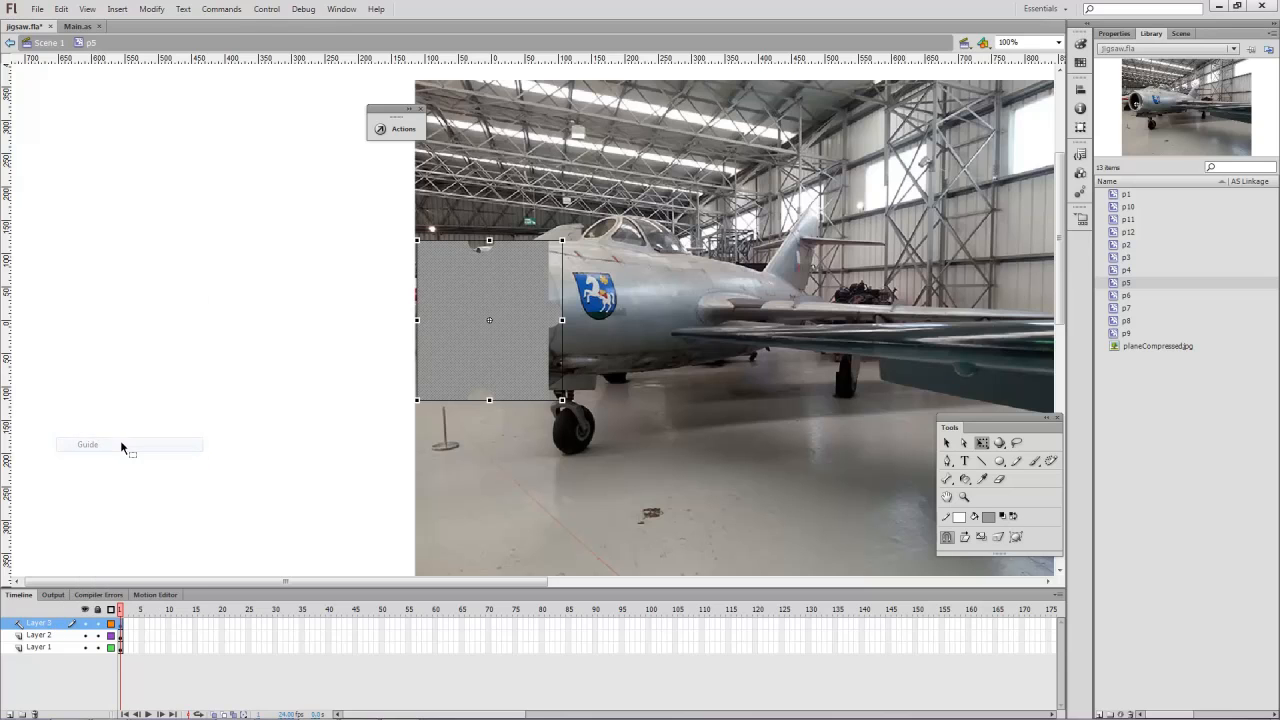
right_click(52, 634)
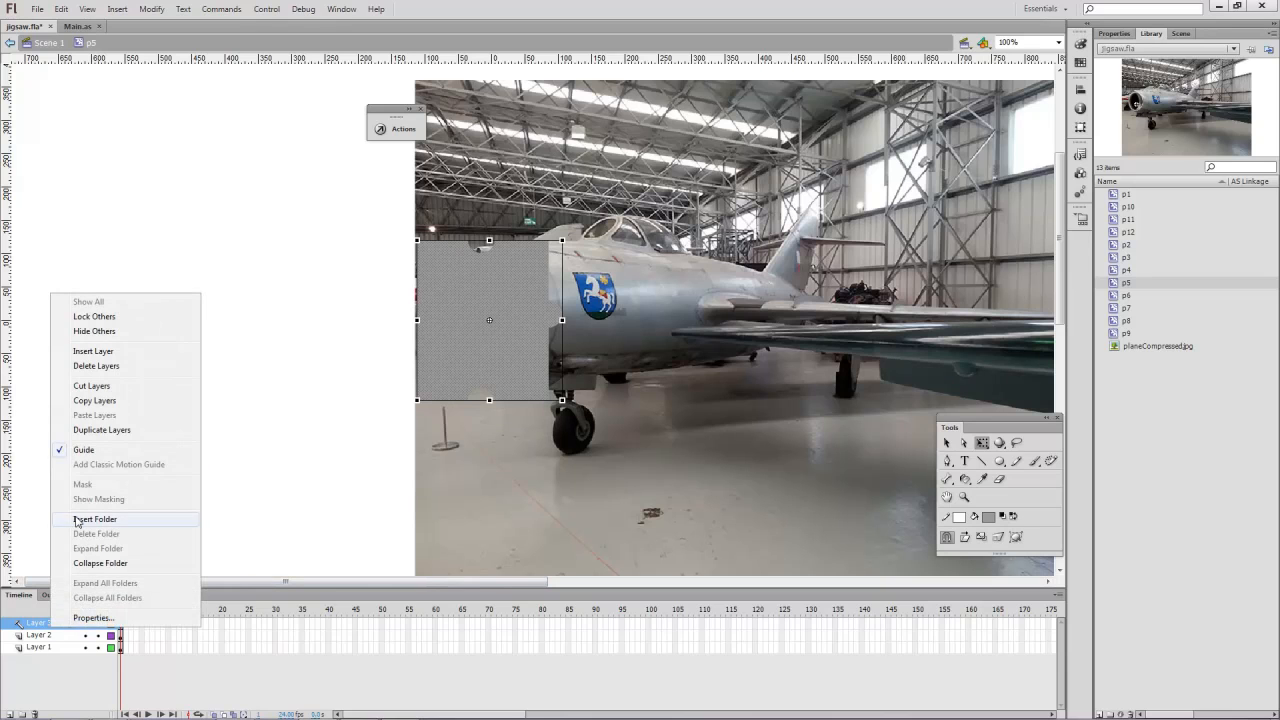
click(85, 450)
right_click(42, 622)
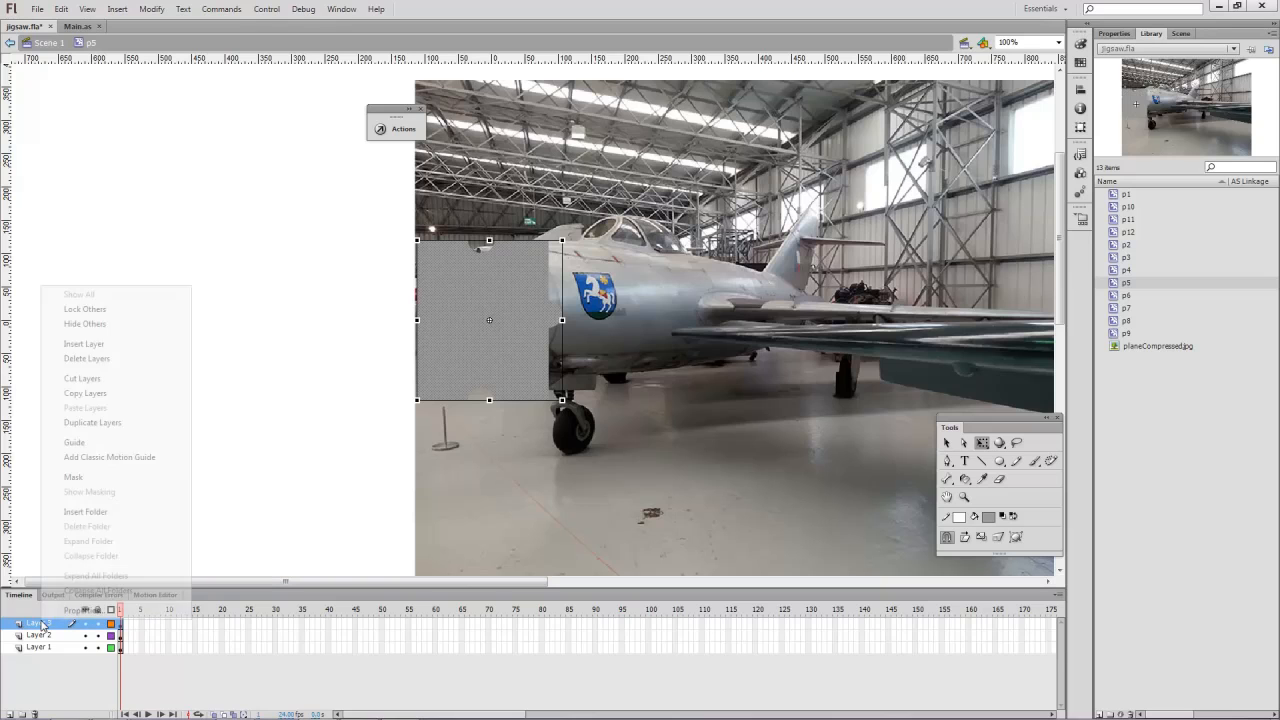
click(73, 477)
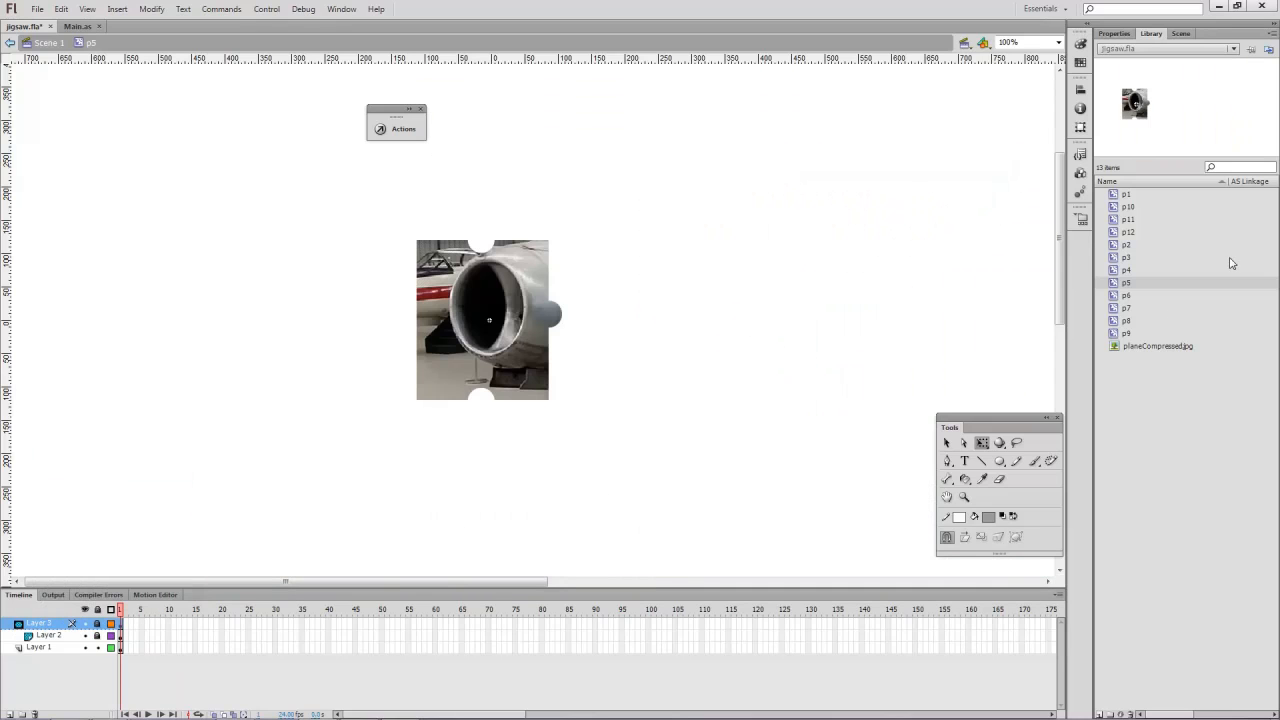
In the p6 symbol, add a layer above the aircraft image, copy the Layer 1 piece shape onto it in place, and make it a mask
double_click(1126, 296)
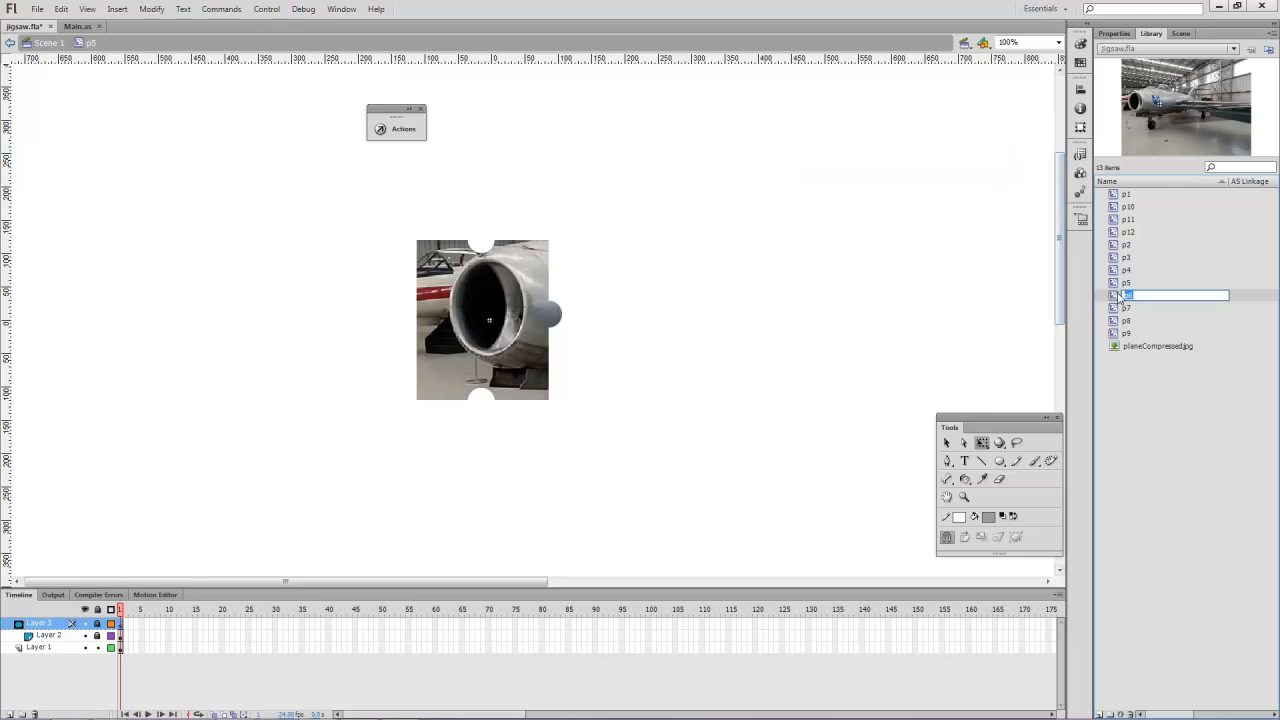
double_click(1114, 296)
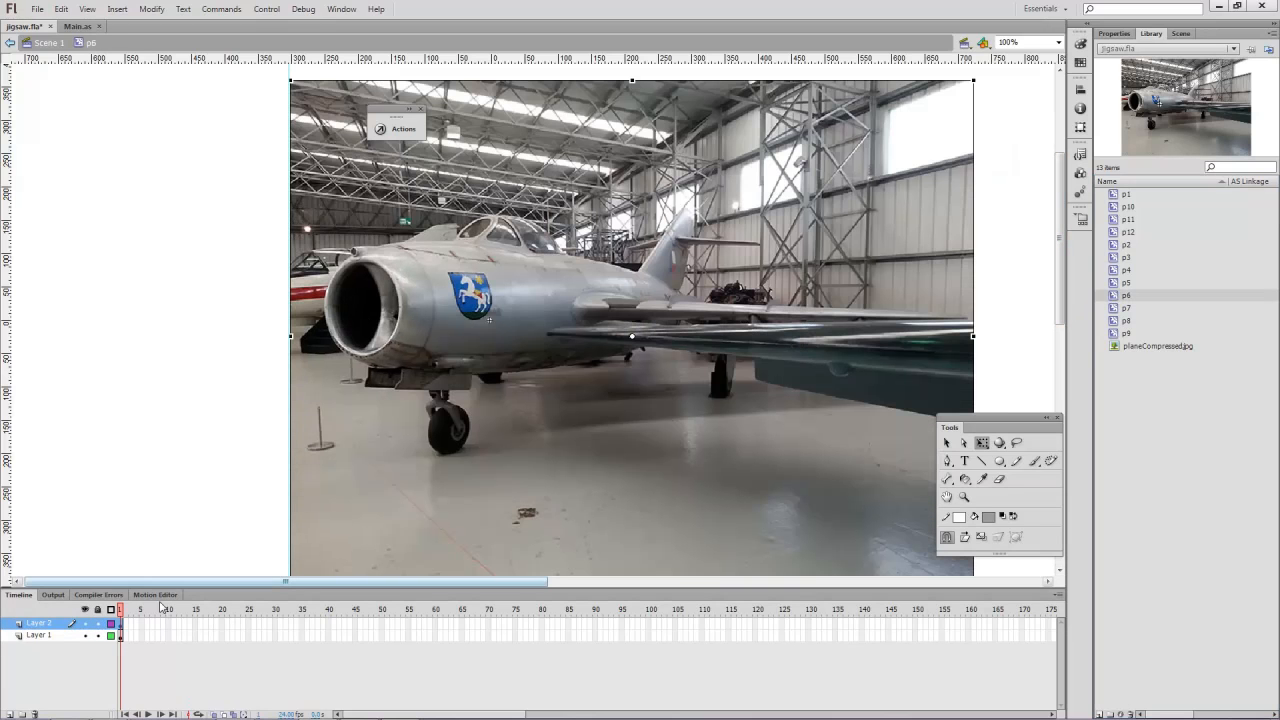
click(10, 714)
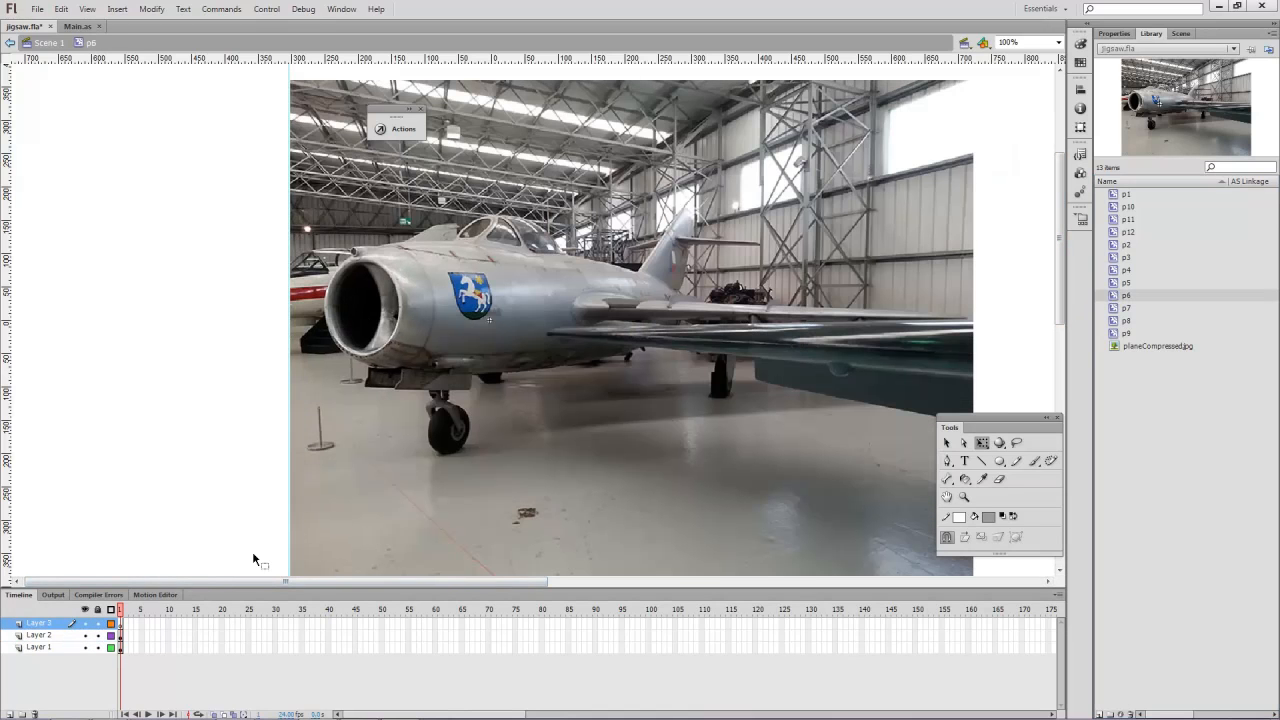
click(121, 647)
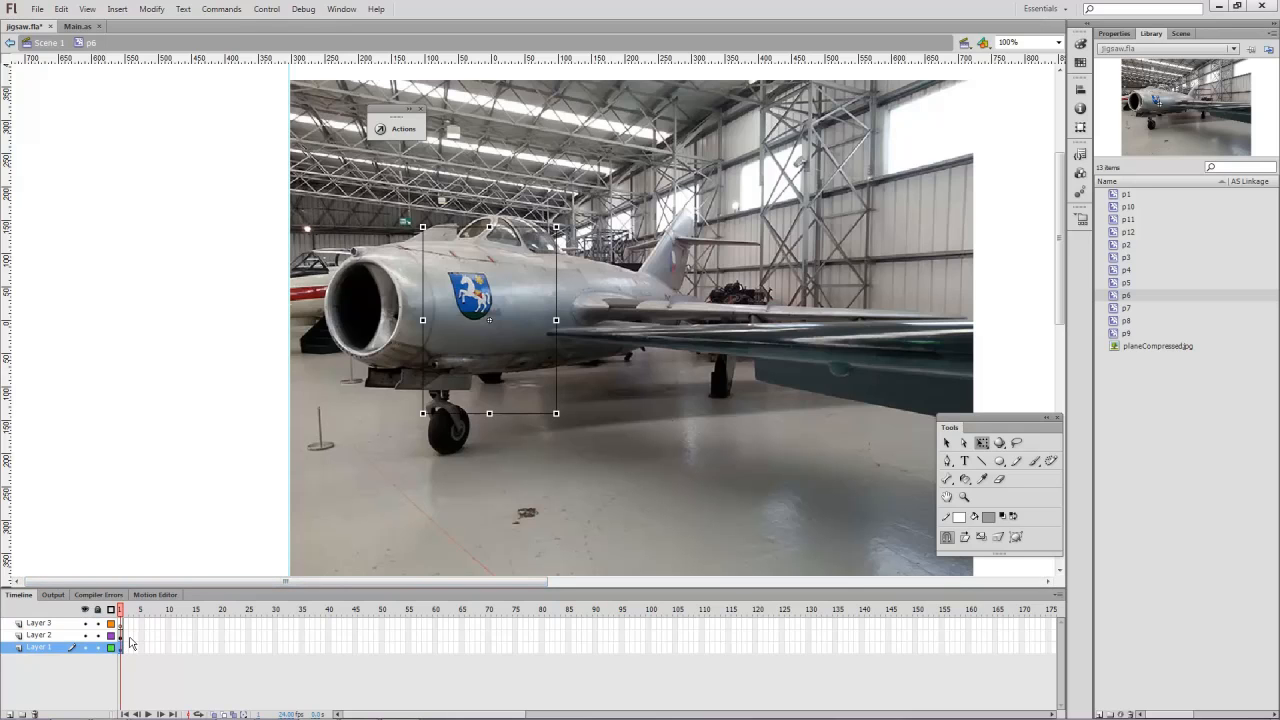
click(66, 623)
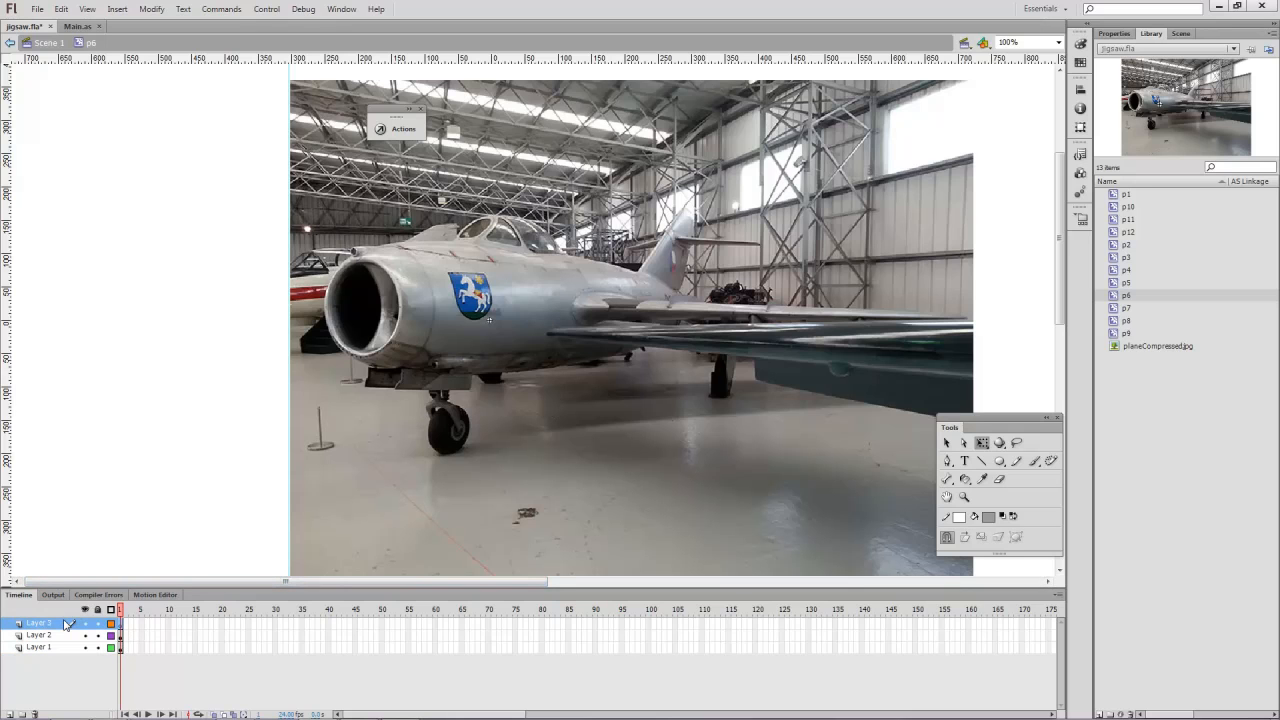
key(ctrl+shift+v)
right_click(66, 622)
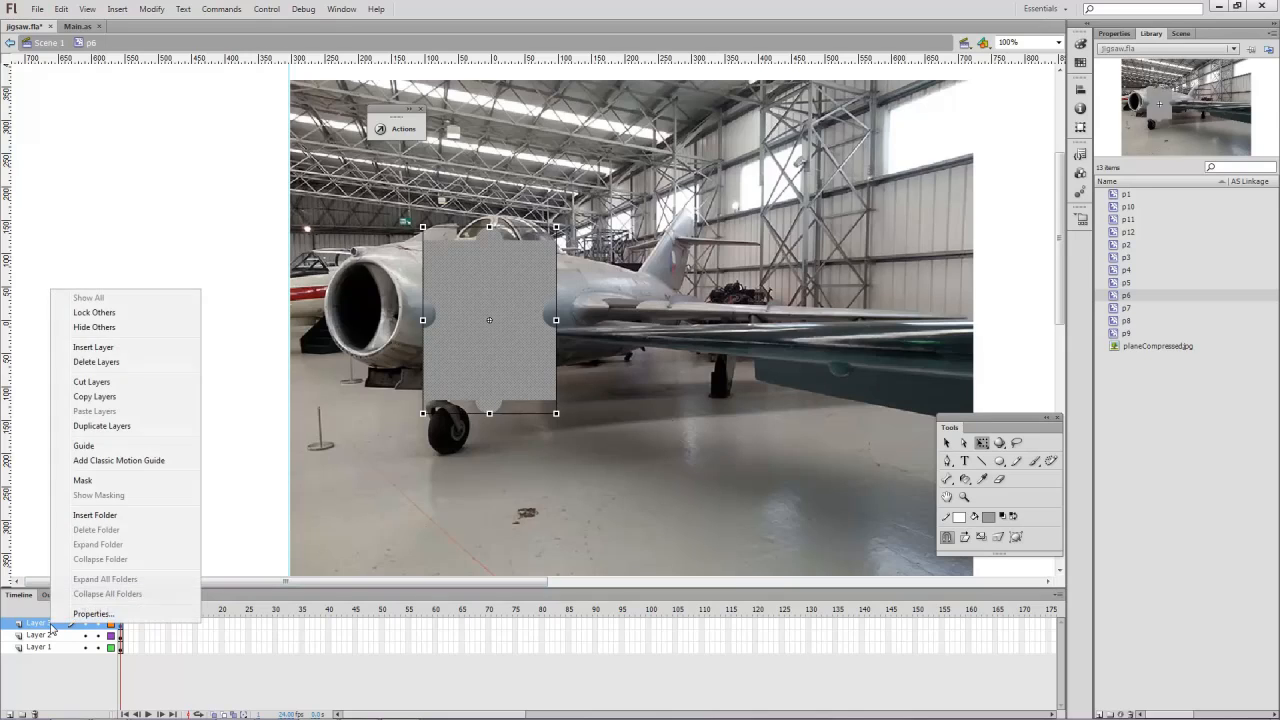
click(120, 478)
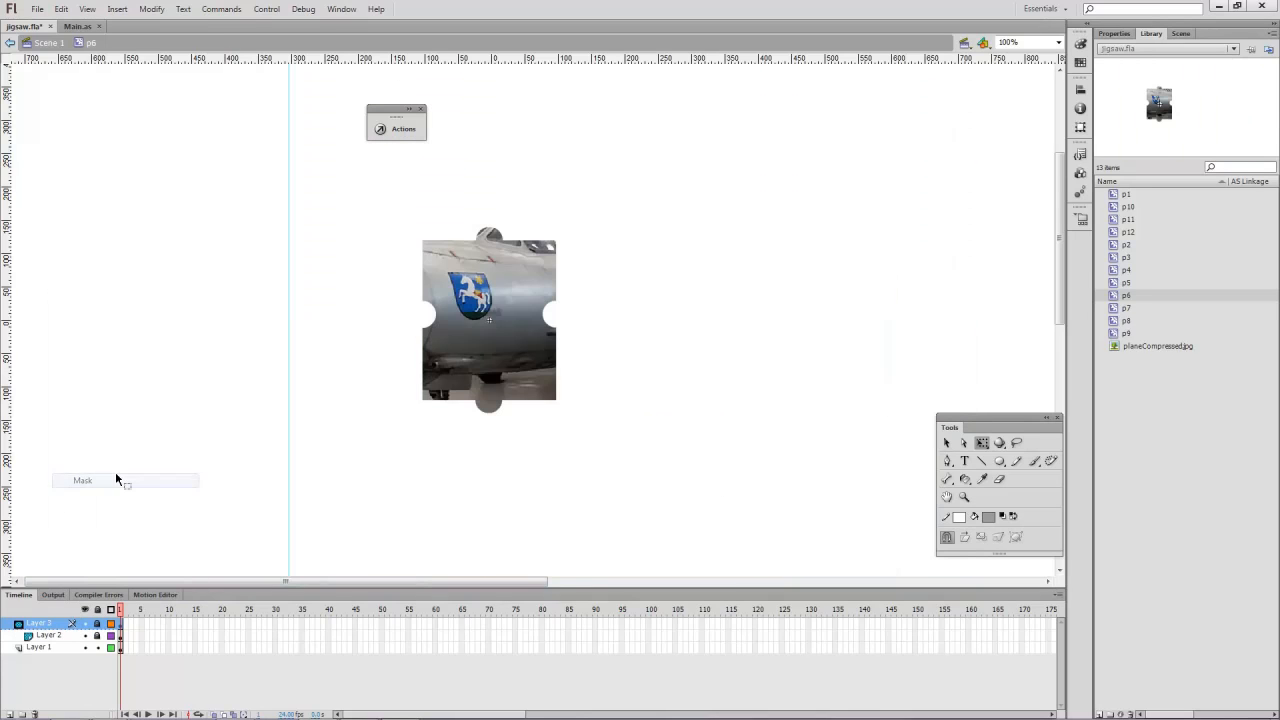
In the p7 symbol, add a top layer, copy the Layer 1 piece shape onto it in place, and turn that layer into a mask
double_click(1118, 309)
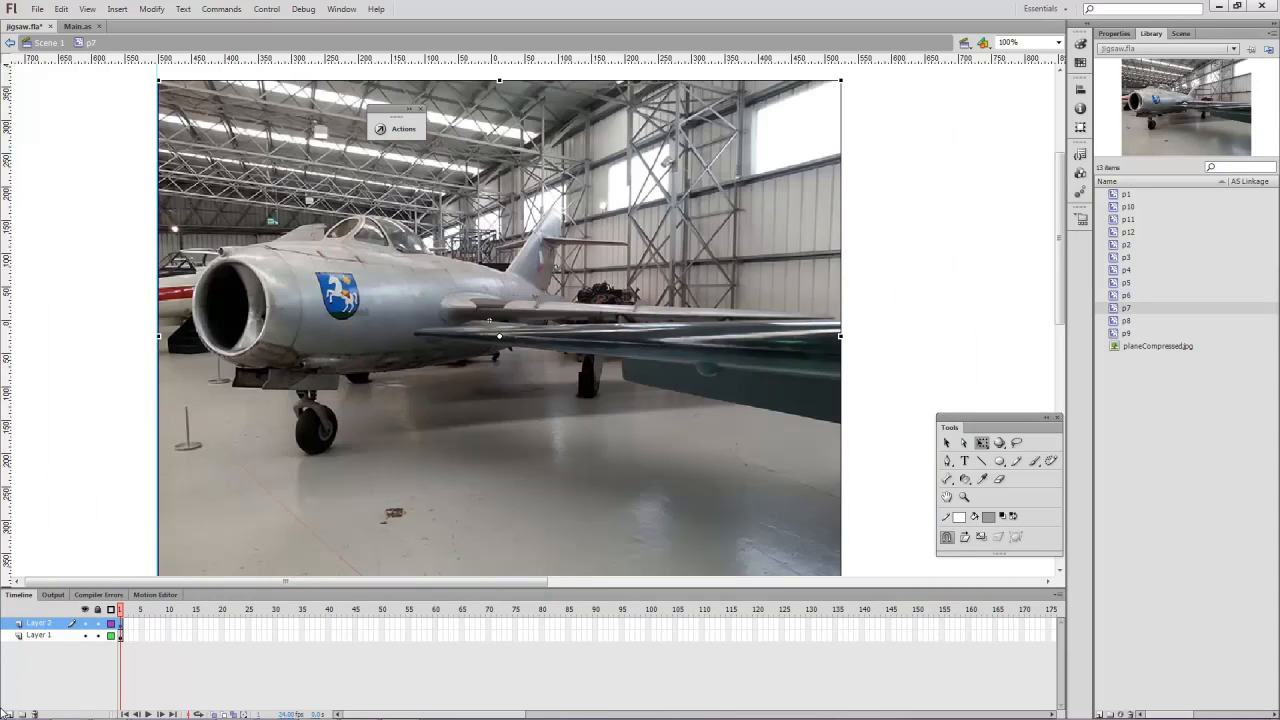
click(44, 649)
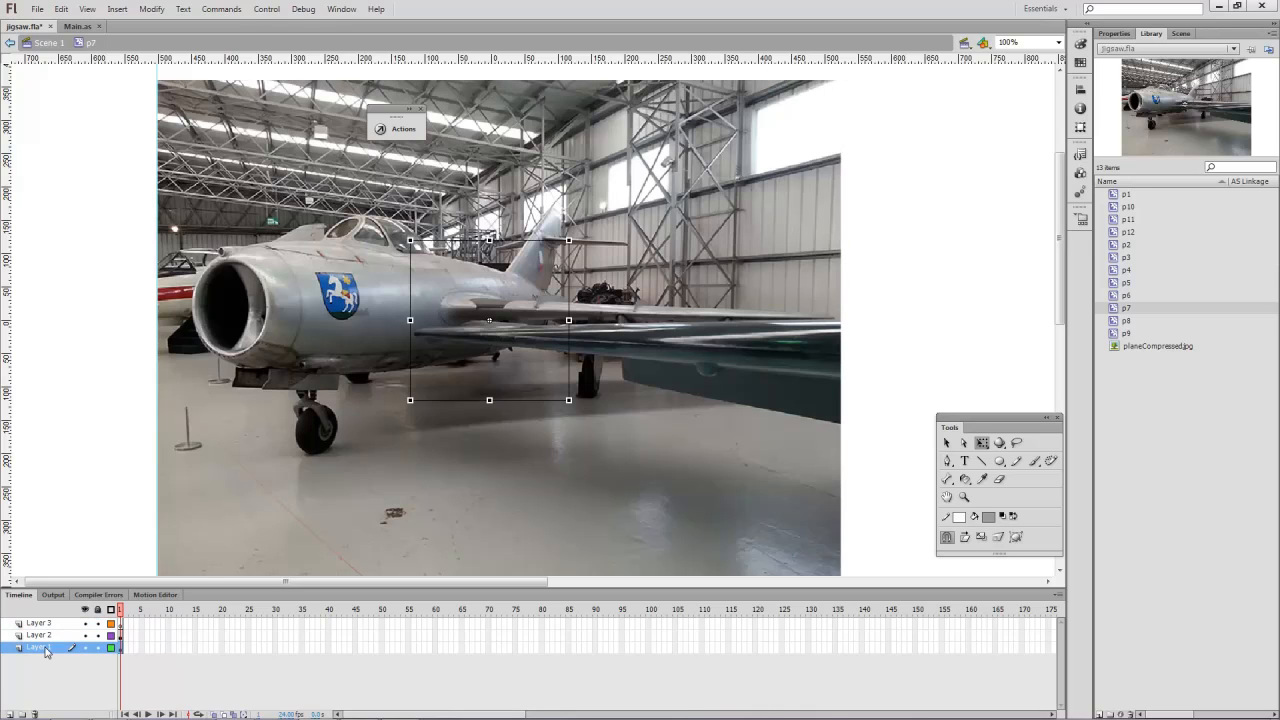
click(48, 624)
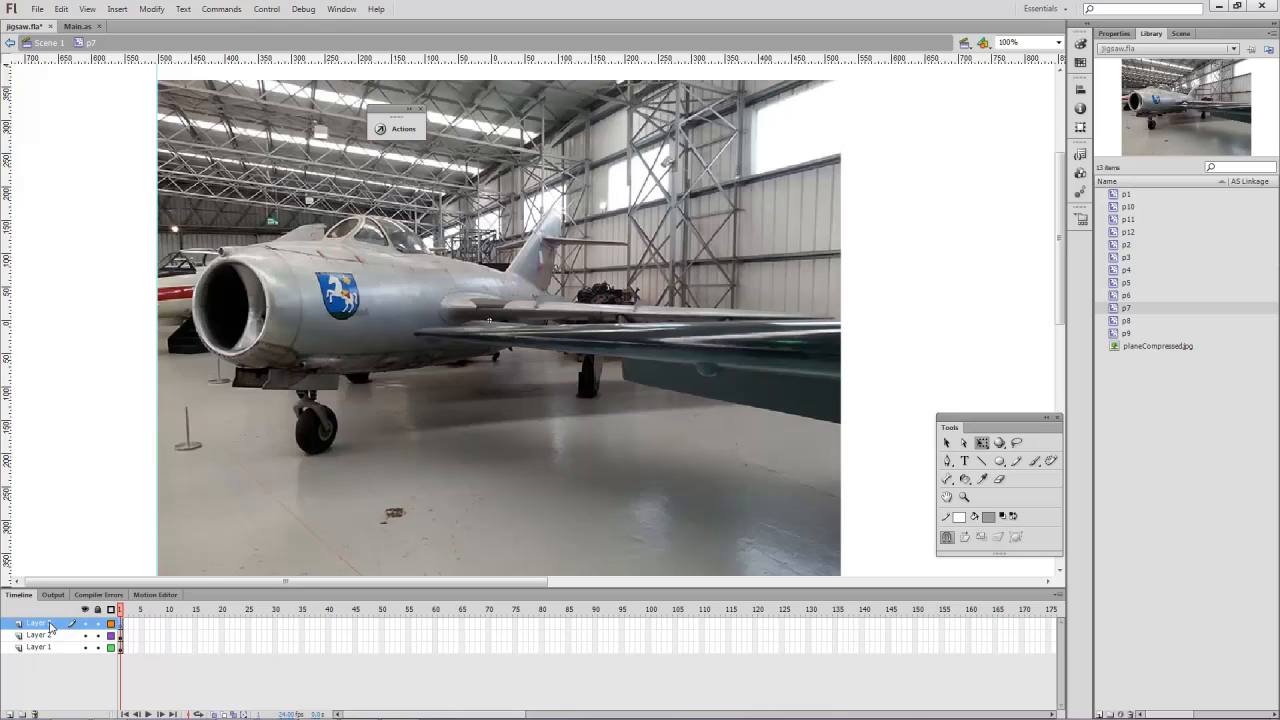
key(ctrl+shift+v)
right_click(50, 626)
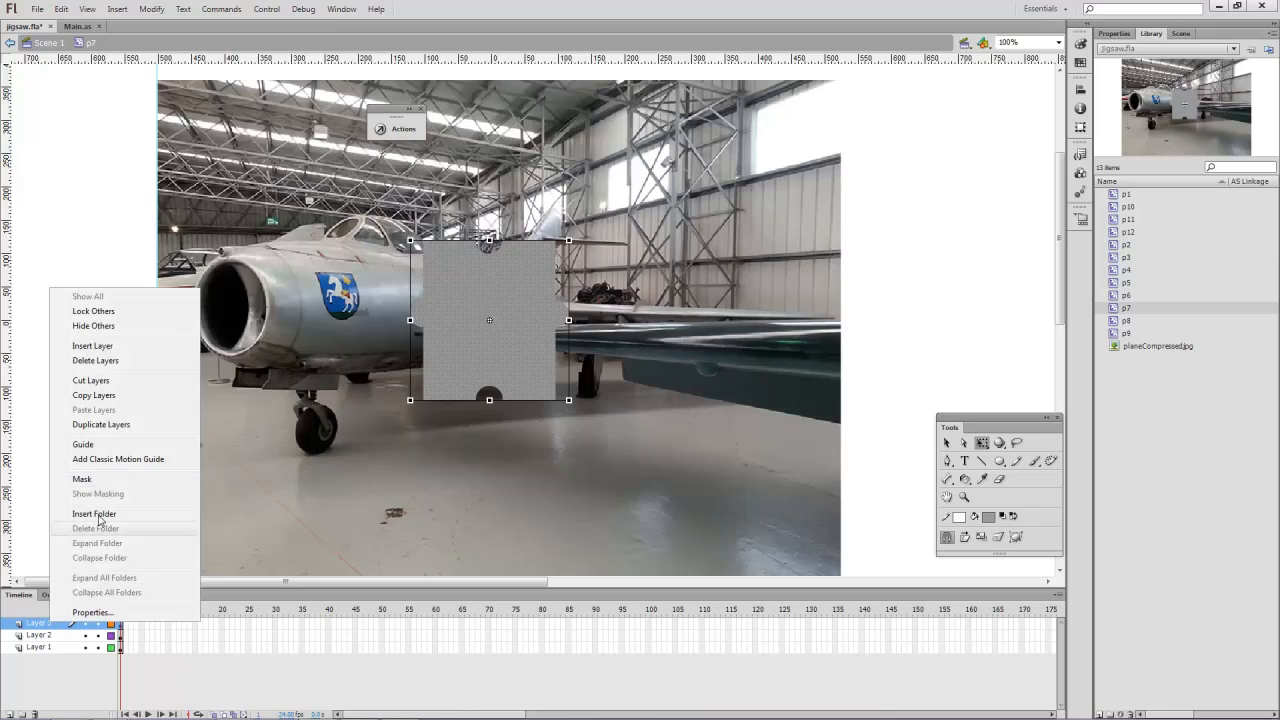
click(105, 480)
In the p8 symbol, add Layer 3 above the aircraft image, copy the Layer 1 piece shape onto it in place, and make Layer 3 a mask
click(1124, 321)
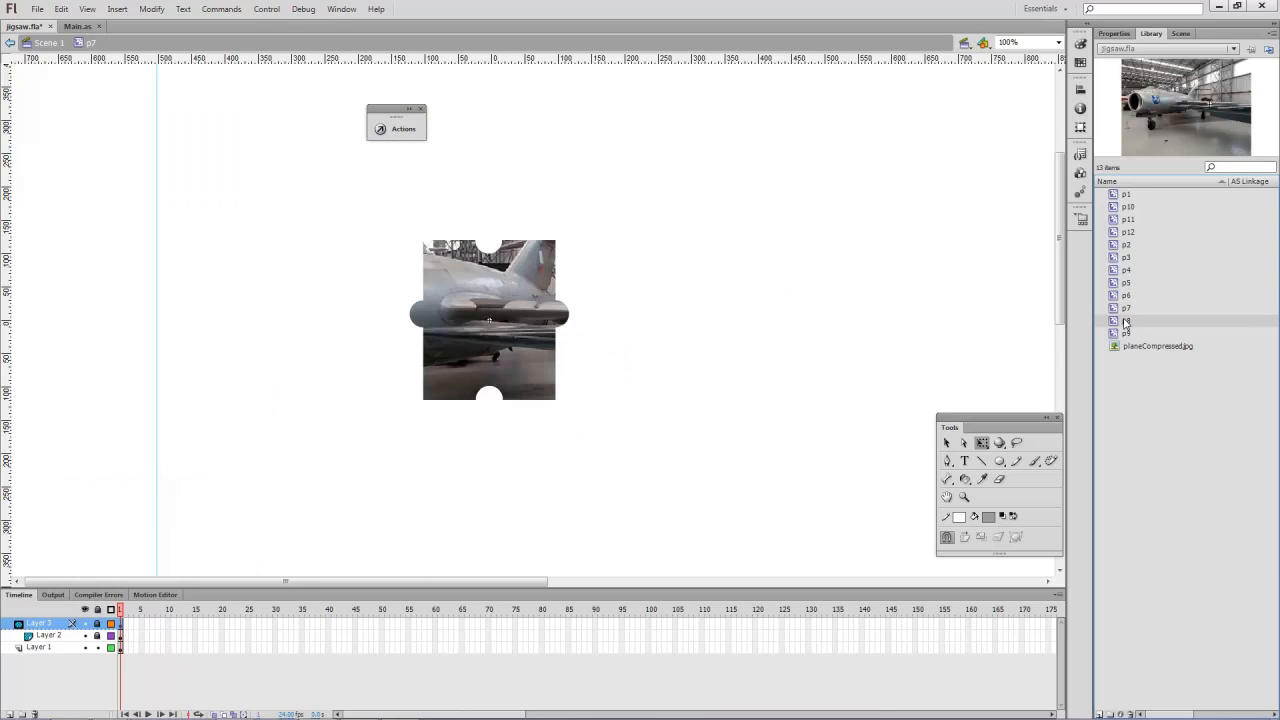
double_click(1124, 321)
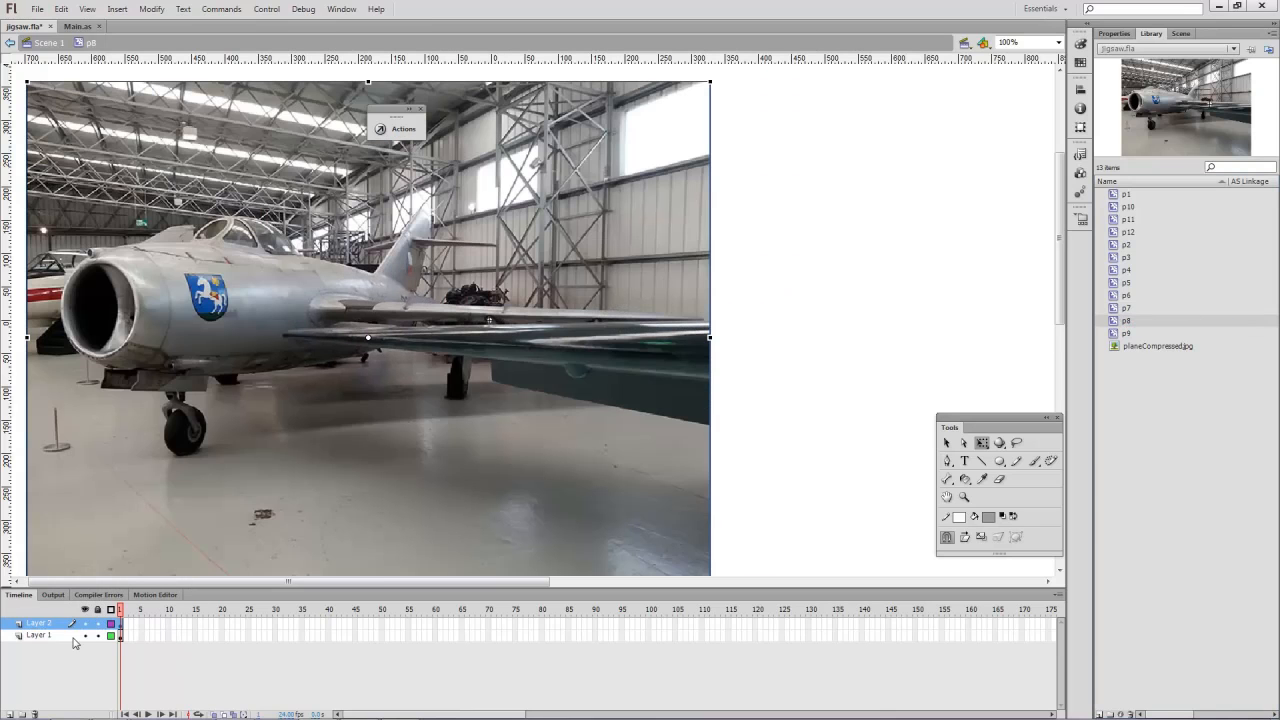
click(36, 637)
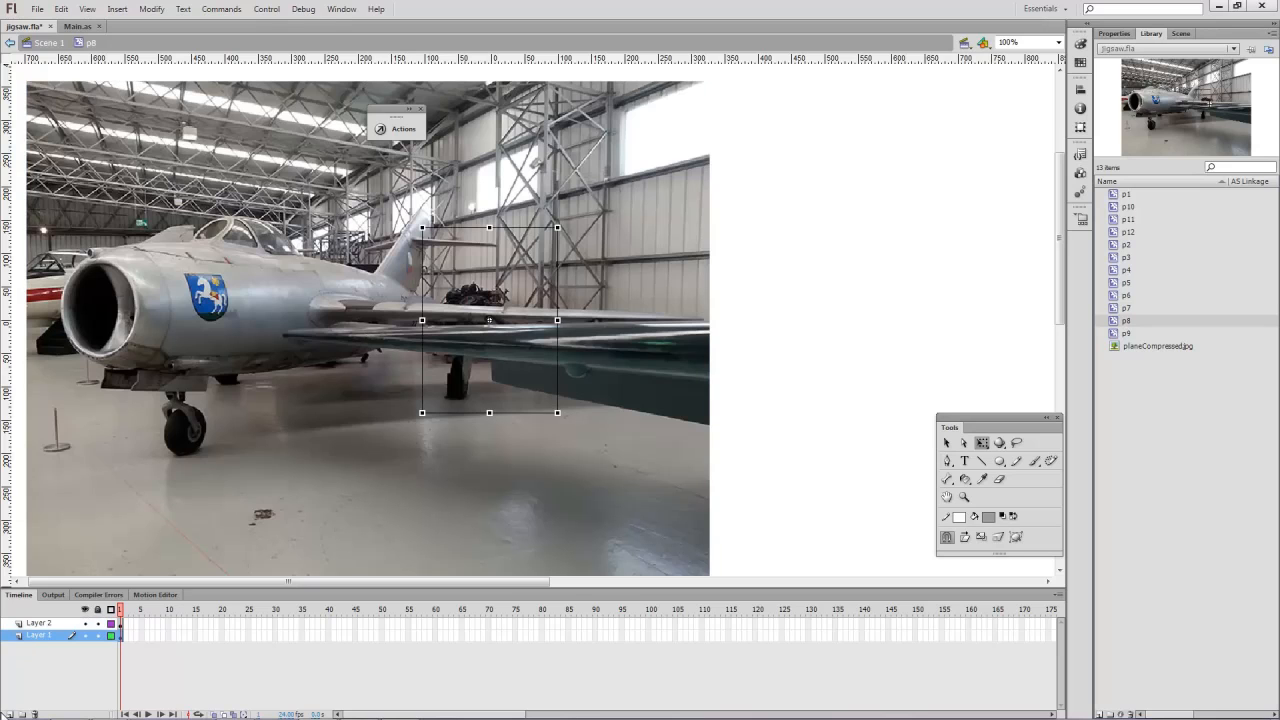
click(36, 624)
click(11, 713)
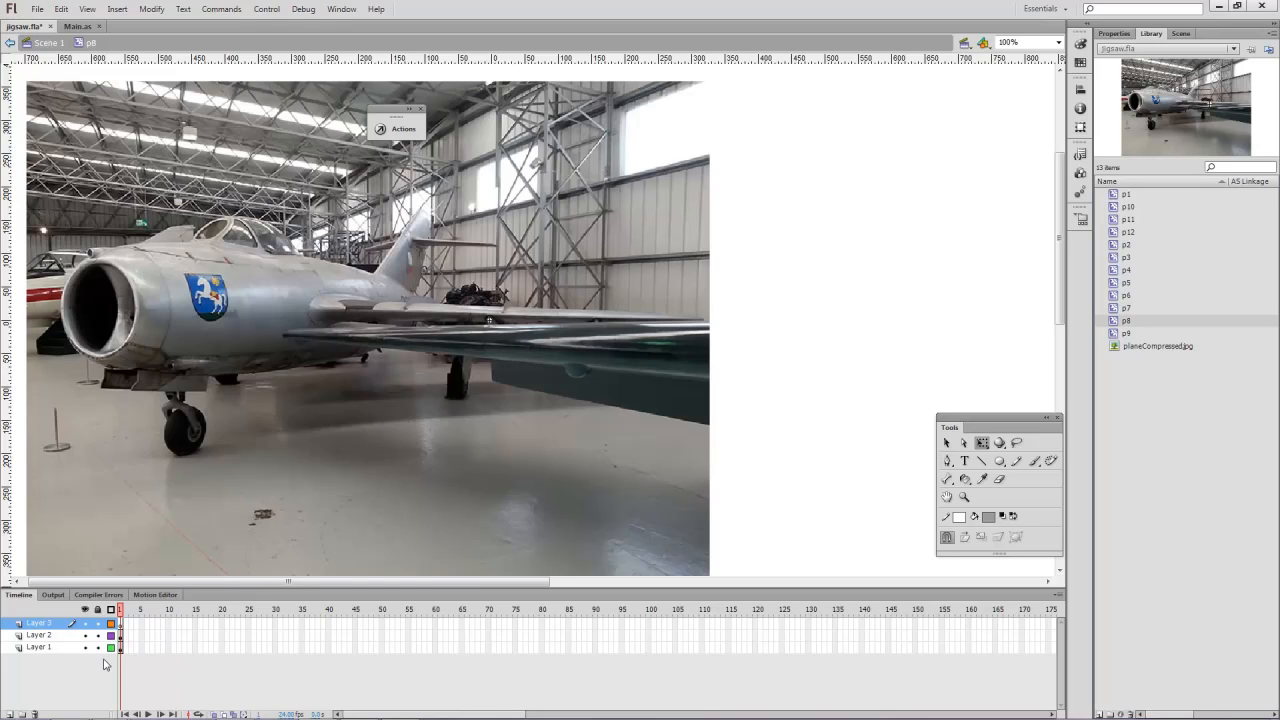
click(67, 649)
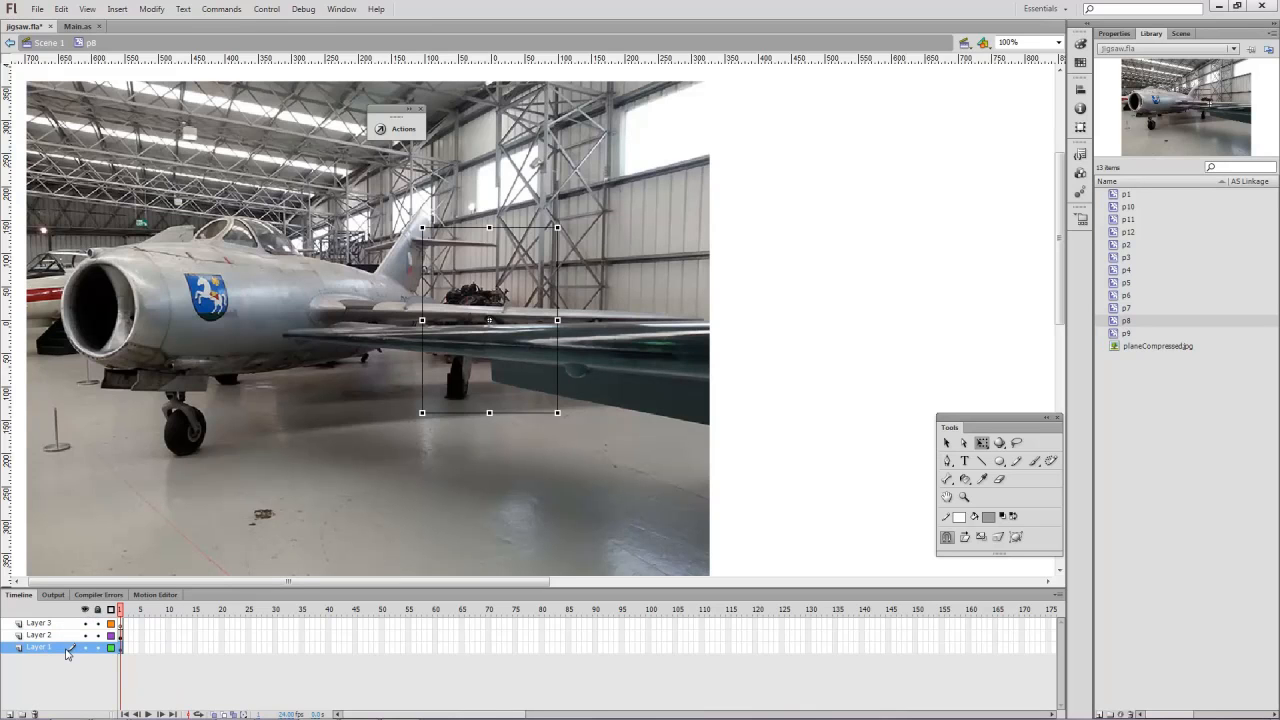
click(59, 625)
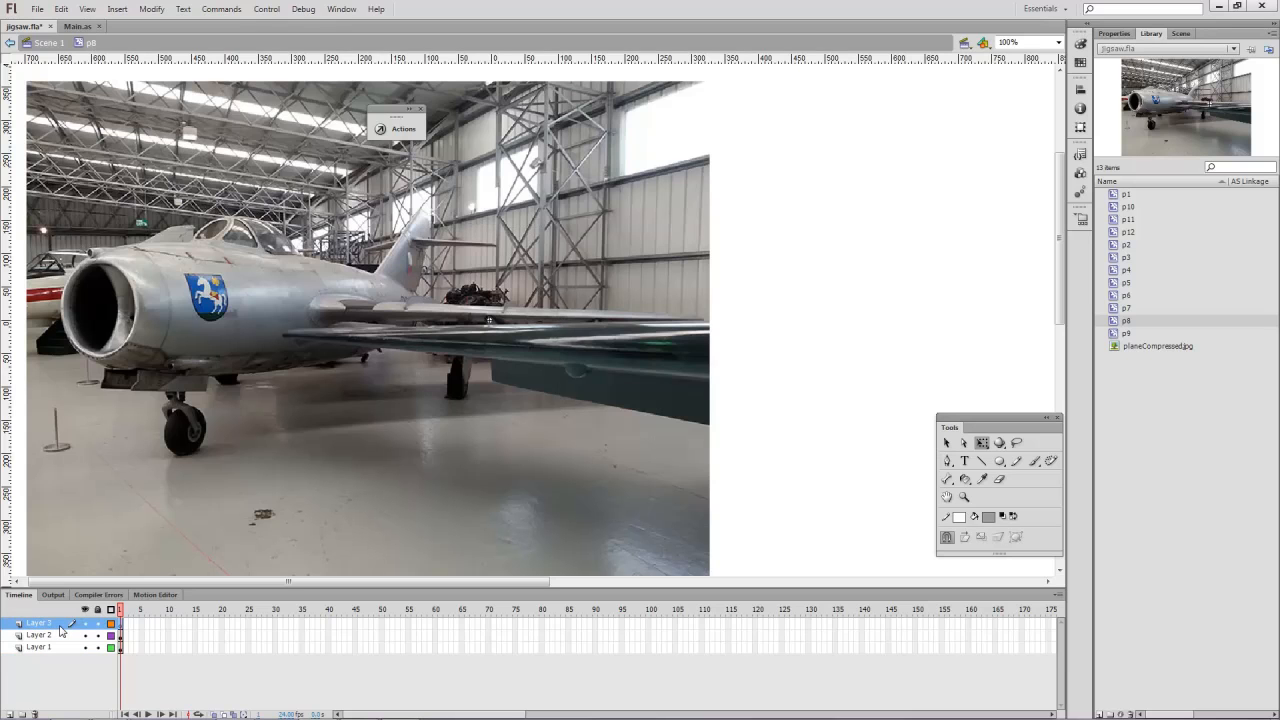
key(ctrl+shift+v)
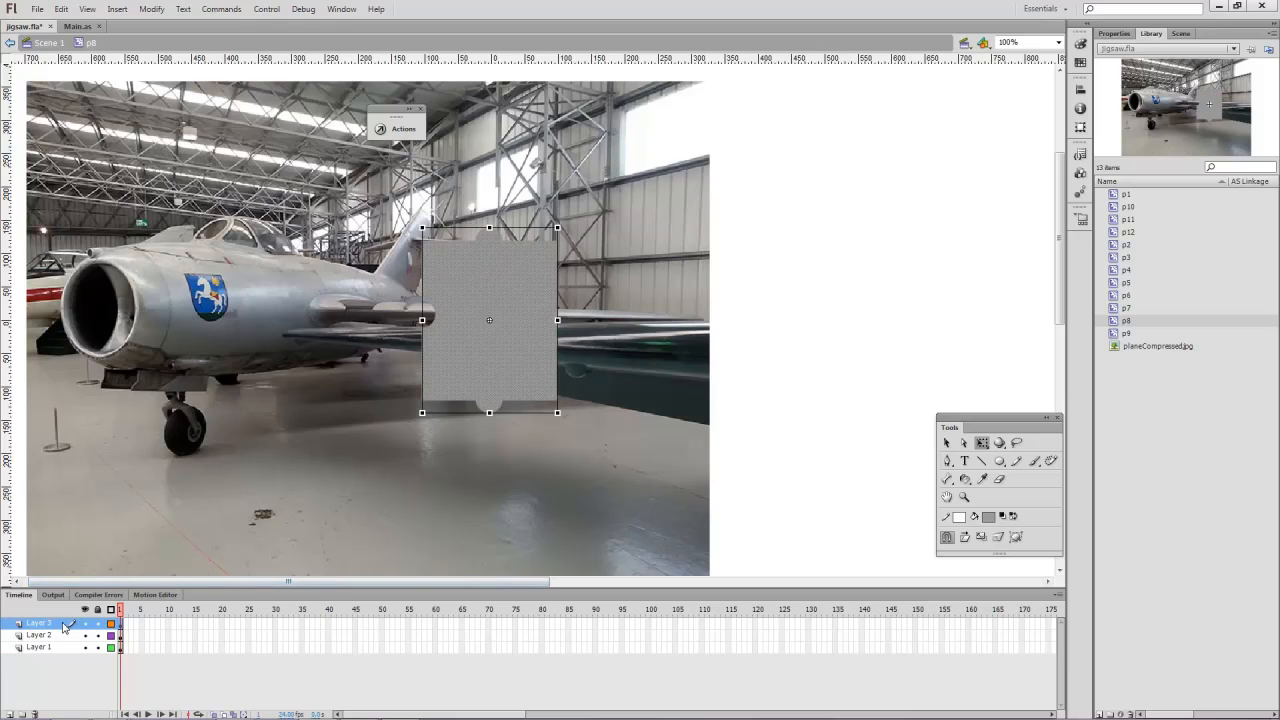
right_click(63, 625)
click(94, 477)
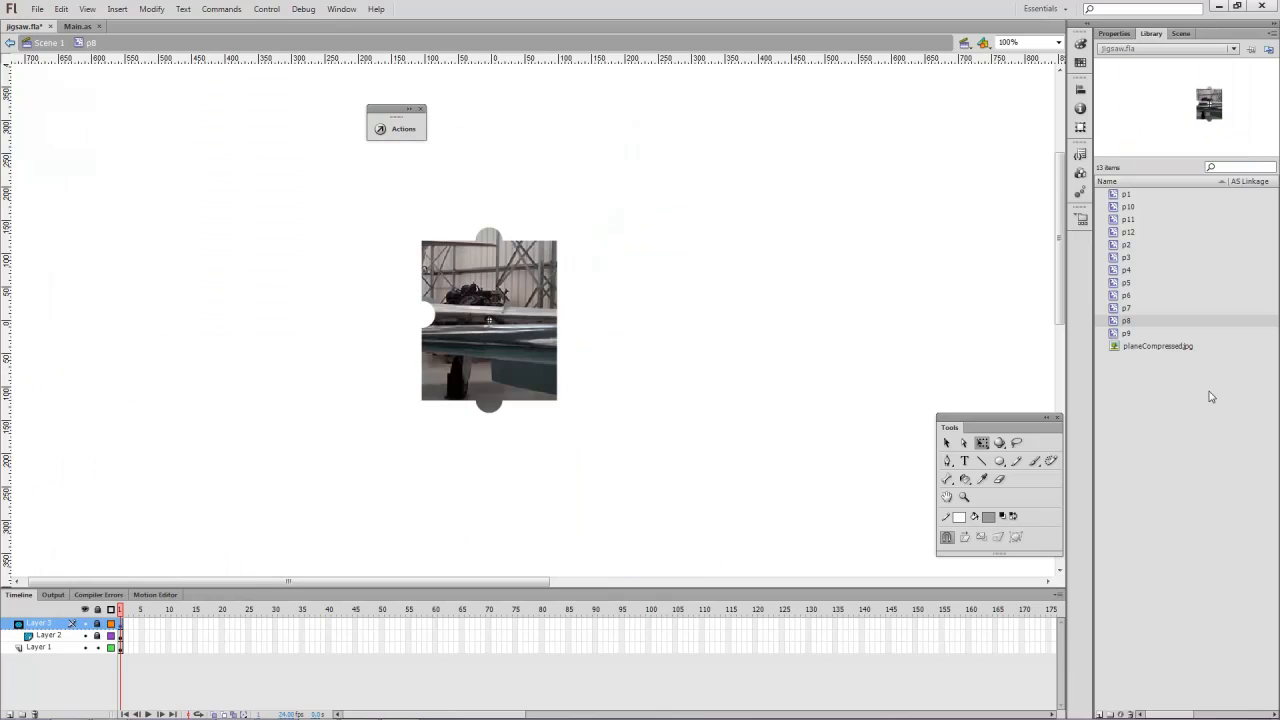
In the p9 symbol, add Layer 3 above the aircraft image, copy the Layer 1 piece shape onto it in place, and make it a mask
double_click(1125, 333)
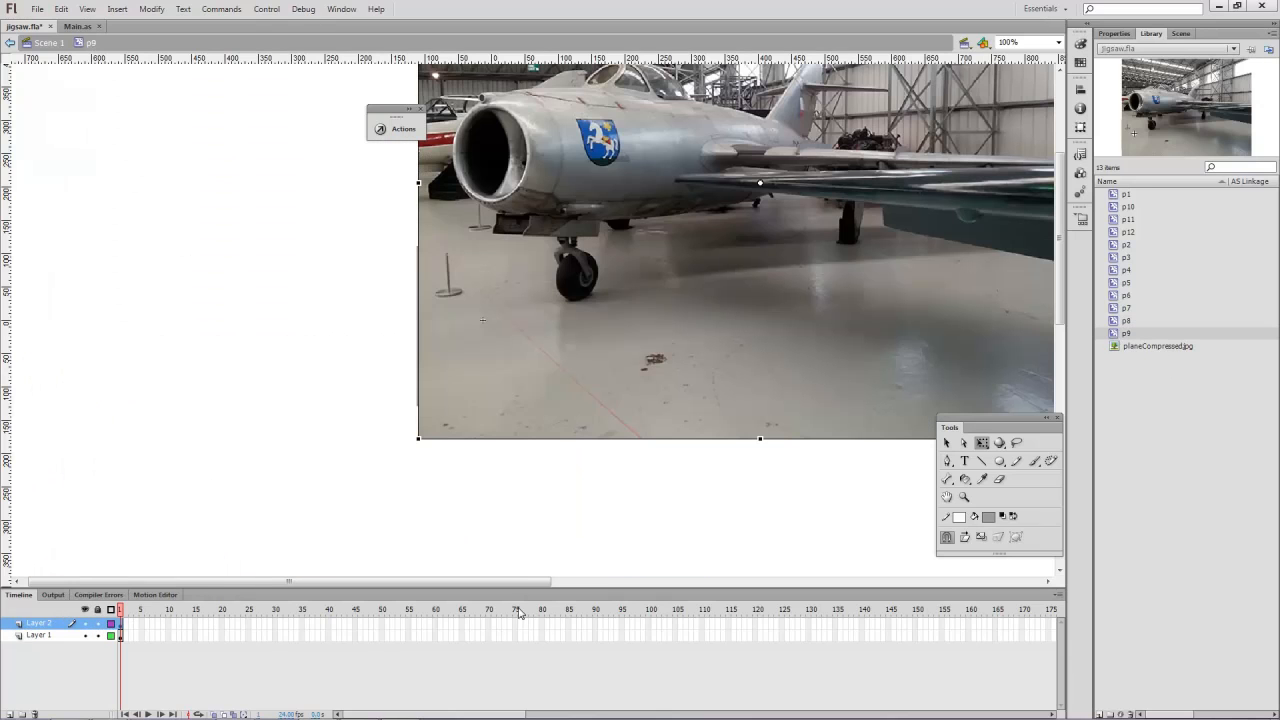
click(8, 714)
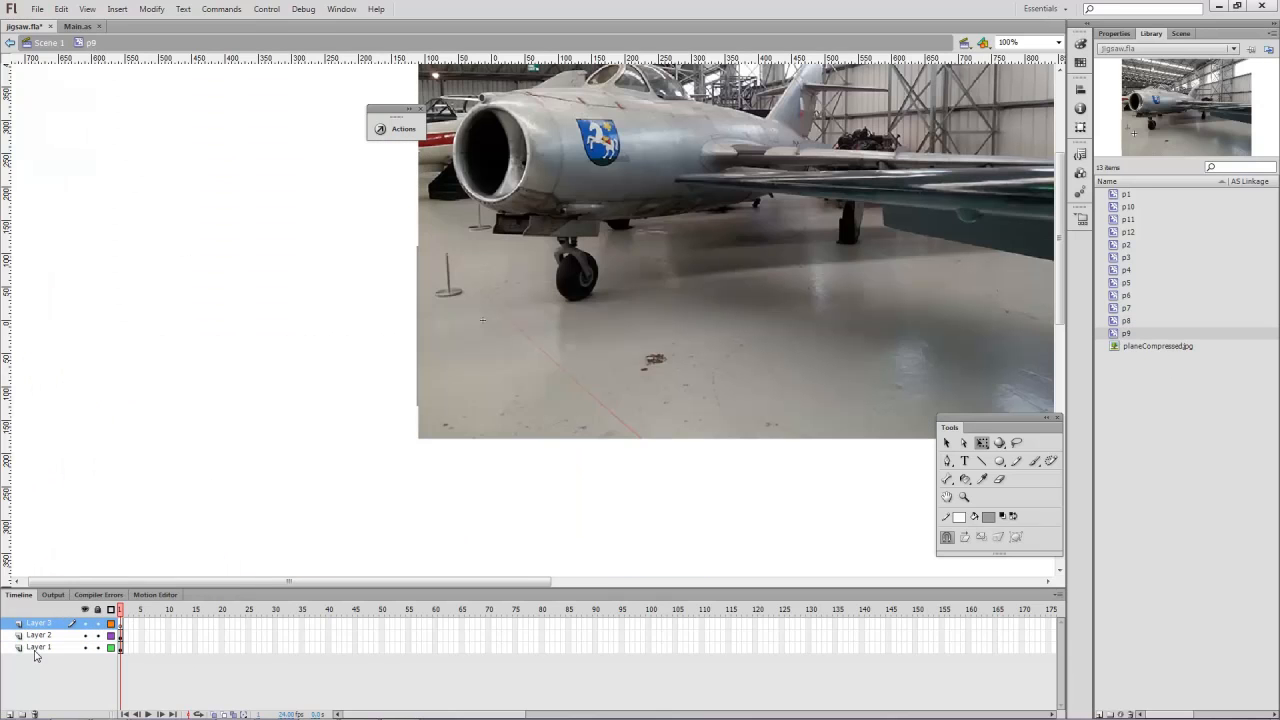
click(36, 648)
click(42, 625)
click(44, 648)
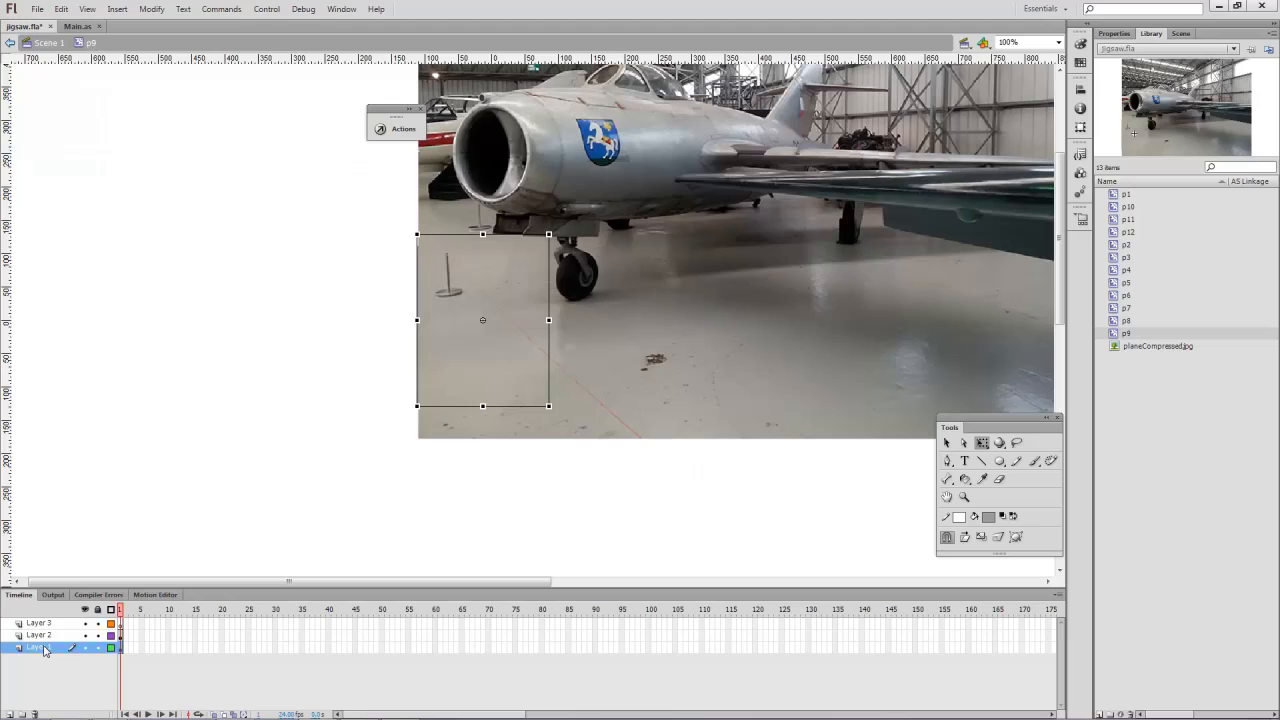
click(54, 624)
key(ctrl+shift+v)
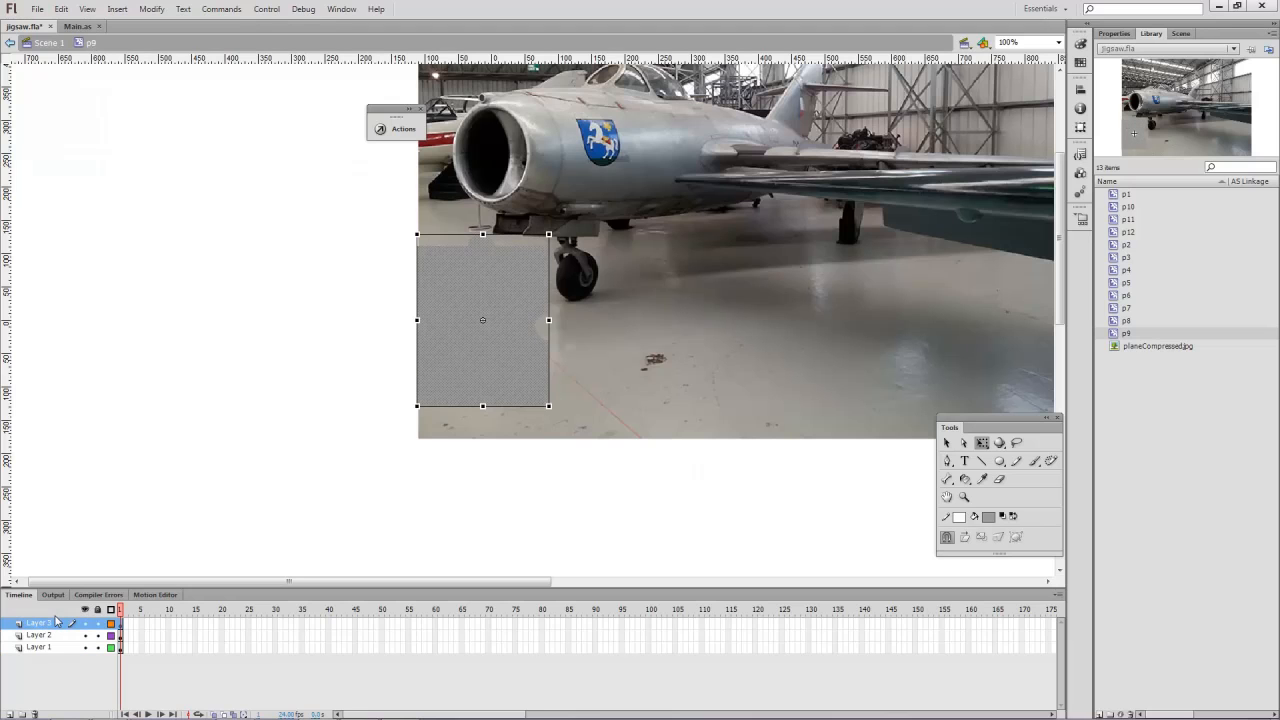
right_click(55, 626)
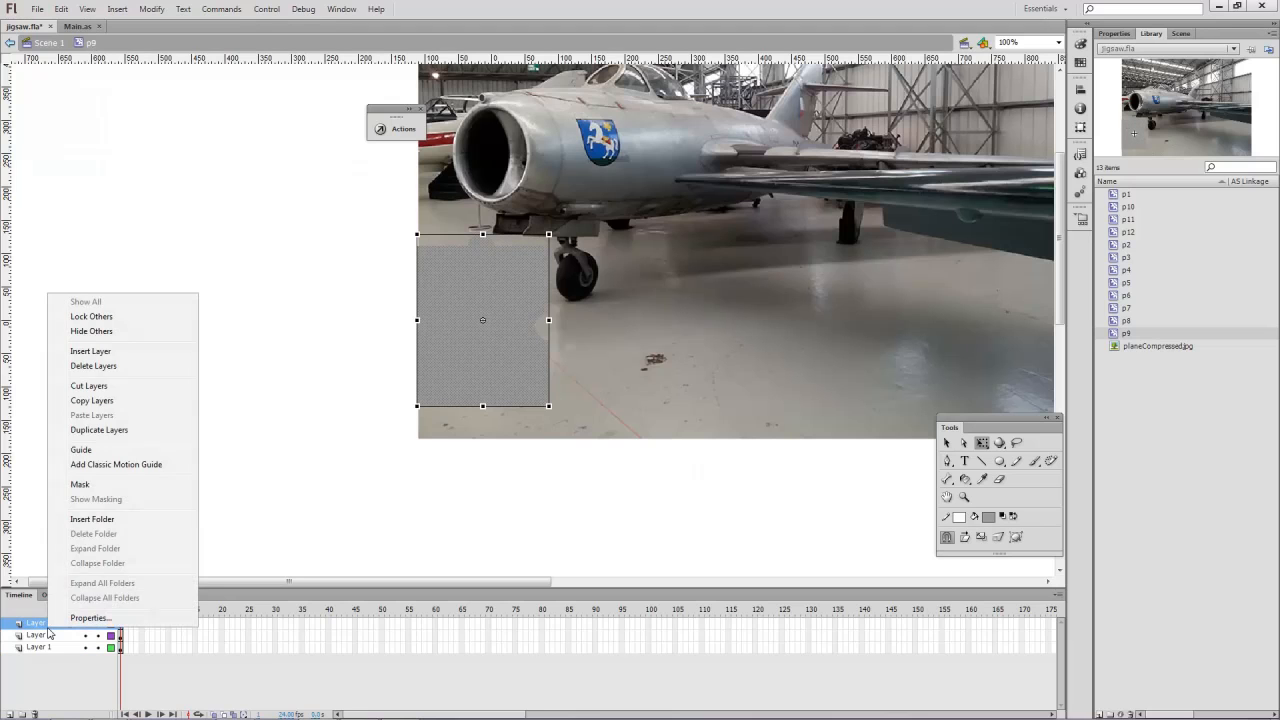
click(86, 487)
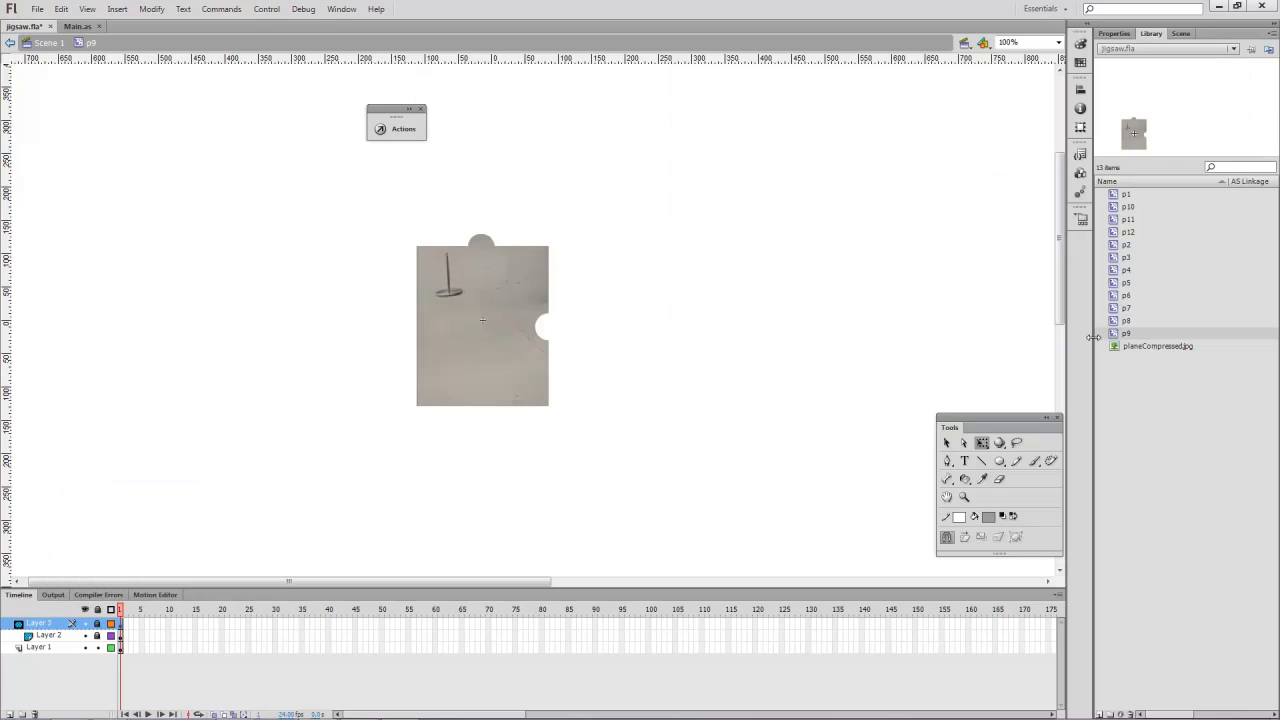
In the p10 symbol, add Layer 3 on top, copy the Layer 1 piece shape onto it in place, and turn it into a mask
double_click(1124, 207)
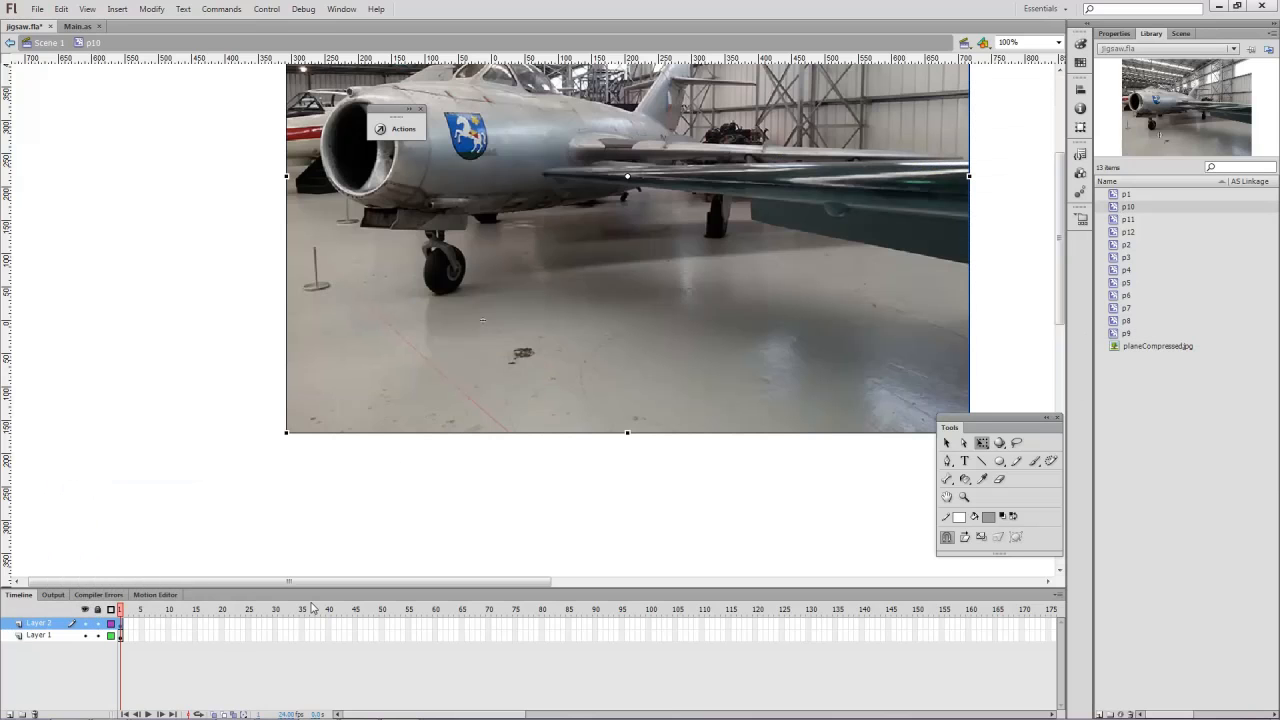
click(10, 714)
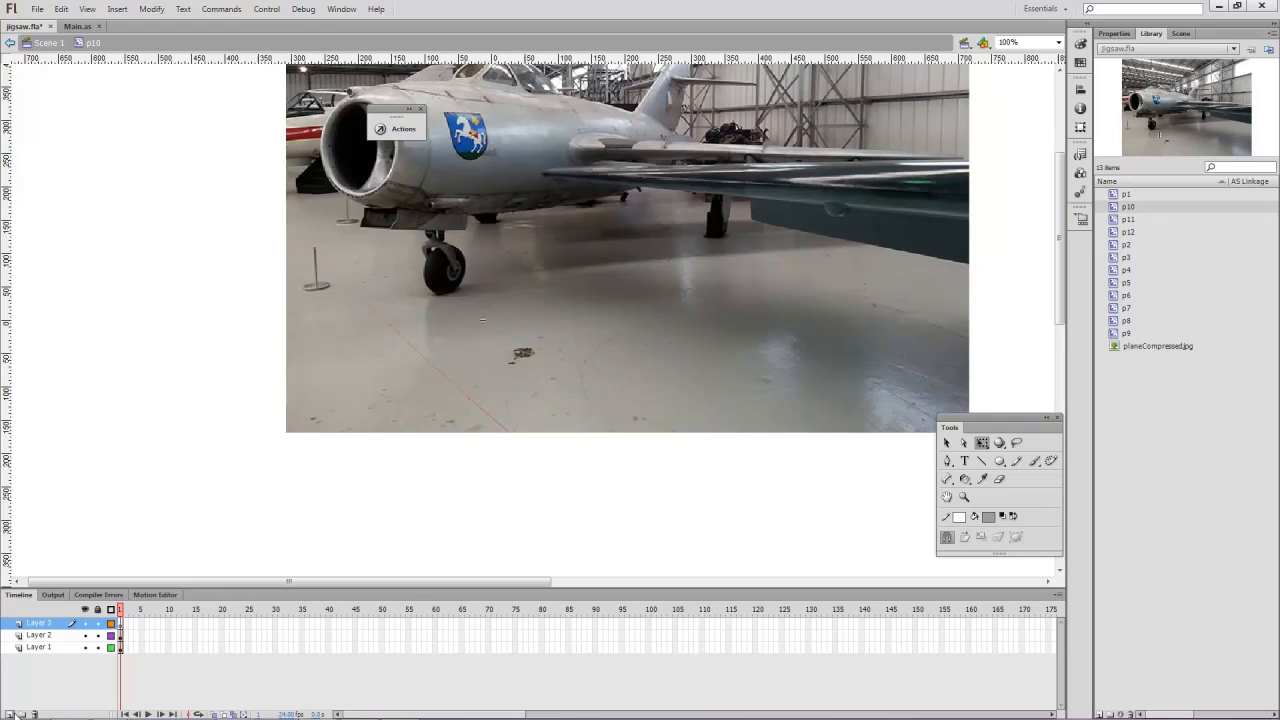
click(22, 649)
click(47, 626)
key(ctrl+v)
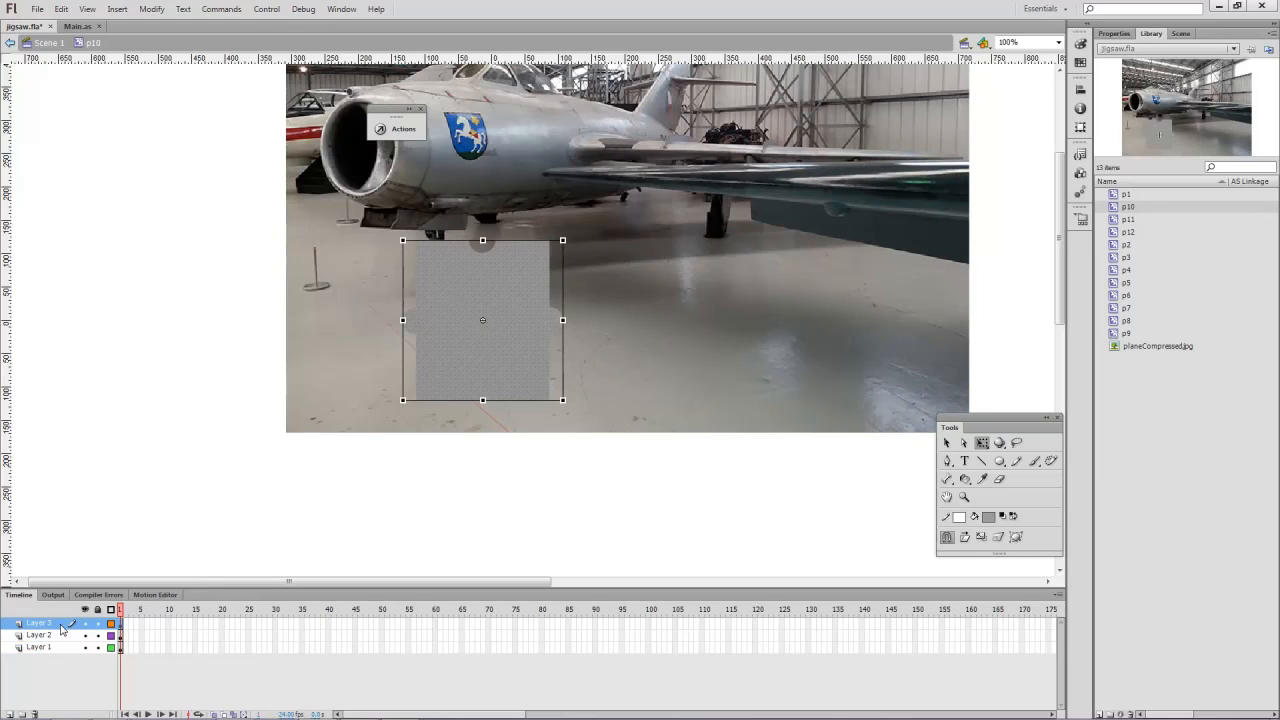
right_click(62, 627)
click(112, 482)
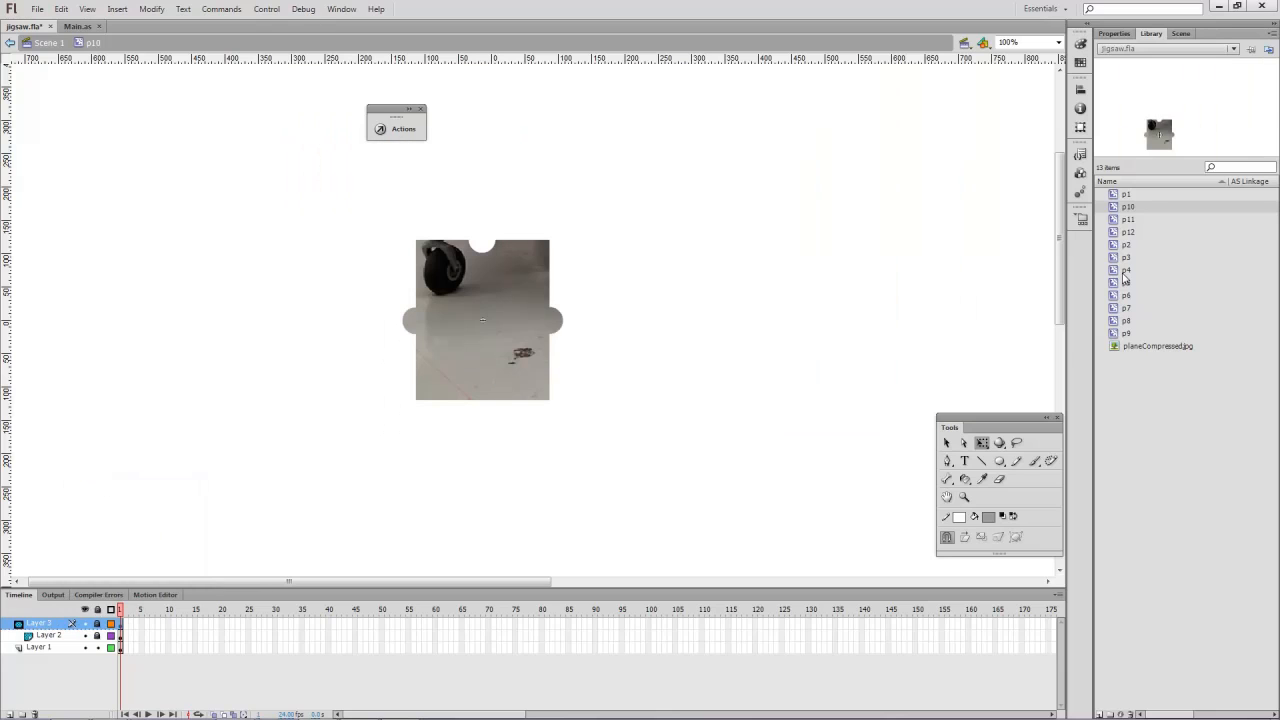
In the p11 symbol, move the aircraft image from Layer 1 onto a new Layer 2, keeping its position
double_click(1120, 220)
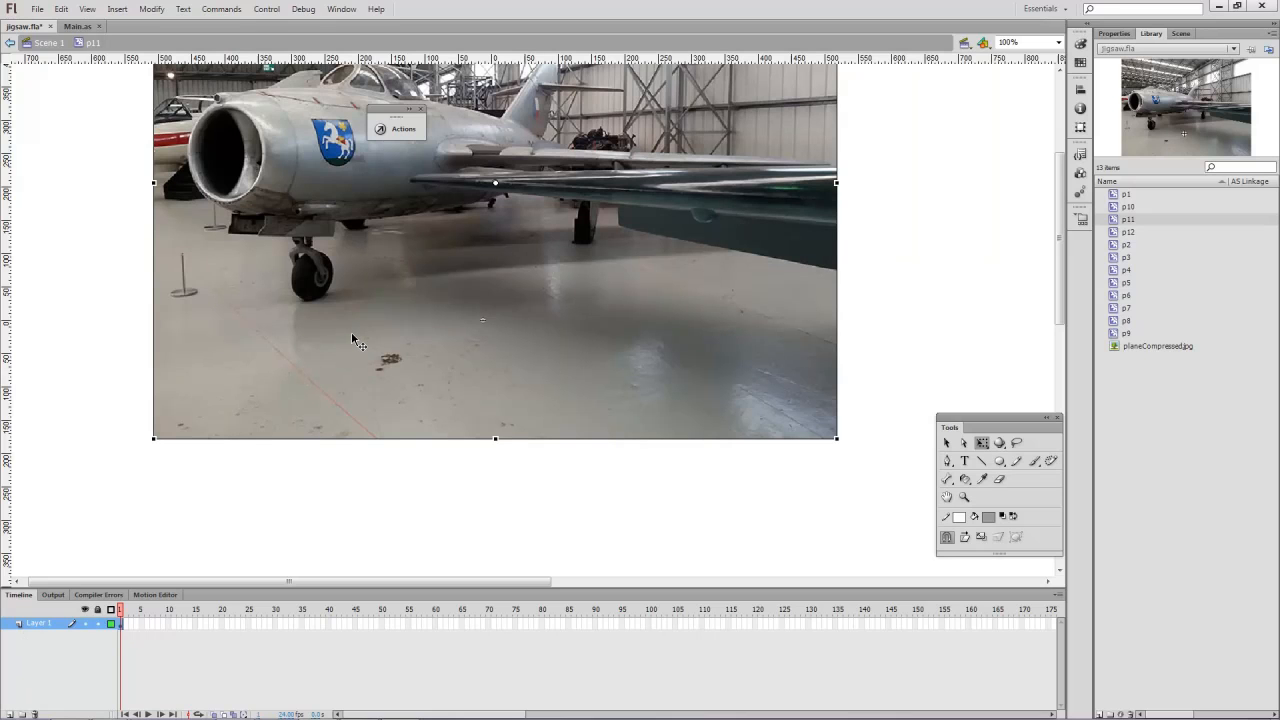
key(Delete)
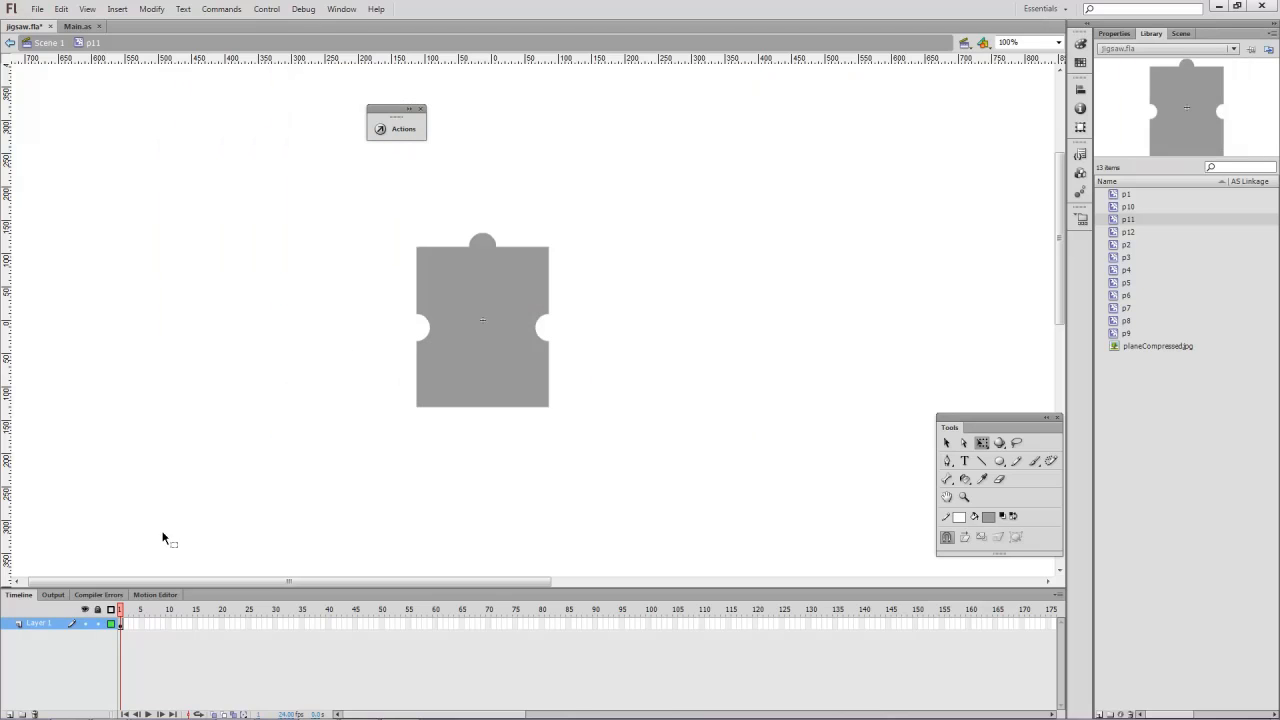
click(14, 712)
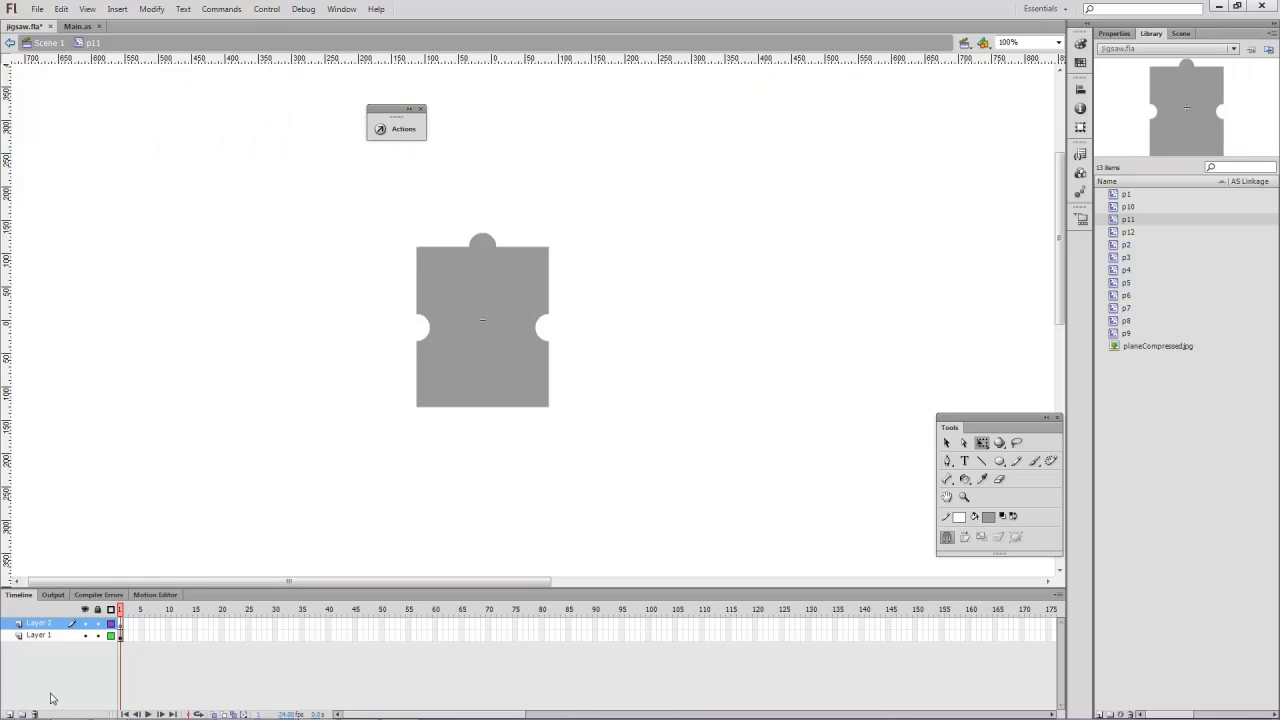
key(ctrl+shift+v)
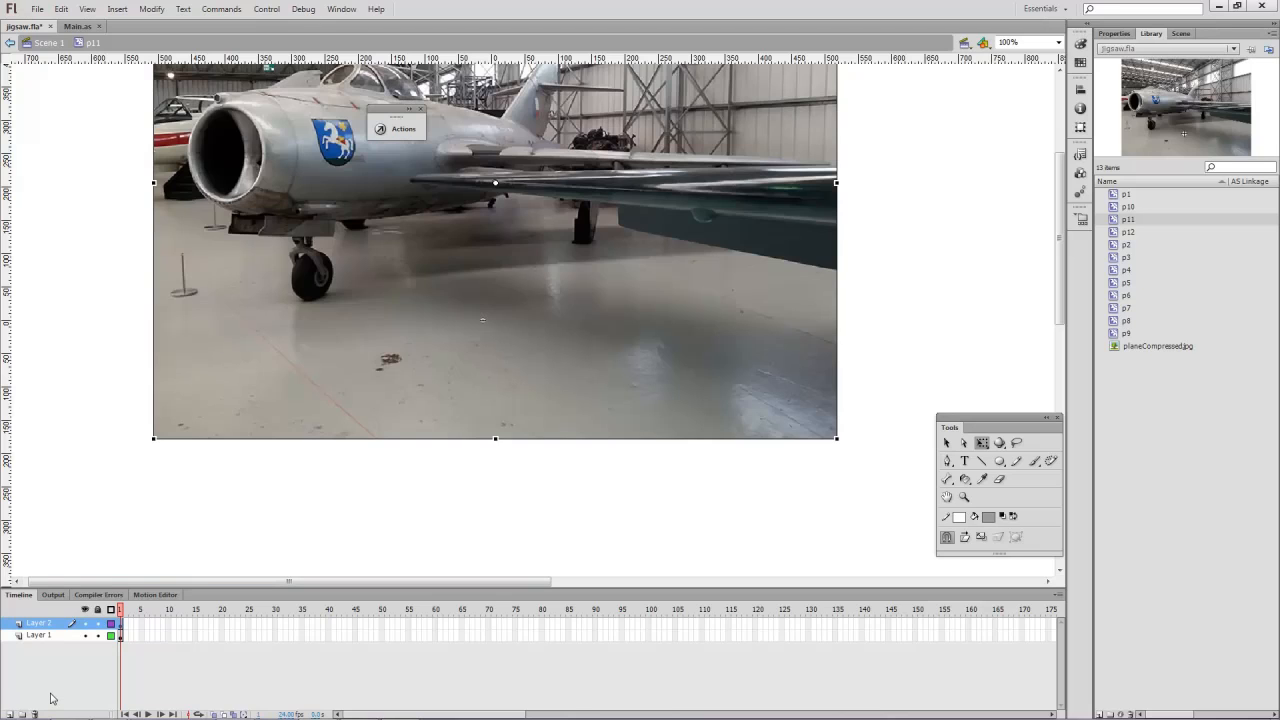
Copy p11's piece shape from Layer 1 in place onto a new Layer 3 above the image, and make Layer 3 a mask
click(40, 636)
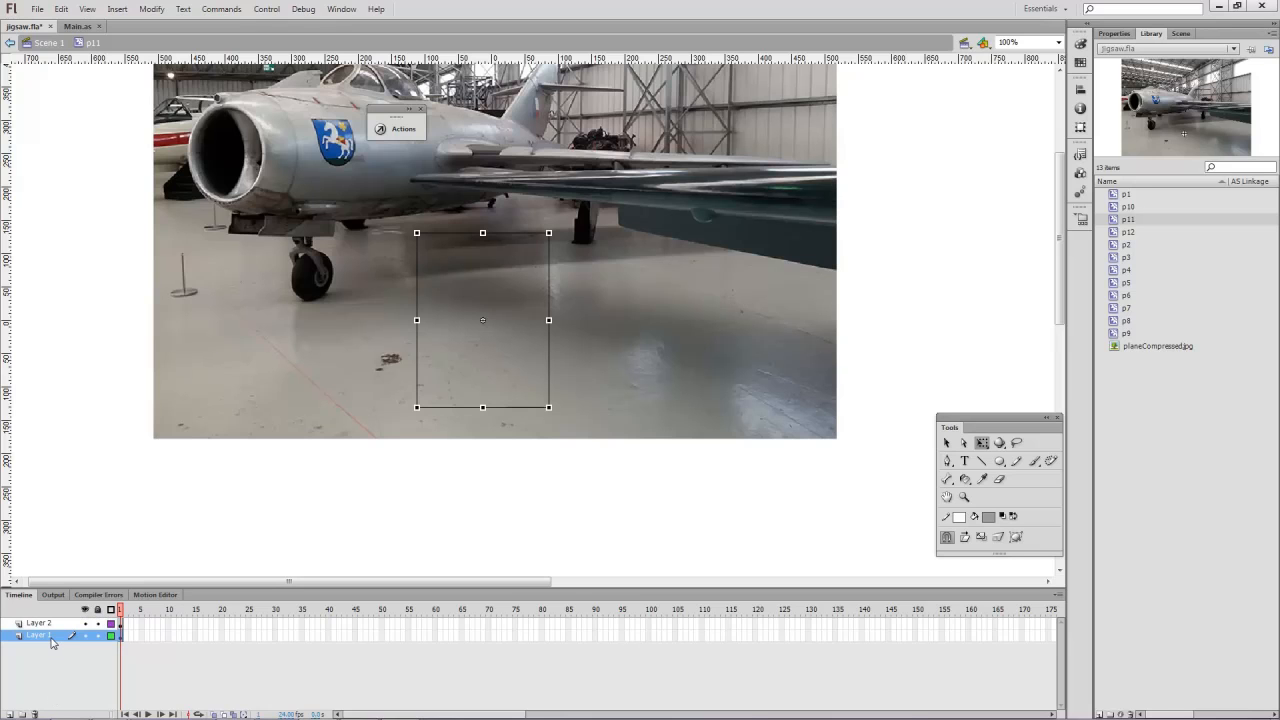
click(30, 624)
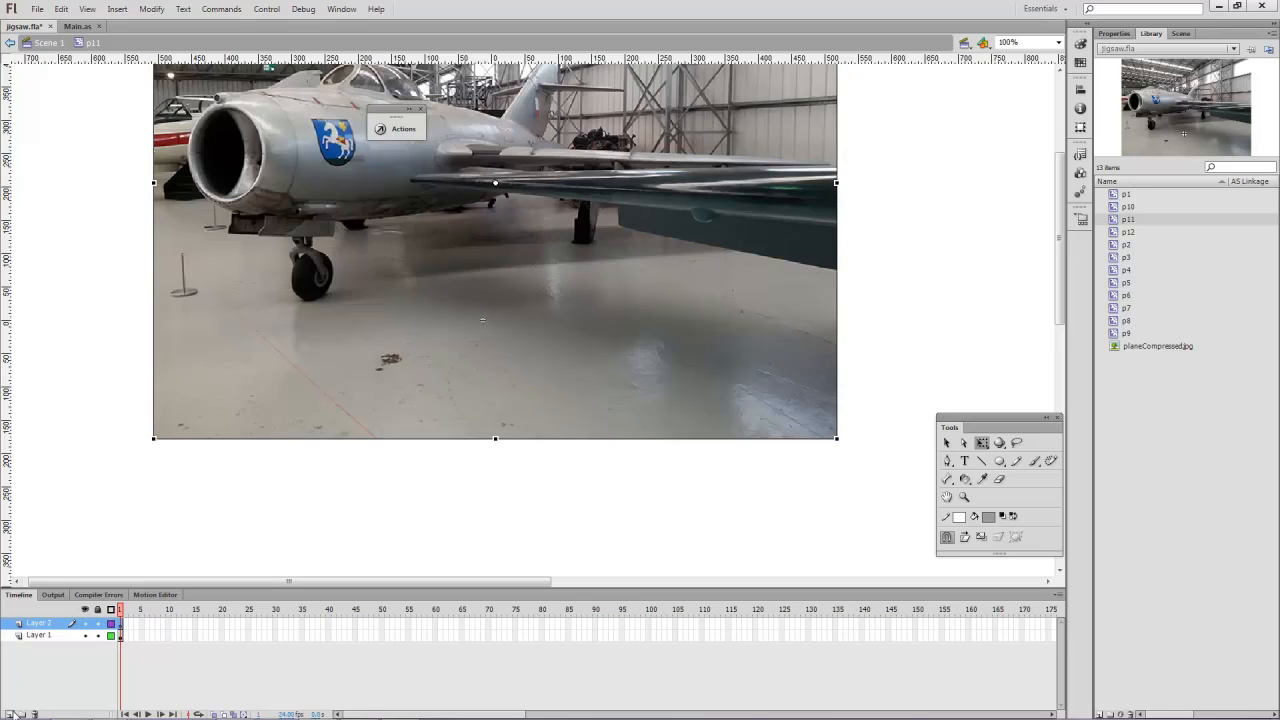
click(8, 714)
key(ctrl+shift+v)
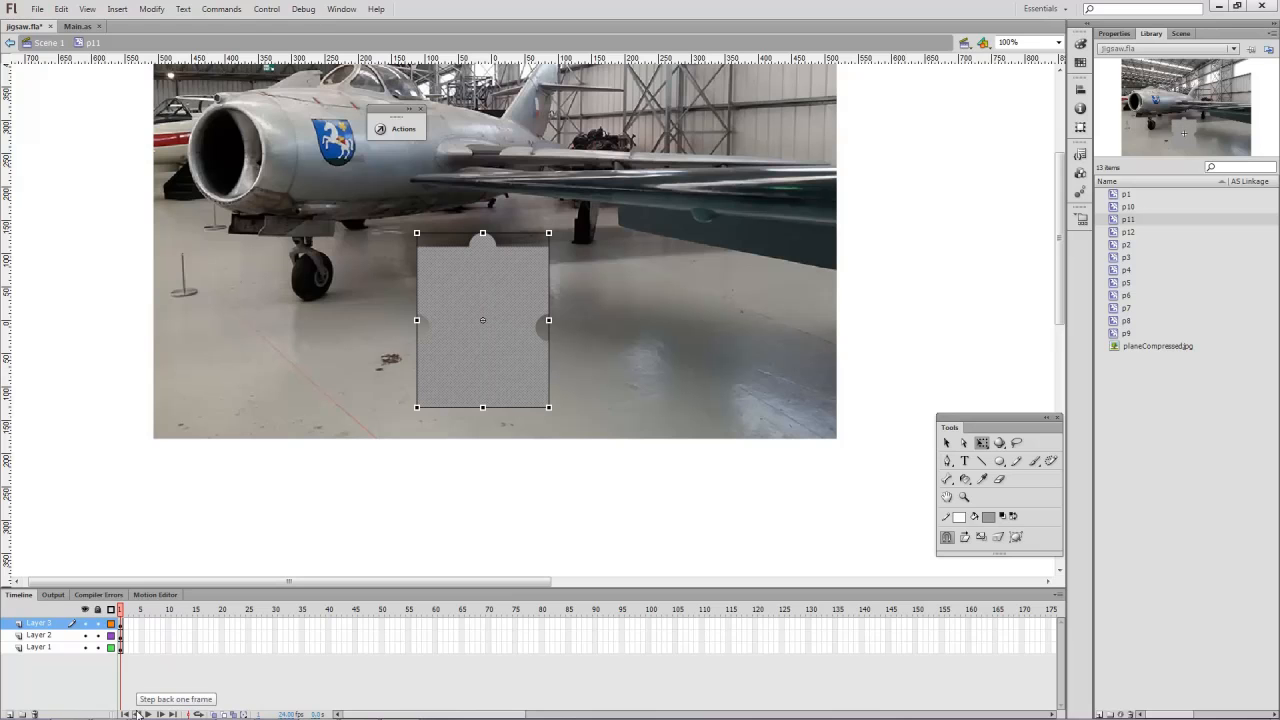
right_click(52, 627)
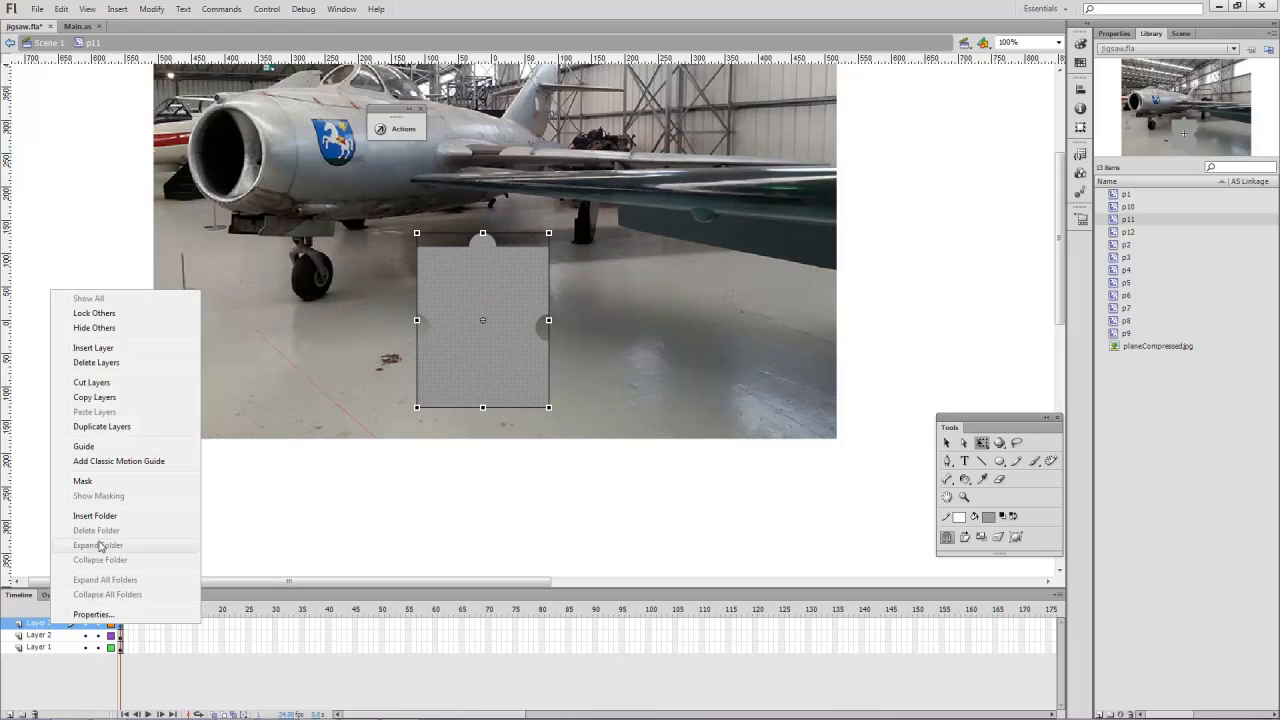
click(96, 484)
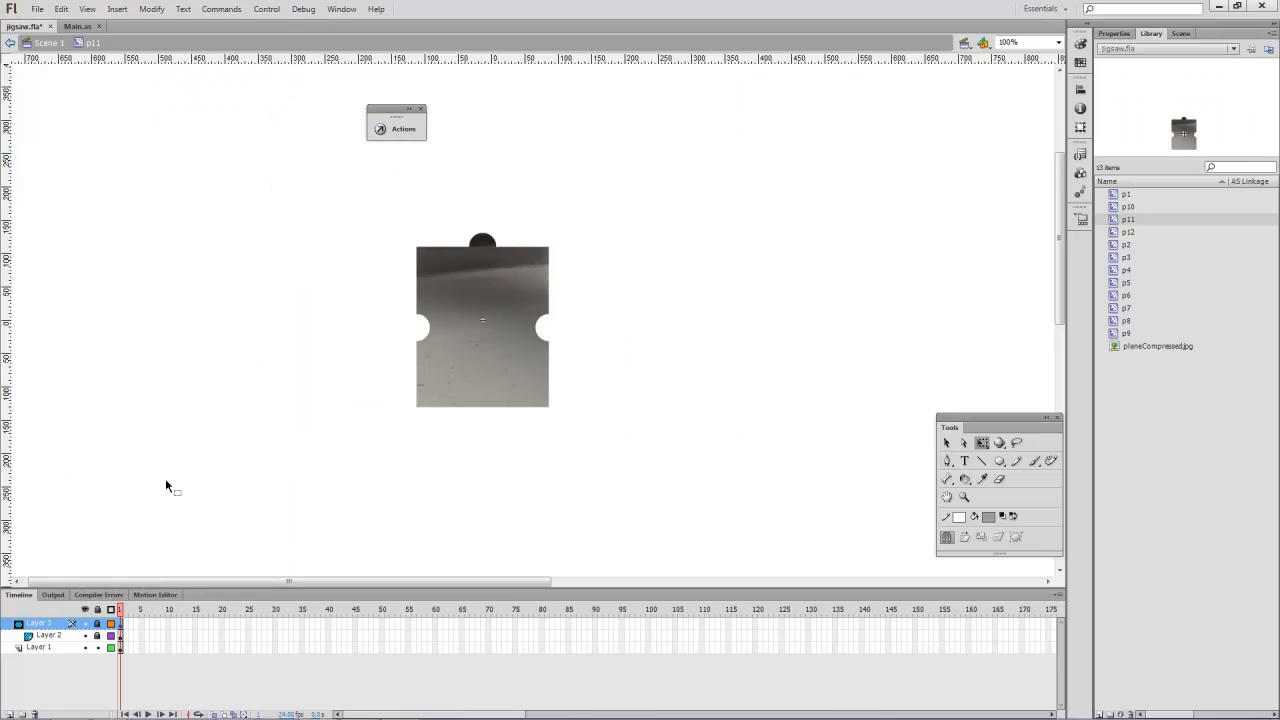
In the p12 symbol, add a layer above the aircraft image, copy the Layer 1 piece shape onto it in place, and make it a mask
double_click(1112, 233)
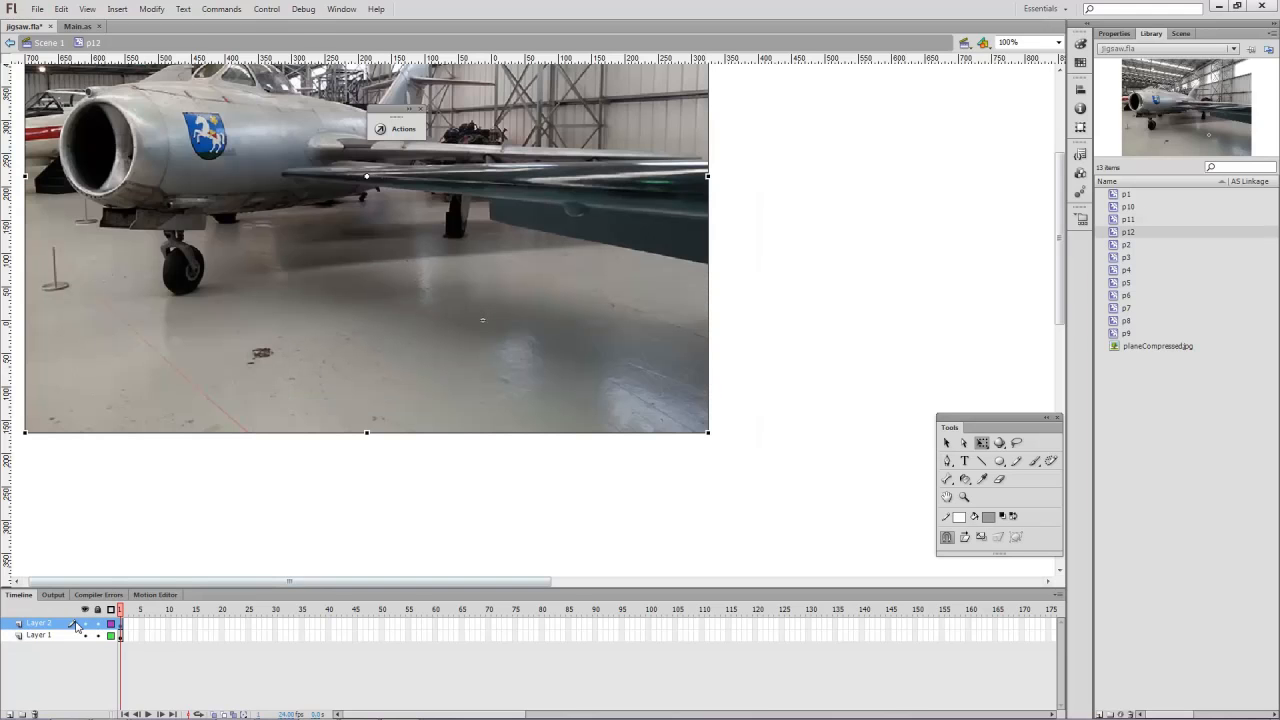
click(9, 713)
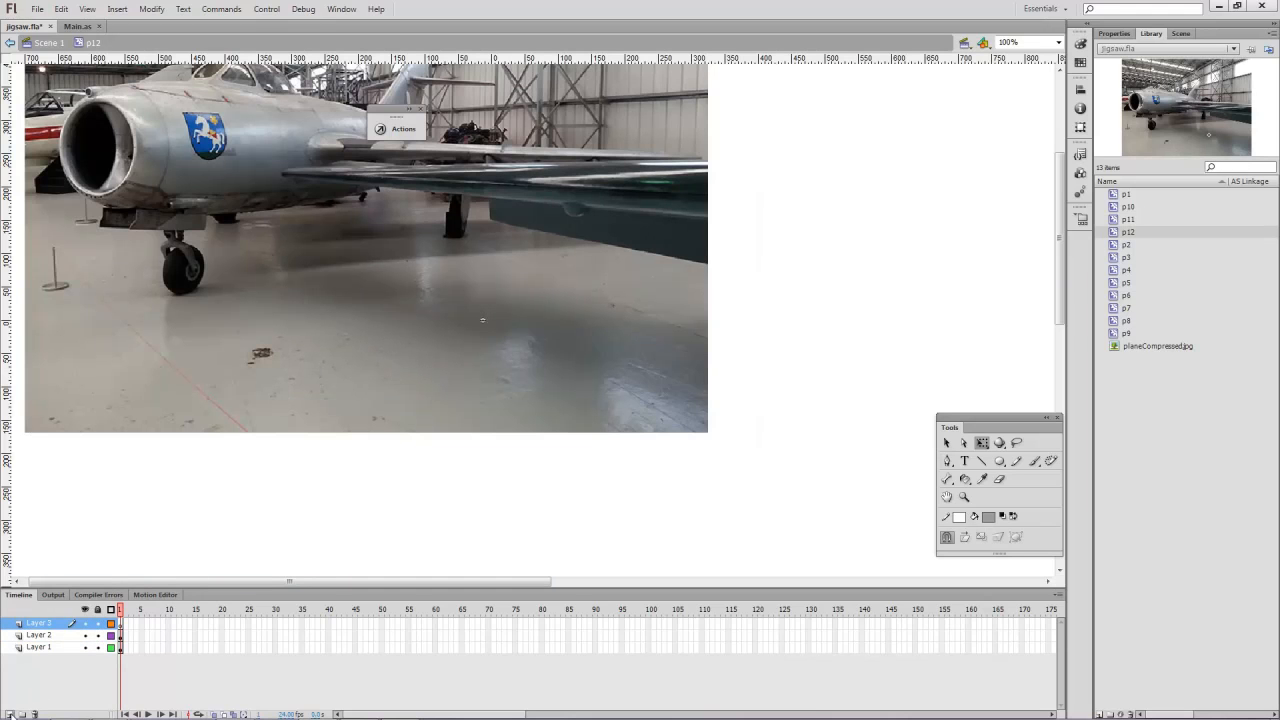
click(44, 649)
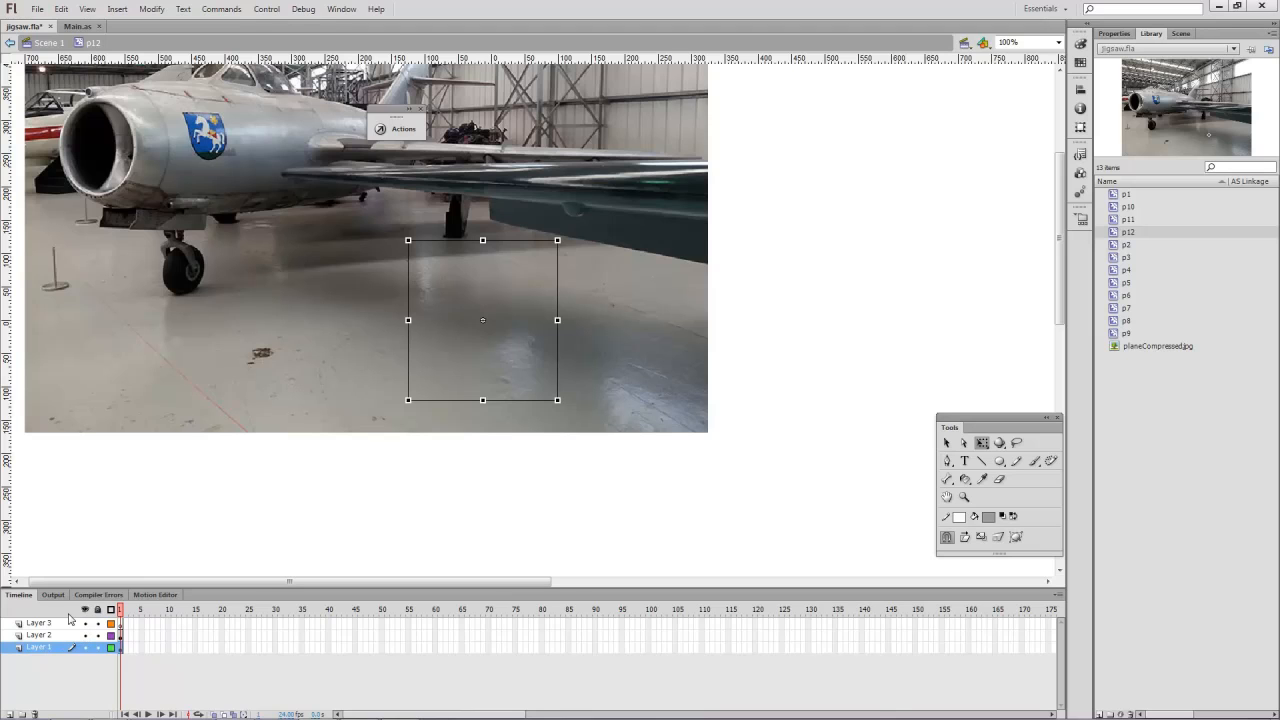
click(40, 623)
key(ctrl+v)
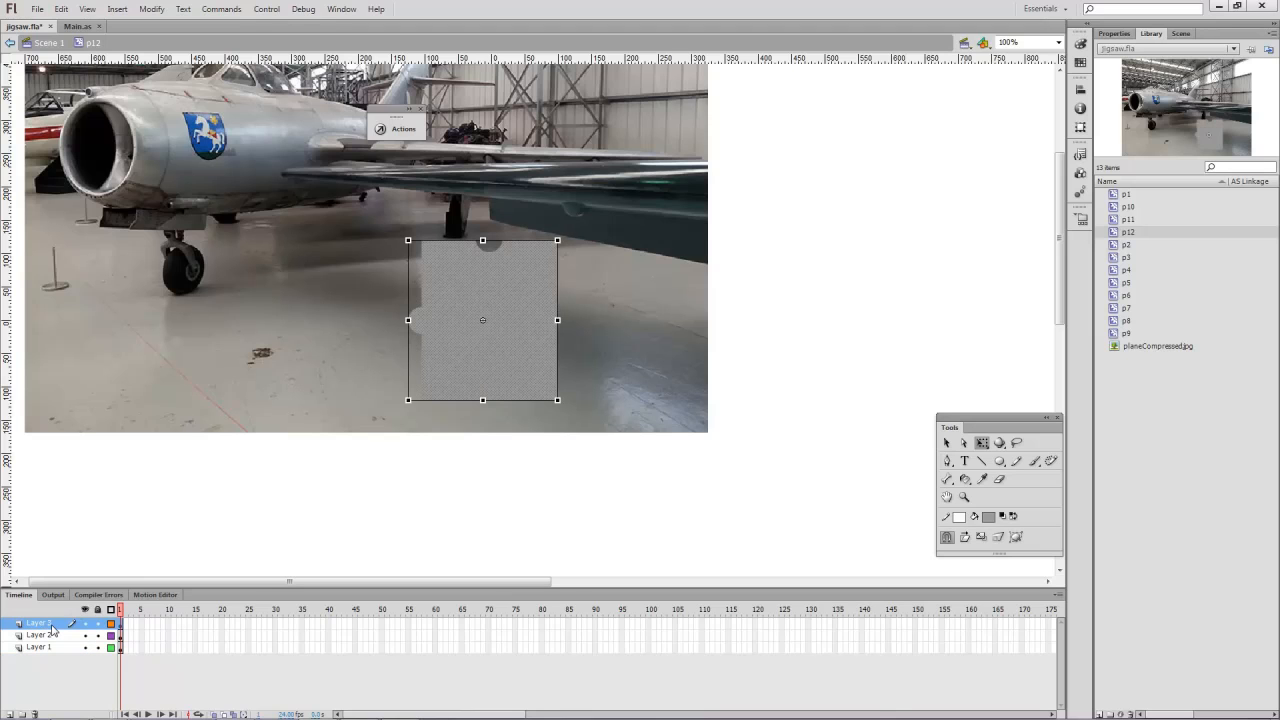
right_click(52, 628)
click(108, 481)
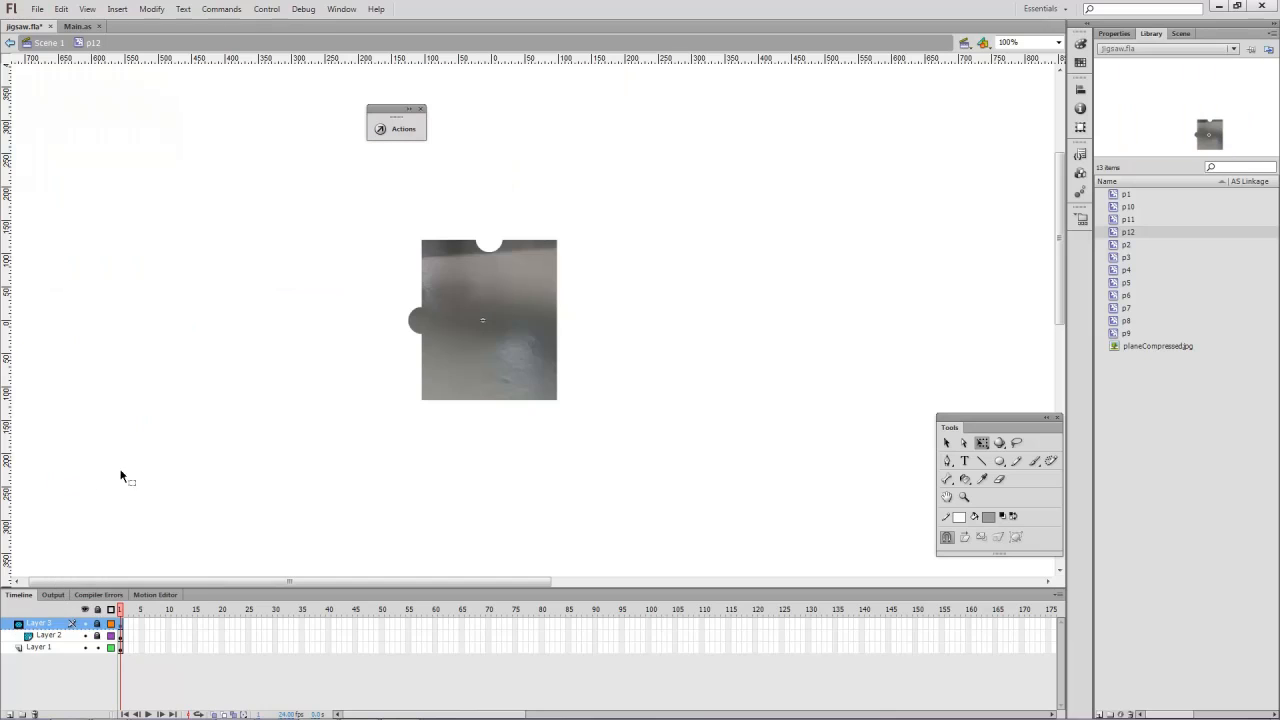
Return to Scene 1 and check individual masked pieces in the assembled puzzle image beside the outlined board
click(48, 44)
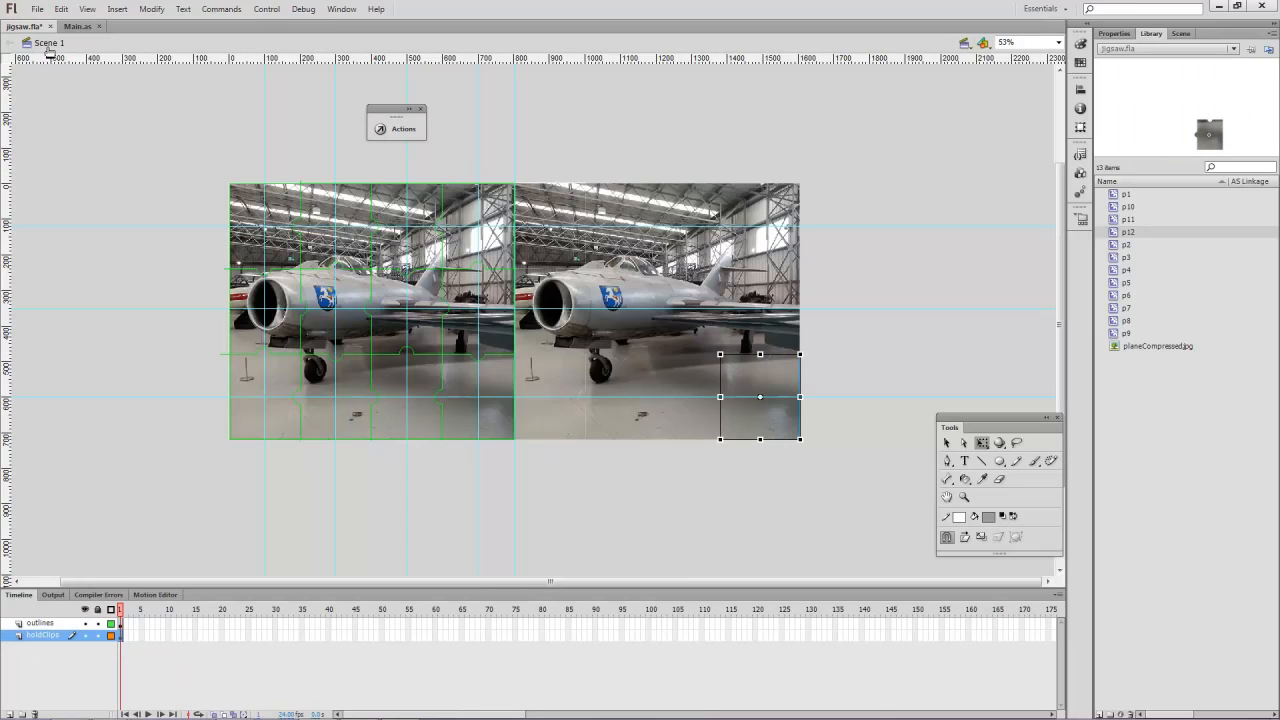
drag(712, 370, 539, 381)
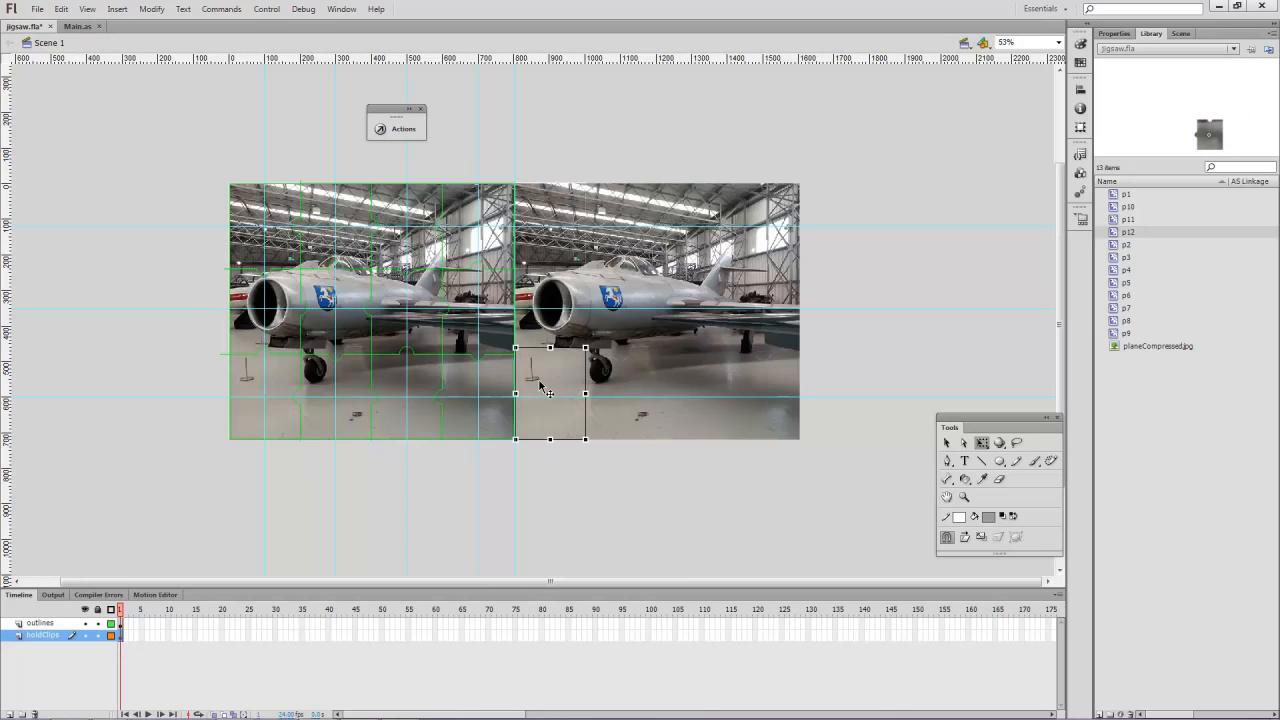
drag(536, 328, 759, 292)
drag(763, 230, 540, 230)
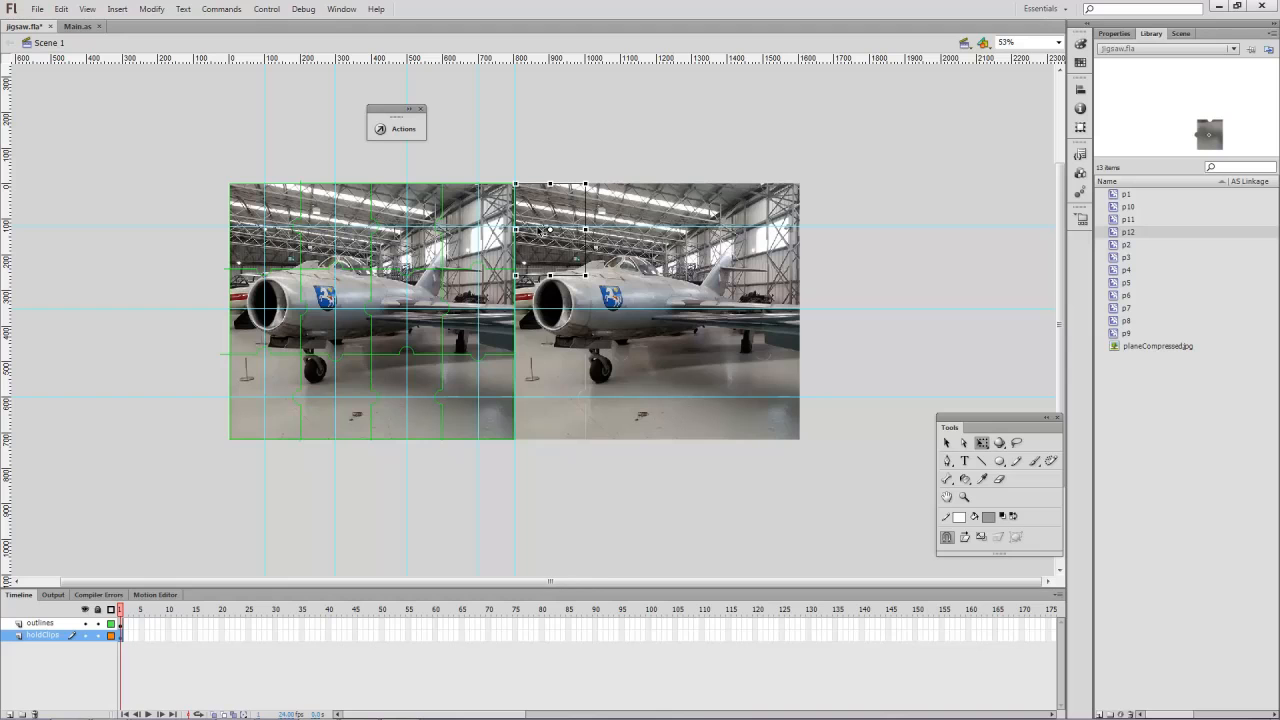
Test the movie by moving the top-left puzzle piece onto its slot in the green outline, and close the test
key(ctrl+Return)
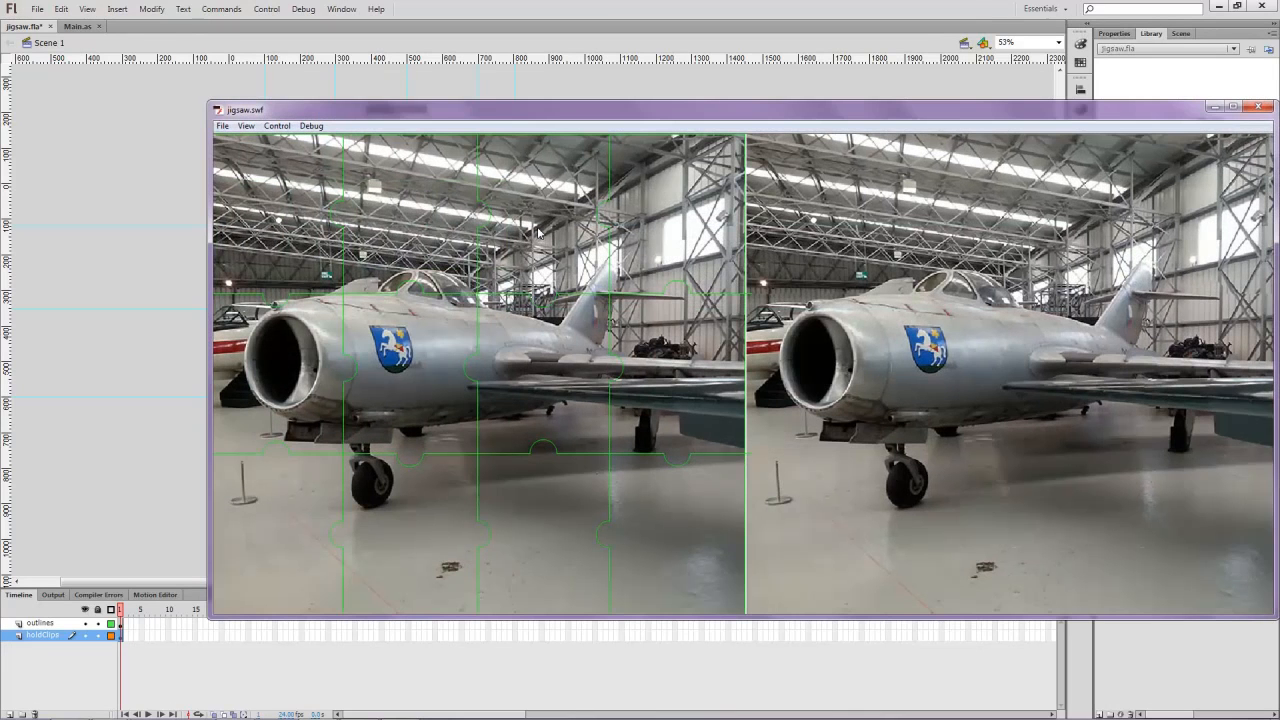
drag(836, 192, 338, 215)
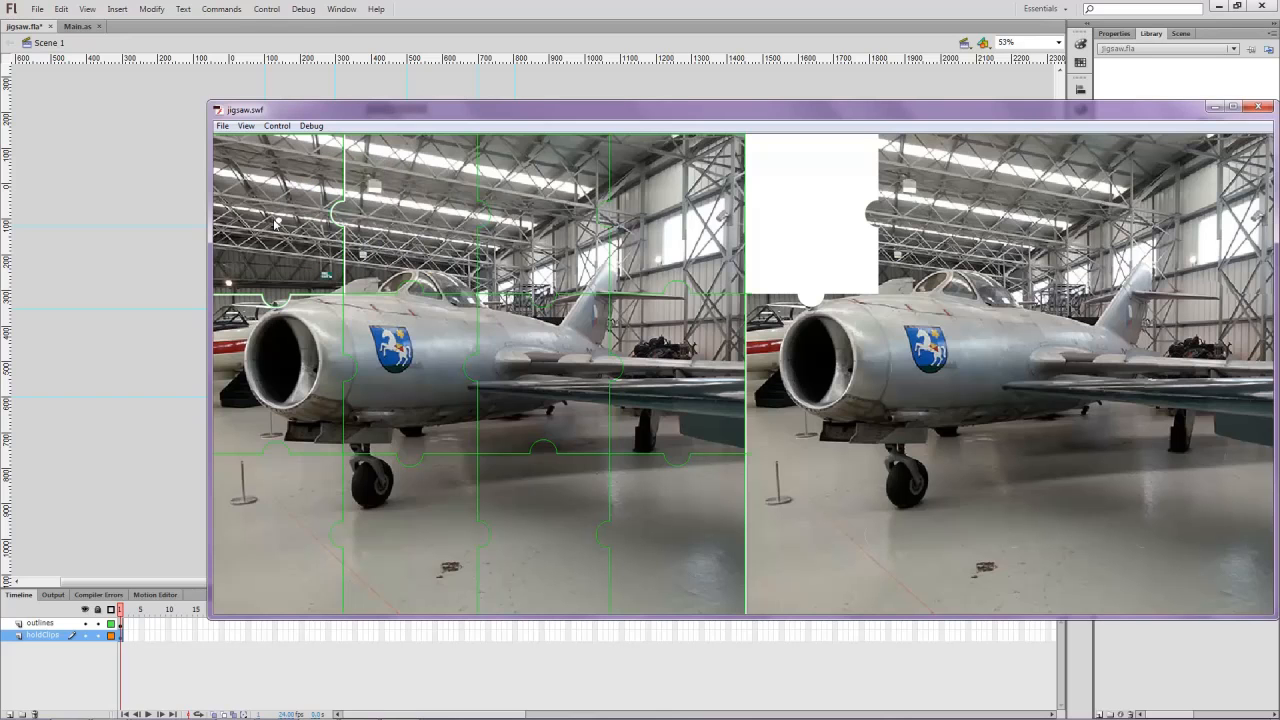
click(1258, 107)
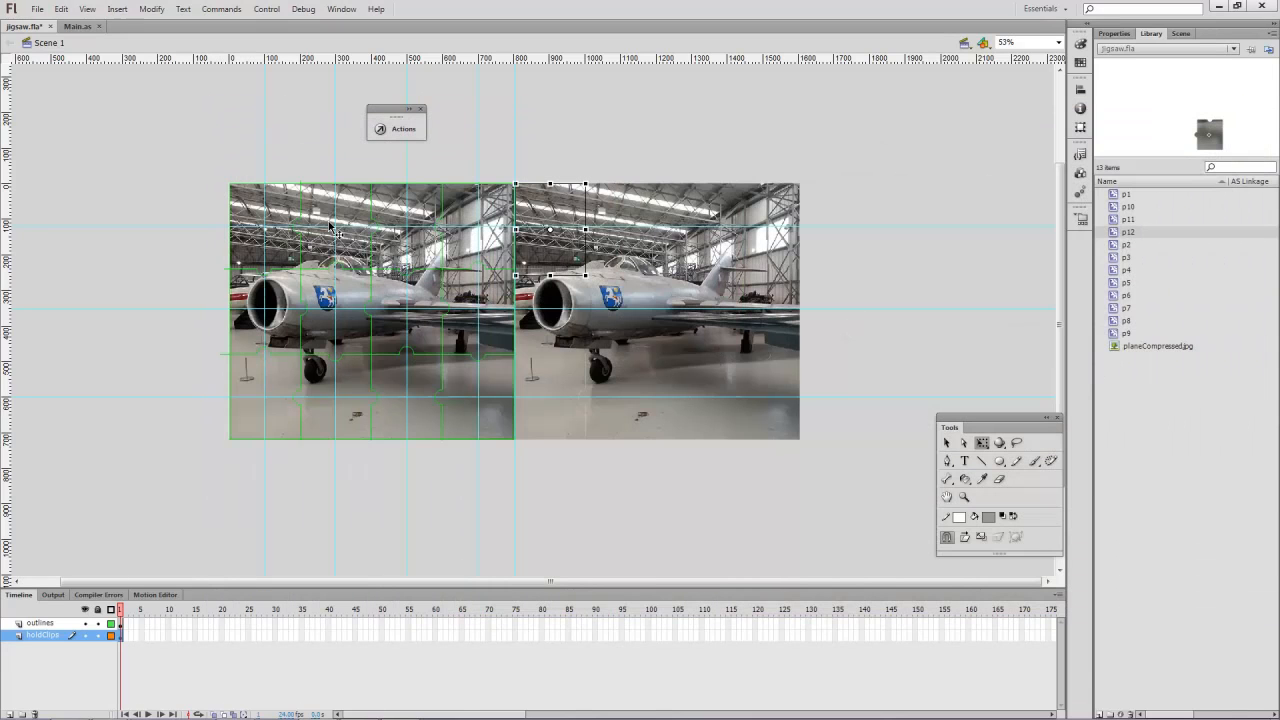
click(288, 211)
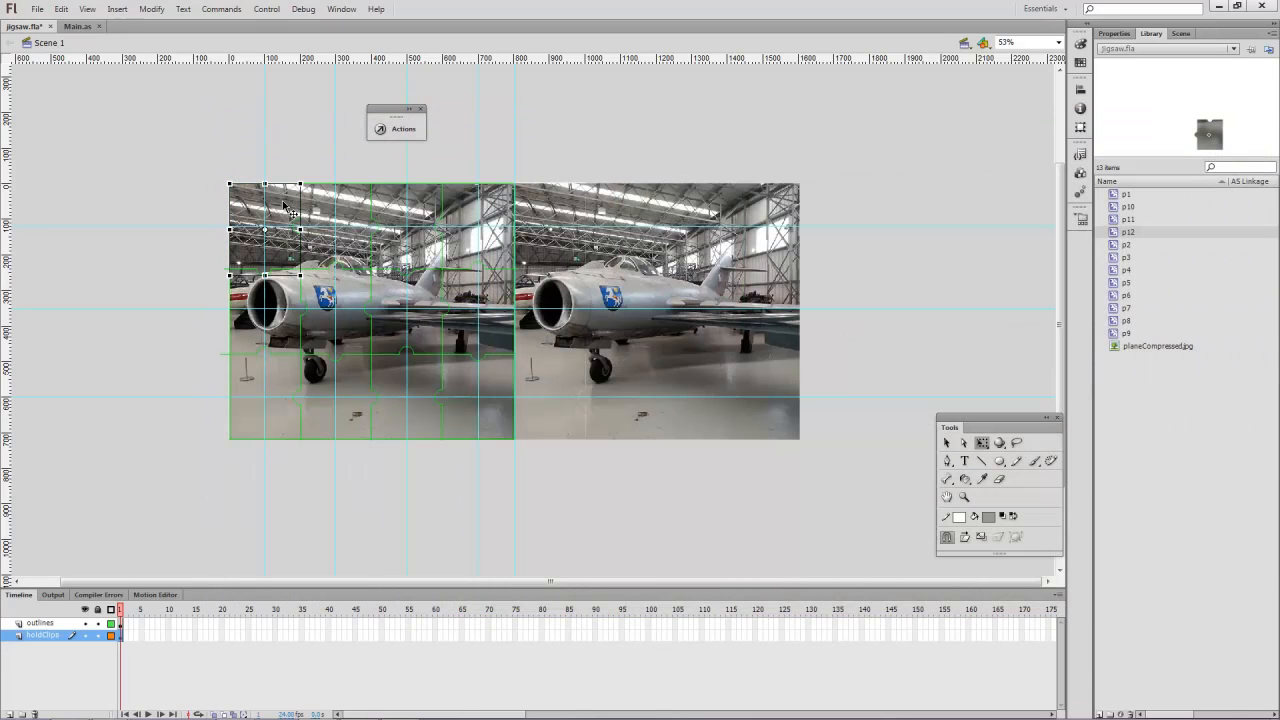
click(322, 210)
click(399, 210)
drag(200, 138, 508, 478)
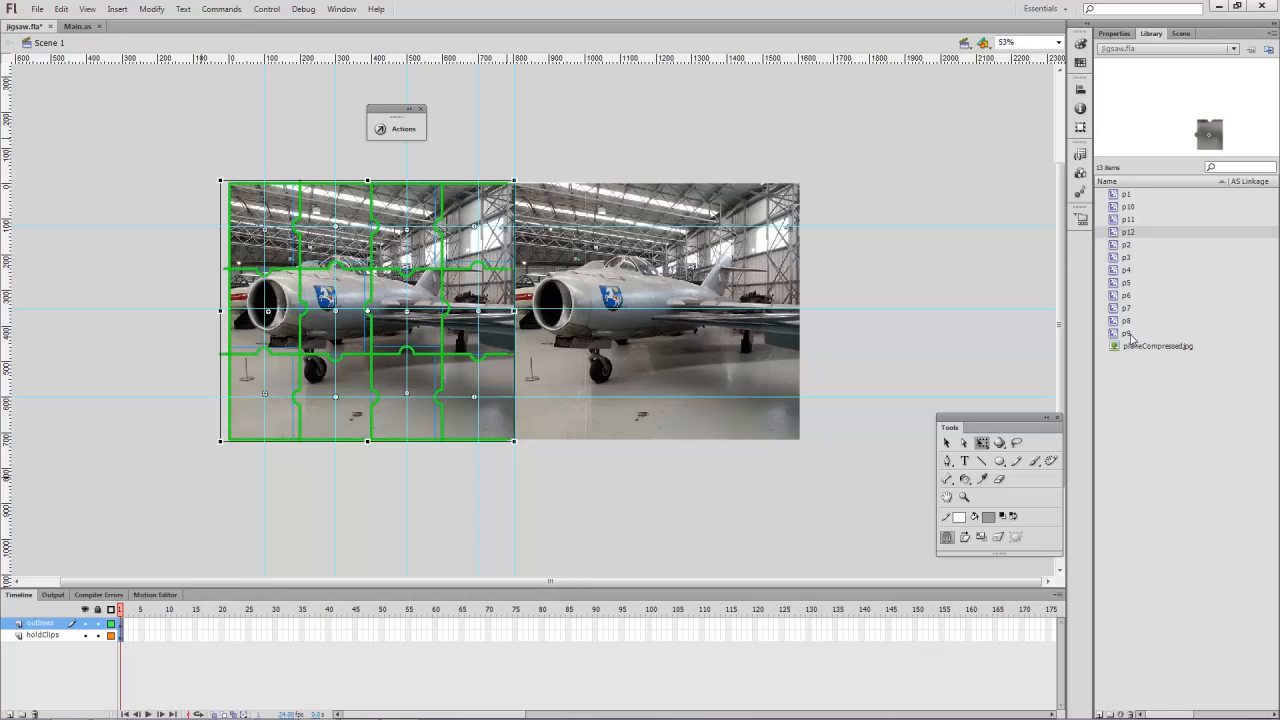
click(1114, 33)
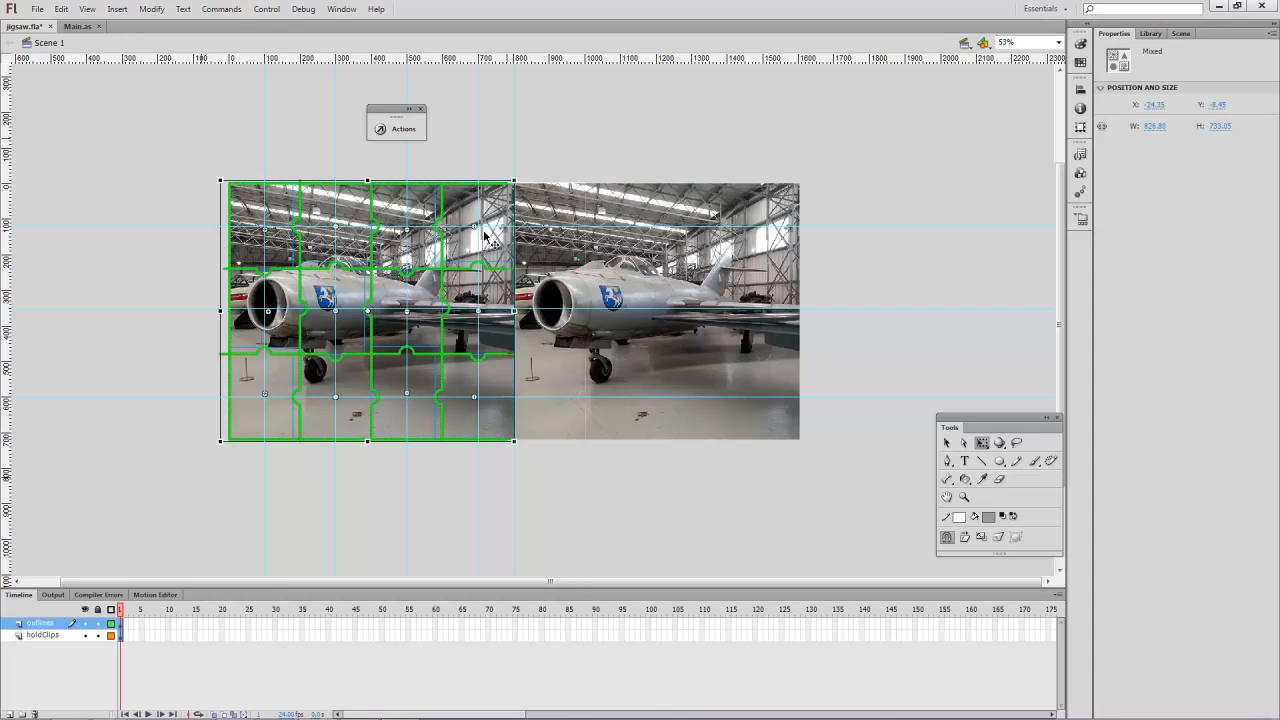
click(545, 152)
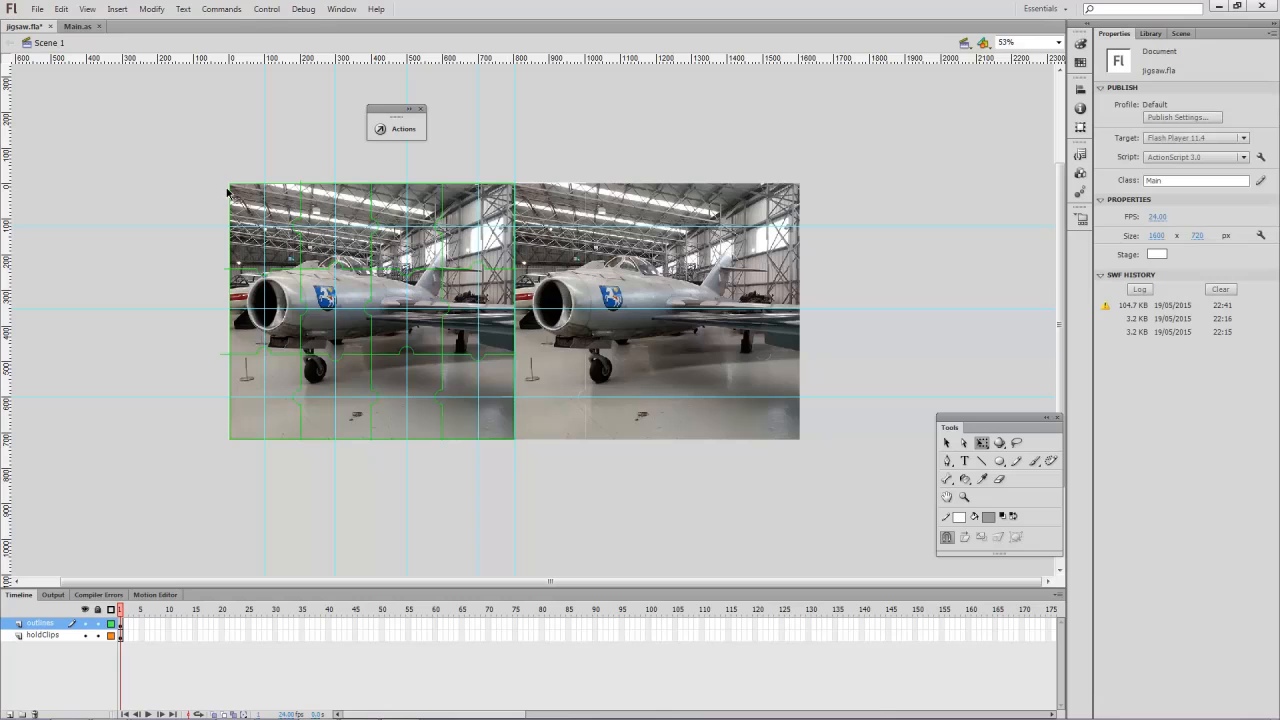
drag(228, 193, 500, 445)
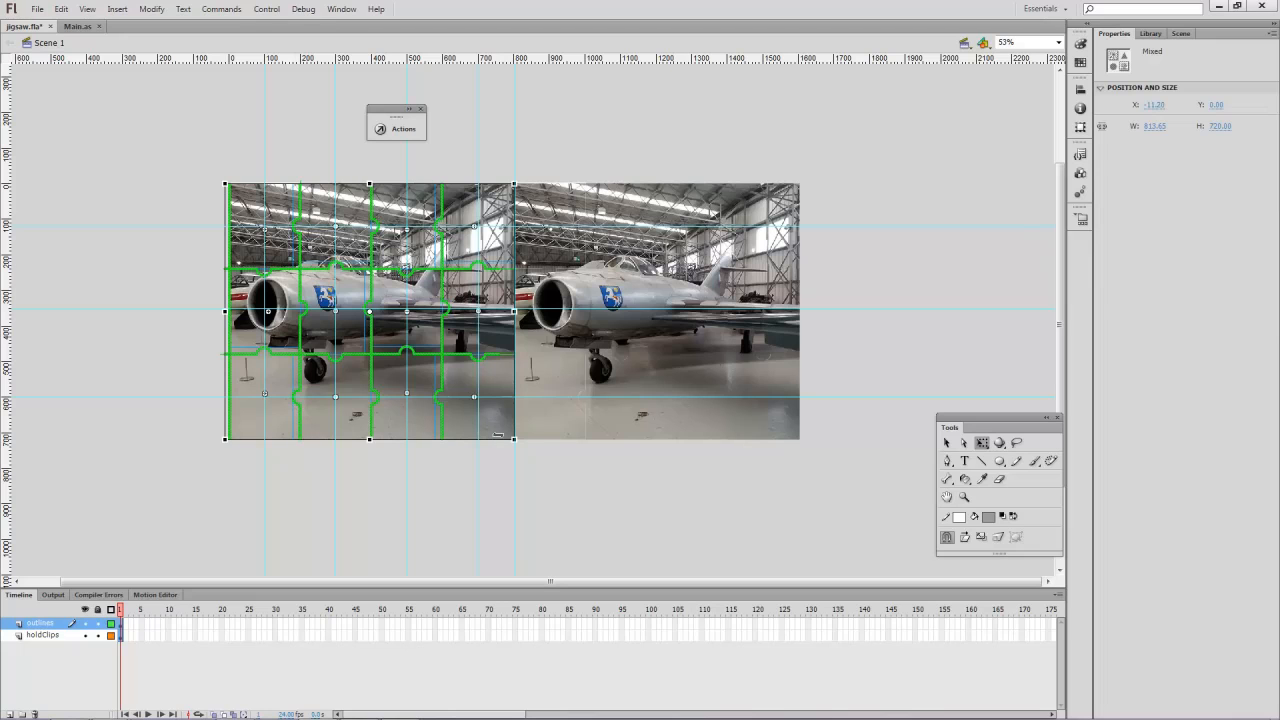
click(491, 437)
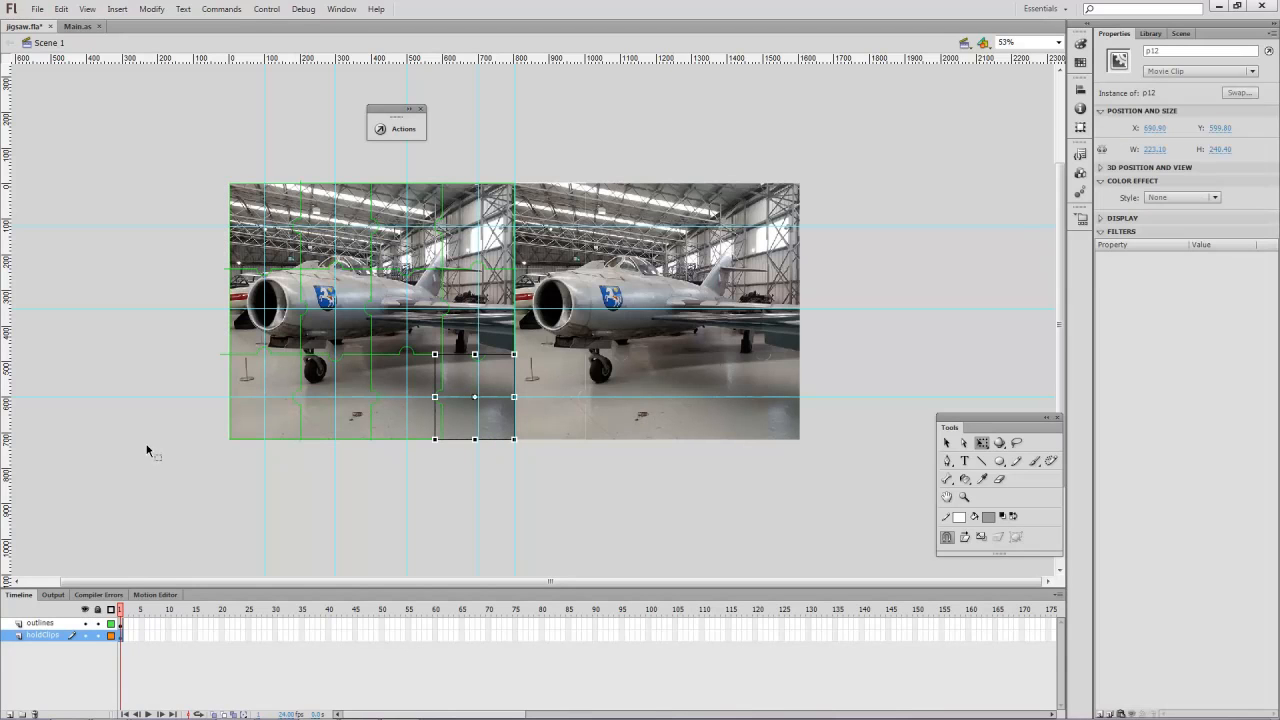
Lock the outlines layer, select all twelve pieces of the assembled board under the green outlines, and give them a Tint color effect
click(97, 625)
drag(191, 161, 484, 489)
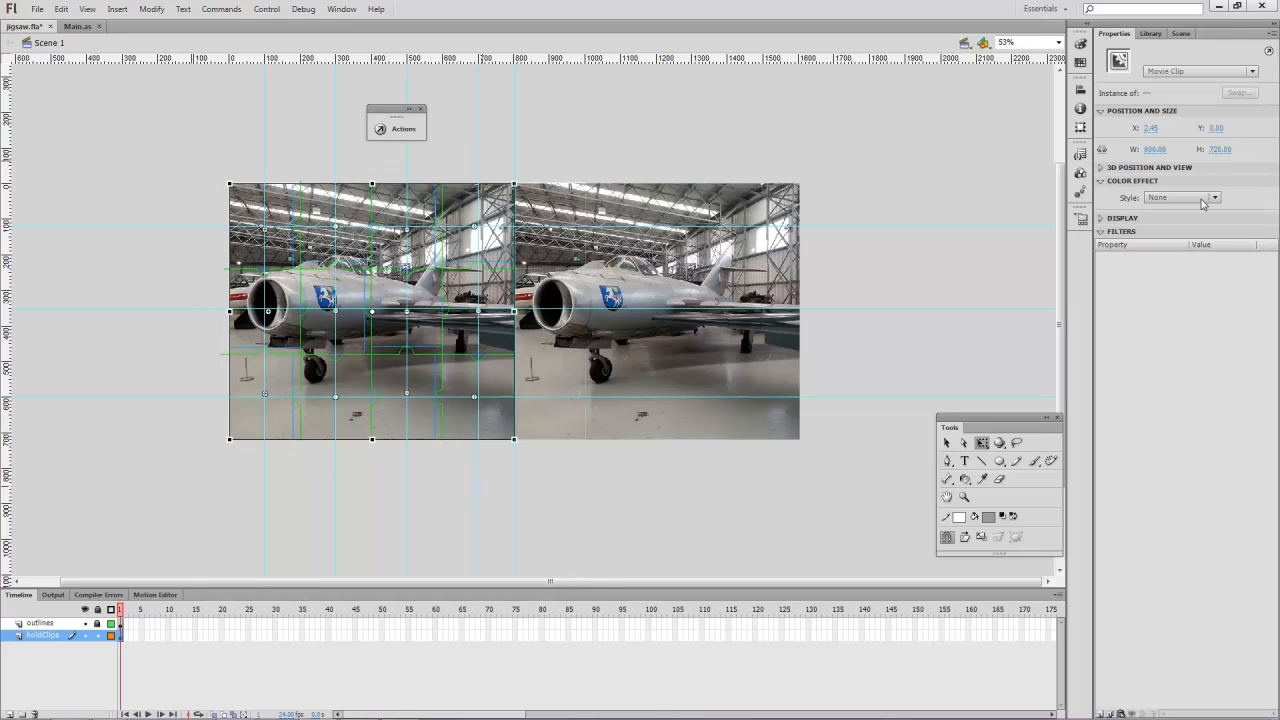
click(1183, 197)
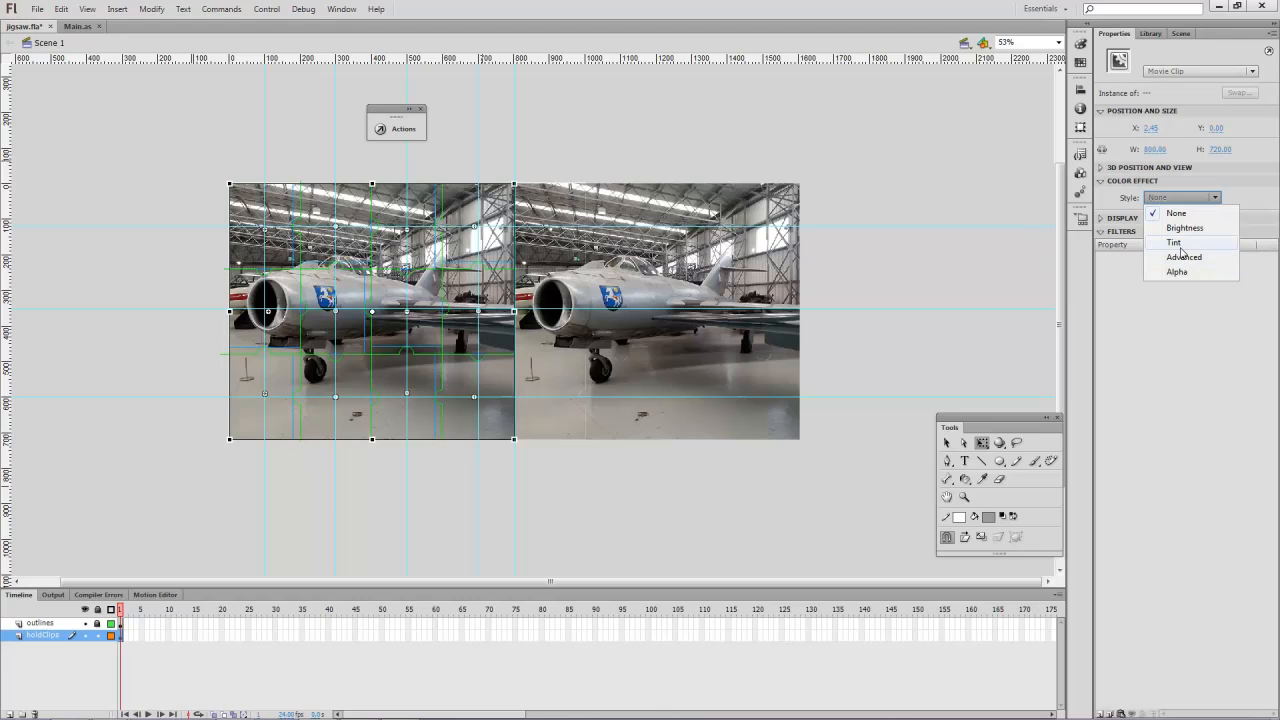
click(1181, 248)
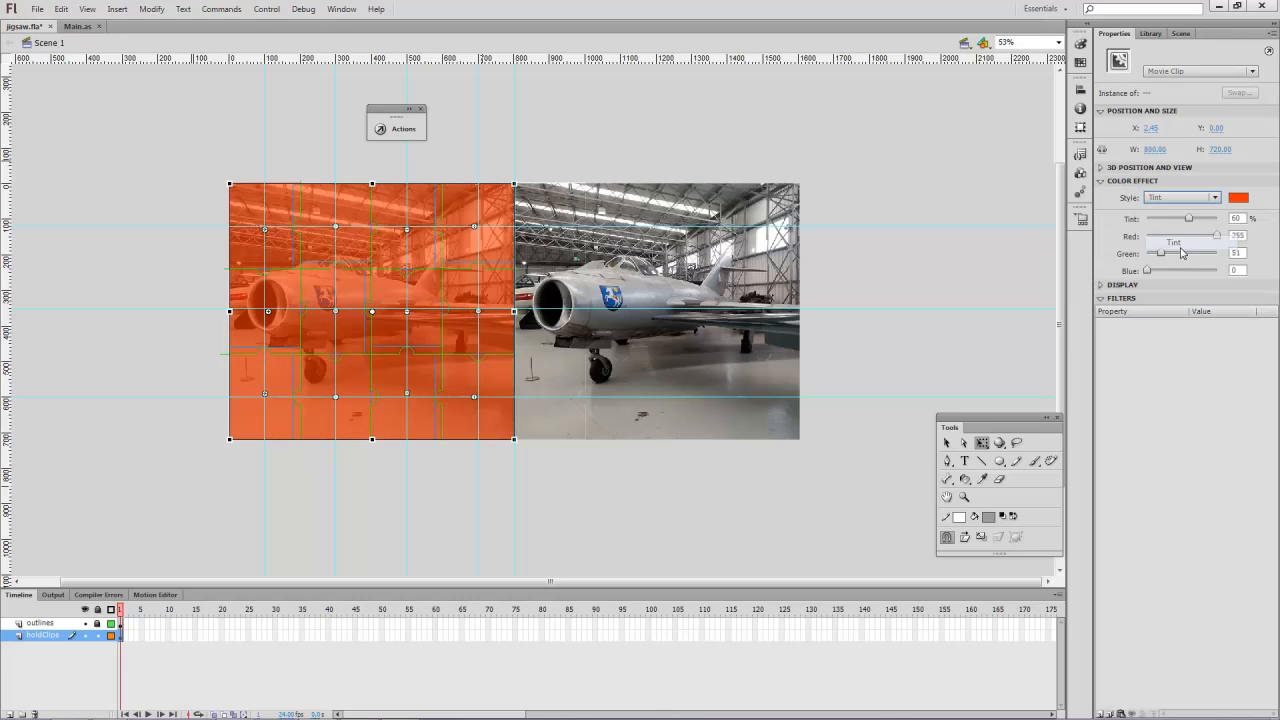
Set the board pieces' tint colour to light grey (204, 204, 204) at 100% strength and deselect them
click(1236, 199)
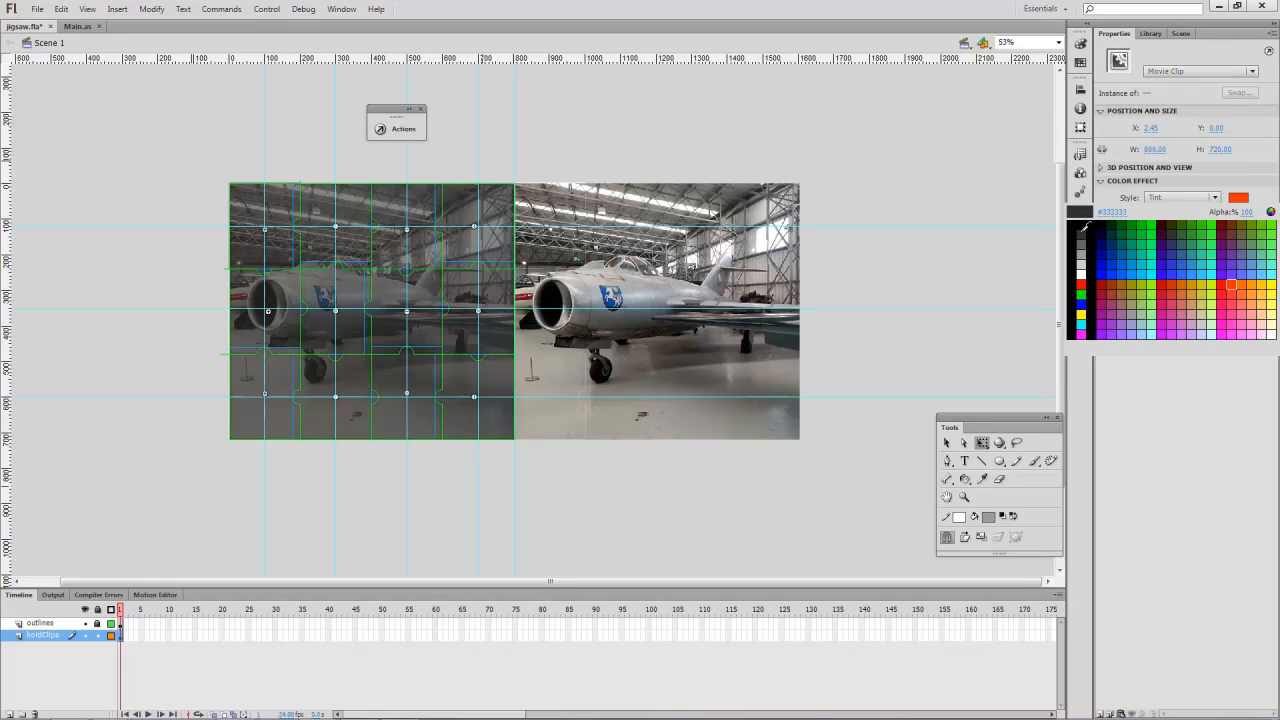
click(1081, 233)
click(1238, 197)
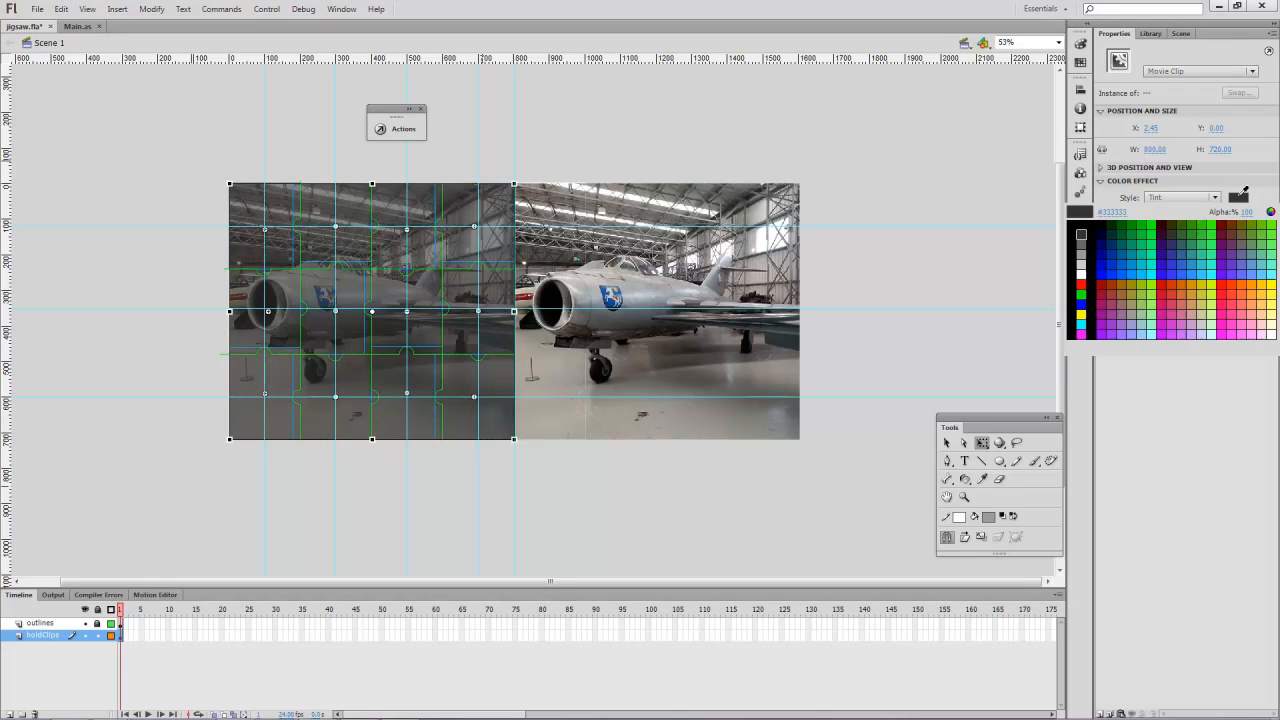
click(1082, 266)
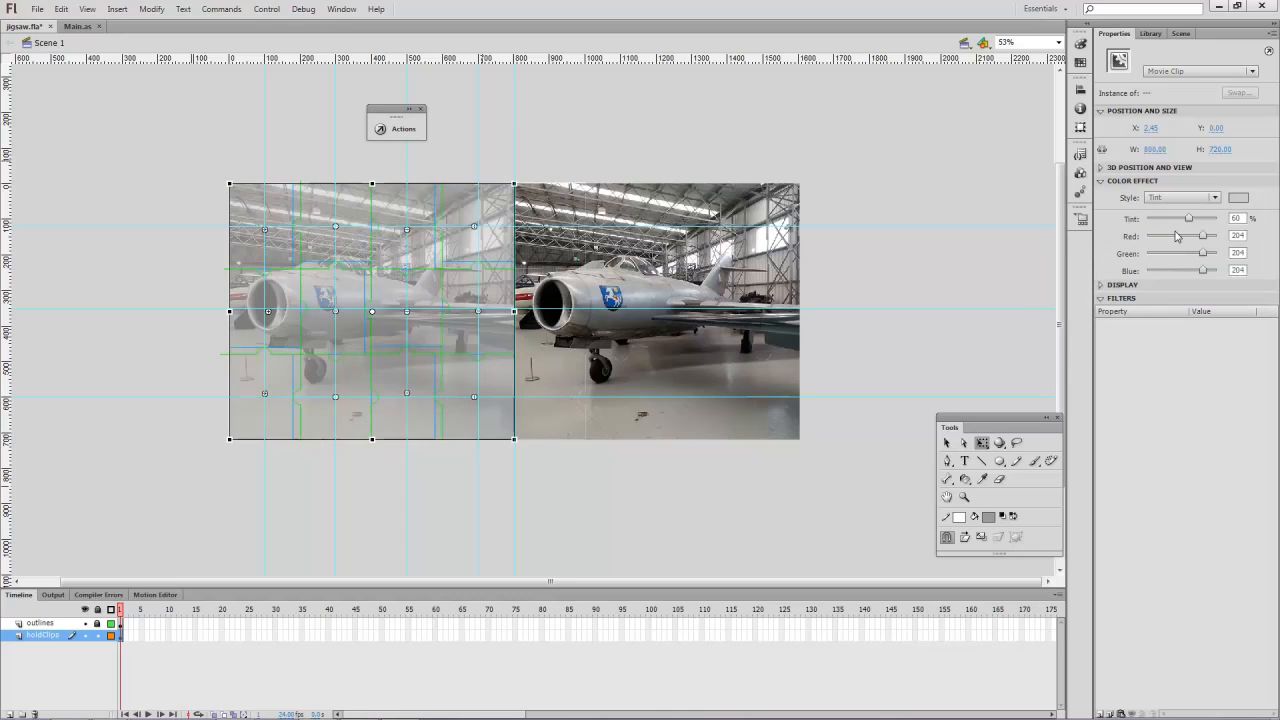
drag(1188, 218, 1230, 222)
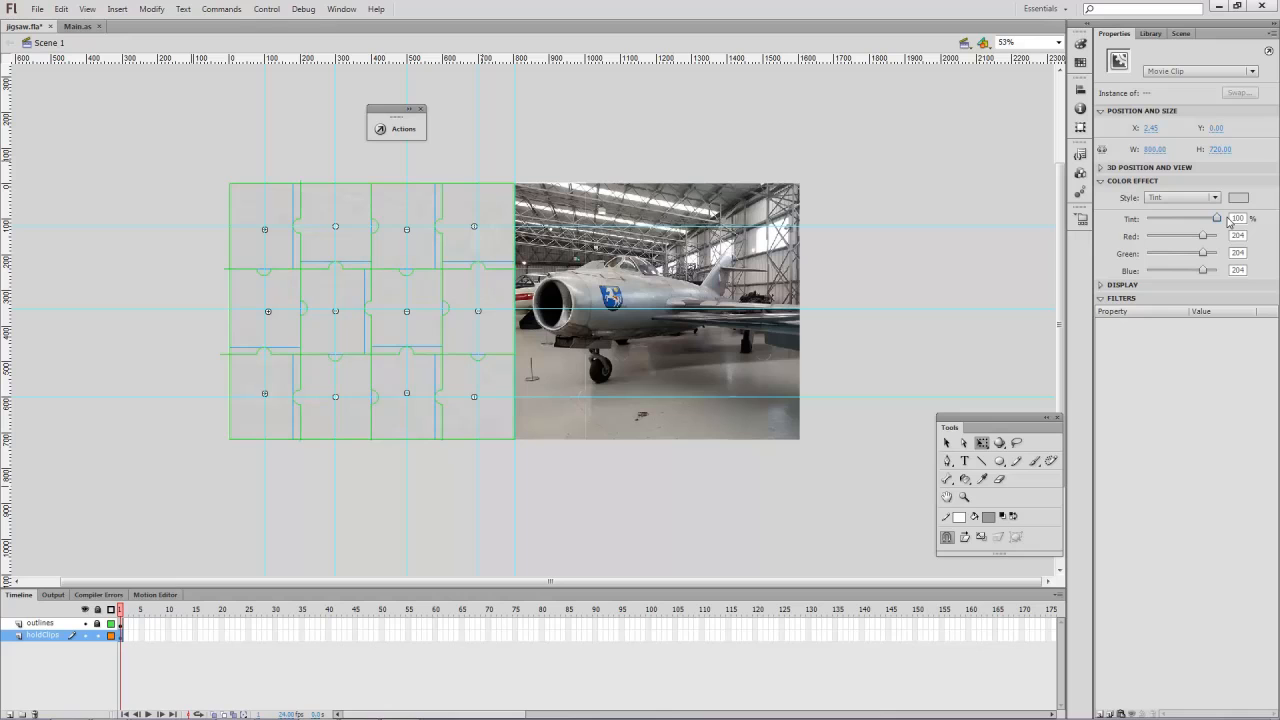
click(150, 495)
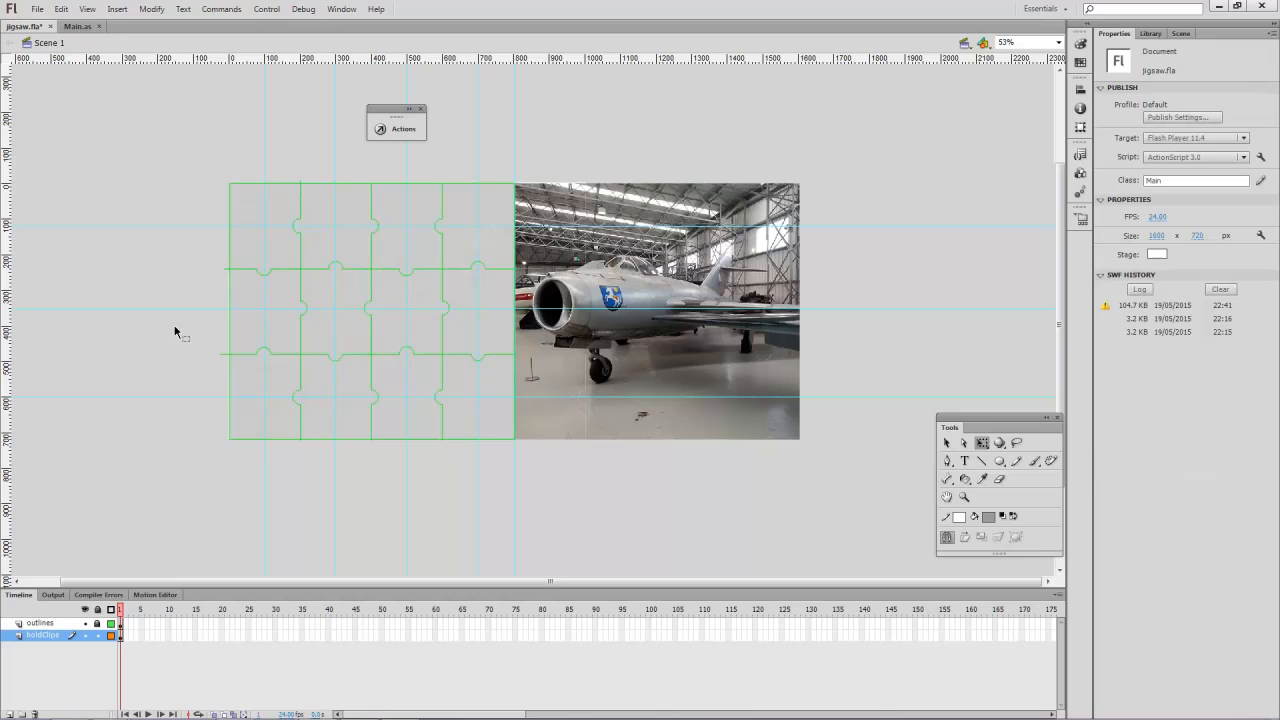
Open the top-left picture piece p1 in place and add a white outline to its Layer 1 shape with the Ink Bottle tool
click(578, 265)
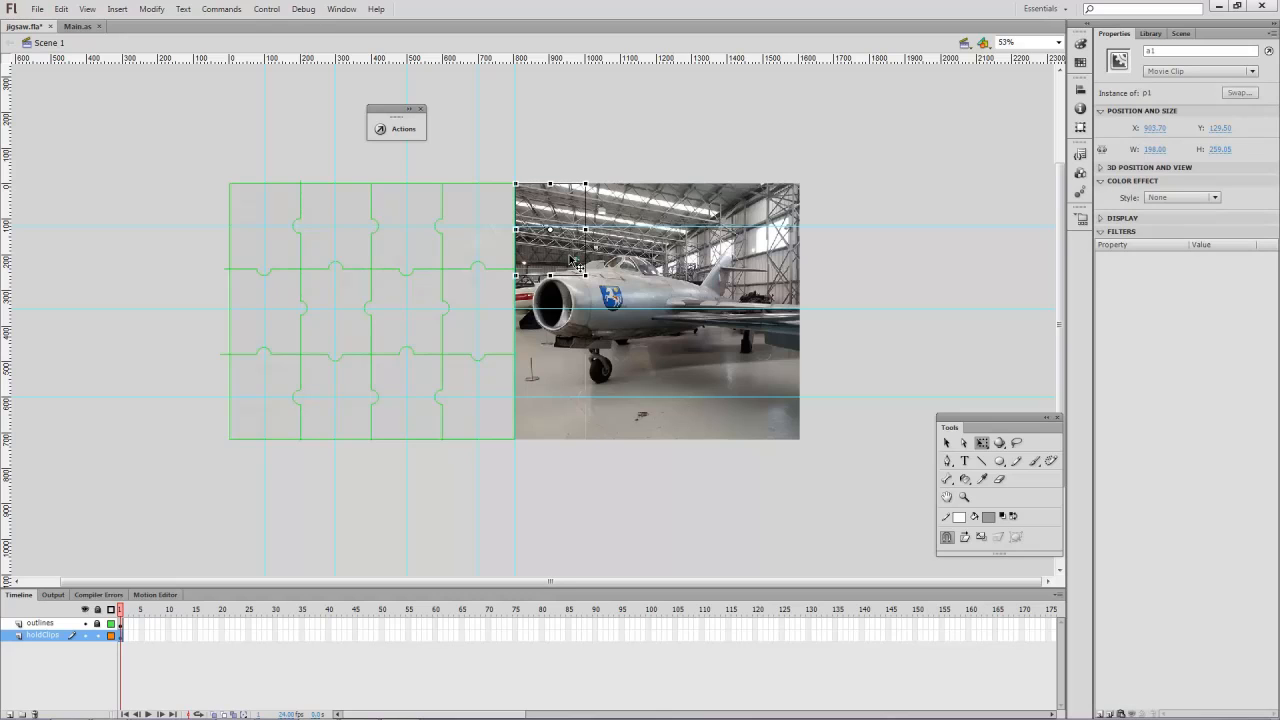
double_click(576, 263)
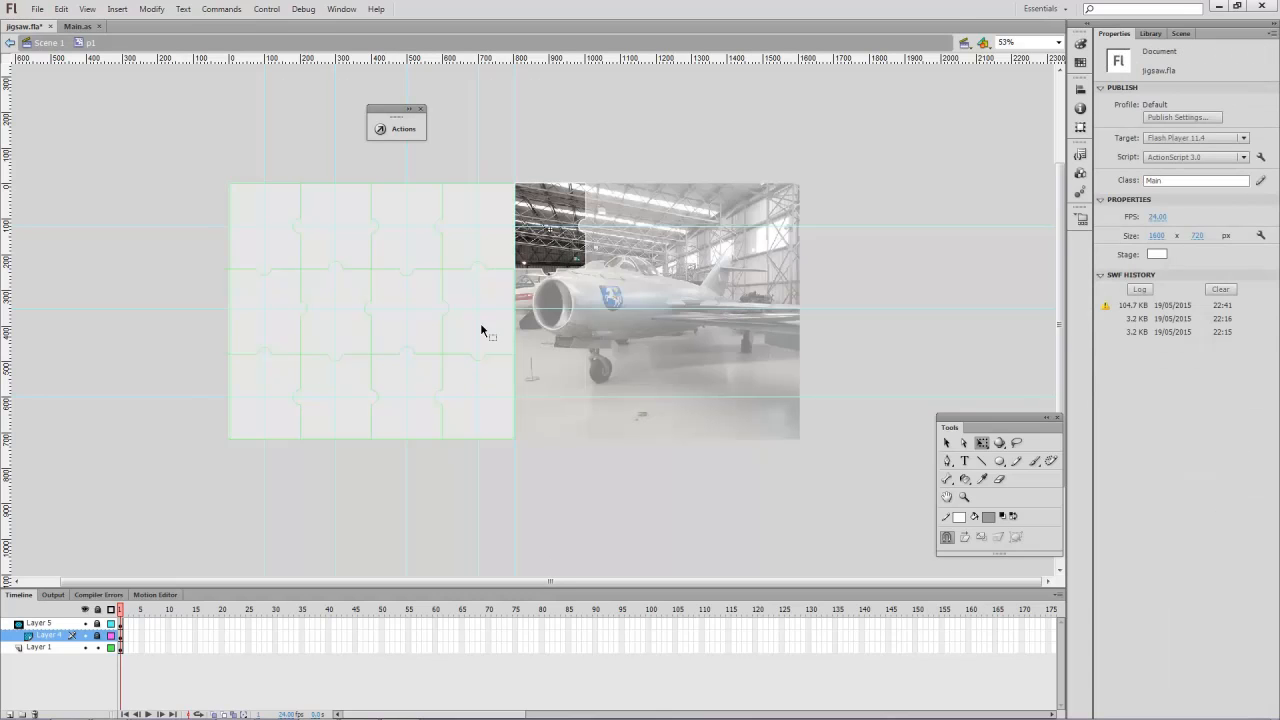
click(45, 648)
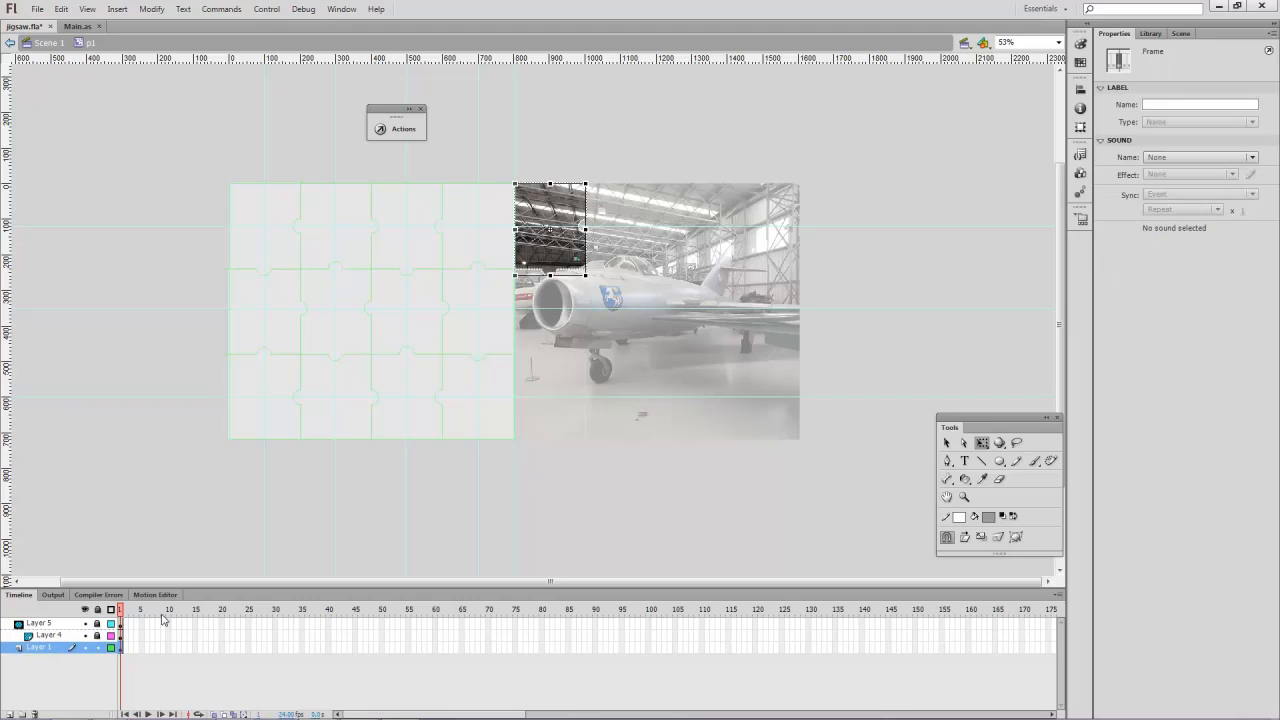
click(966, 481)
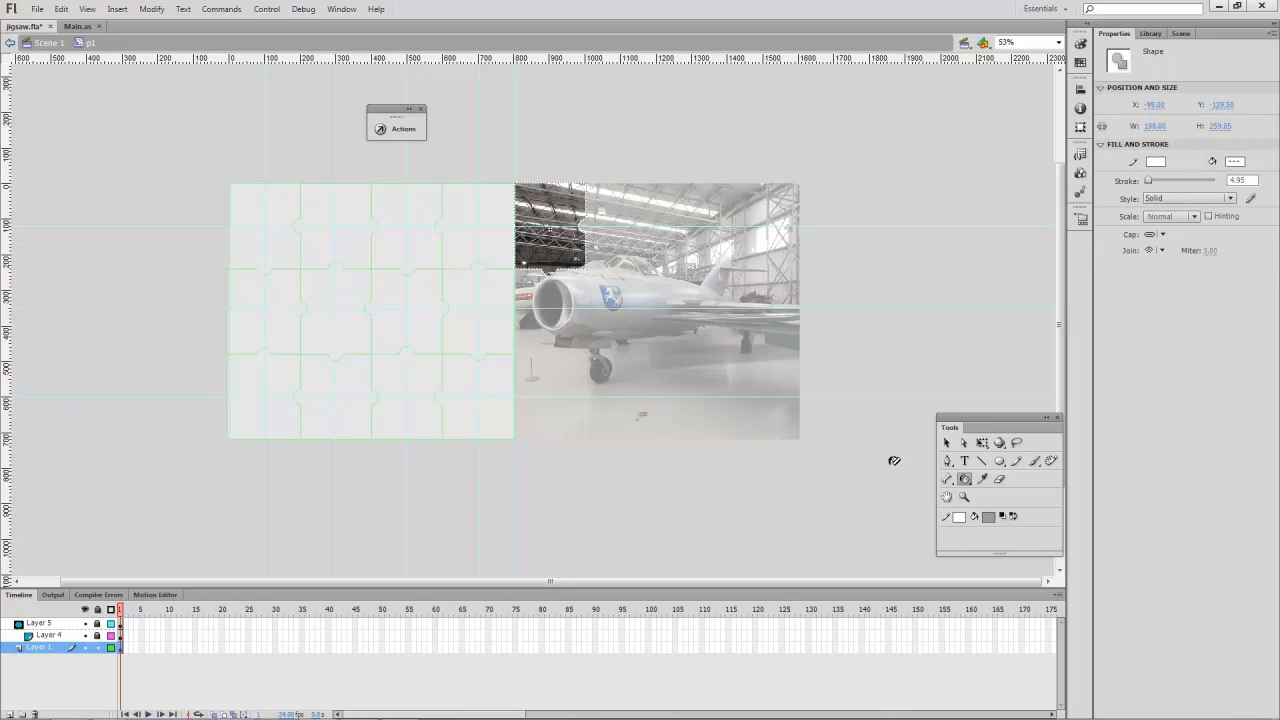
Add a white outline to the Layer 1 shape of symbol p2, check it in place in the picture, and return to Scene 1
click(1150, 35)
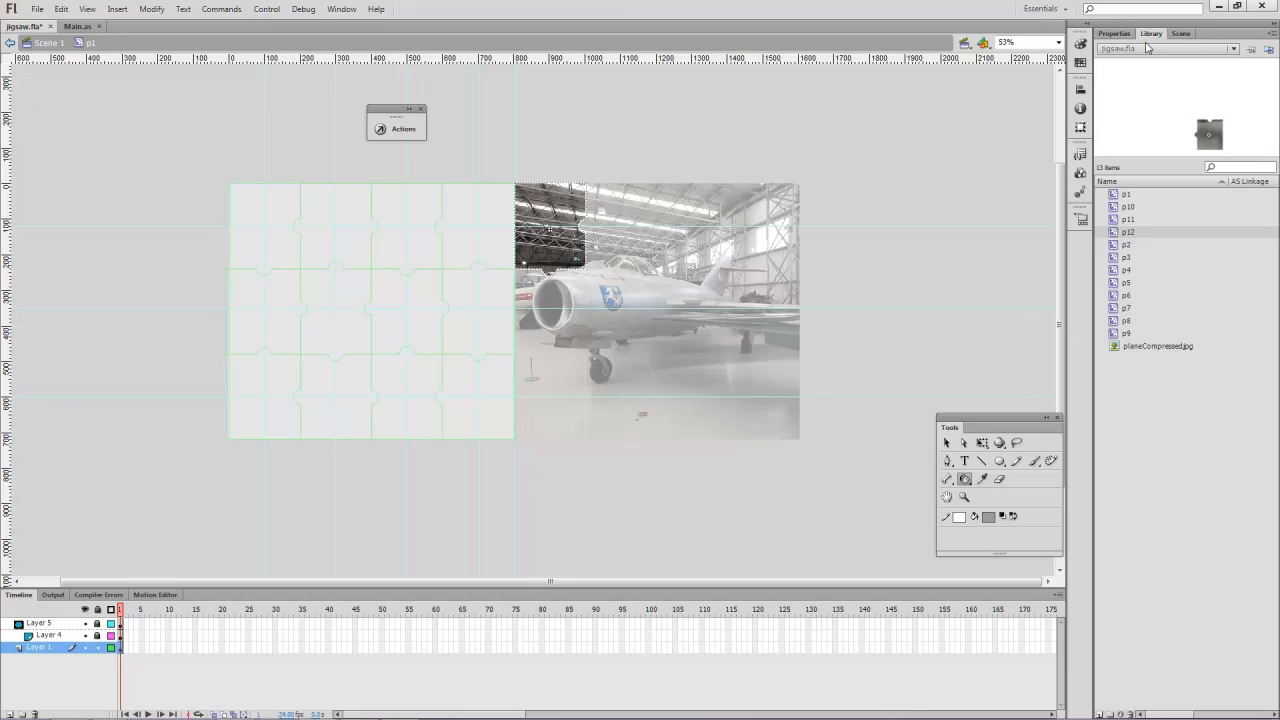
double_click(1124, 245)
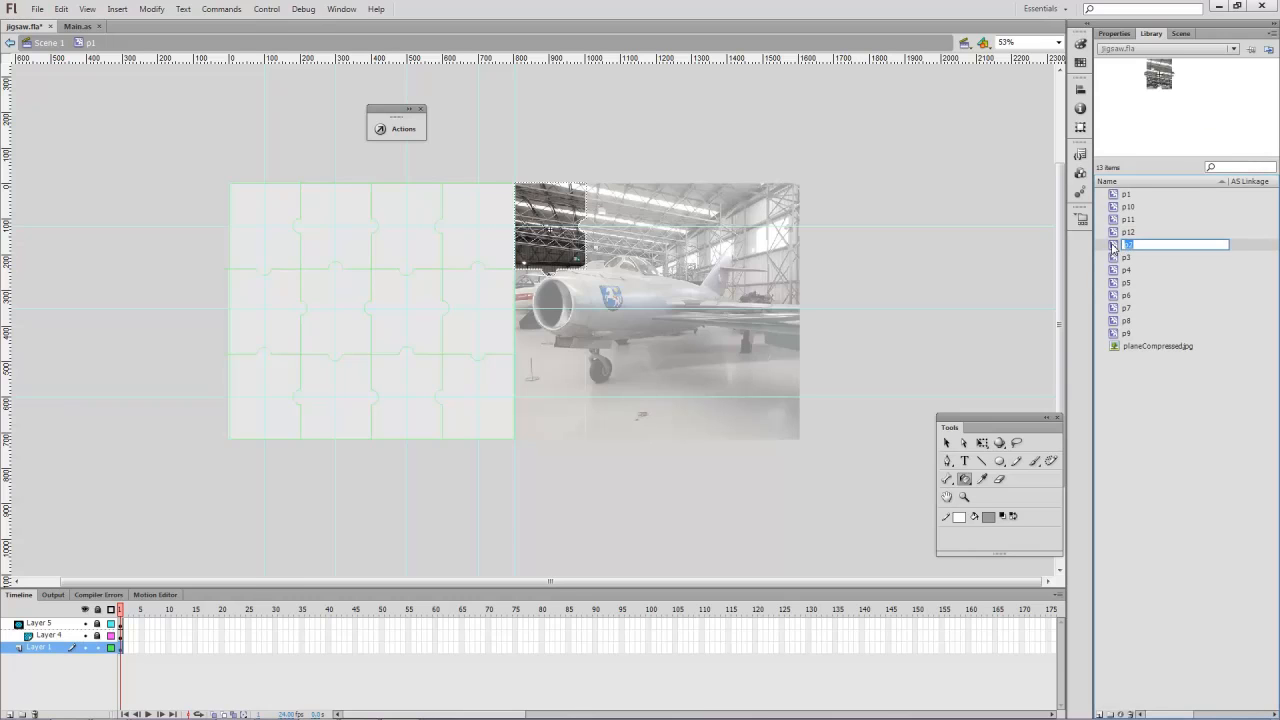
double_click(1113, 248)
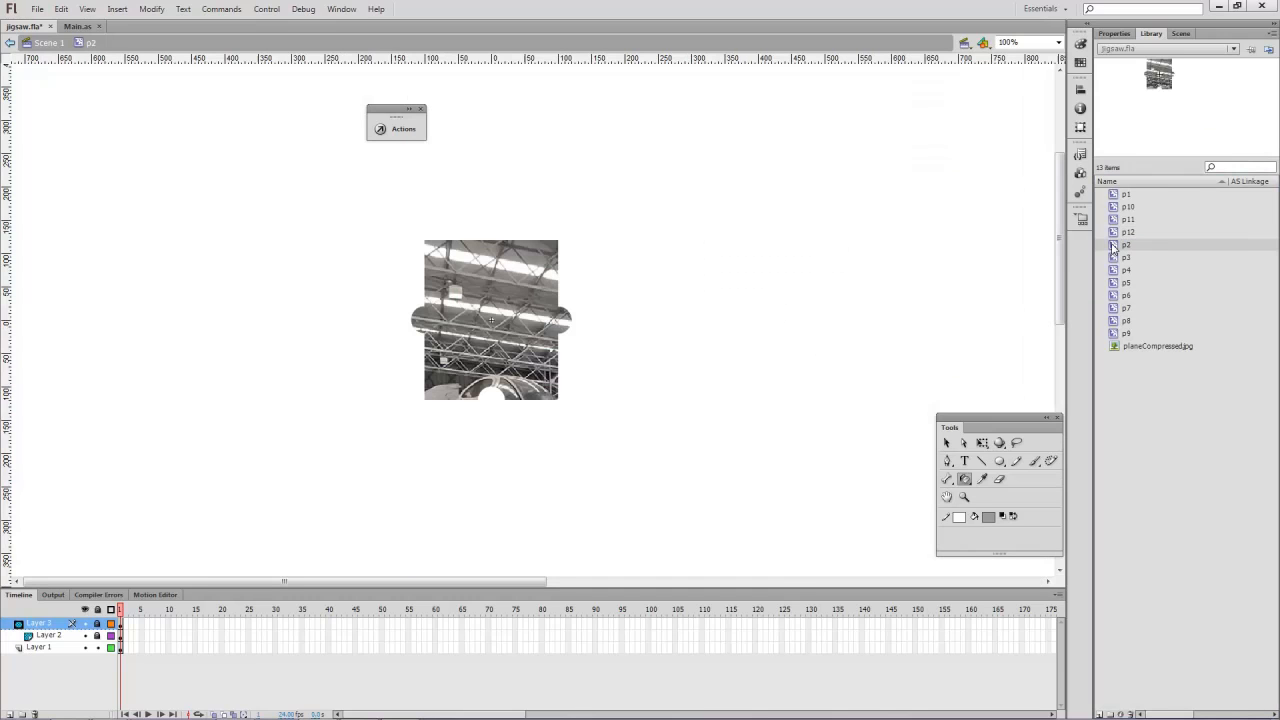
click(46, 650)
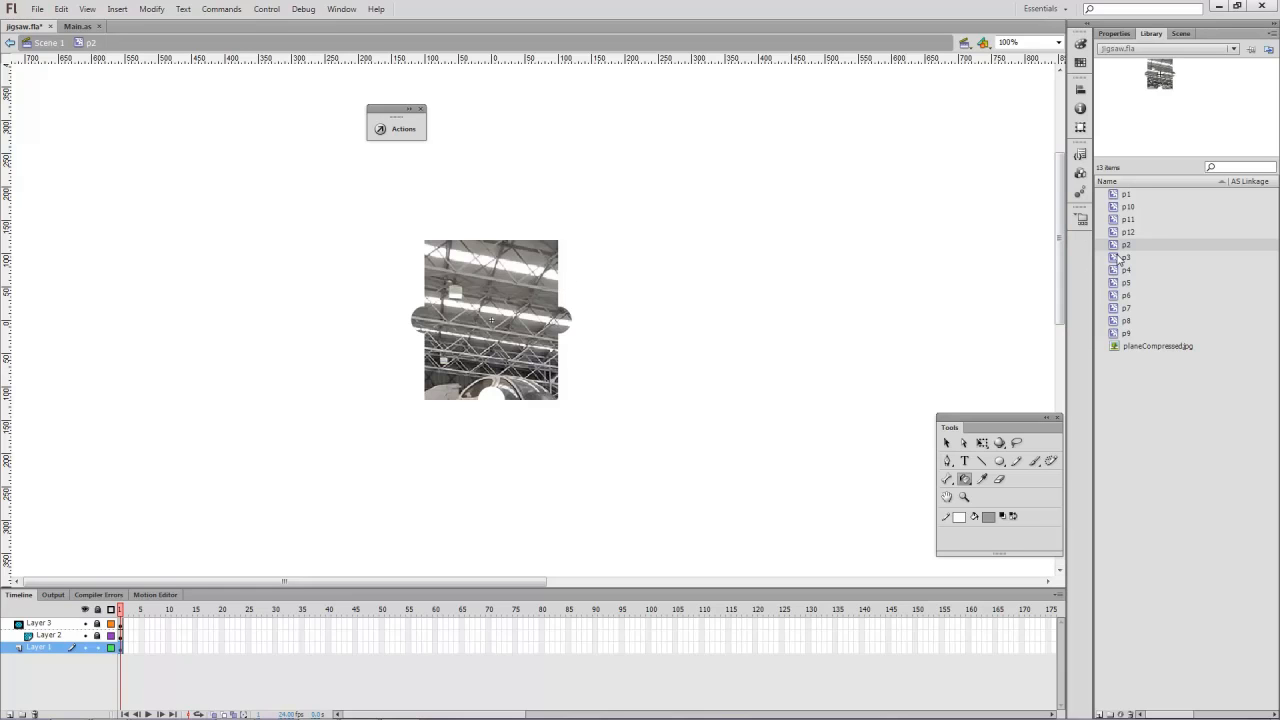
click(48, 44)
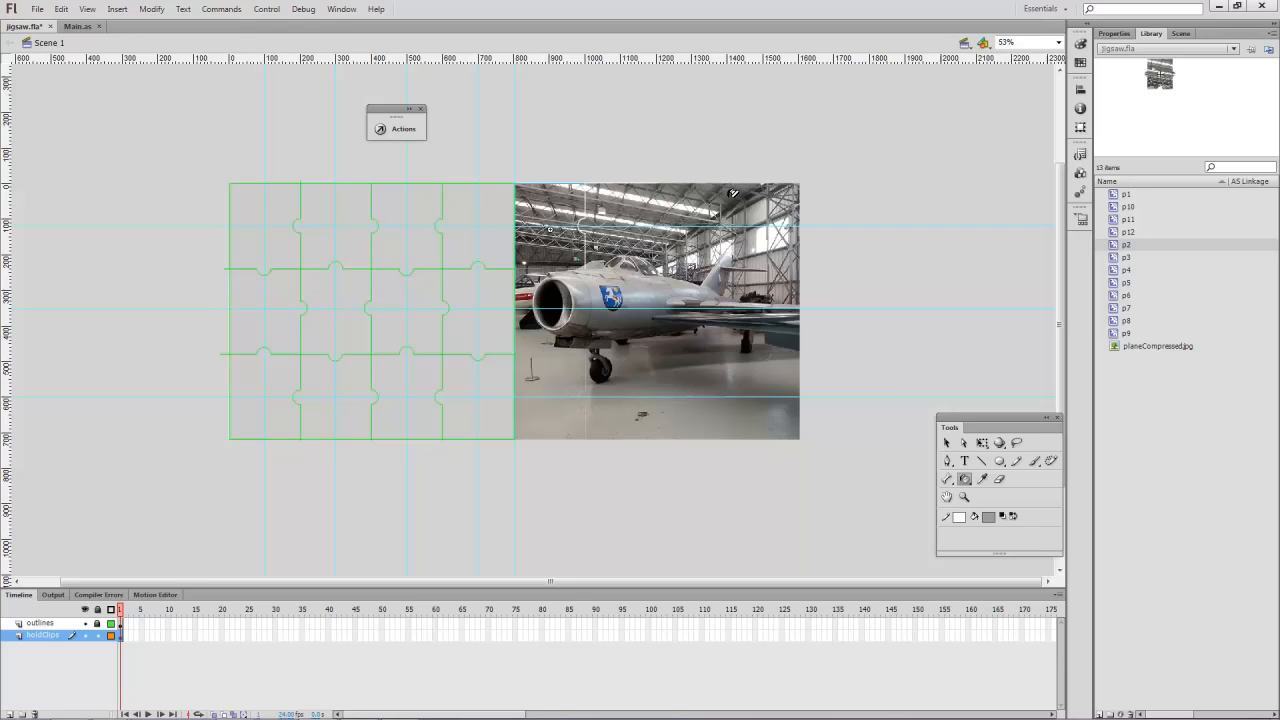
click(947, 443)
double_click(621, 203)
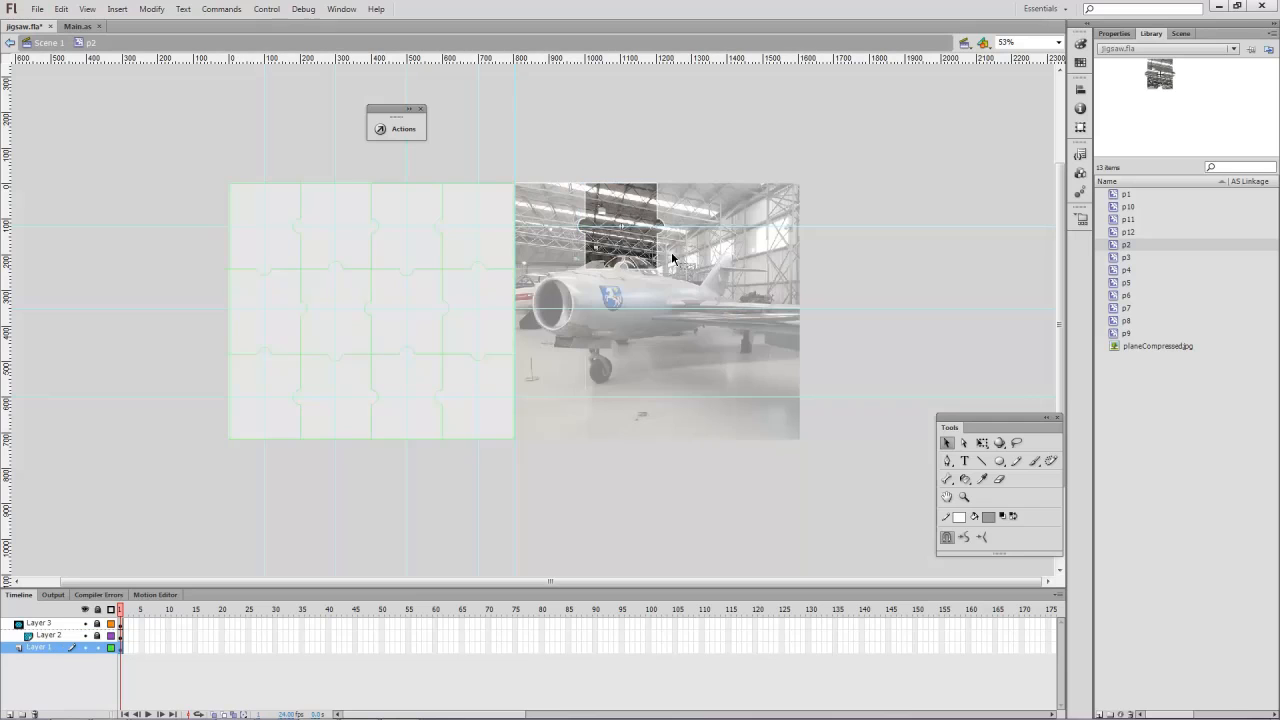
double_click(632, 145)
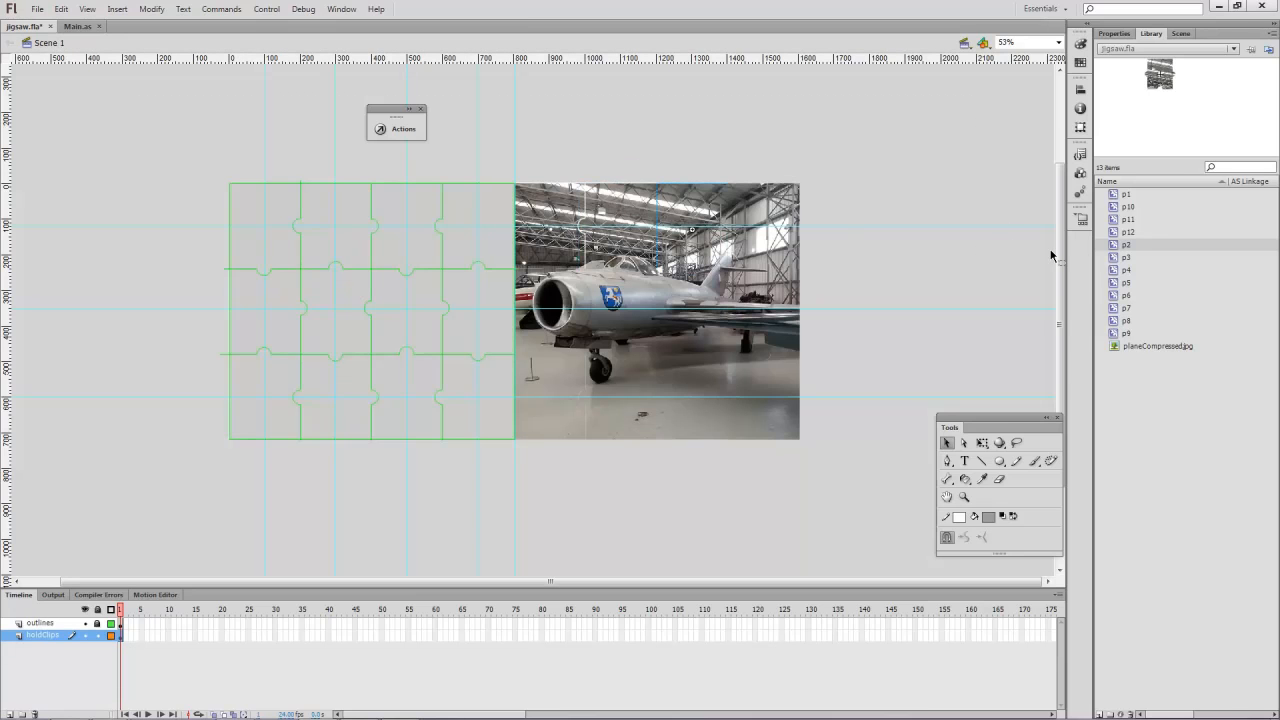
Open piece p3 in place, give its Layer 1 shape a white Ink Bottle outline, and return to Scene 1
double_click(720, 212)
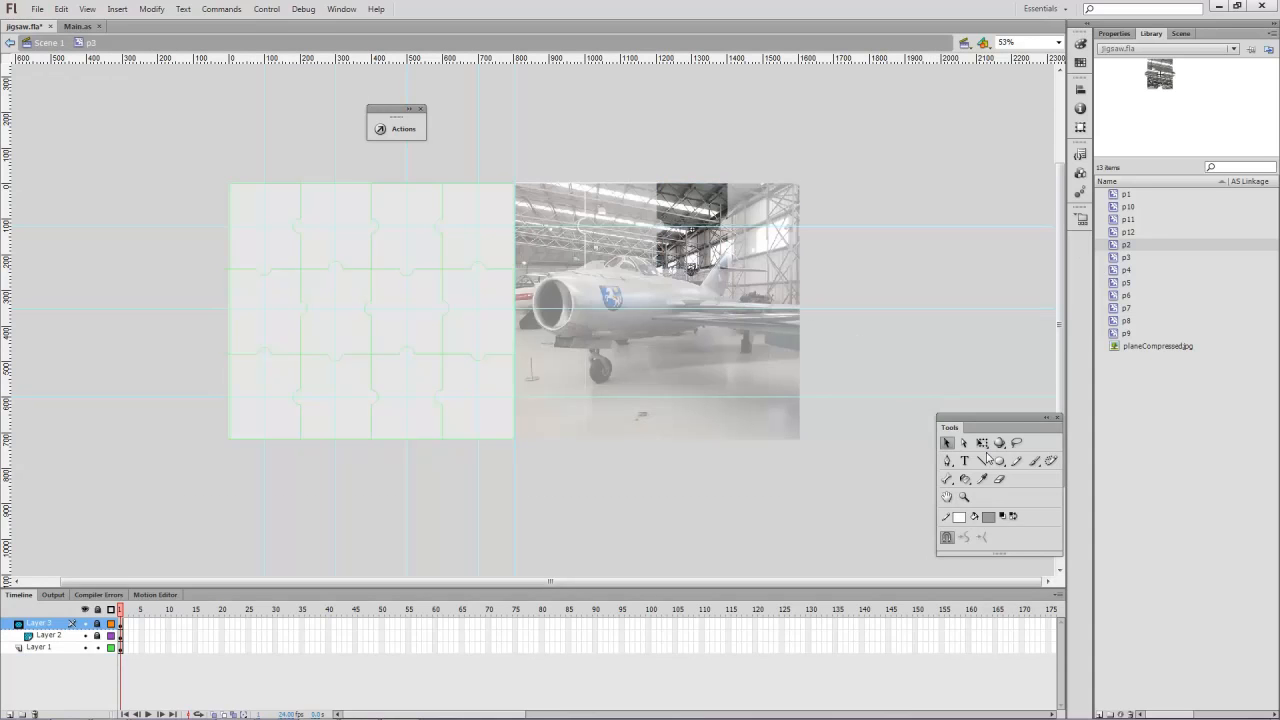
click(965, 479)
click(65, 650)
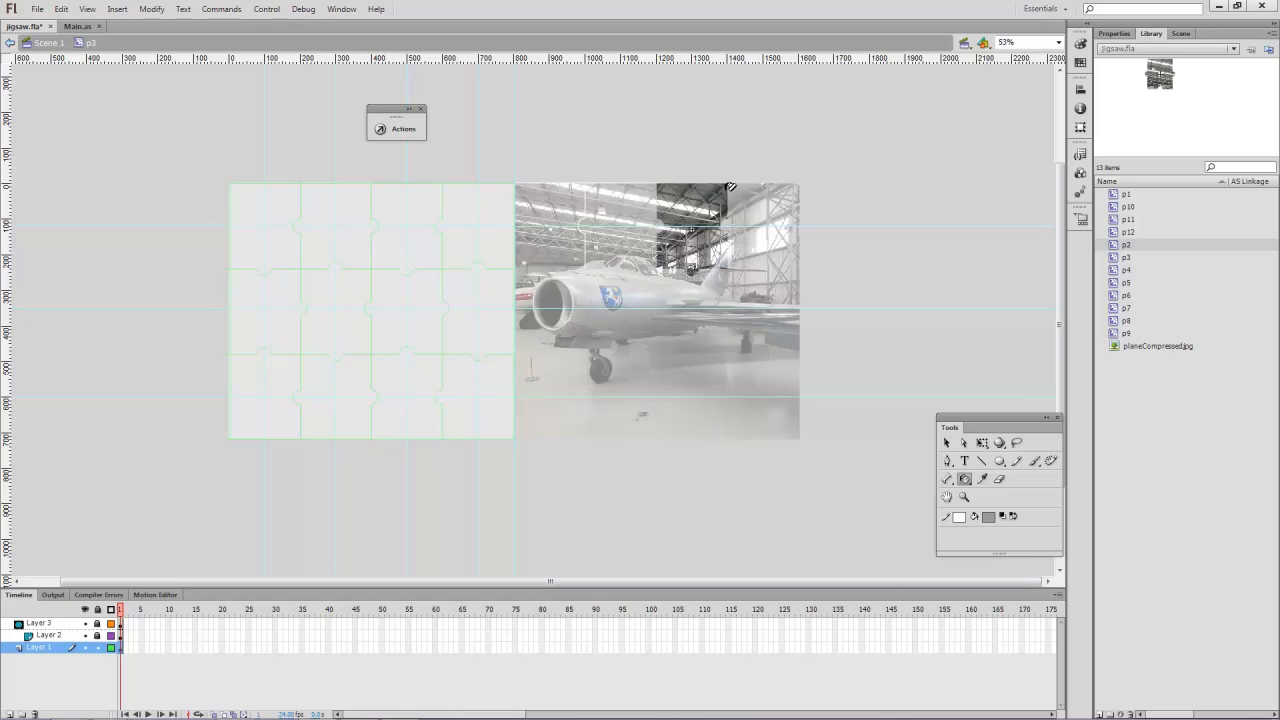
click(946, 442)
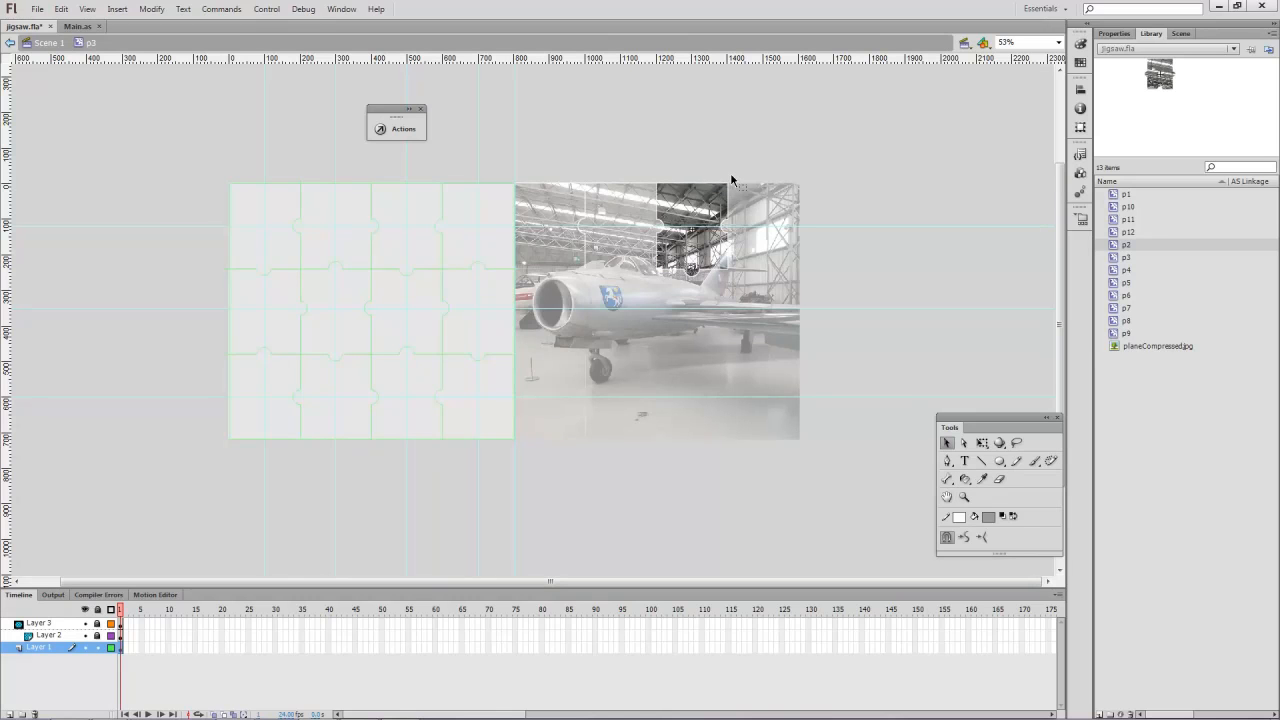
double_click(759, 196)
Open the top-right piece p4 in place, outline its shape in white with the Ink Bottle tool, and return to Scene 1
double_click(764, 210)
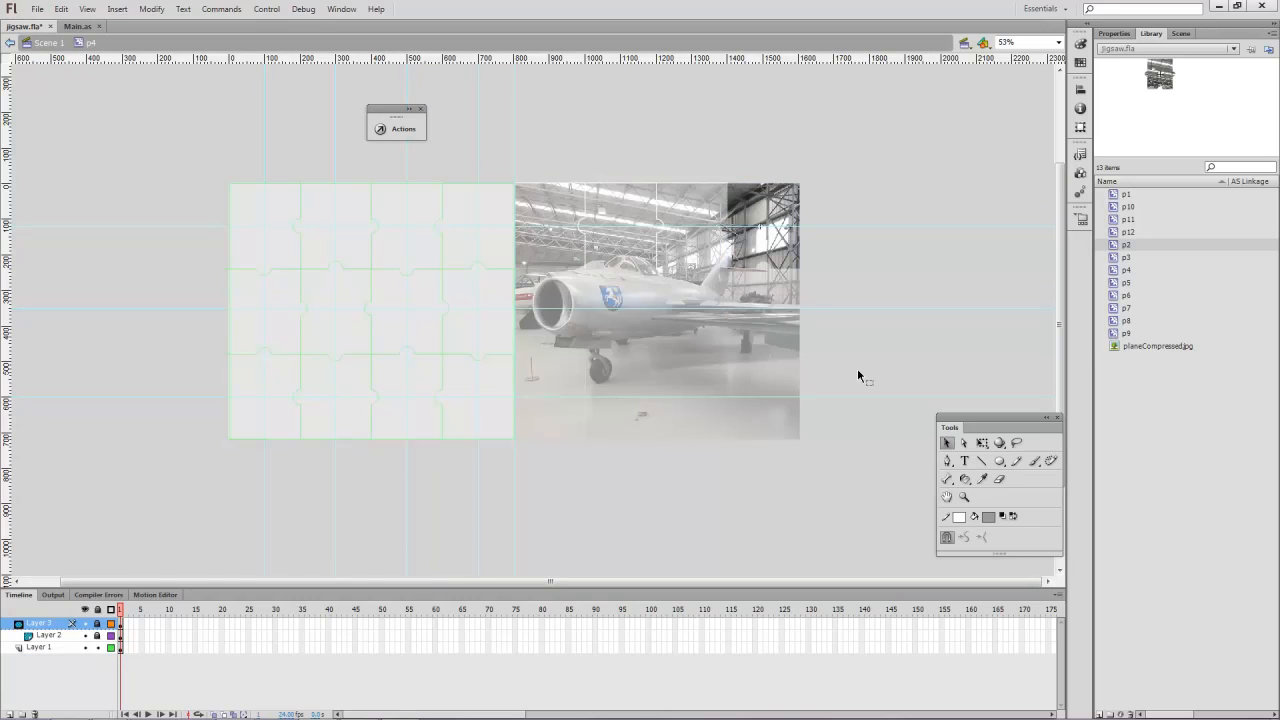
click(964, 478)
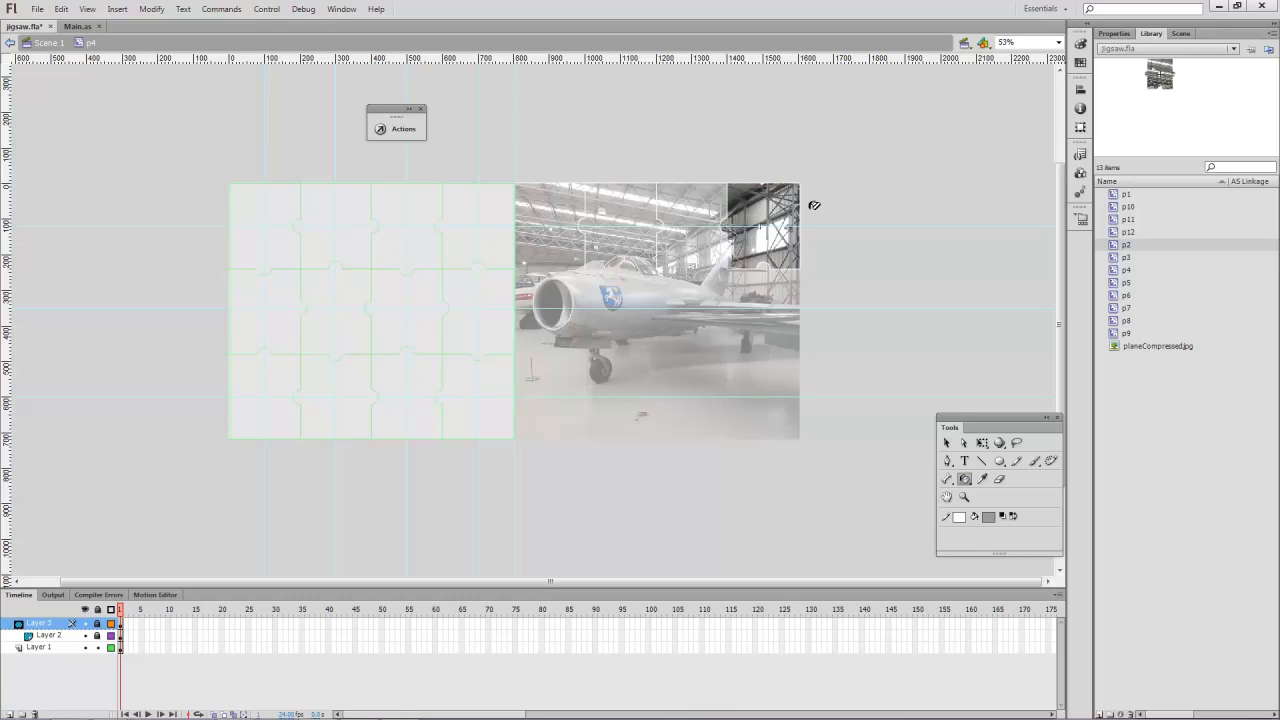
click(946, 442)
double_click(847, 283)
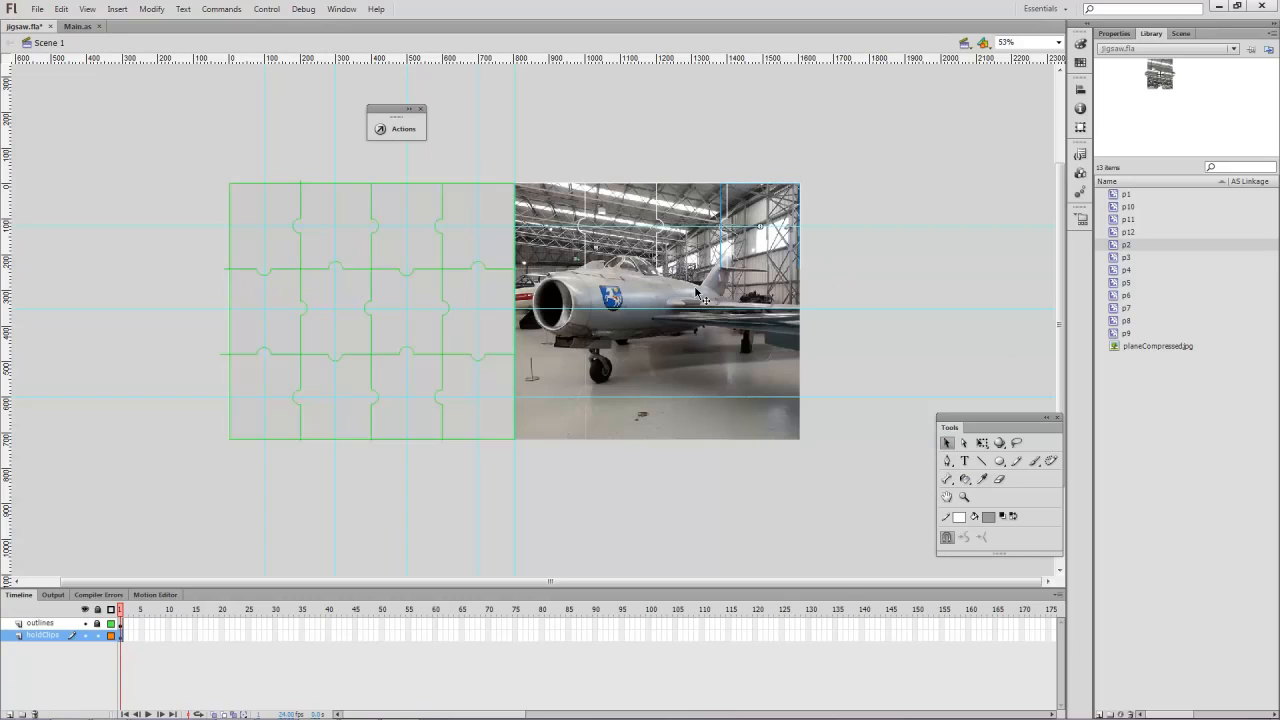
Open piece p5 at the start of the second row, outline its shape in white with the Ink Bottle tool, and return to Scene 1
double_click(570, 309)
click(689, 375)
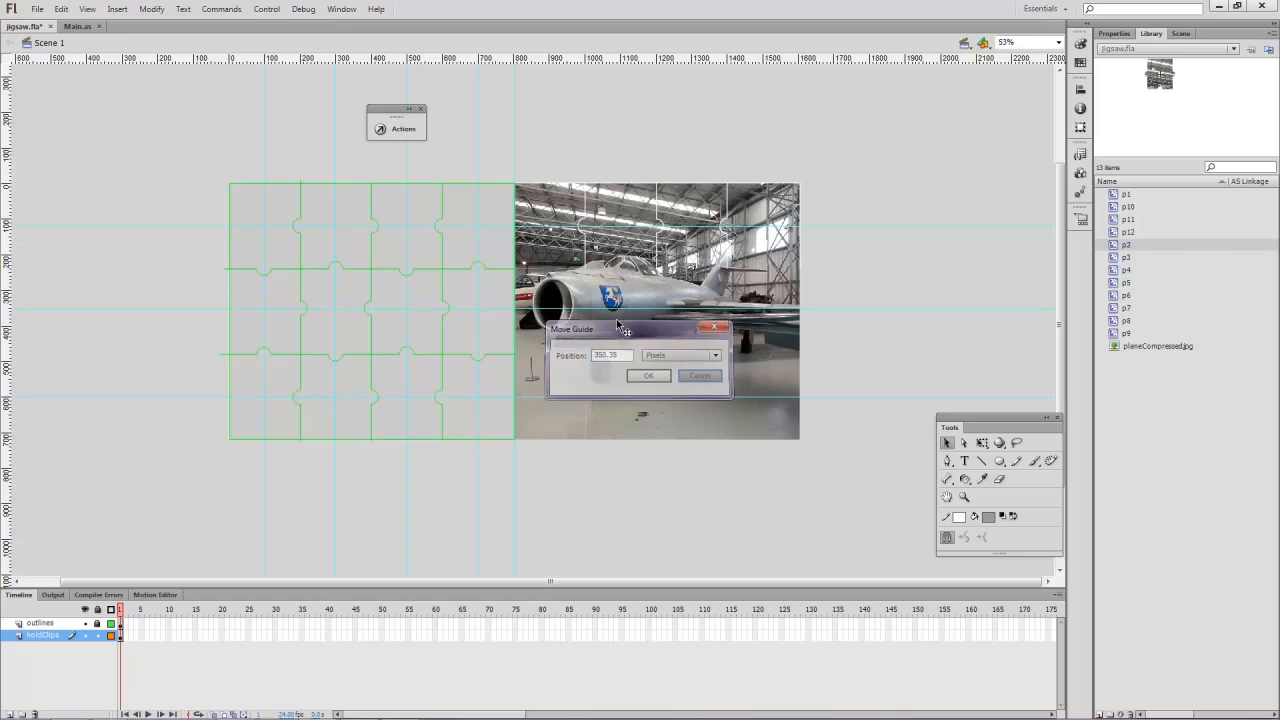
click(573, 305)
double_click(573, 305)
click(964, 478)
click(590, 271)
click(946, 442)
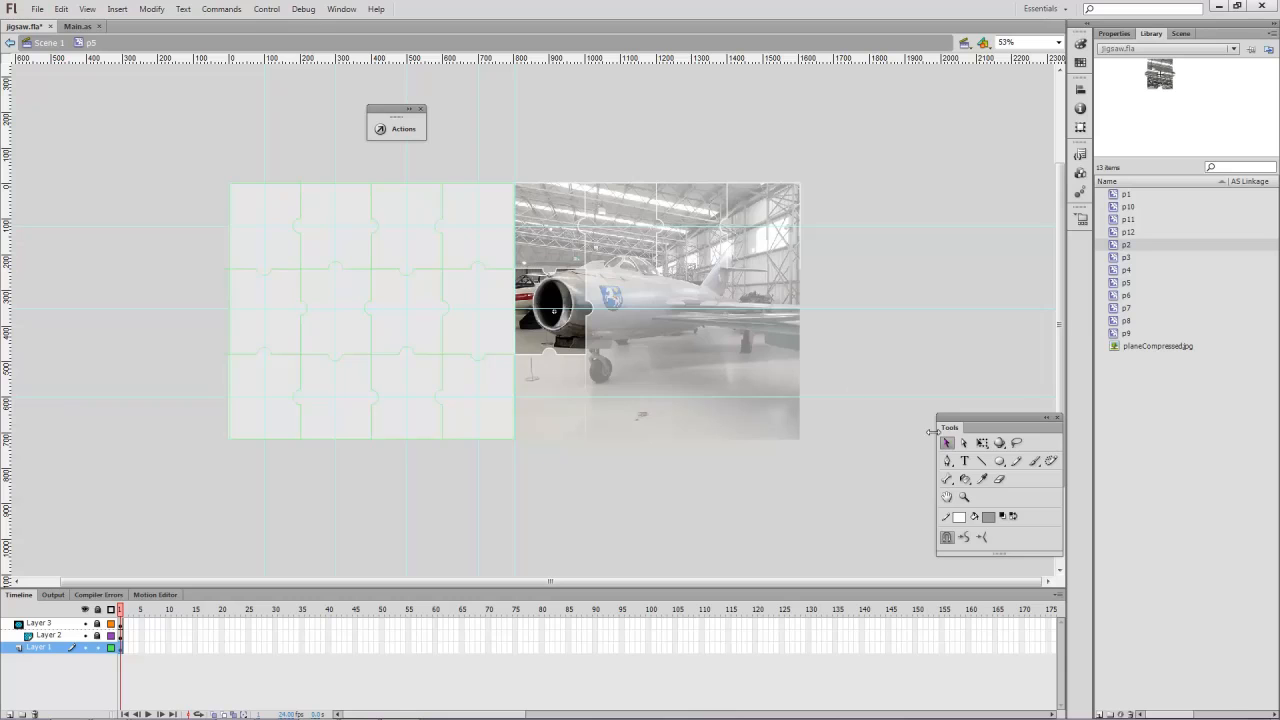
double_click(830, 296)
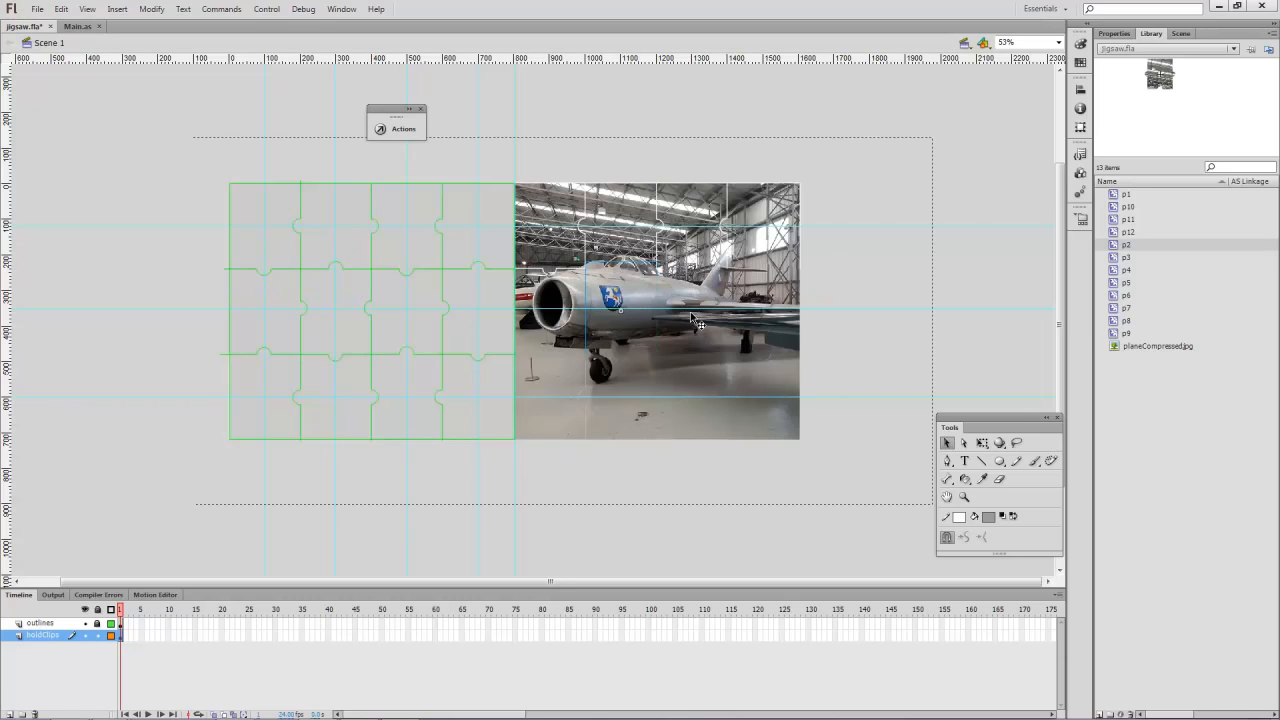
Open the second piece of the second row in place and outline its shape in white with the Ink Bottle tool
double_click(625, 305)
click(964, 478)
click(665, 277)
click(946, 442)
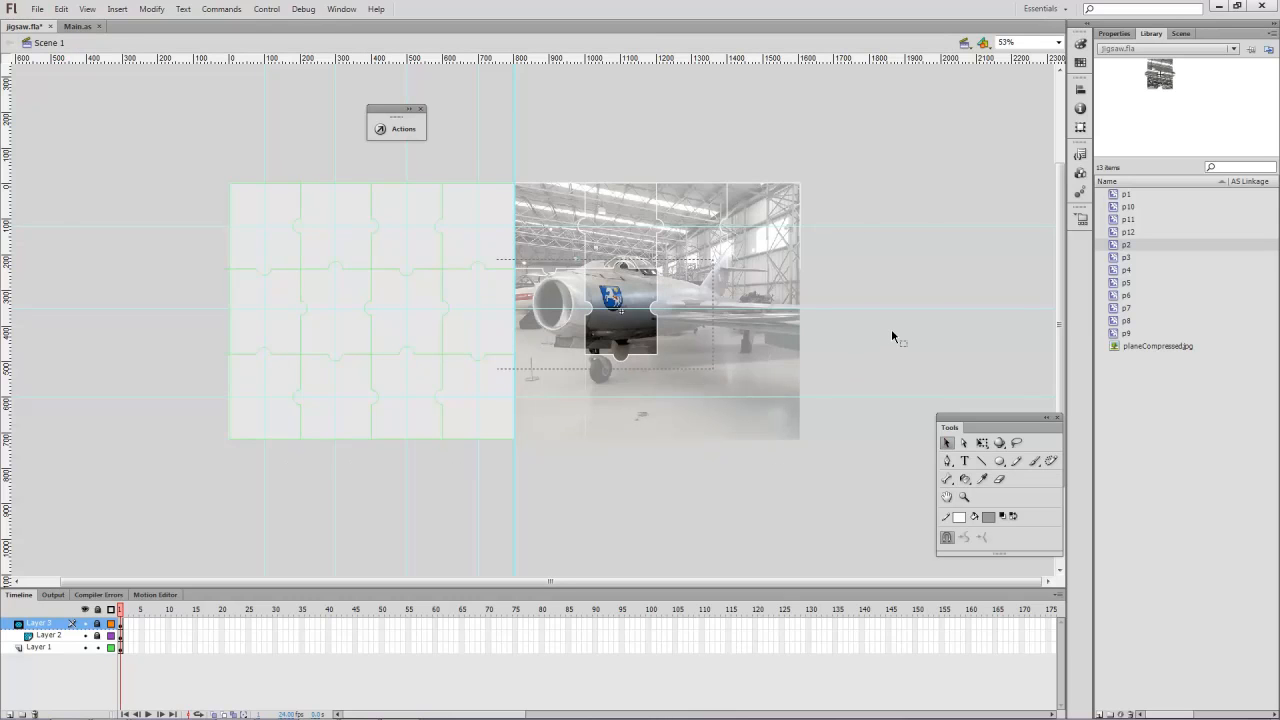
Exit the current piece, open the second row's third piece in place, outline its shape in white with the Ink Bottle tool, and return to Scene 1
double_click(891, 337)
click(964, 478)
click(946, 442)
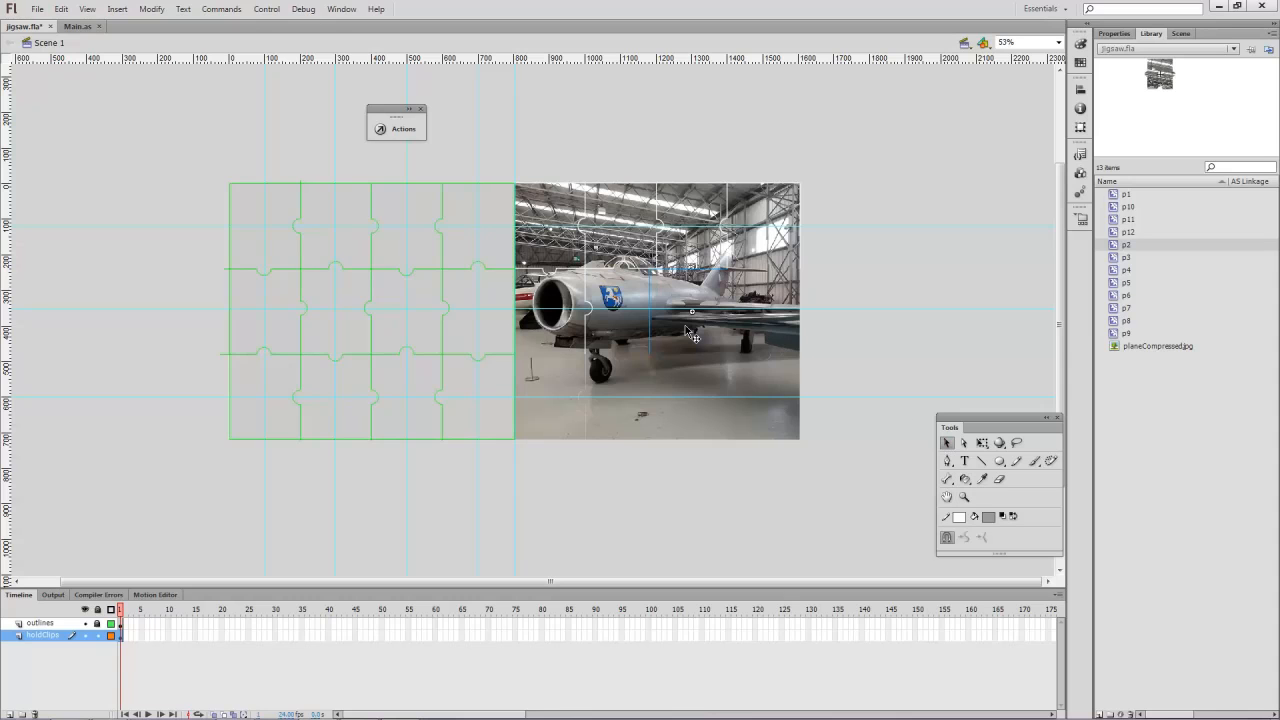
double_click(692, 328)
click(964, 478)
click(700, 314)
click(946, 442)
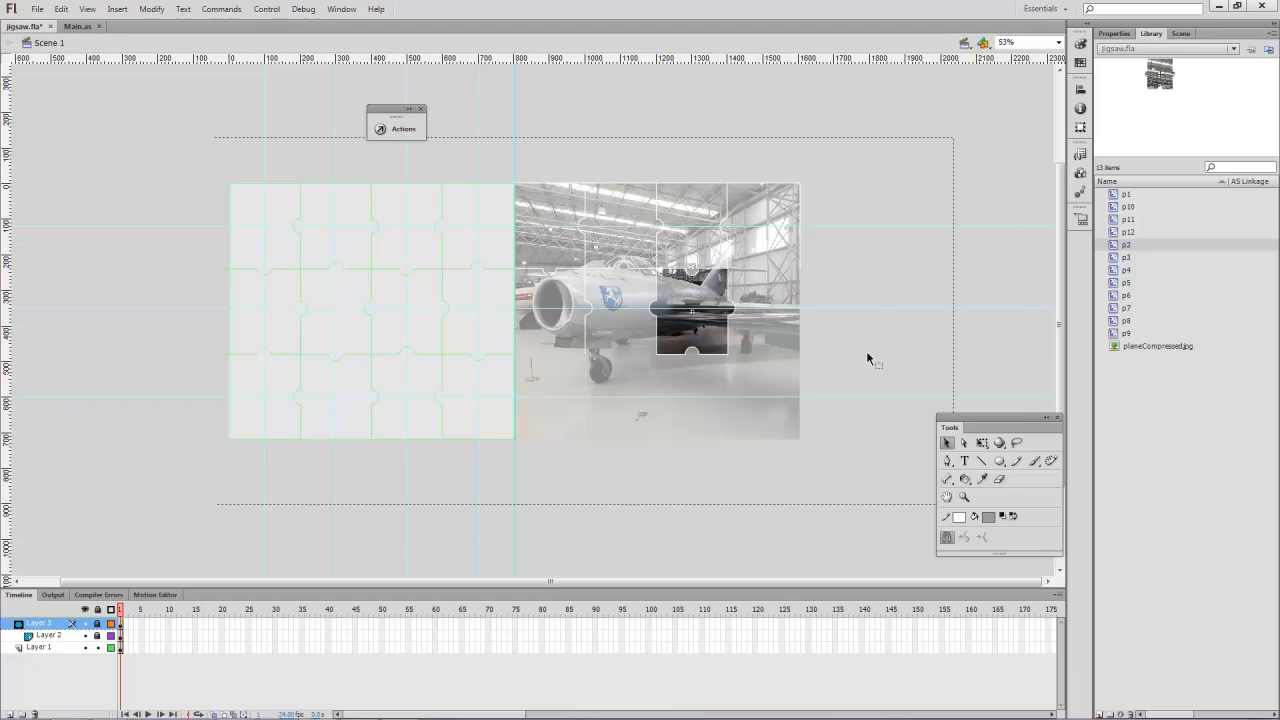
double_click(866, 350)
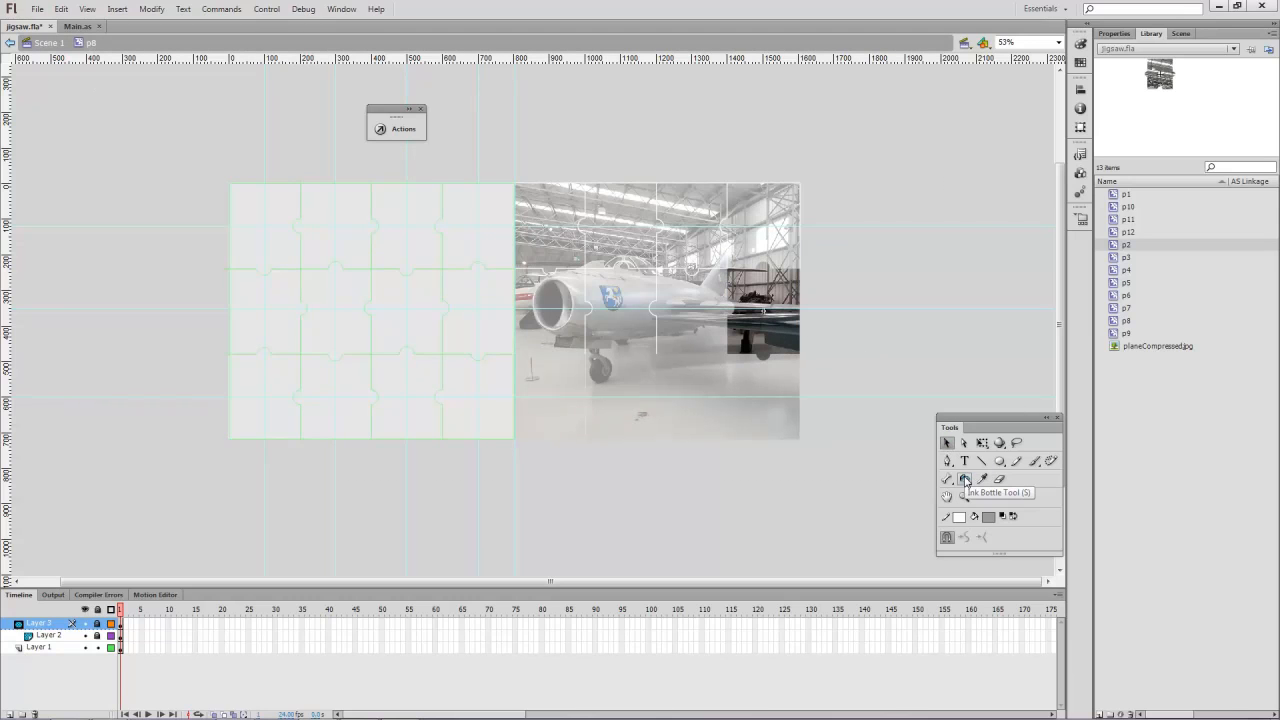
Outline the shape of piece p8 at the end of the second row in white with the Ink Bottle tool and return to Scene 1
click(964, 479)
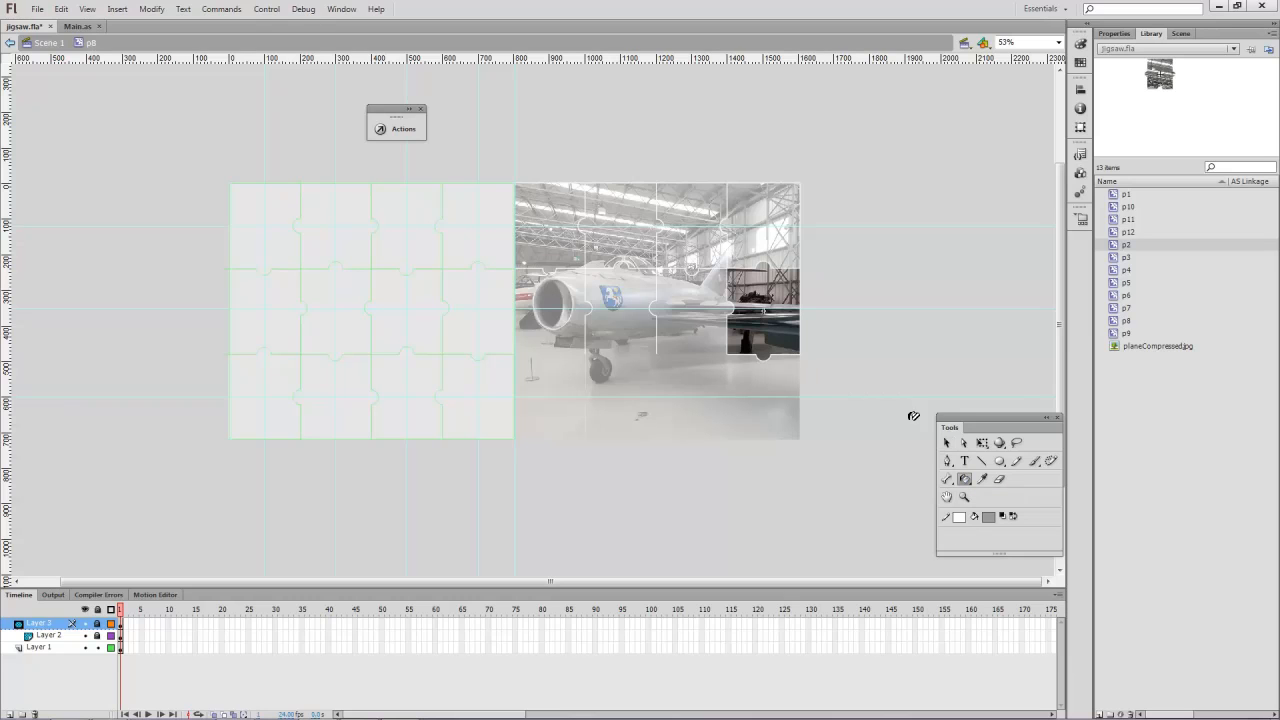
click(947, 443)
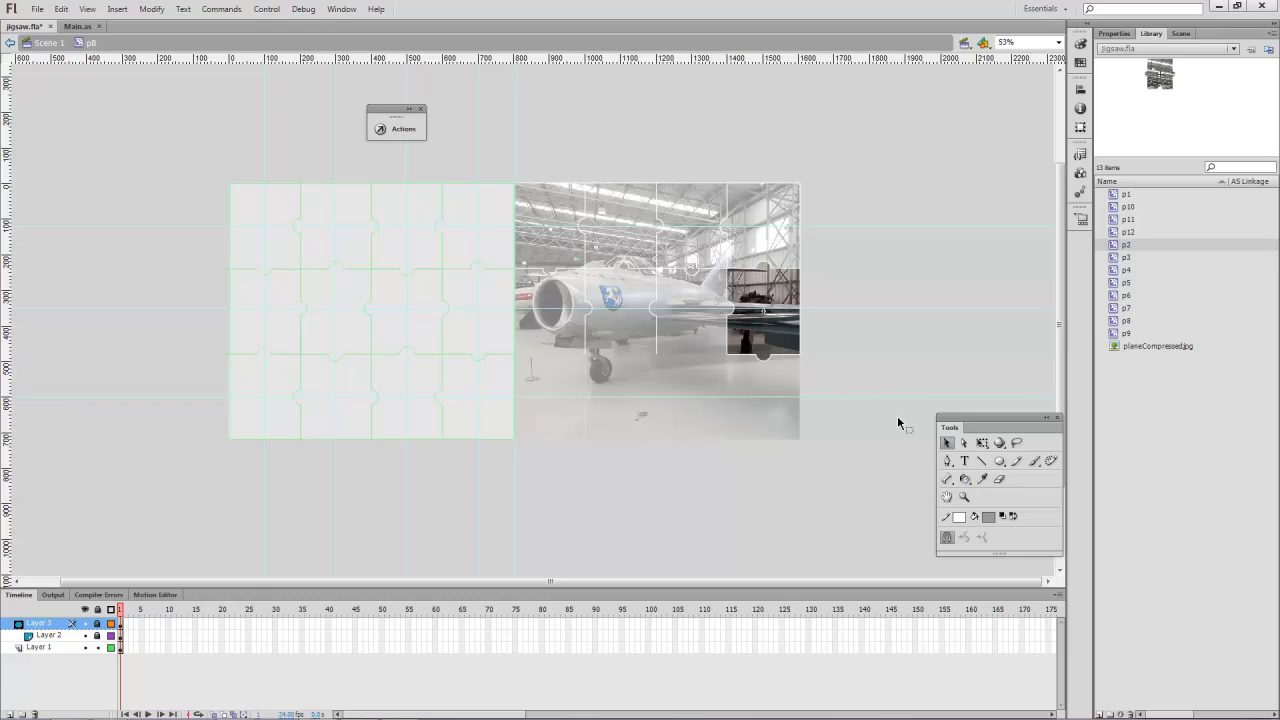
double_click(842, 362)
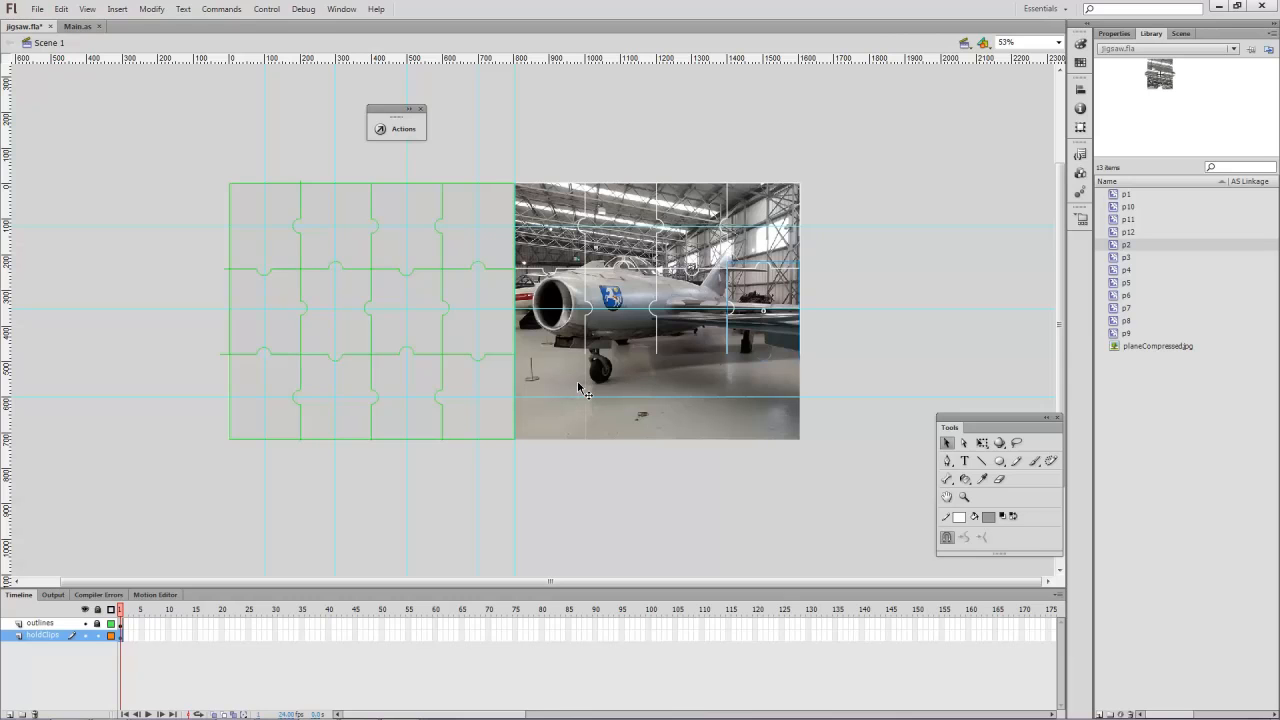
Open piece p9 at the start of the third row, outline its shape in white with the Ink Bottle tool, and return to Scene 1
double_click(579, 388)
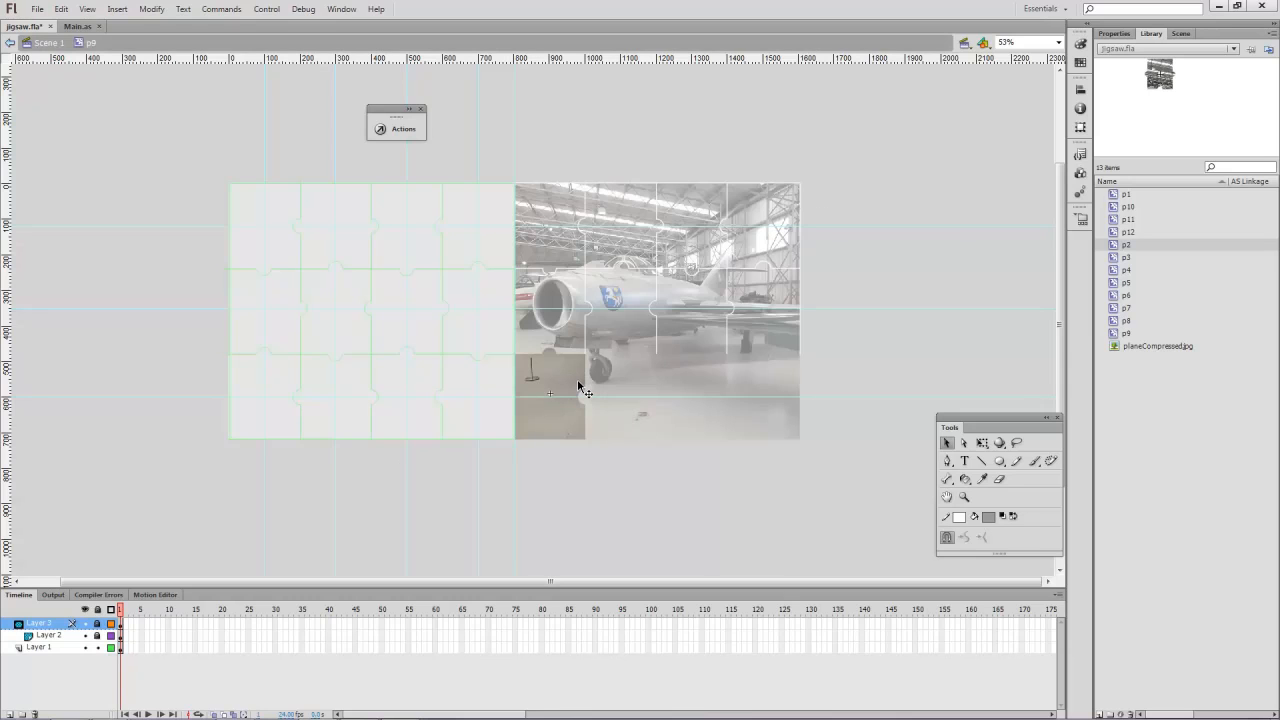
click(965, 480)
click(946, 443)
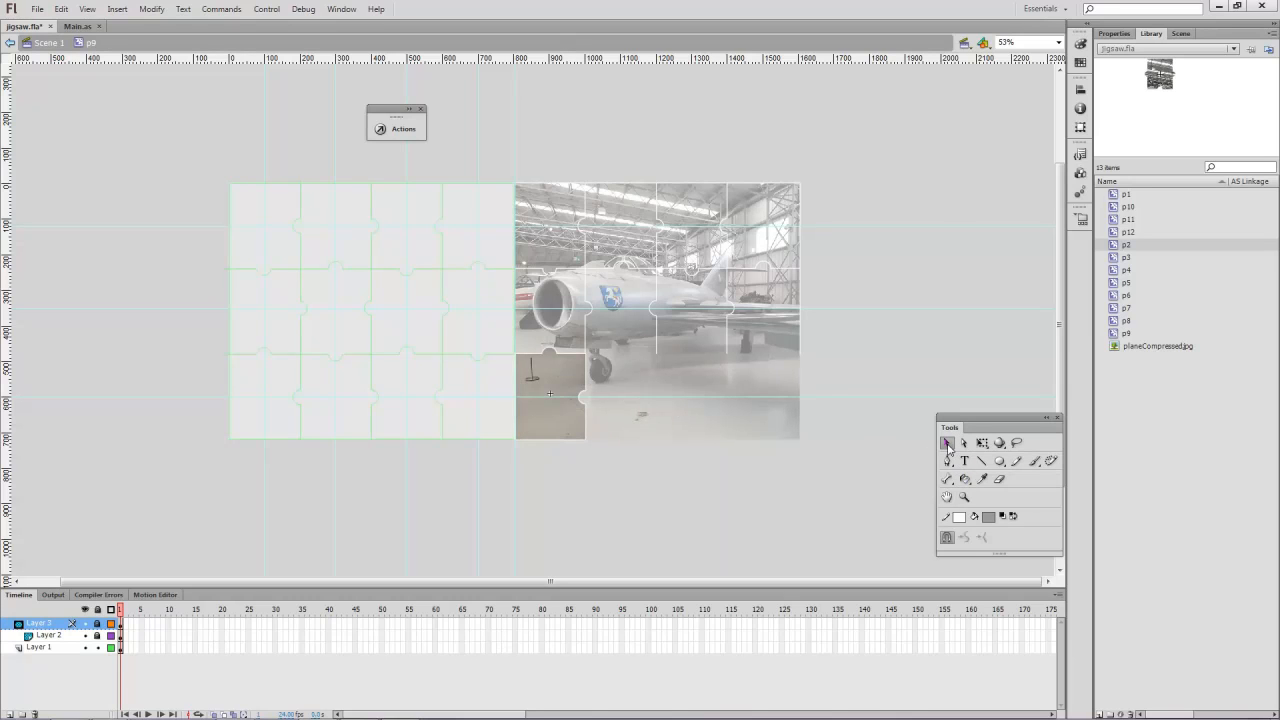
click(49, 44)
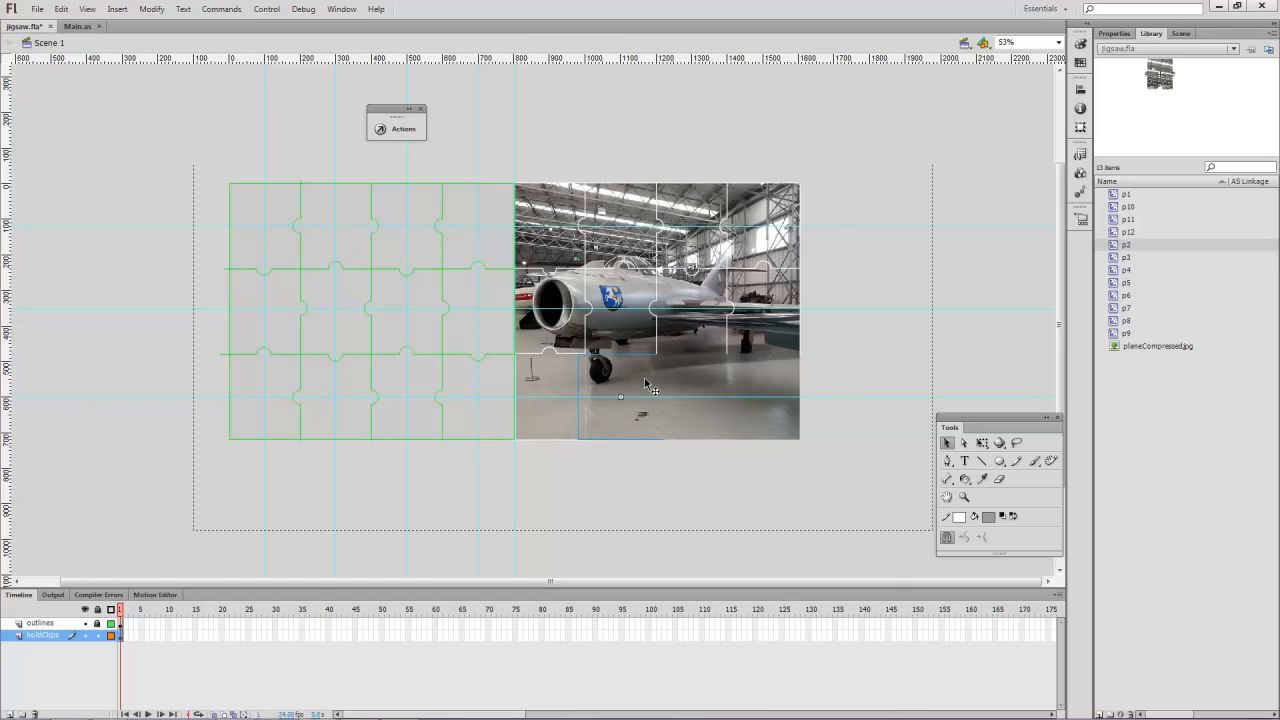
Open the second piece of the third row in place, outline its shape in white with the Ink Bottle tool, and return to Scene 1
double_click(645, 379)
click(964, 480)
click(635, 375)
click(50, 46)
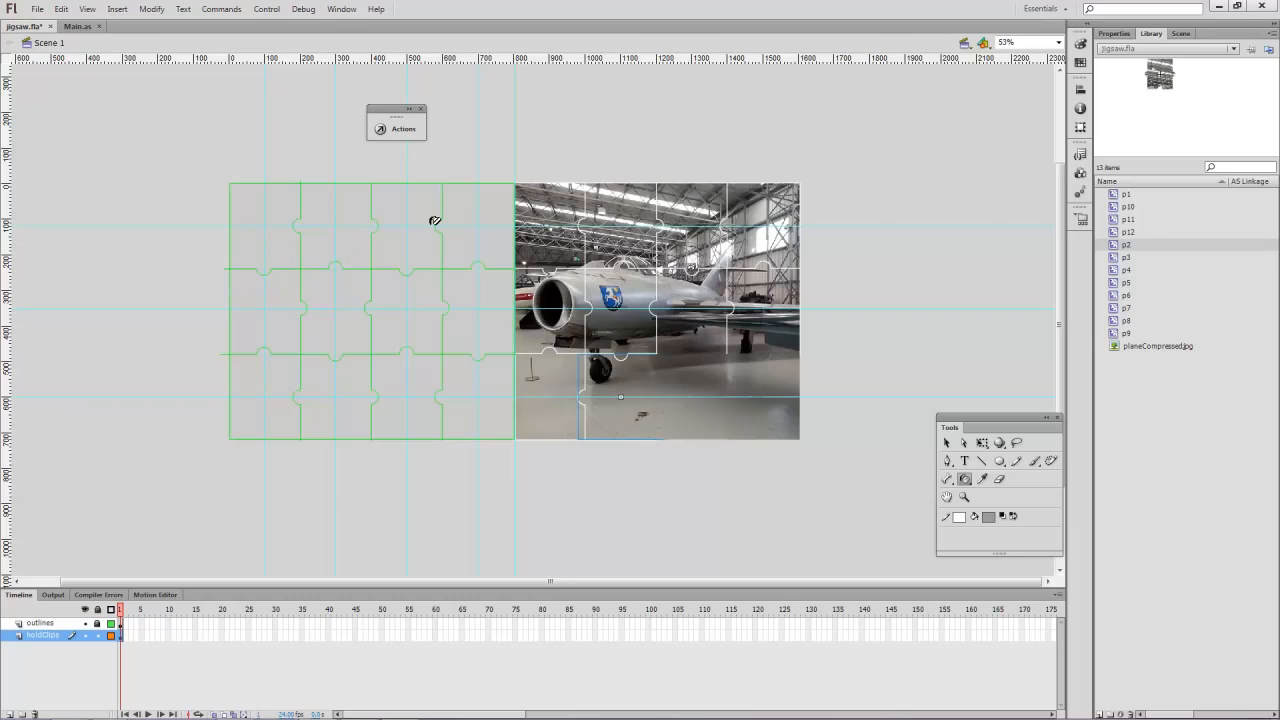
Open piece p11 in the third row in place, outline its shape in white with the Ink Bottle tool, and return to Scene 1
click(948, 444)
double_click(700, 398)
click(966, 480)
click(720, 363)
click(946, 444)
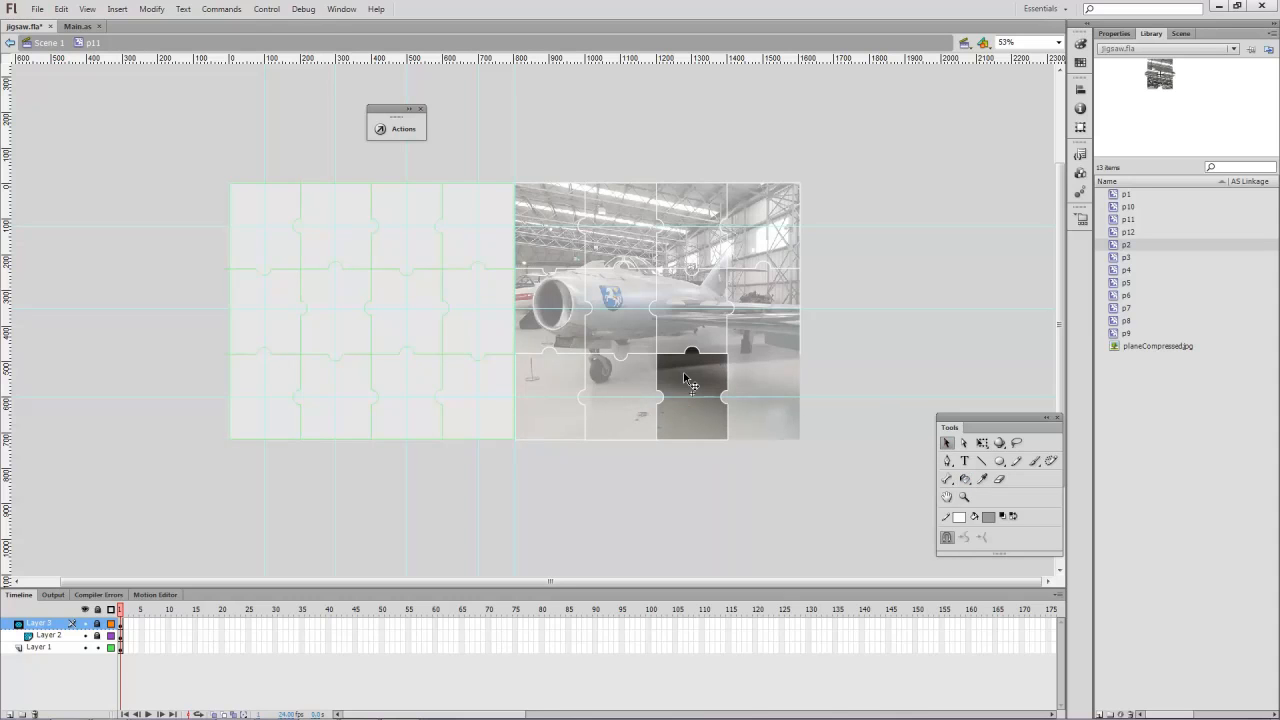
click(690, 376)
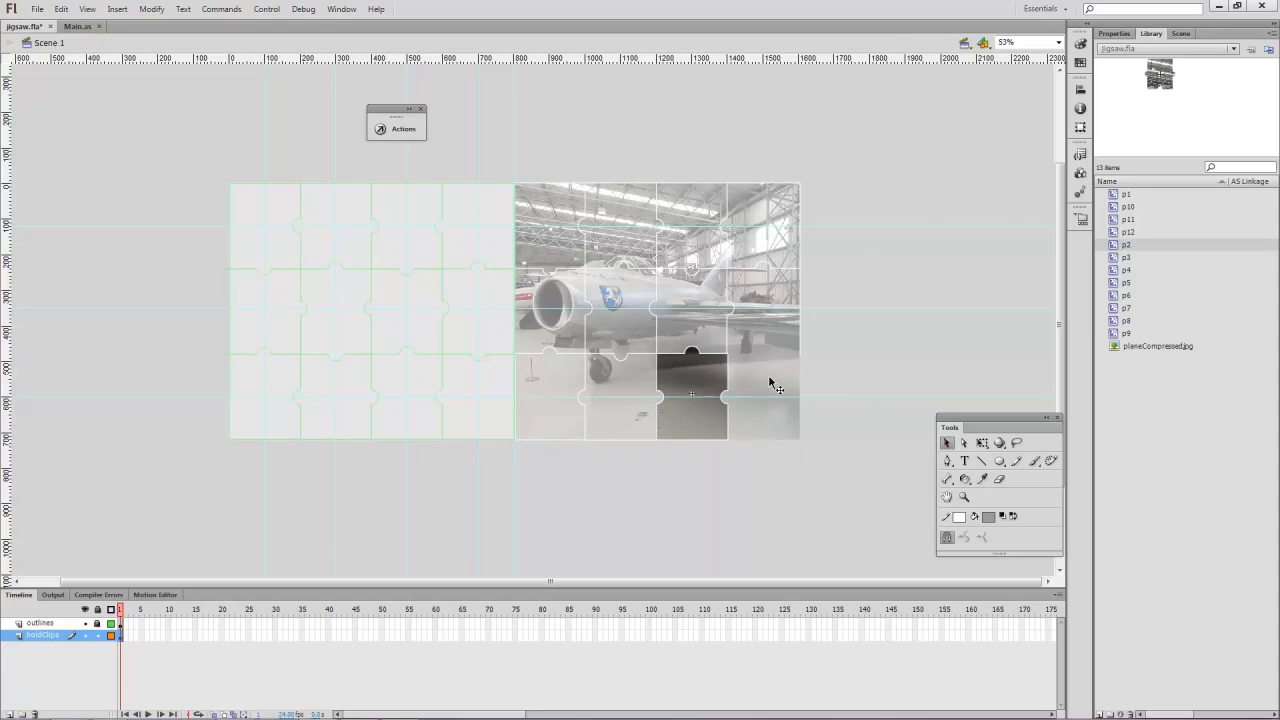
Open the bottom-right piece p12 in place, outline its shape in white with the Ink Bottle tool, and return to Scene 1
double_click(768, 378)
double_click(768, 378)
click(964, 479)
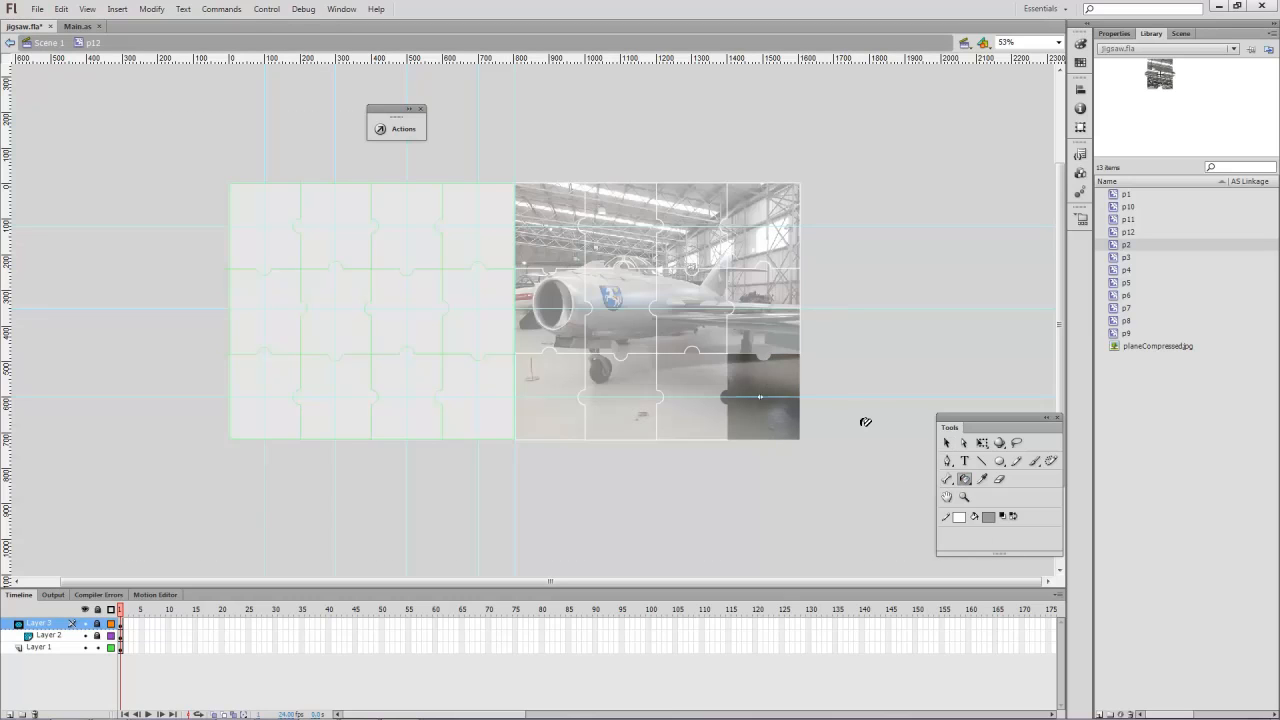
click(794, 366)
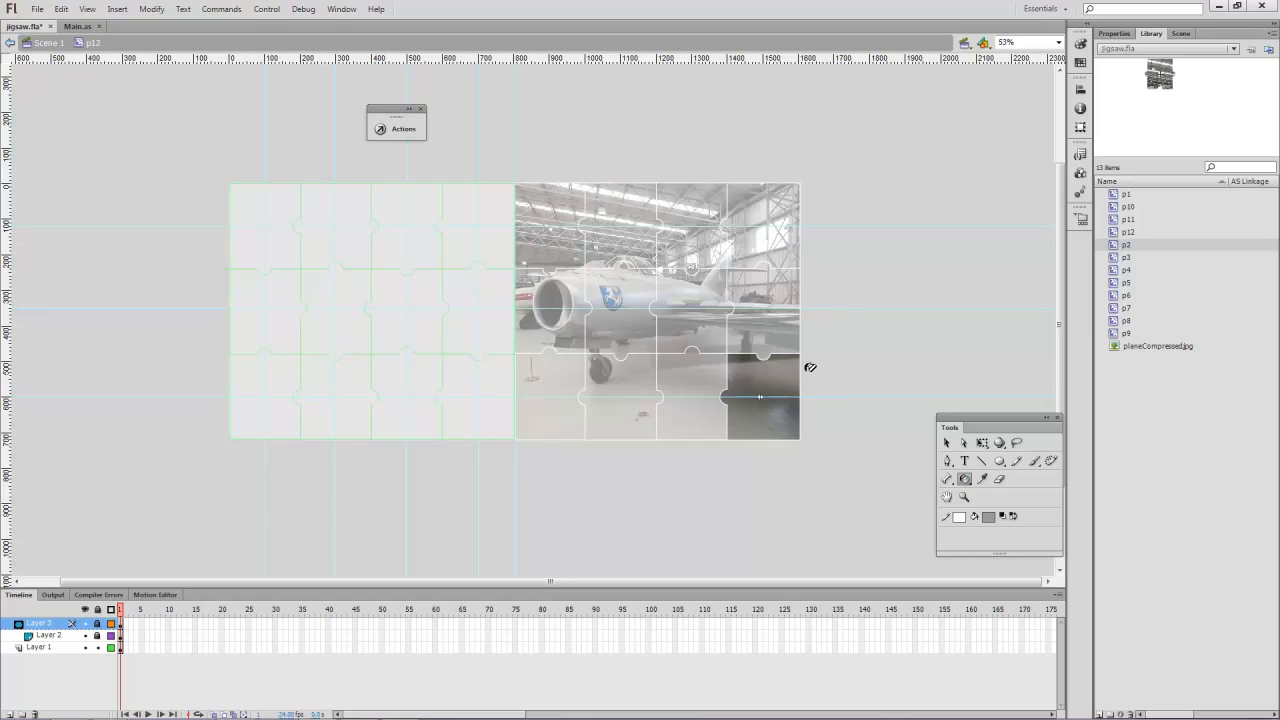
key(v)
double_click(822, 374)
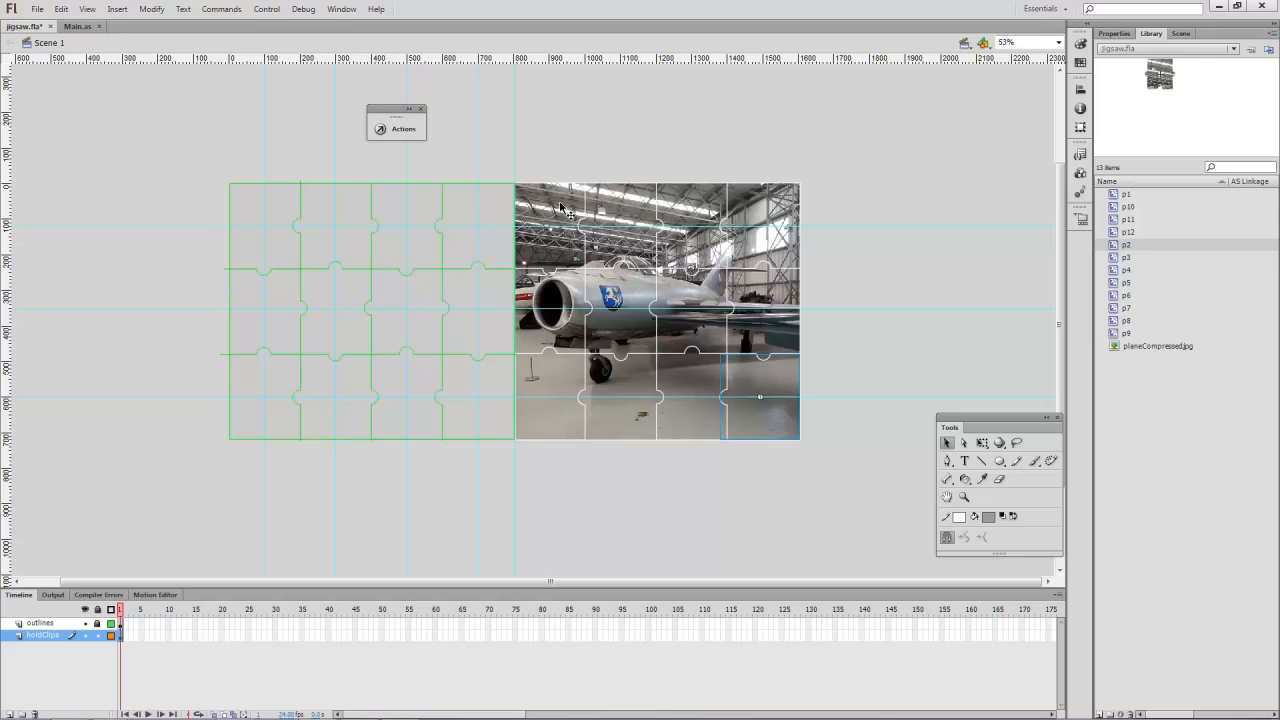
Select the first and third pieces of the second row and the second and fourth of the top row, and move them below the stage
click(569, 293)
shift+click(680, 328)
shift+click(637, 197)
shift+click(762, 203)
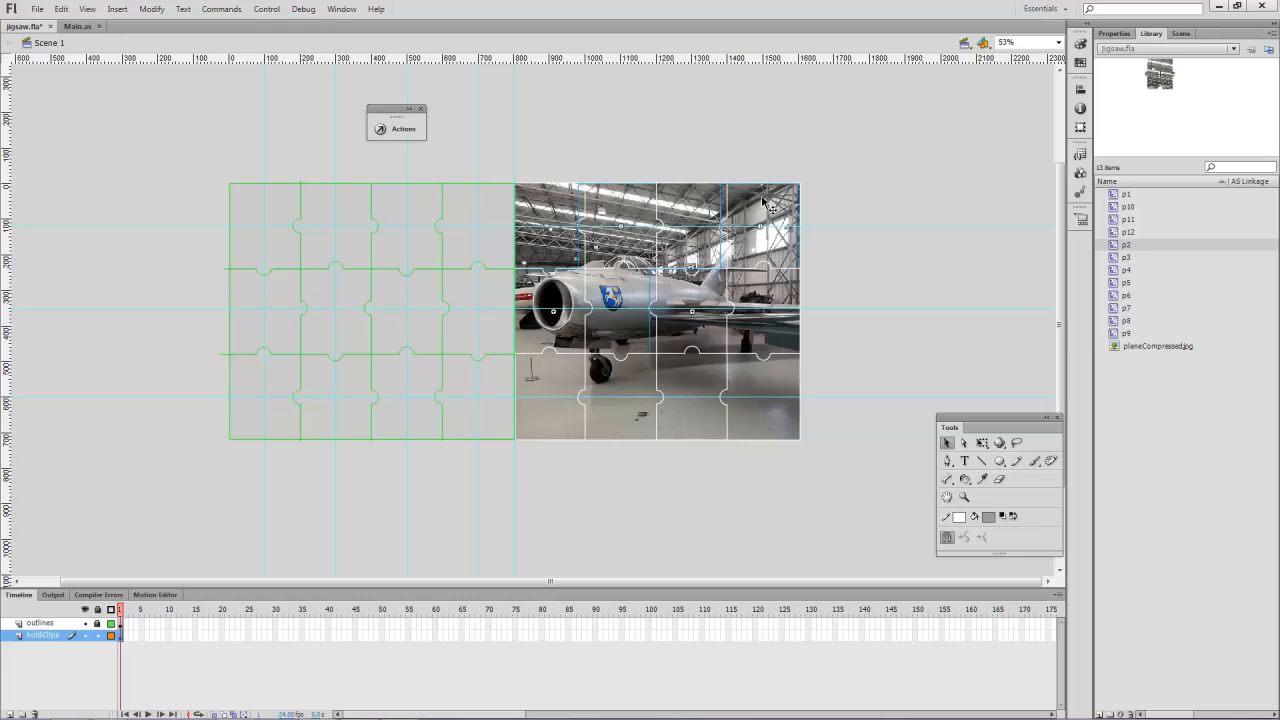
drag(762, 203, 751, 471)
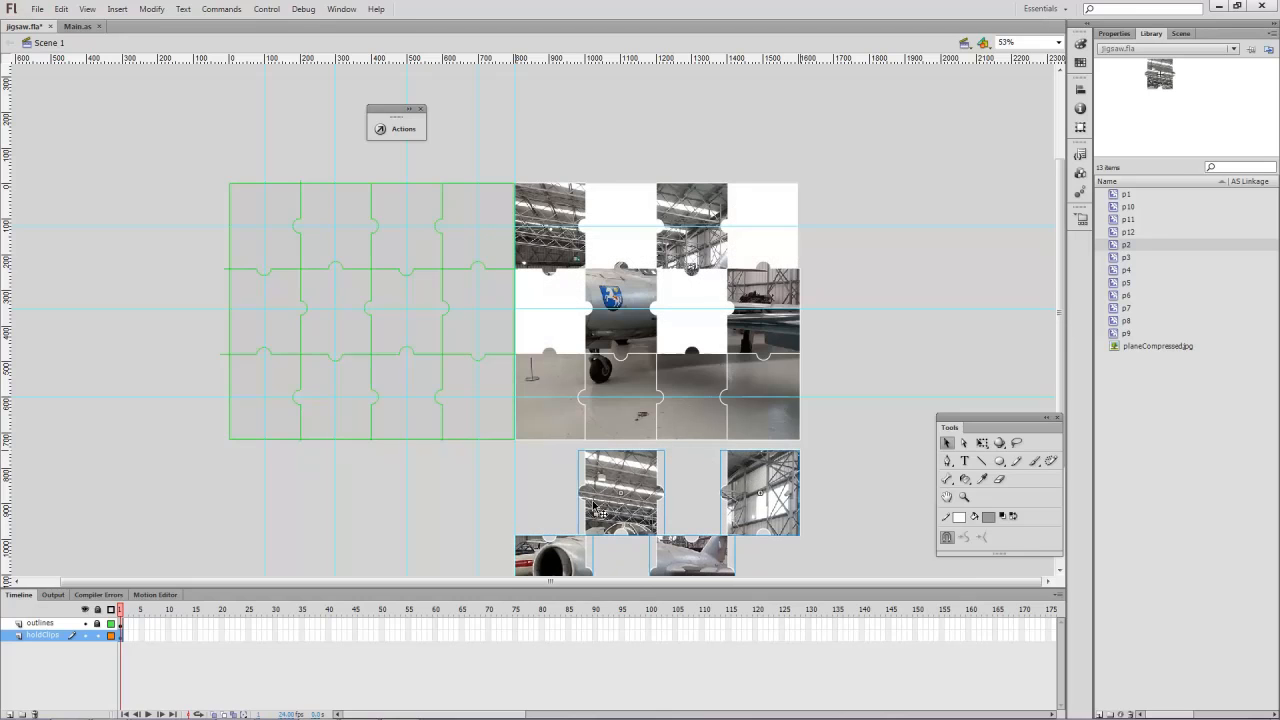
Move piece p11 into the top row's second slot and the second row's last piece into the top-right slot
drag(694, 392, 630, 220)
key(Up)
key(Up)
key(Up)
key(Up)
key(Up)
key(Up)
key(Up)
key(Up)
key(Up)
key(Up)
key(Up)
key(Up)
key(Down)
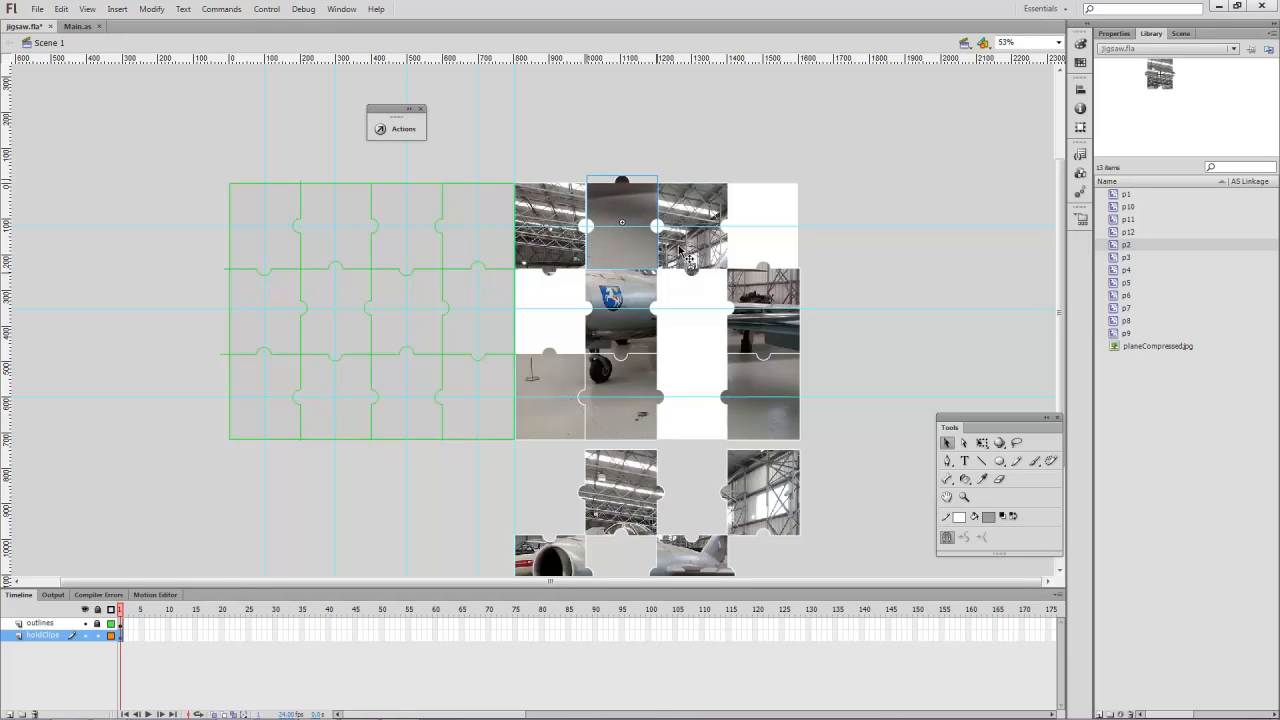
drag(764, 337, 767, 248)
click(1036, 200)
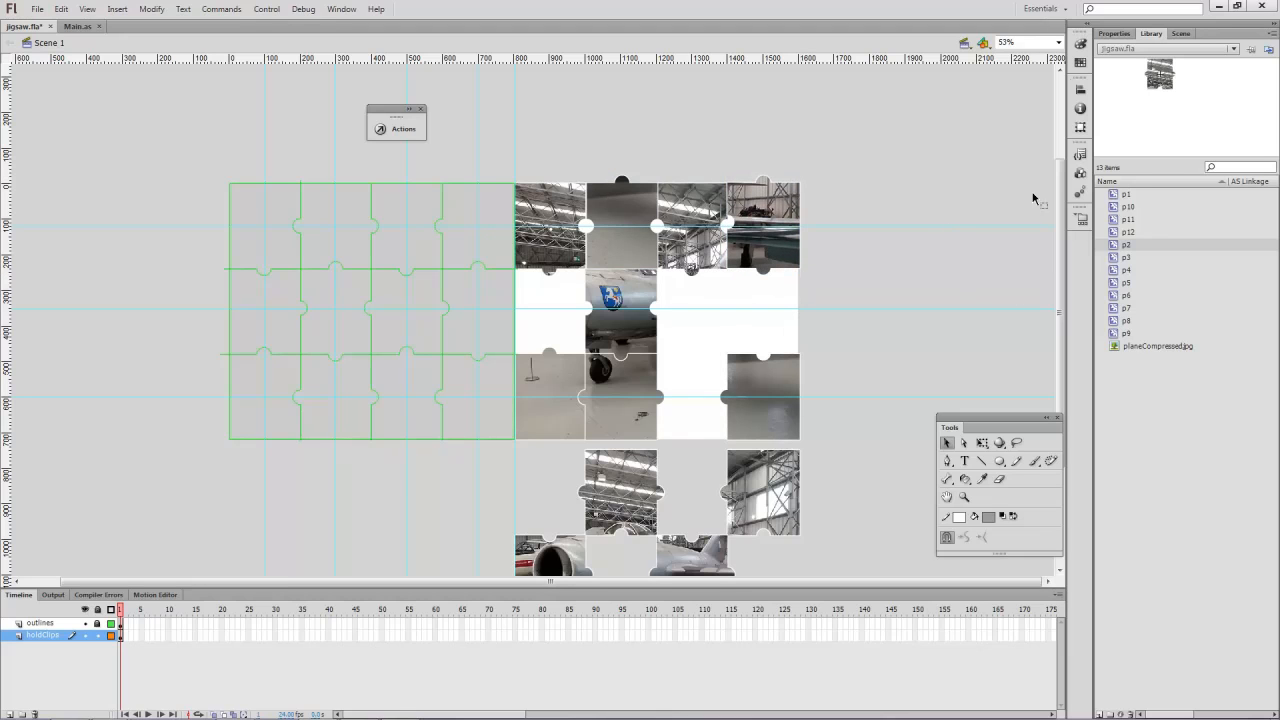
Set the document size to 1920 by 720 px
click(1114, 34)
click(1200, 236)
text(9)
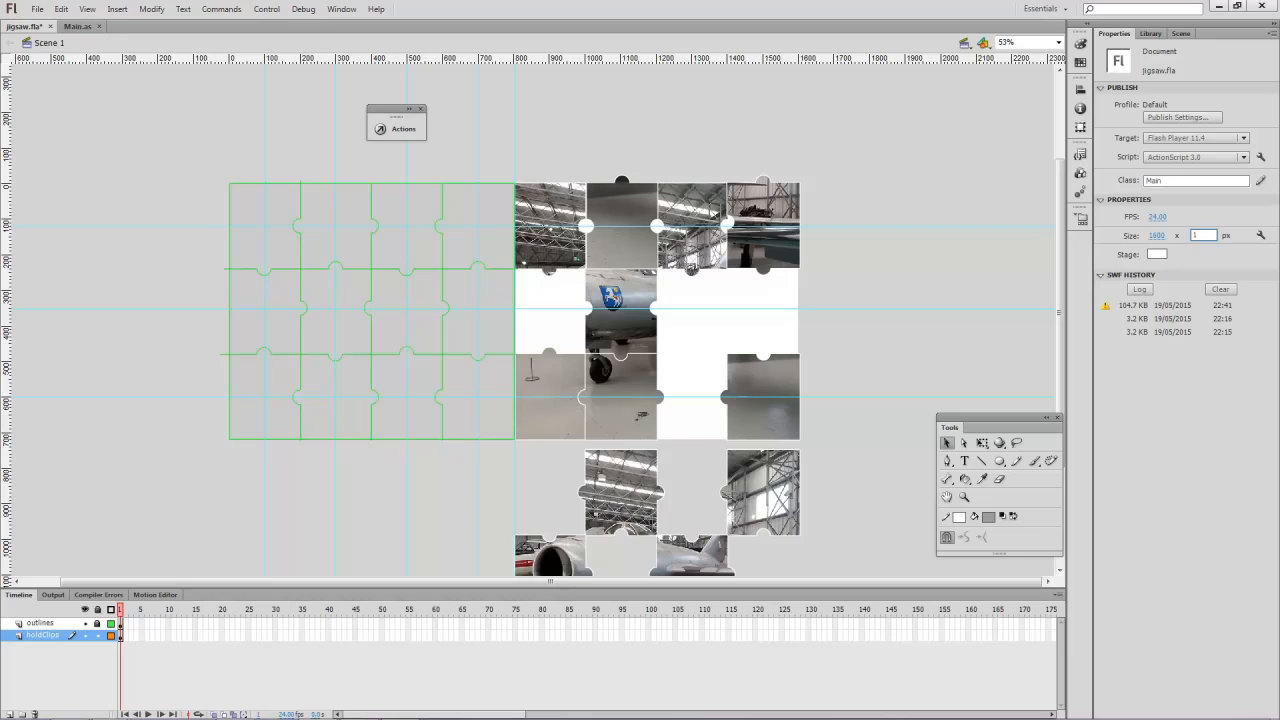
text(720)
key(Return)
click(1157, 237)
key(Return)
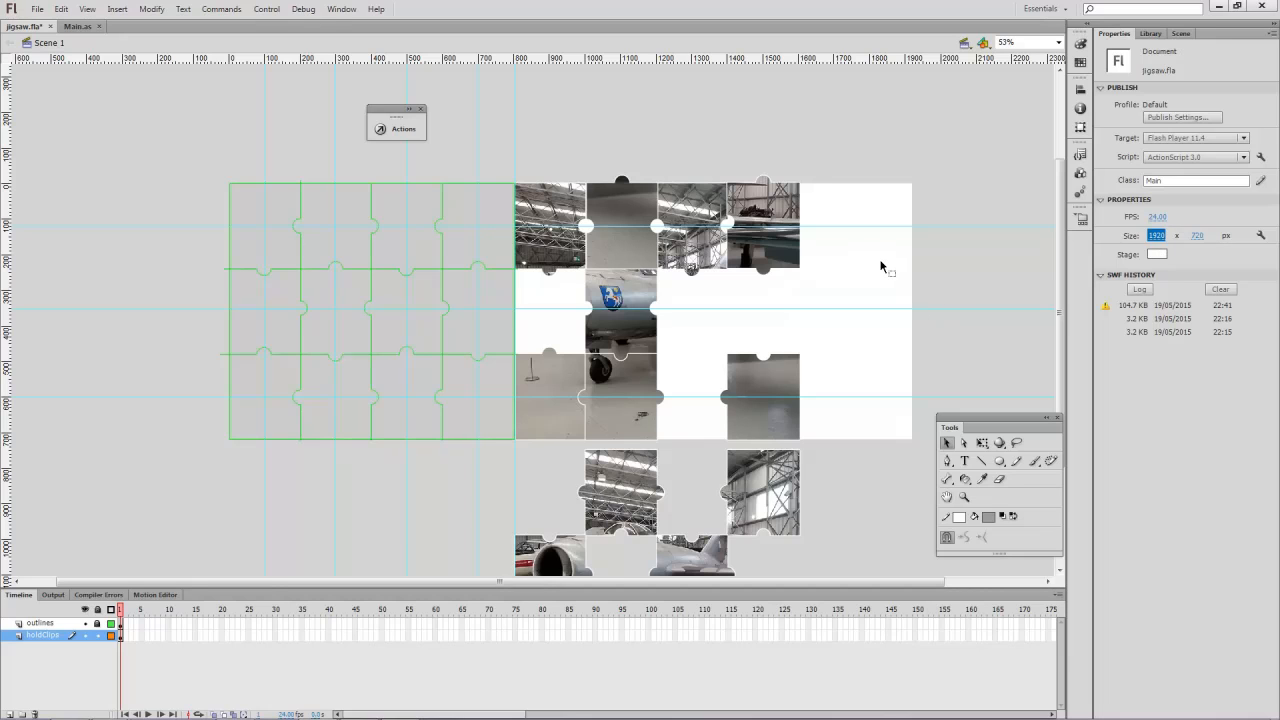
Space out the top-row pieces, placing the bottom-right floor piece in the first slot and p1 in the second row's third slot
drag(788, 264, 727, 265)
click(722, 265)
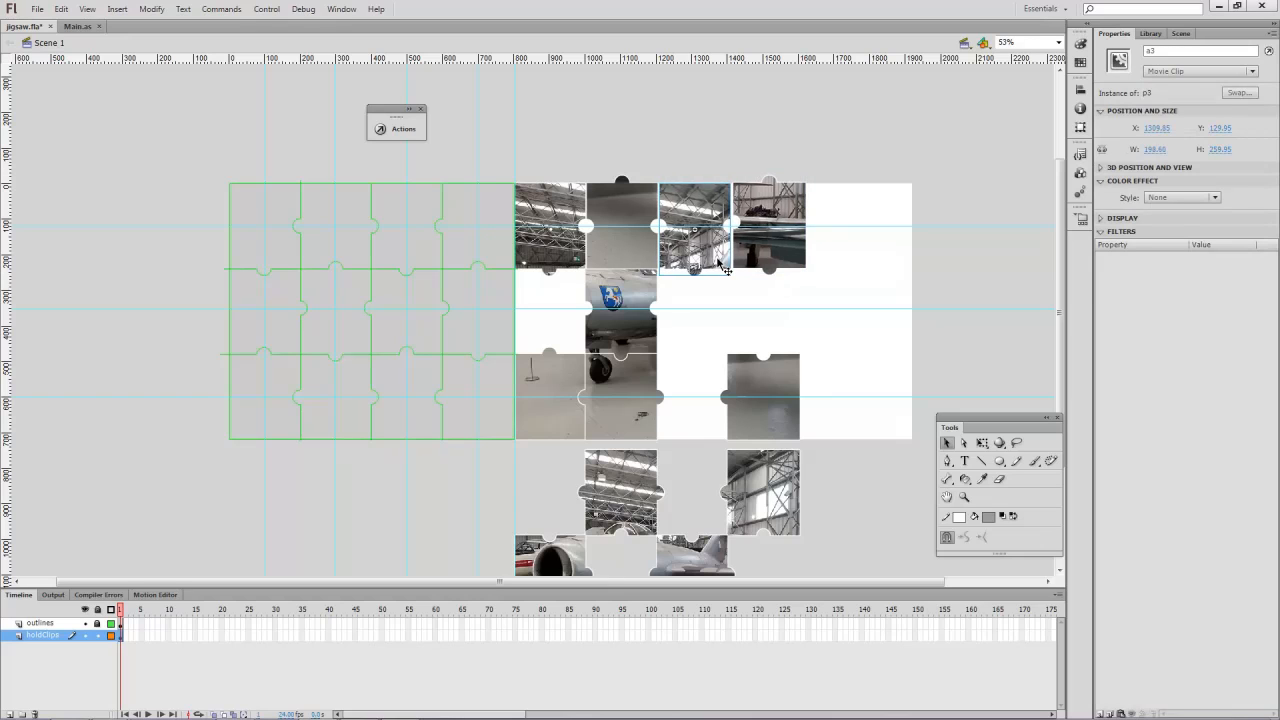
click(655, 247)
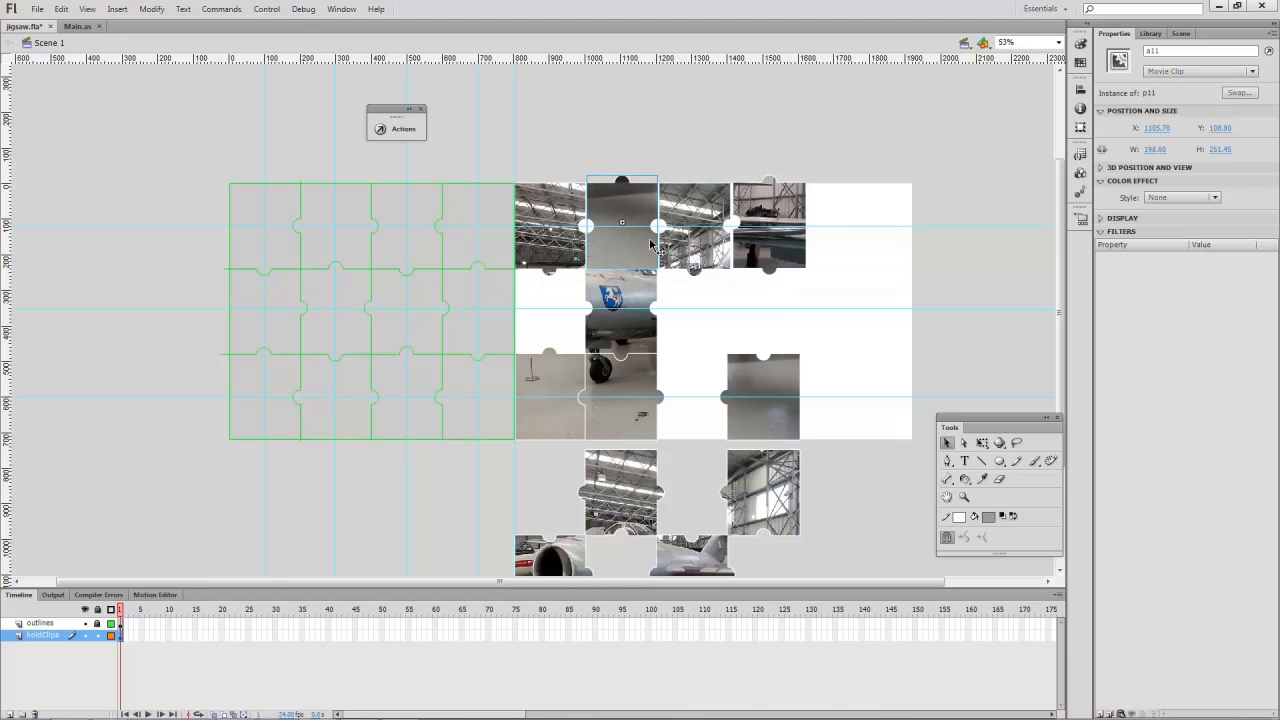
click(557, 234)
drag(563, 257, 549, 192)
Move the four pieces below the stage into the free slots of the second and third rows, with p4 starting the second row
drag(760, 500, 544, 313)
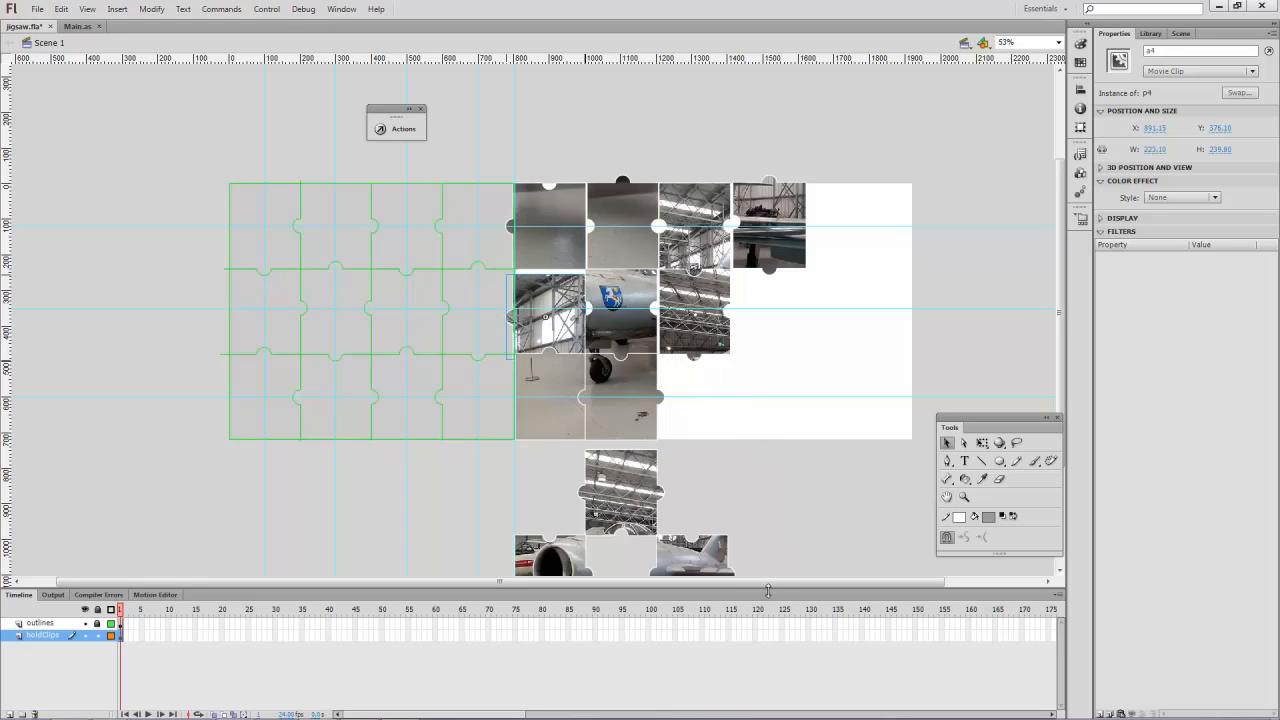
drag(712, 552, 715, 387)
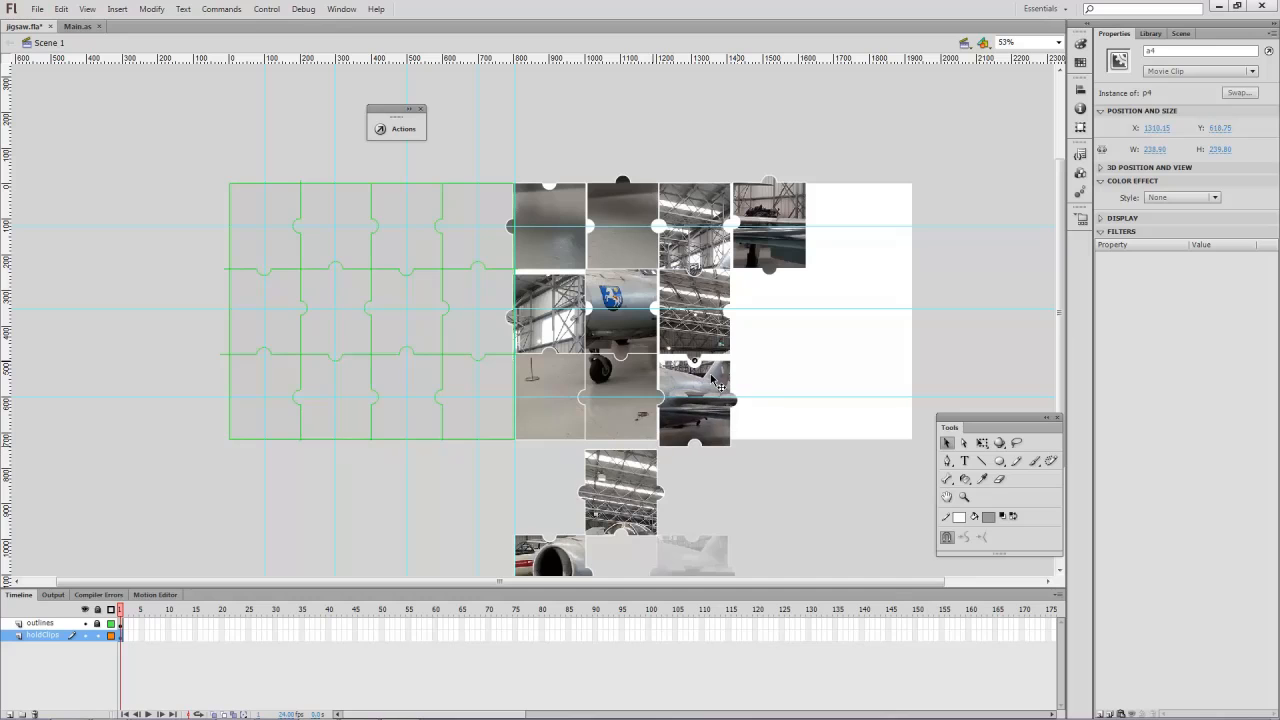
drag(656, 477, 810, 298)
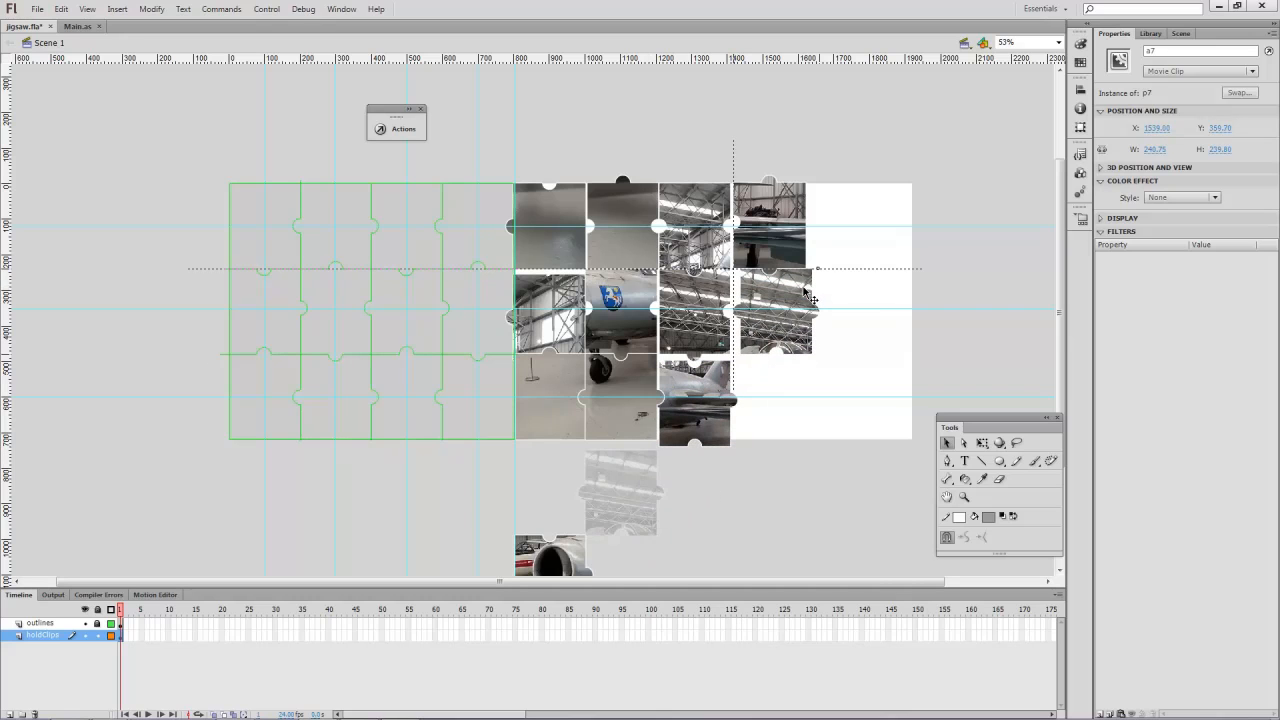
drag(577, 559, 805, 387)
Select the four bottom-row pieces and align their bottom edges to the stage
drag(838, 496, 565, 168)
click(878, 484)
drag(869, 483, 534, 363)
click(864, 474)
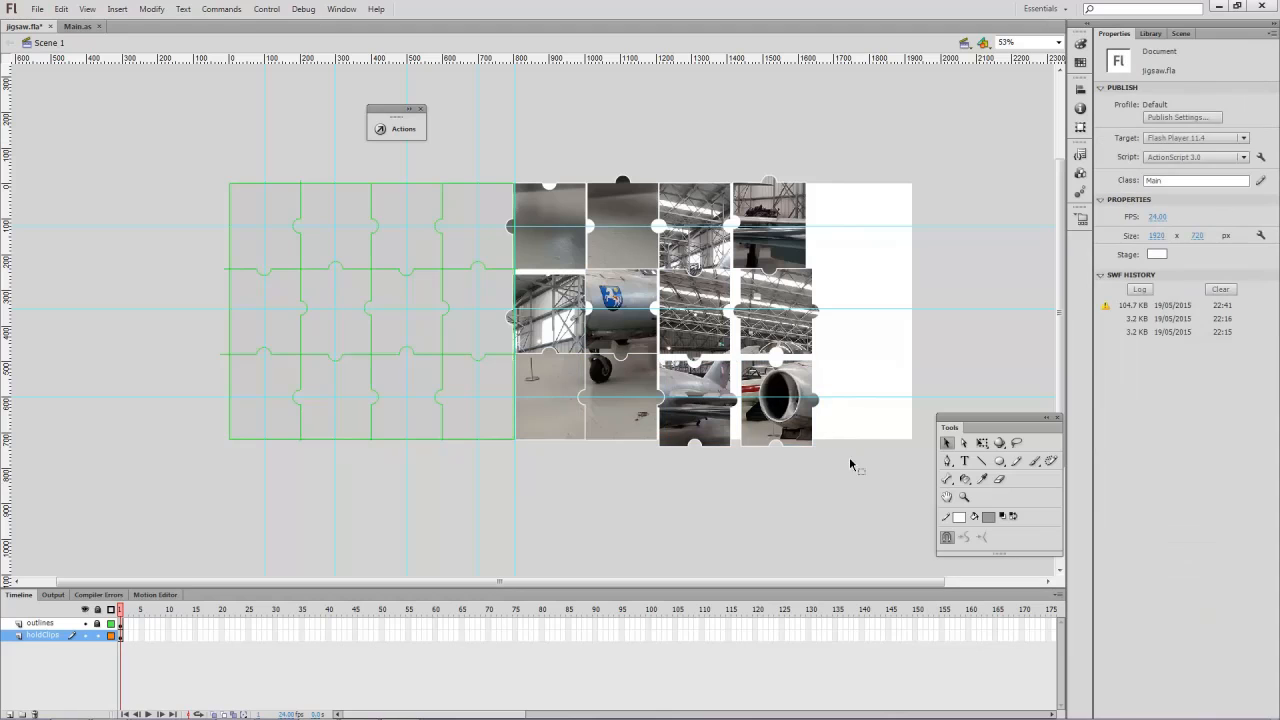
drag(850, 462, 538, 412)
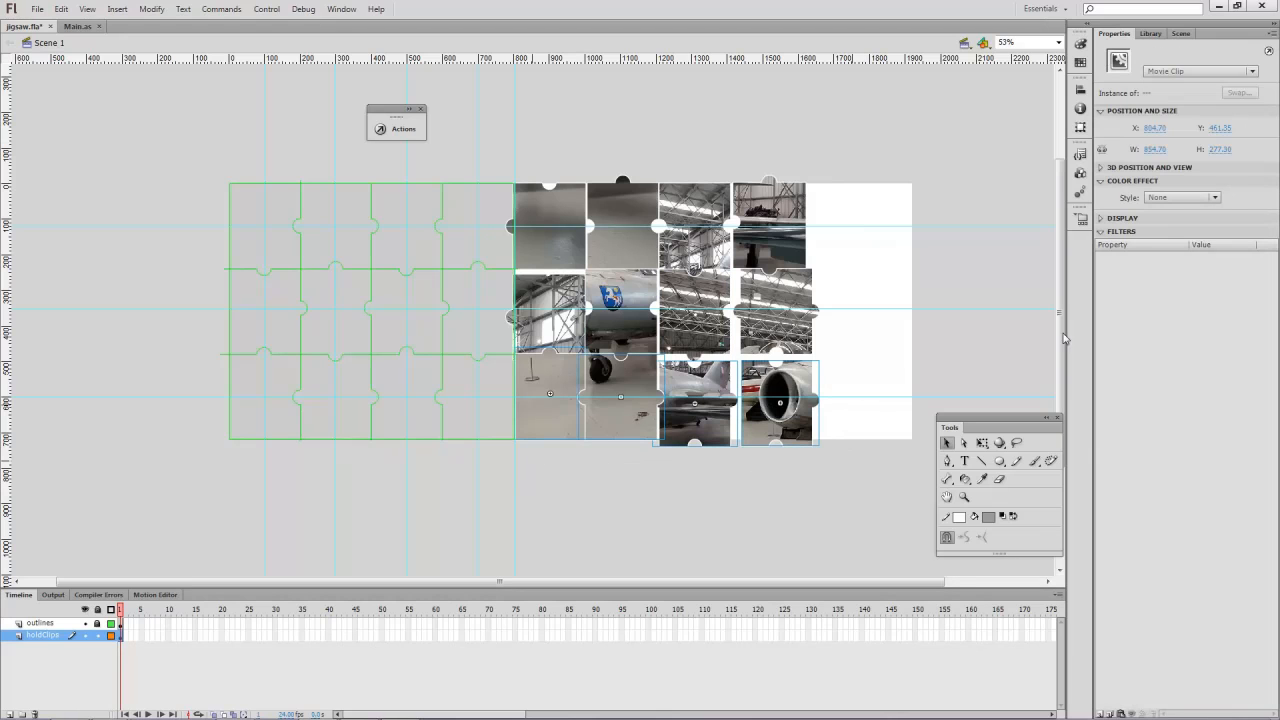
click(1080, 91)
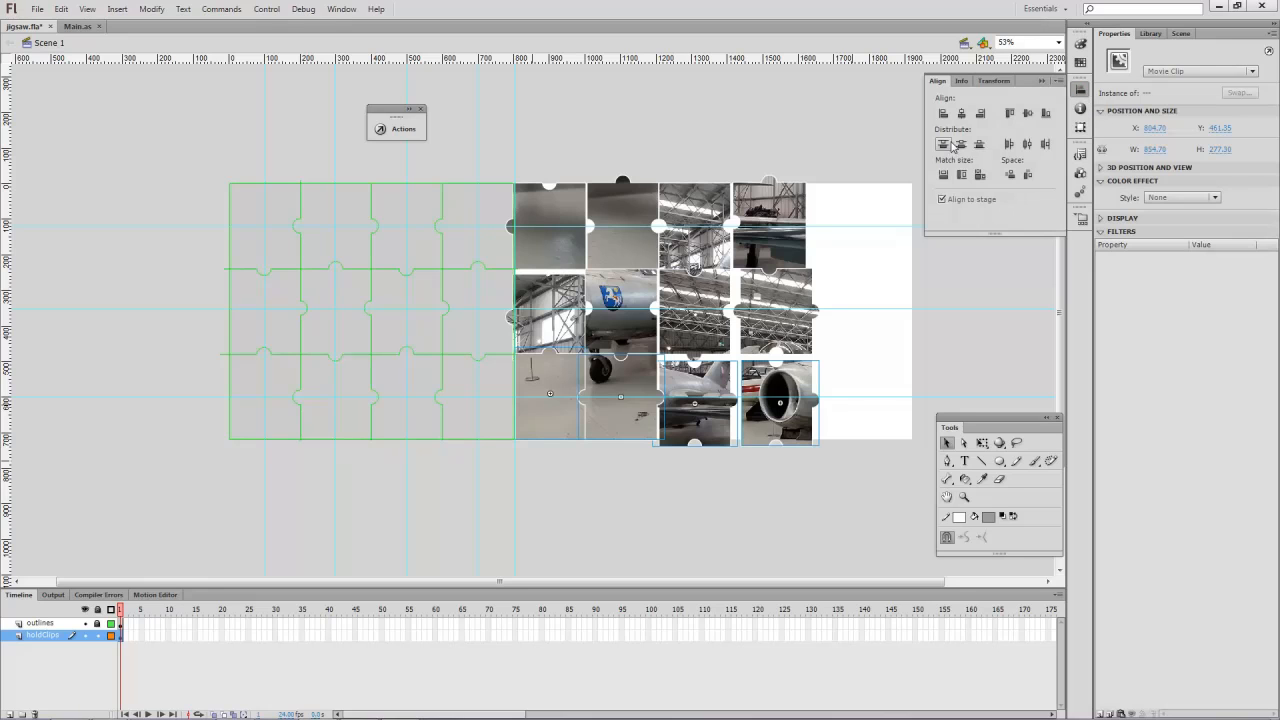
click(1046, 115)
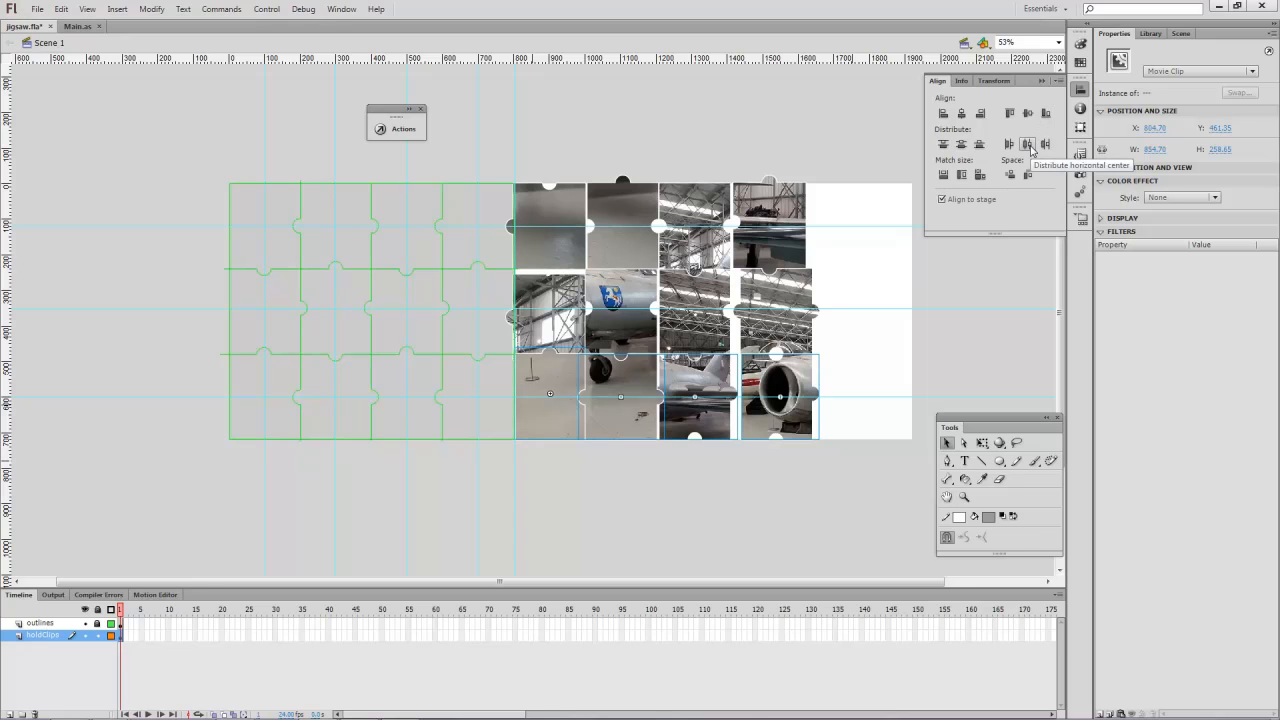
Undo a stage-wide distribution, turn off Align to stage, and try distributing the bottom-row pieces by horizontal center, right edge and left edge
click(1027, 145)
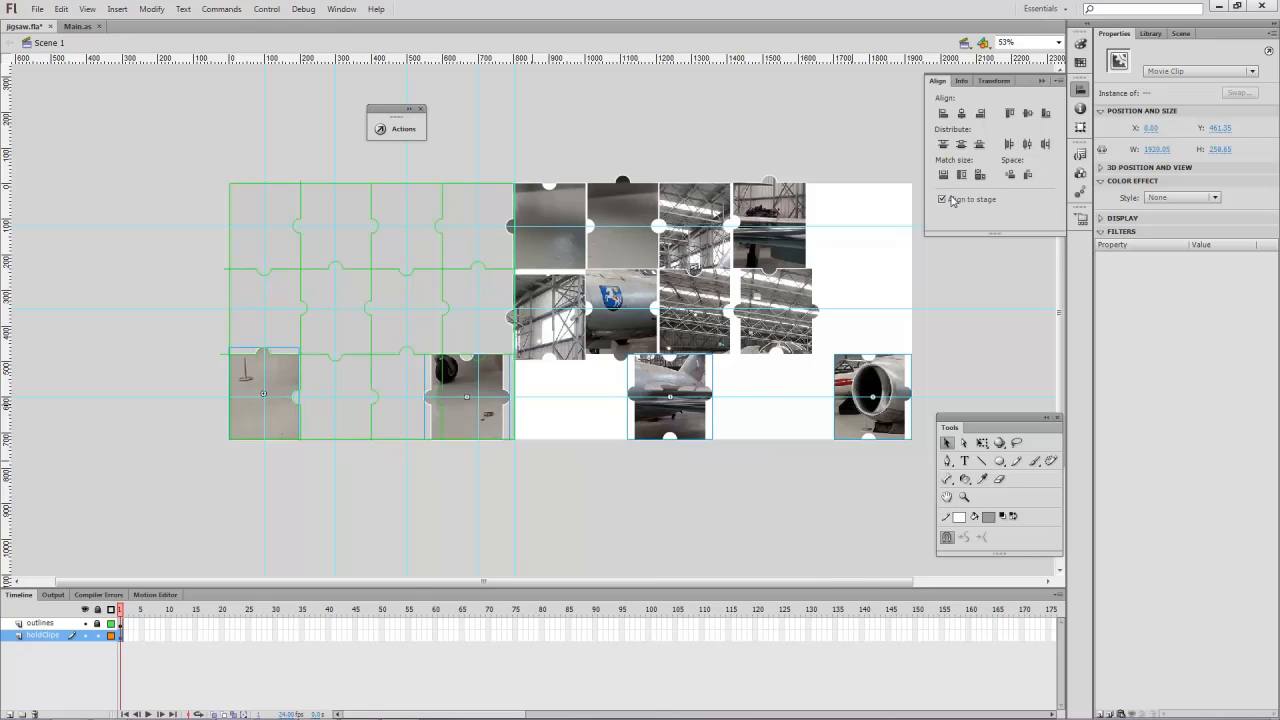
key(ctrl+z)
click(947, 200)
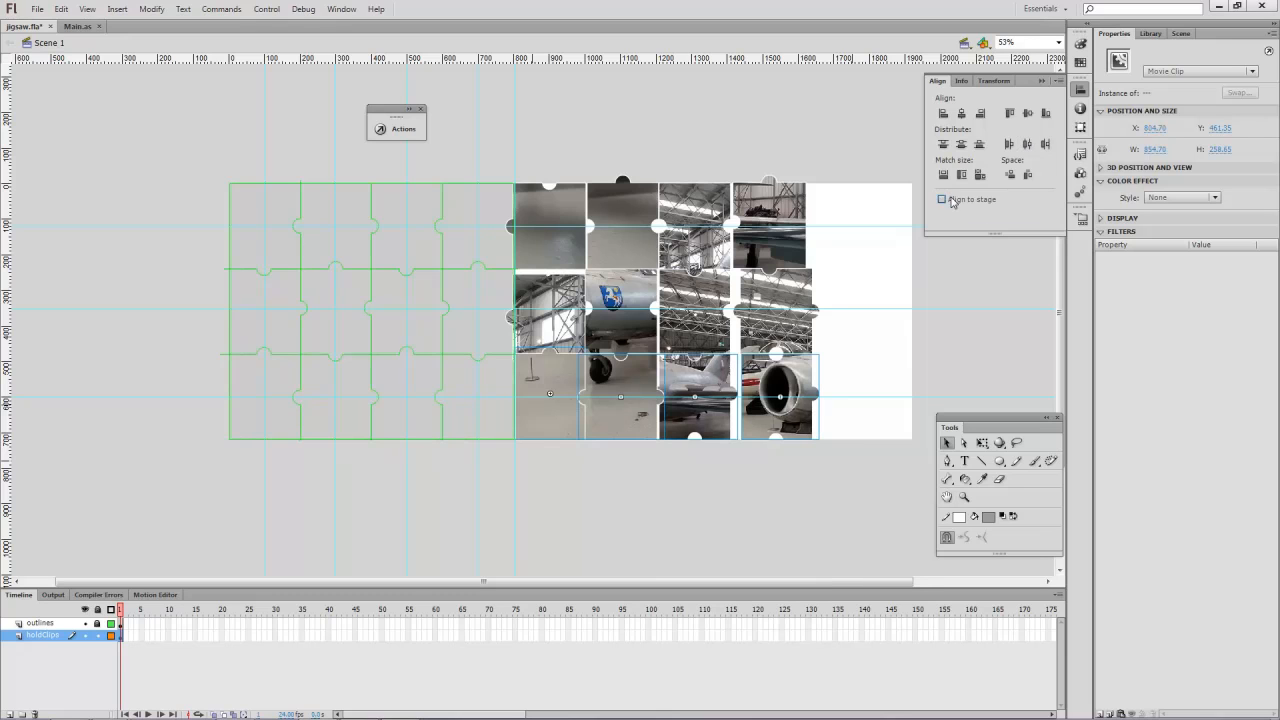
click(1027, 145)
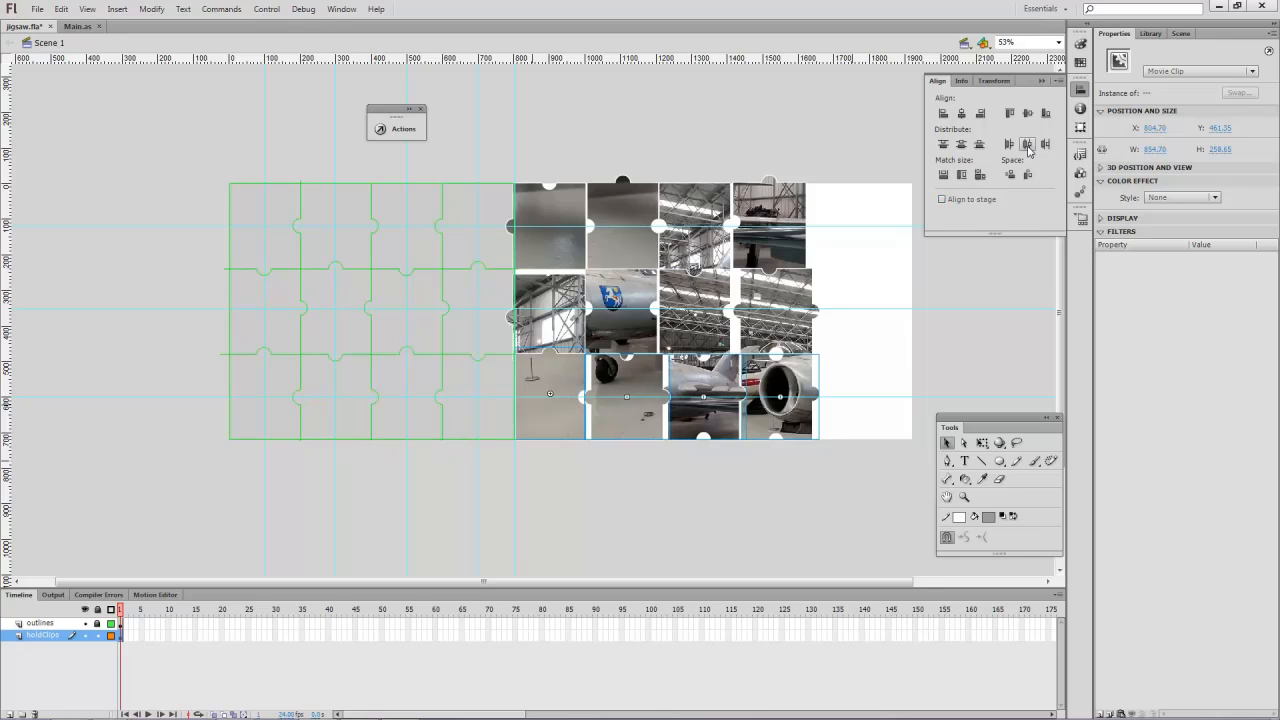
click(1046, 146)
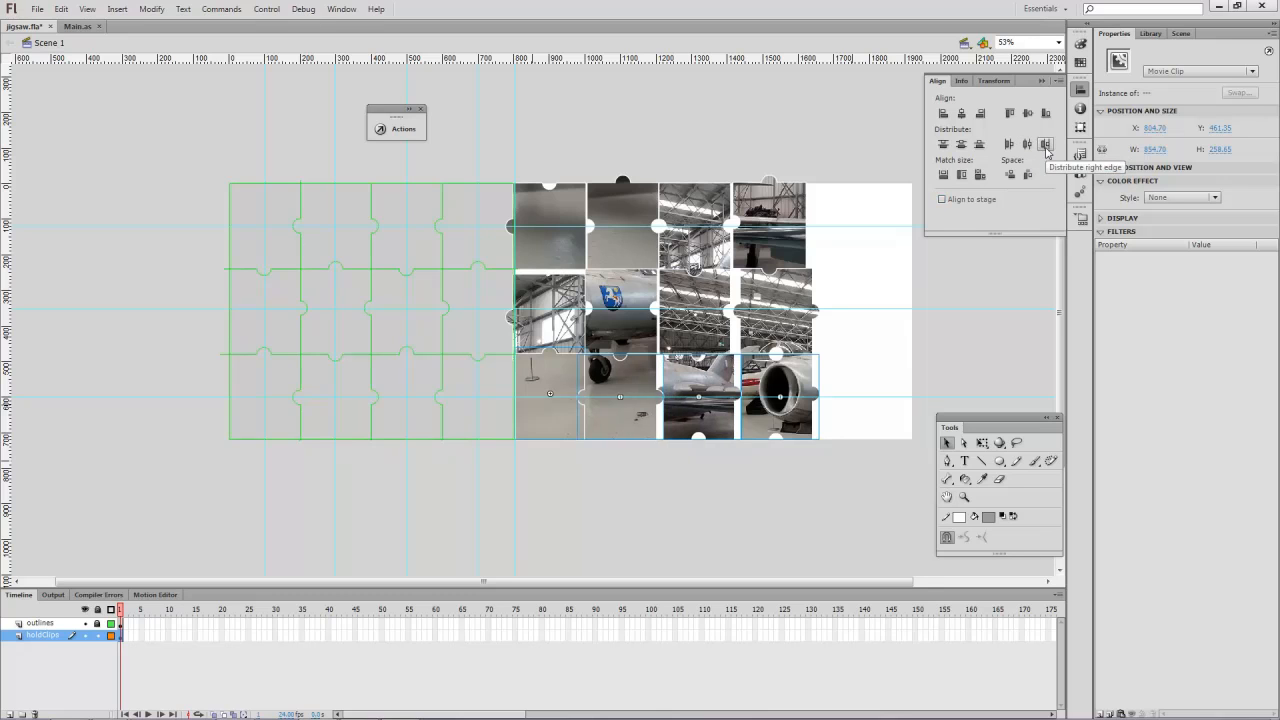
click(1009, 145)
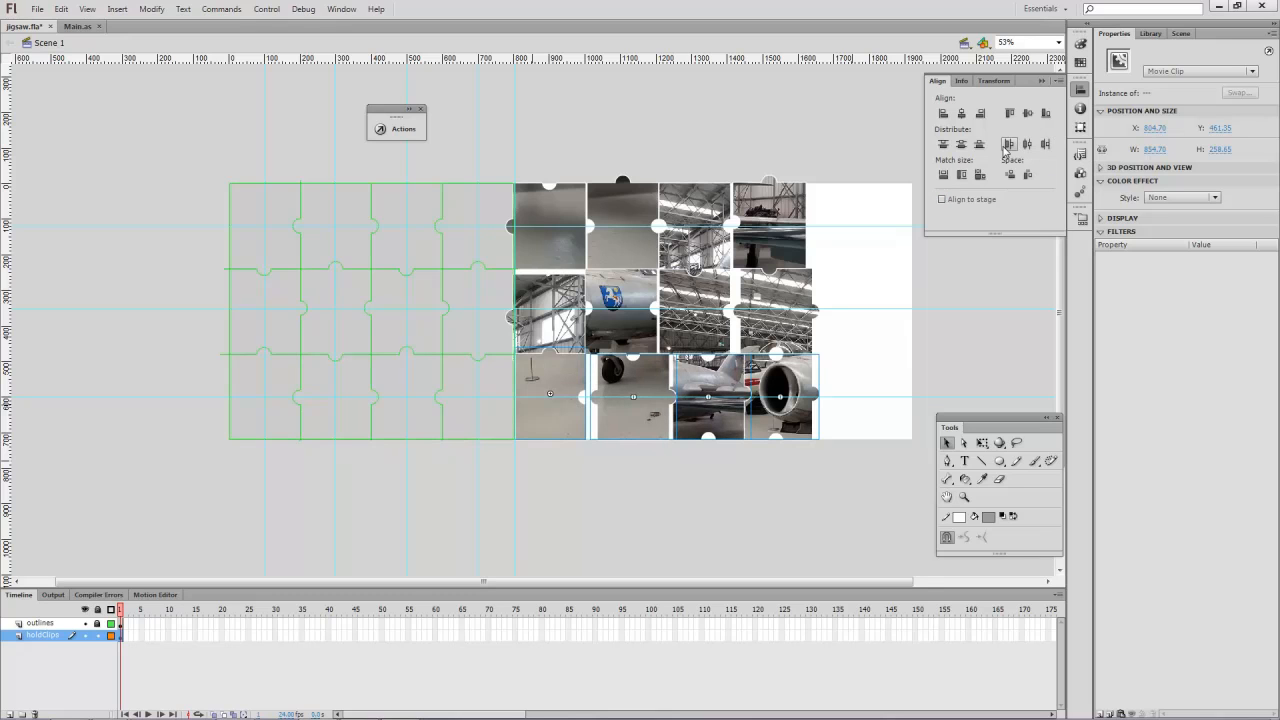
Distribute the four bottom-row pieces by horizontal center and space them evenly horizontally, then deselect them
click(1027, 145)
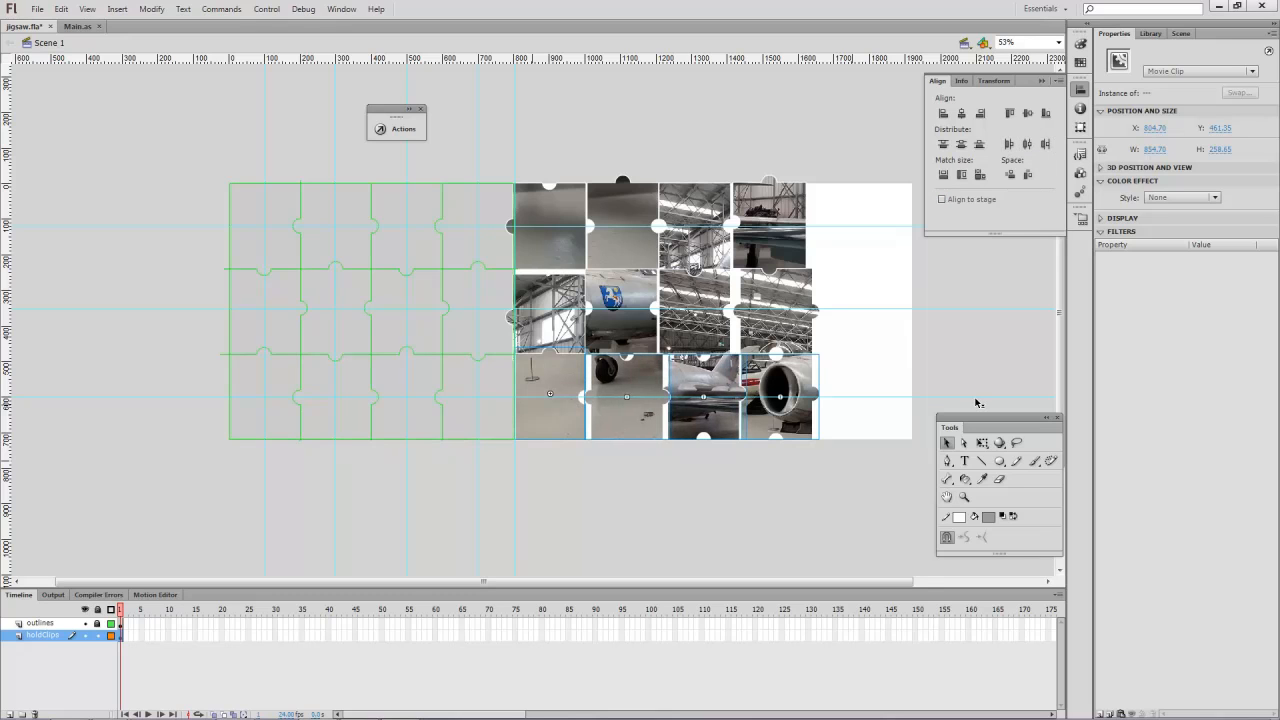
click(1027, 177)
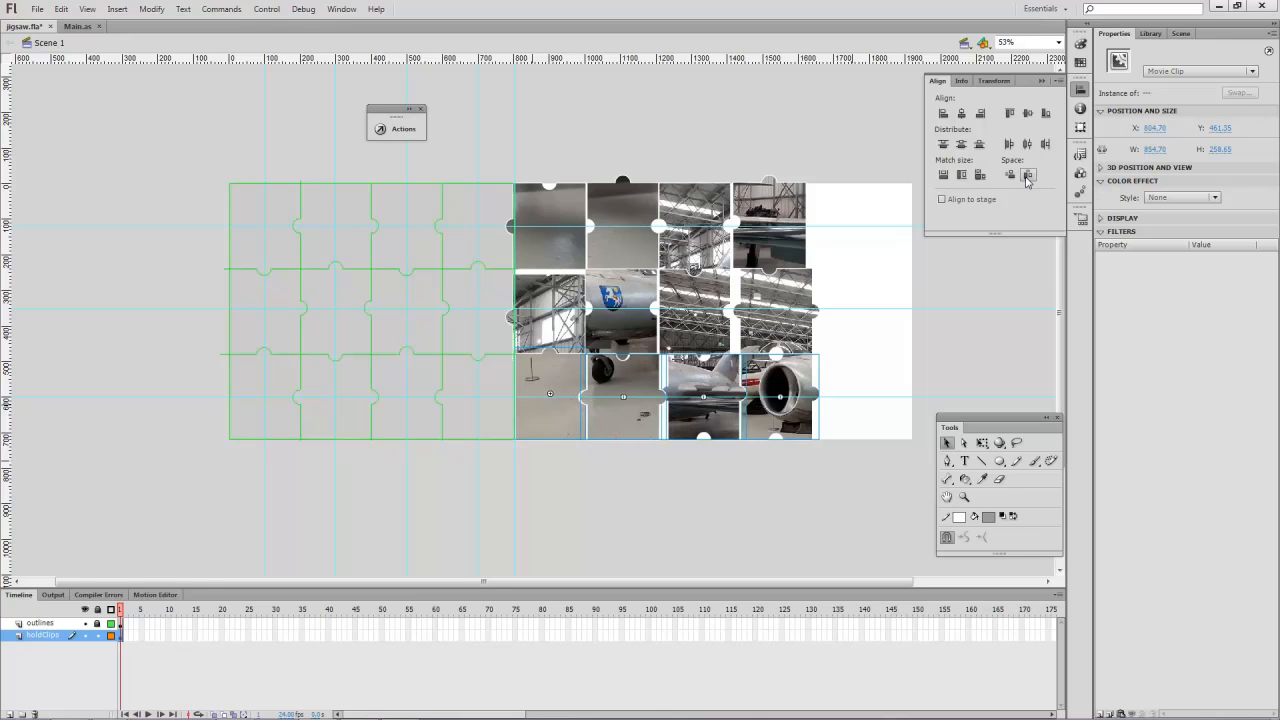
click(730, 477)
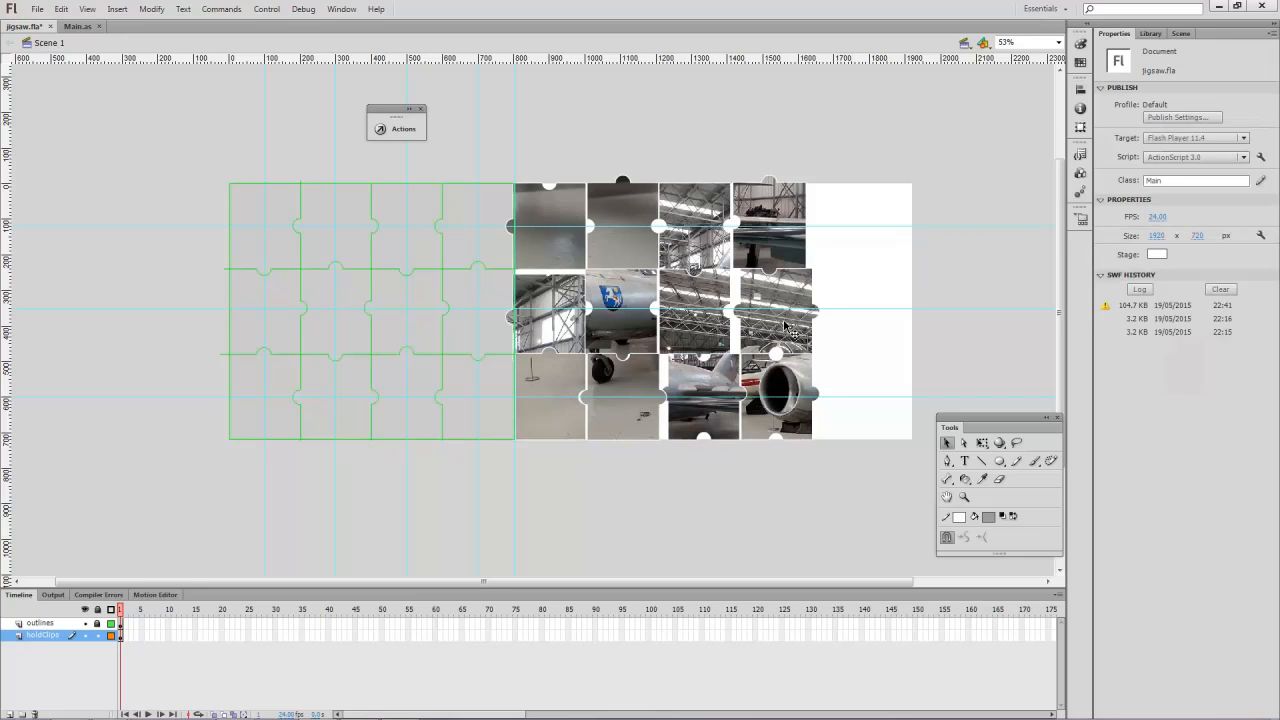
Test the movie and reposition and widen the preview window so both the board and the loose pieces show
key(ctrl+Return)
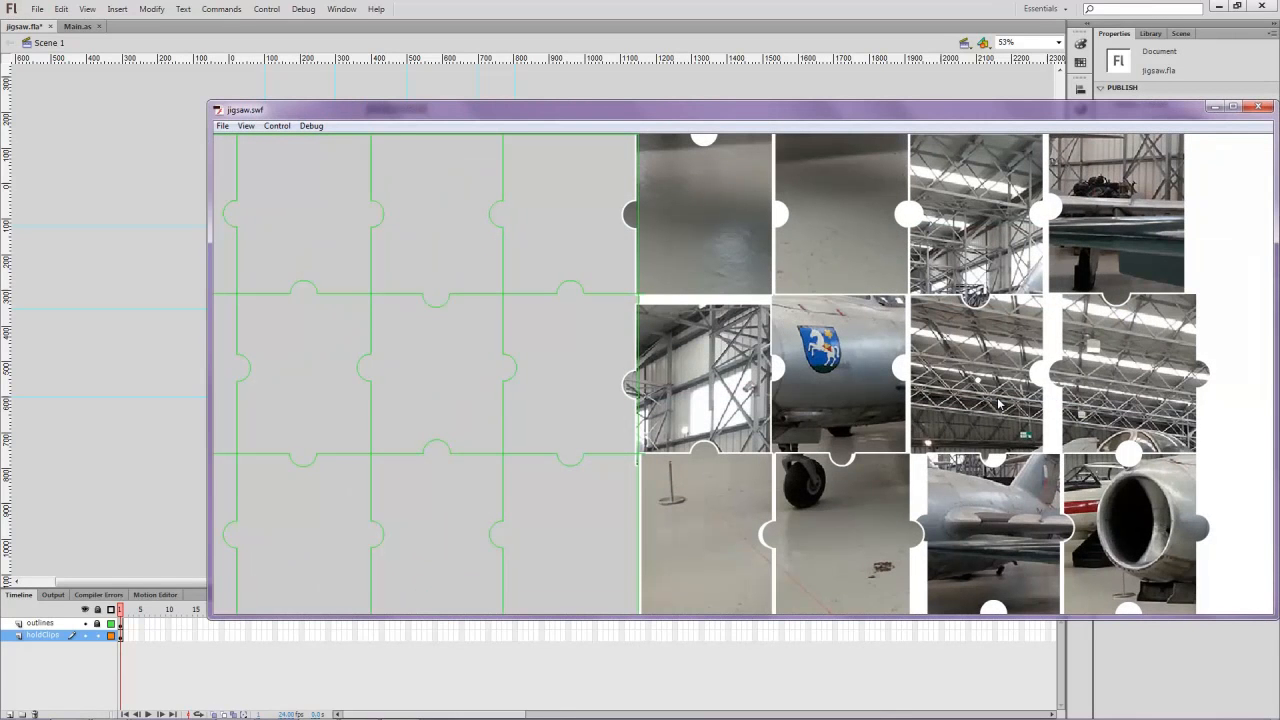
drag(1103, 118, 975, 121)
drag(1148, 424, 1274, 418)
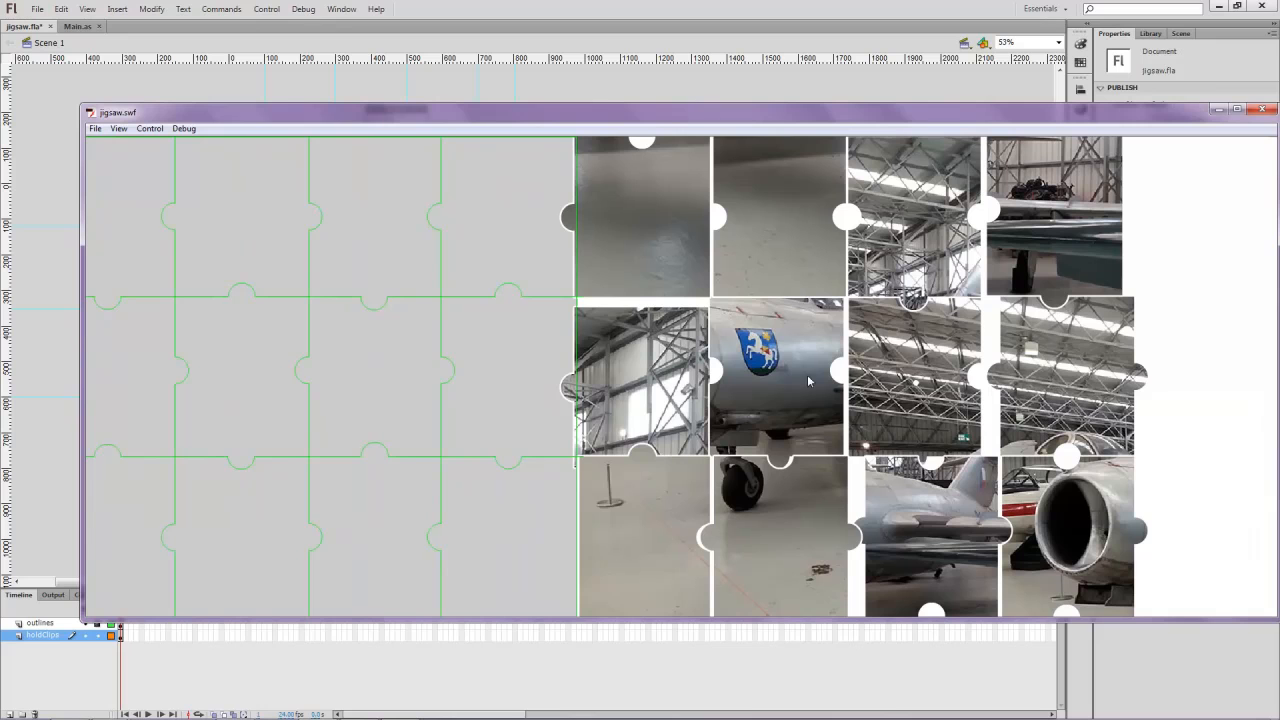
In the preview, fill the board's top row with the three roof pieces and the hangar wall piece in the last slot
drag(901, 372, 125, 228)
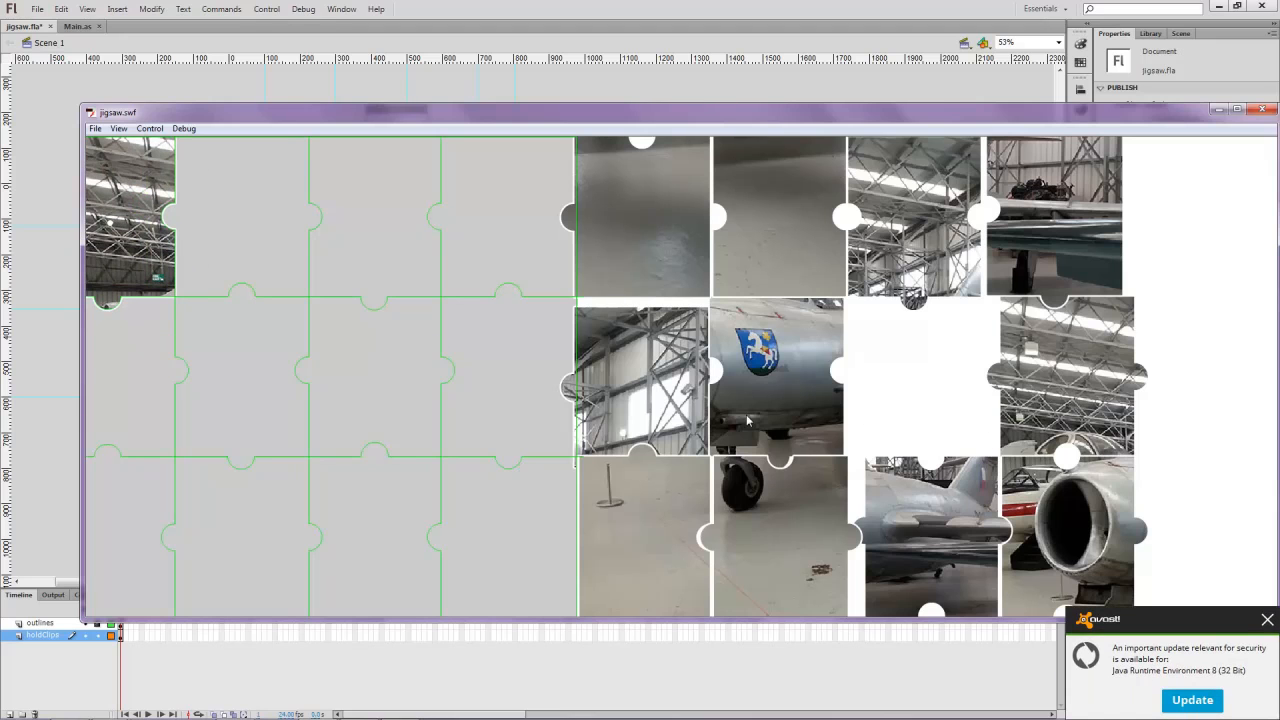
drag(1016, 405, 240, 225)
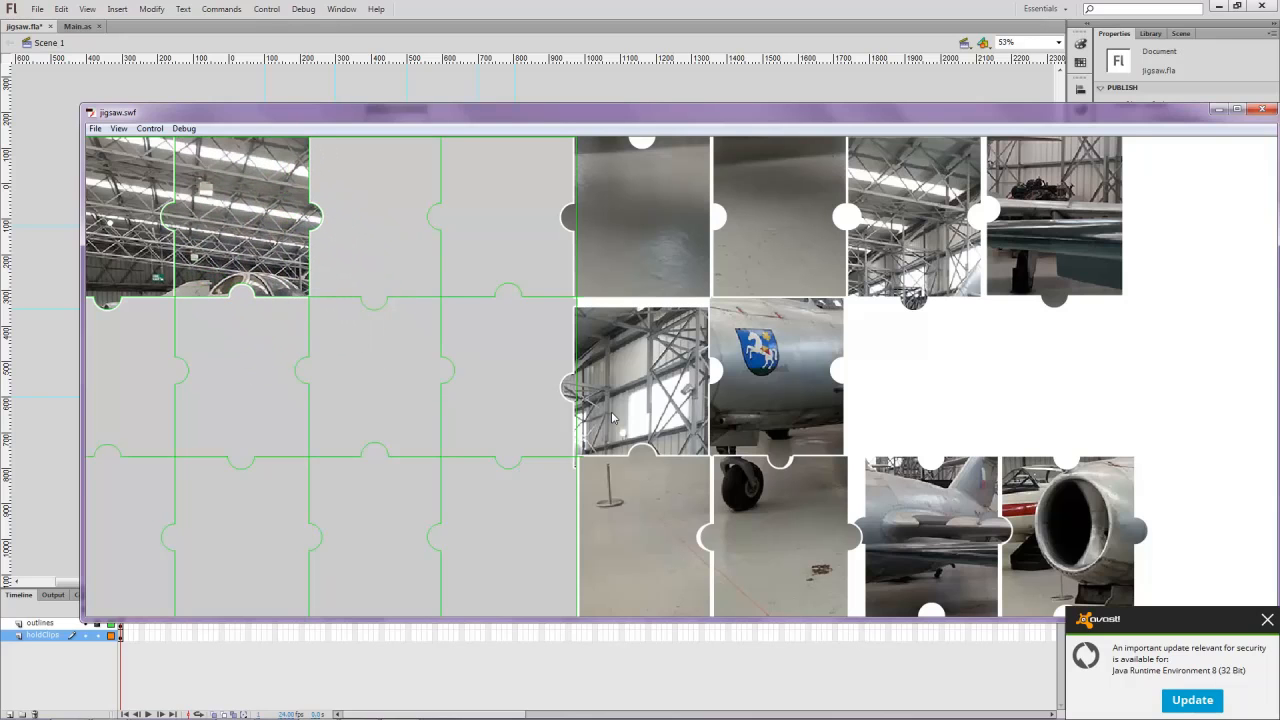
drag(956, 252, 420, 256)
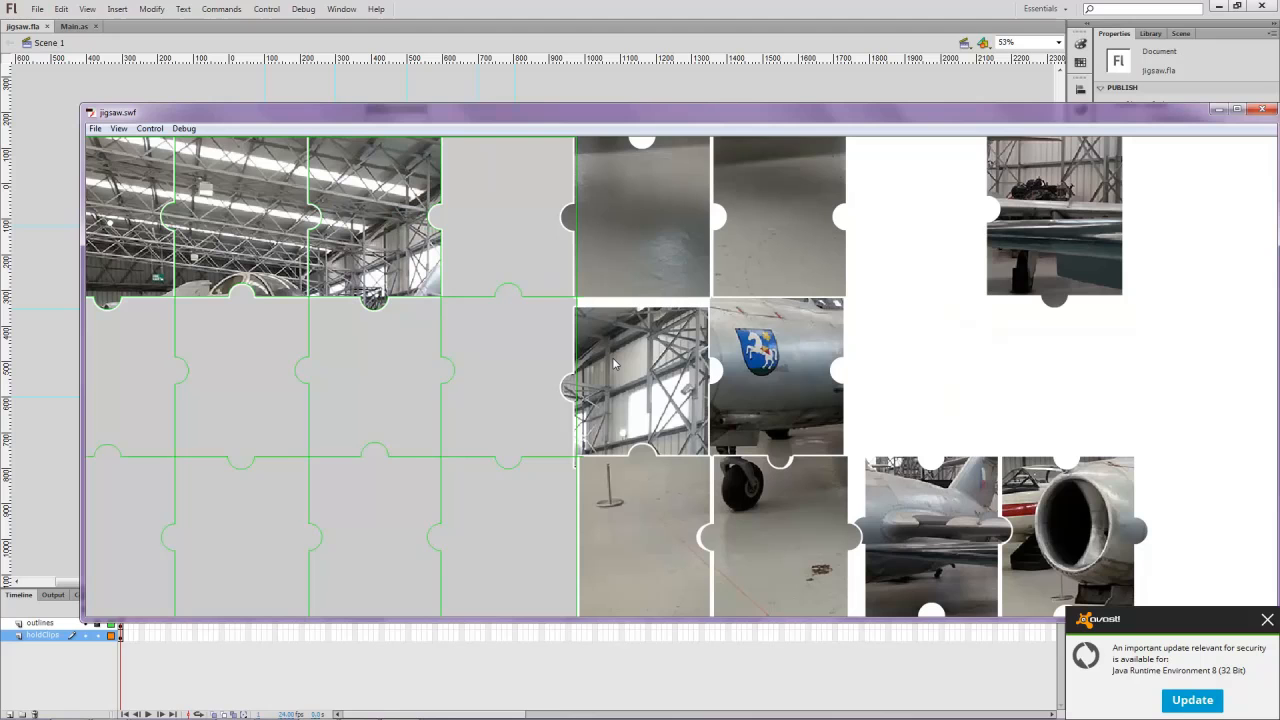
mouse_move(616, 263)
mouse_down()
mouse_move(638, 275)
mouse_move(630, 261)
mouse_up()
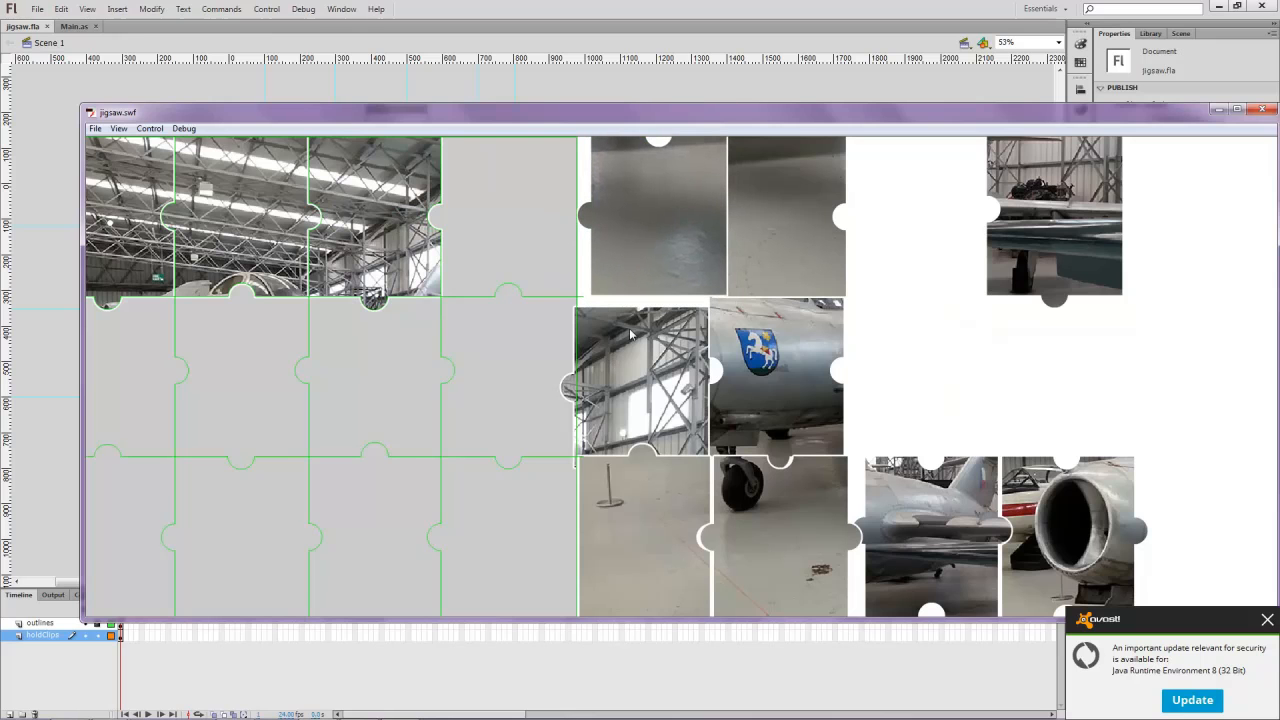
drag(632, 363, 505, 222)
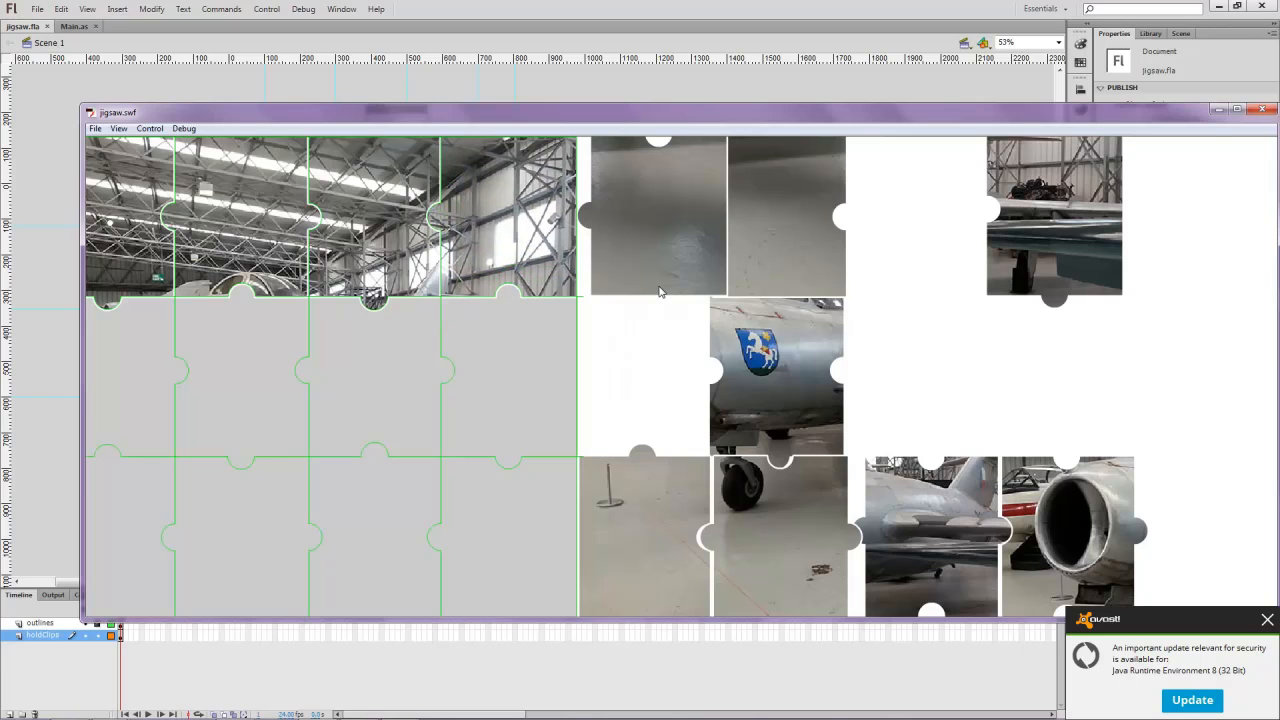
Place the bottom-right floor piece and fill the board's middle row with the wing, tail, crest and engine intake pieces
drag(674, 256, 527, 573)
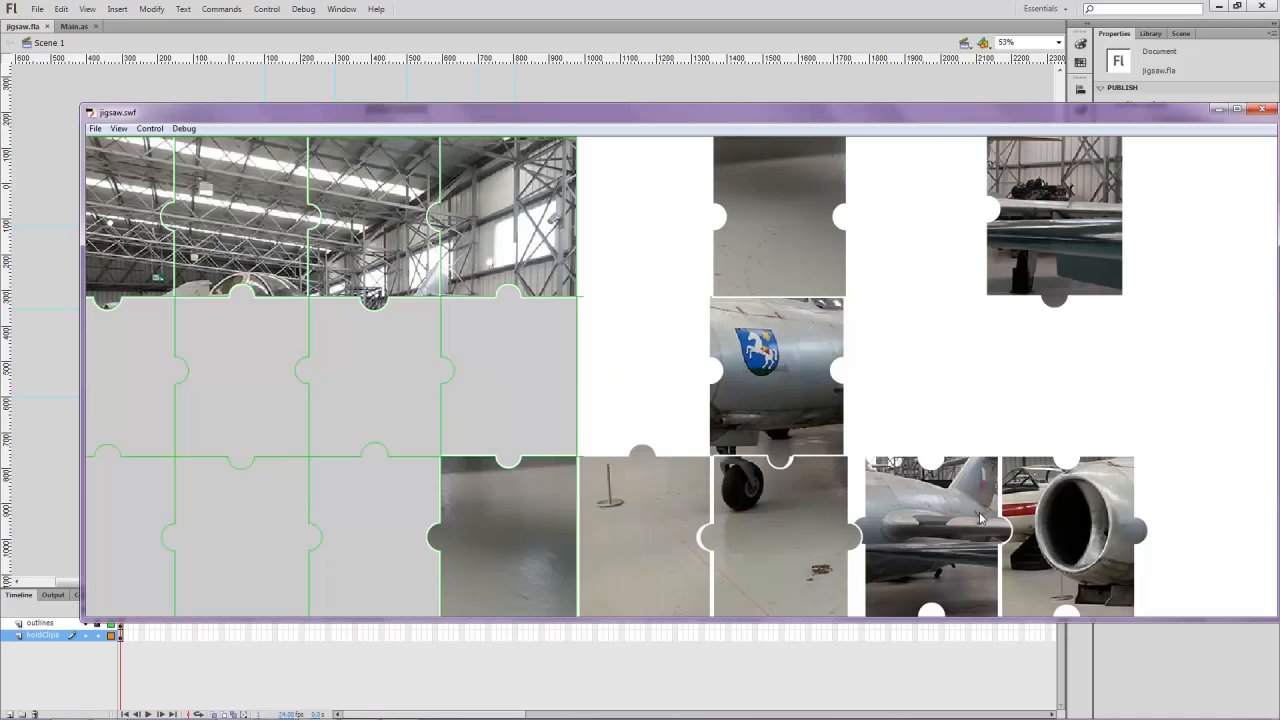
drag(1040, 230, 494, 391)
drag(910, 510, 308, 398)
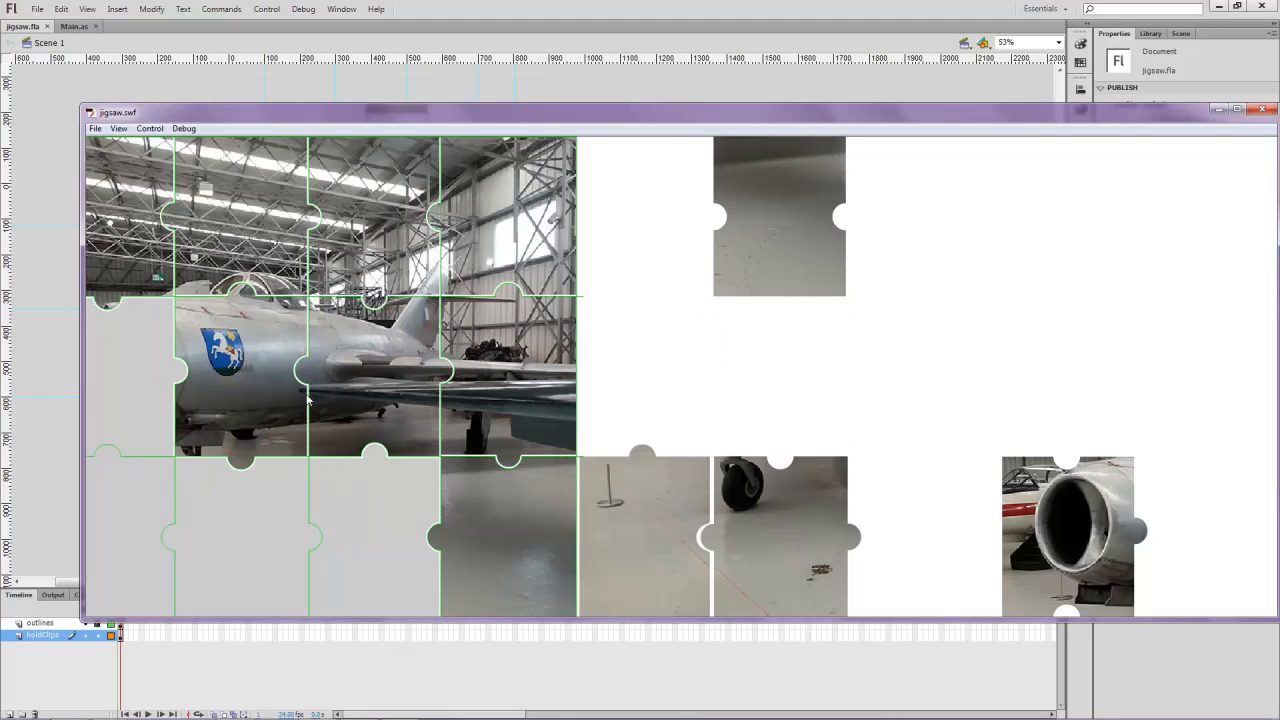
drag(1052, 530, 126, 406)
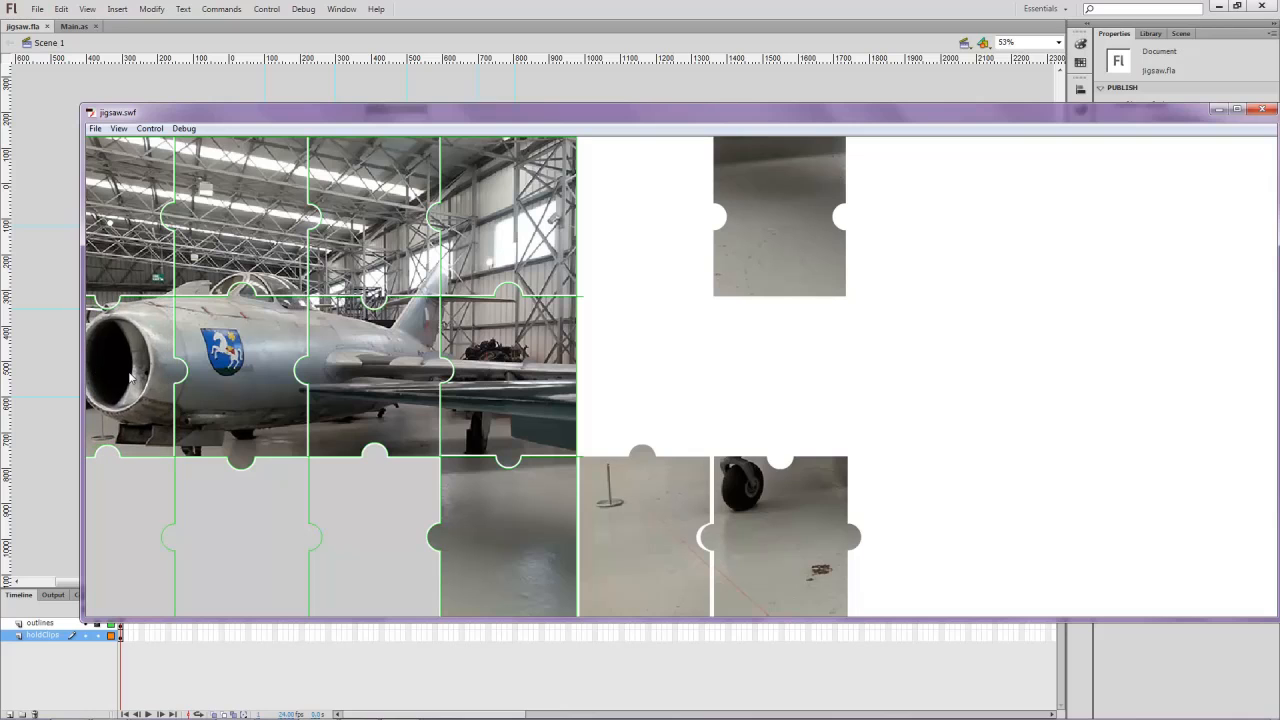
Complete the puzzle by placing the wheel piece and the two remaining floor pieces in the bottom row
drag(760, 547, 225, 556)
mouse_move(490, 538)
mouse_down()
mouse_move(437, 540)
mouse_move(530, 532)
mouse_move(507, 537)
mouse_up()
drag(624, 527, 121, 533)
drag(758, 205, 418, 502)
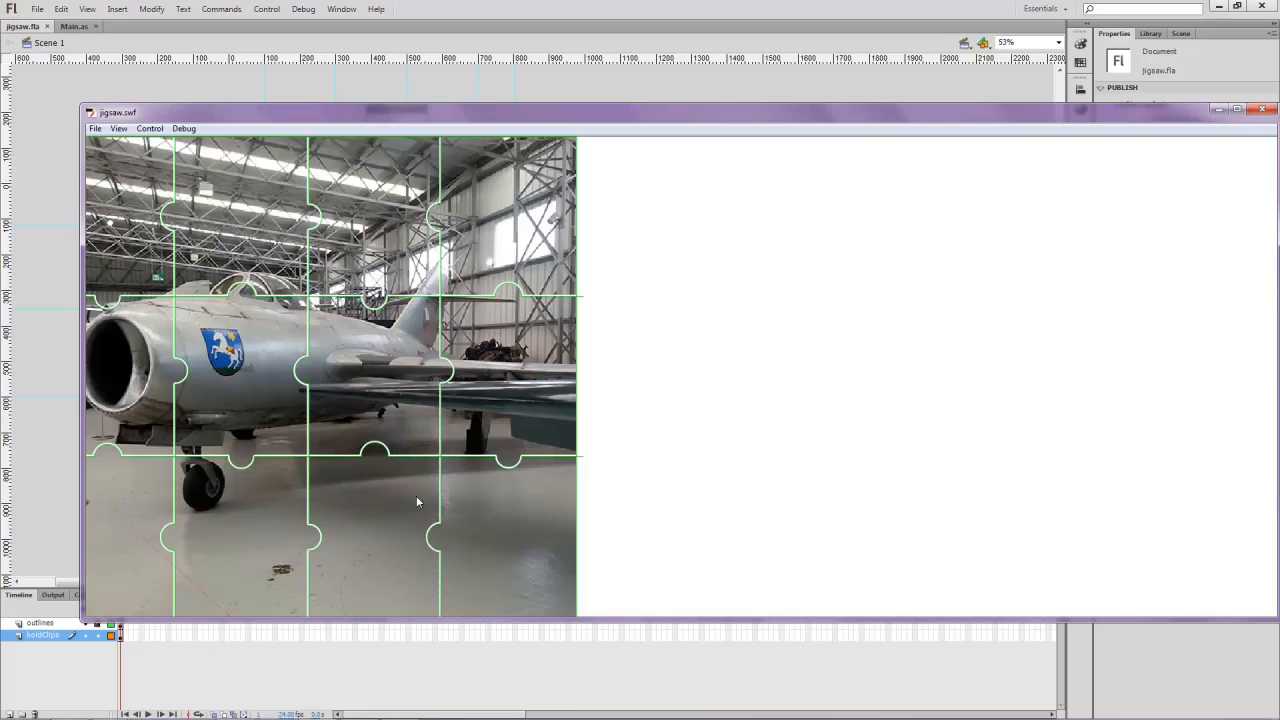